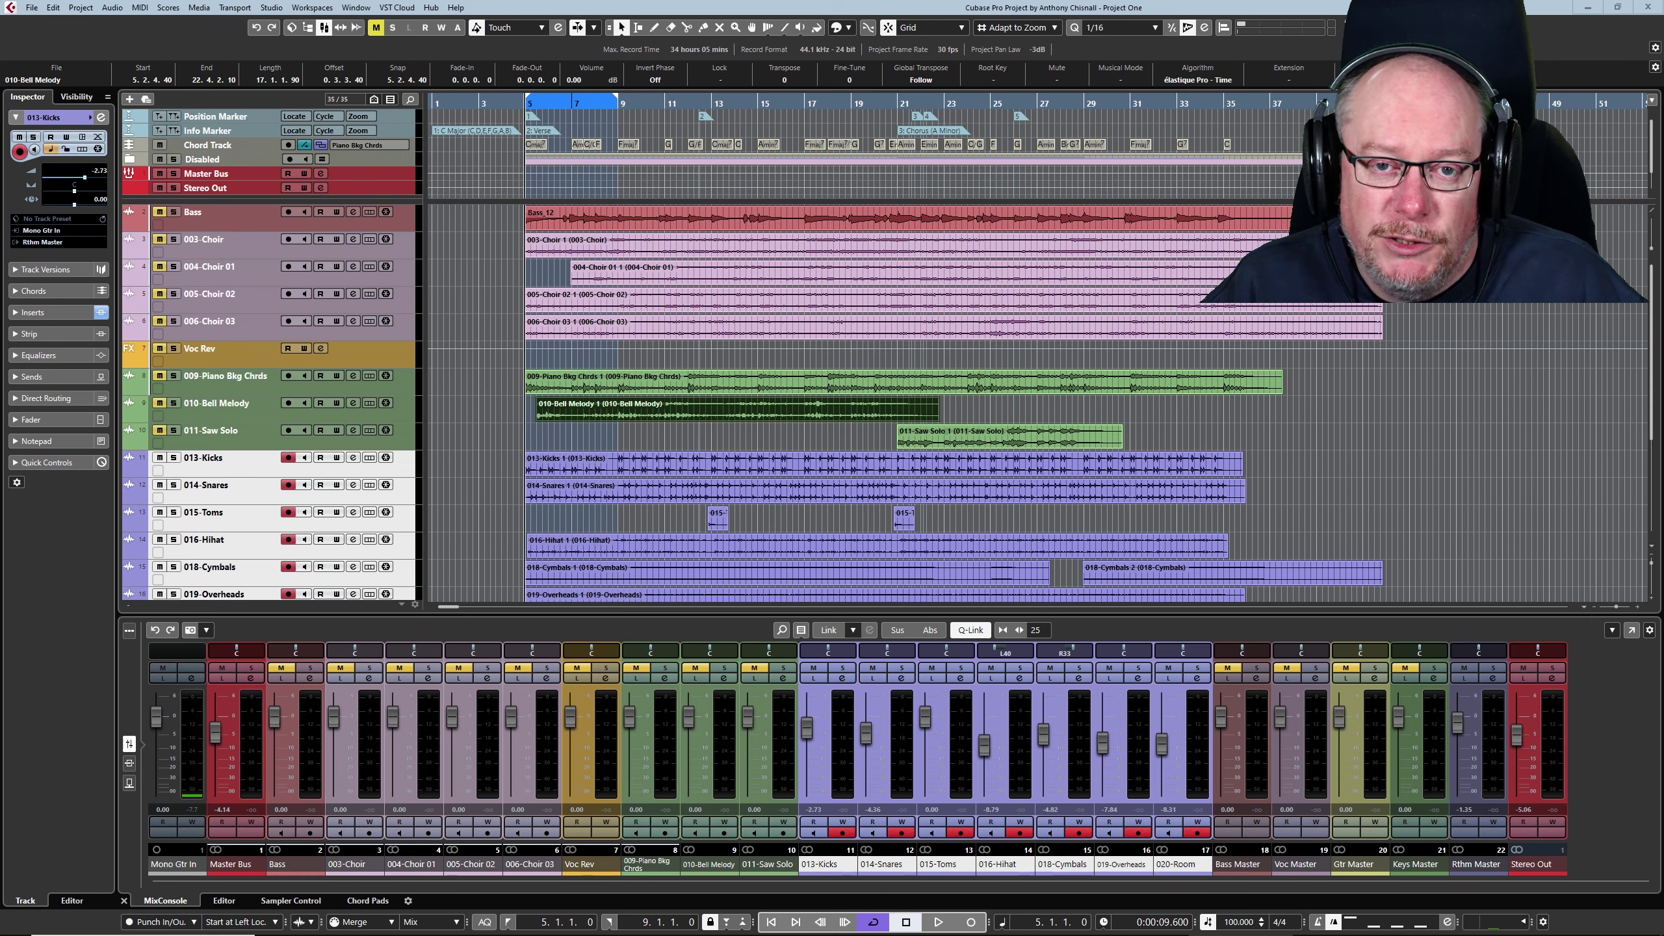
- With the whole song in view, lower 018-Cymbals to about -13.2 dB during playback, then select Bass
left_click(1622, 275)
key("g")
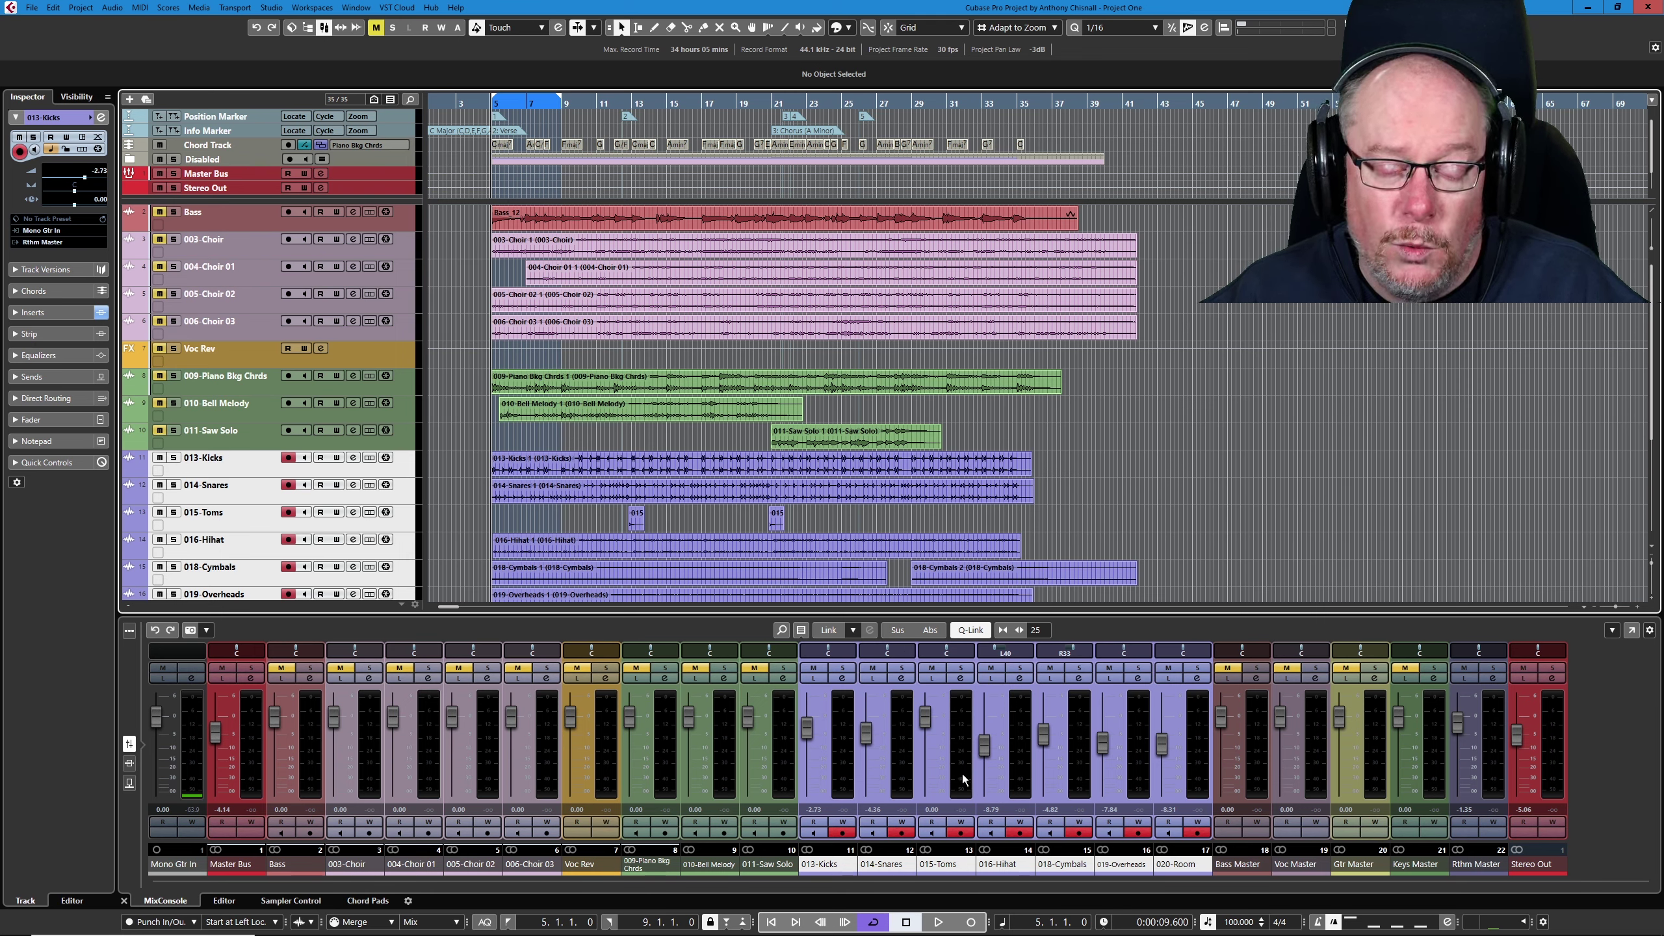
left_click(937, 921)
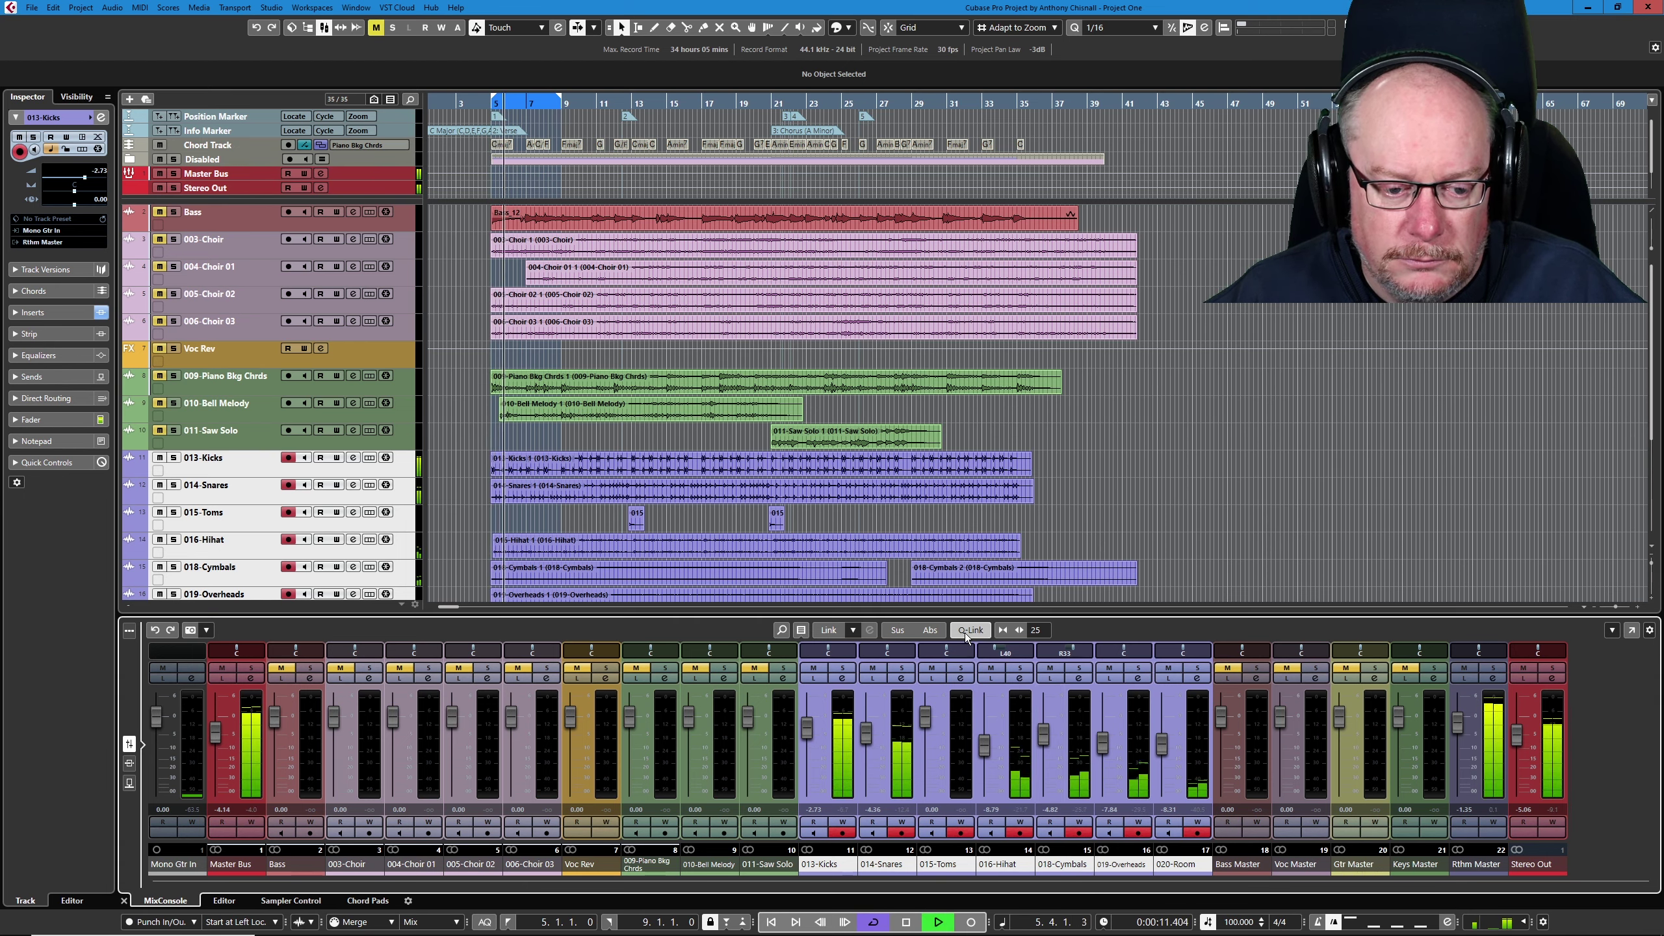
left_click_drag(1045, 732, 1041, 759)
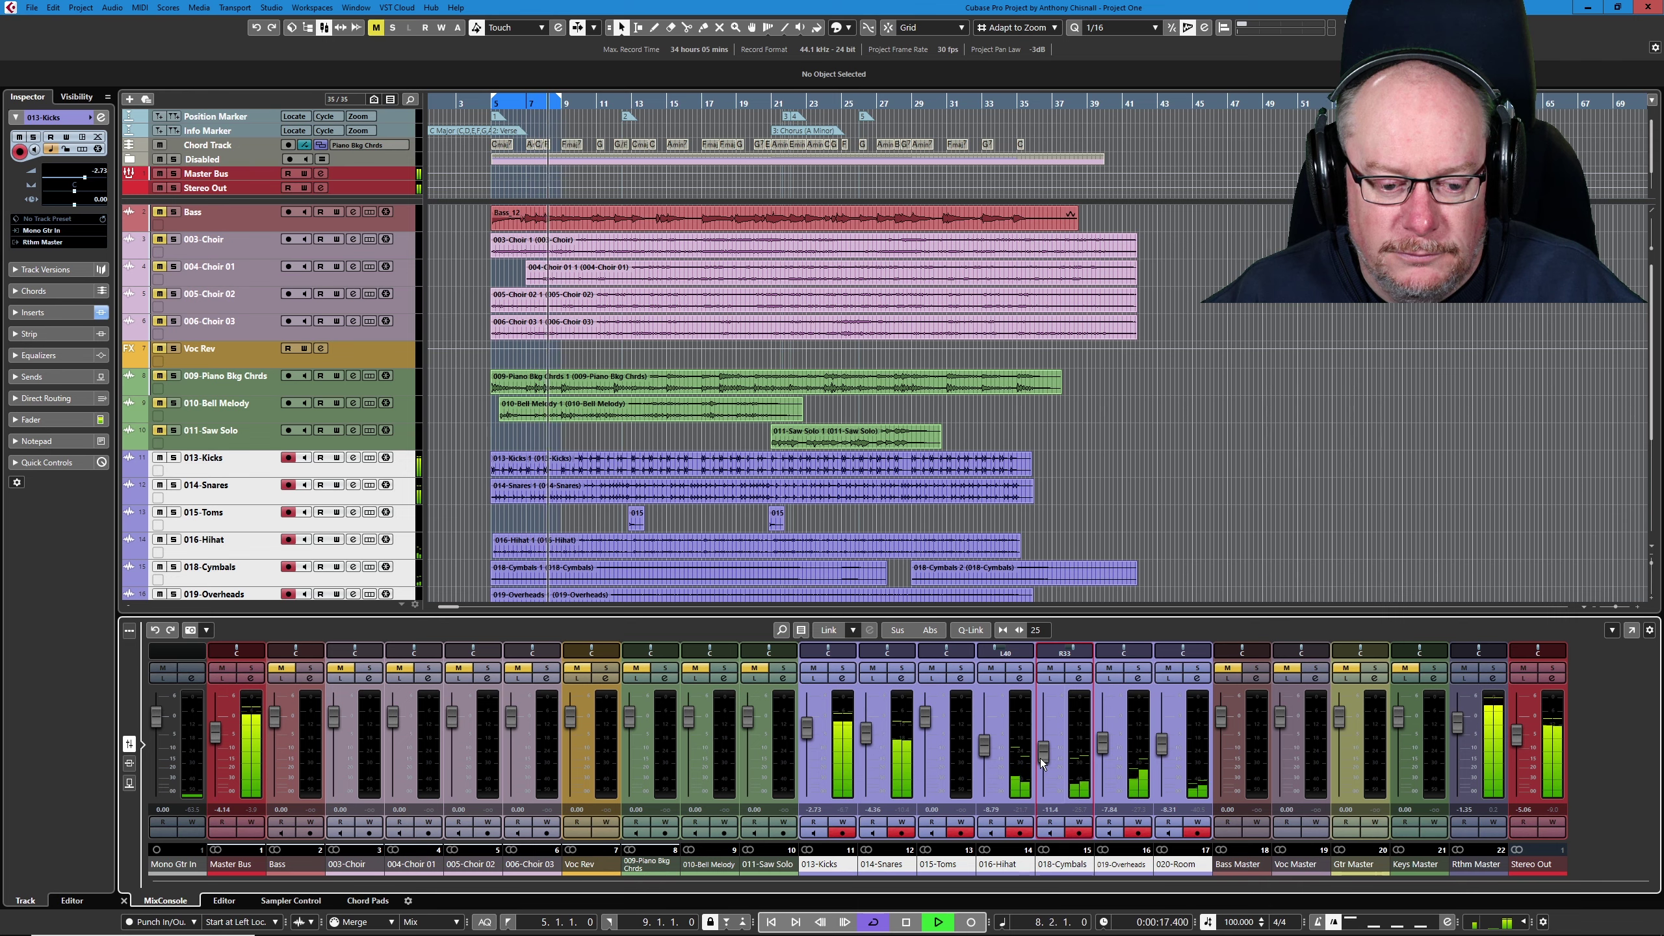
left_click_drag(1041, 759, 1019, 772)
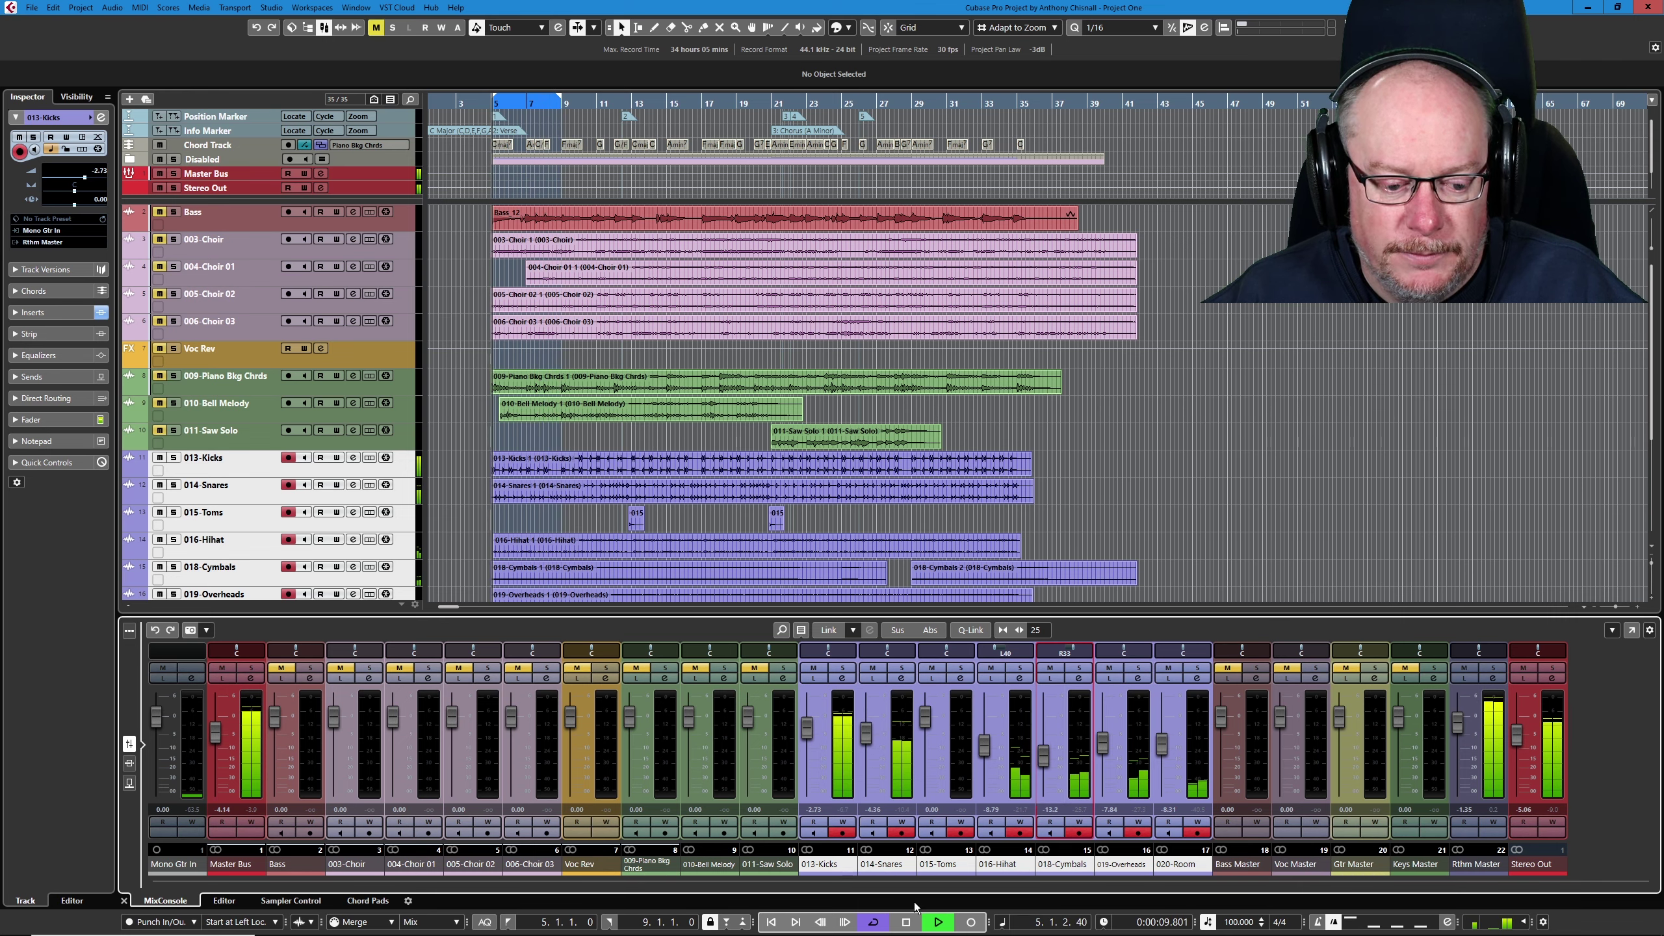
key("space")
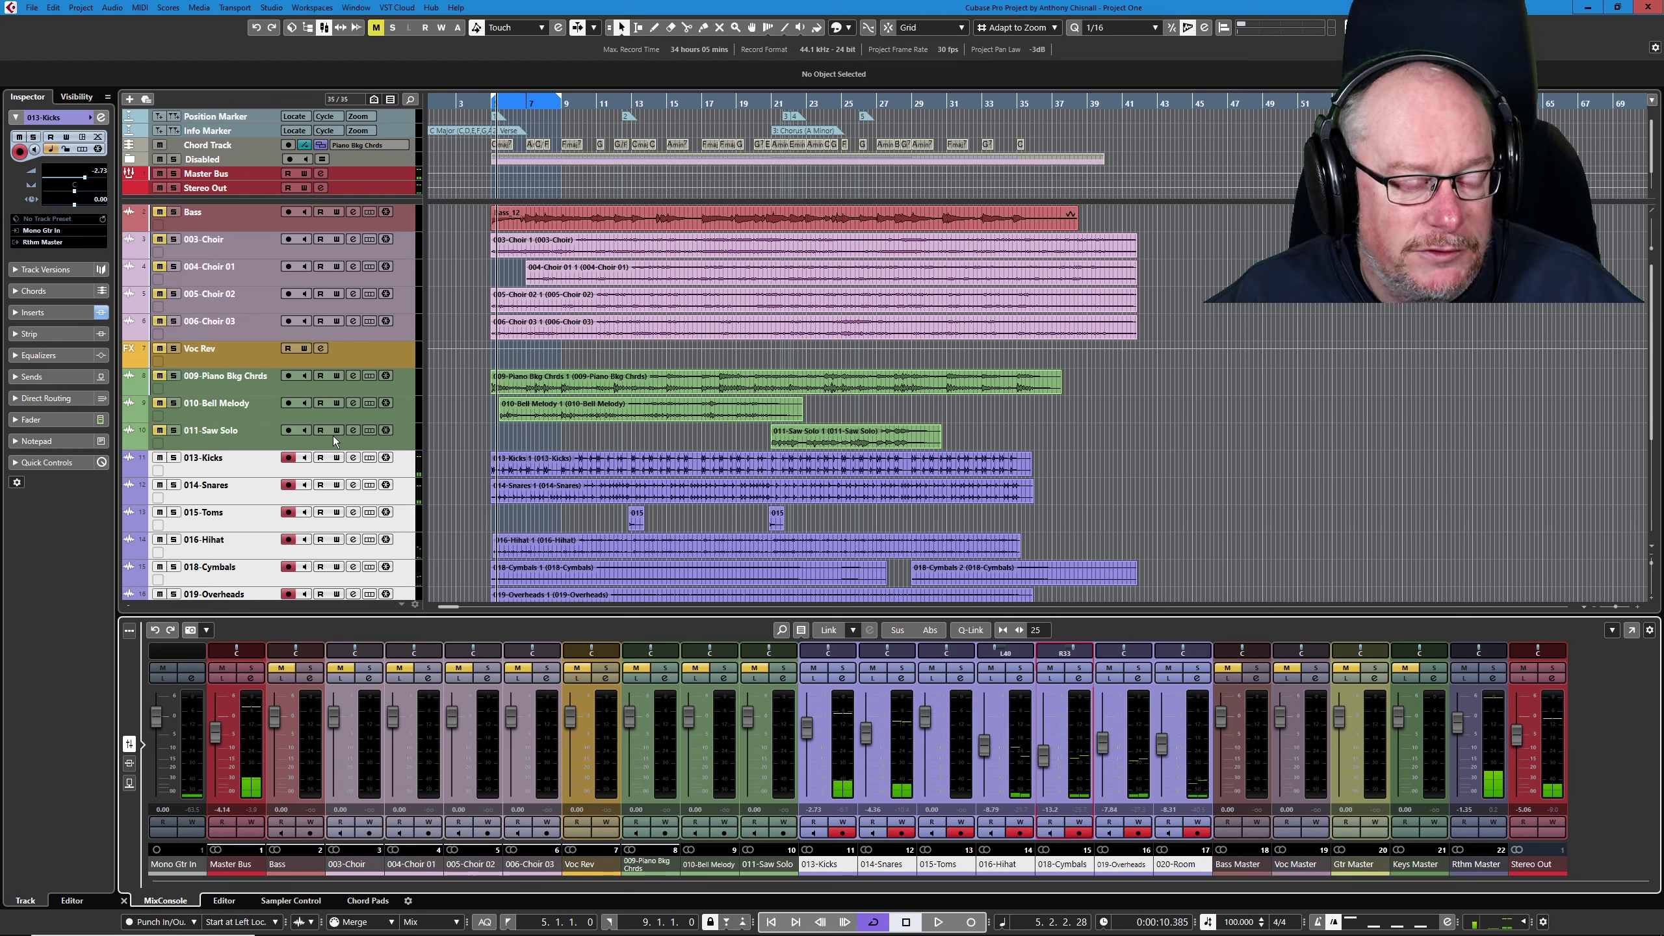
left_click(248, 222)
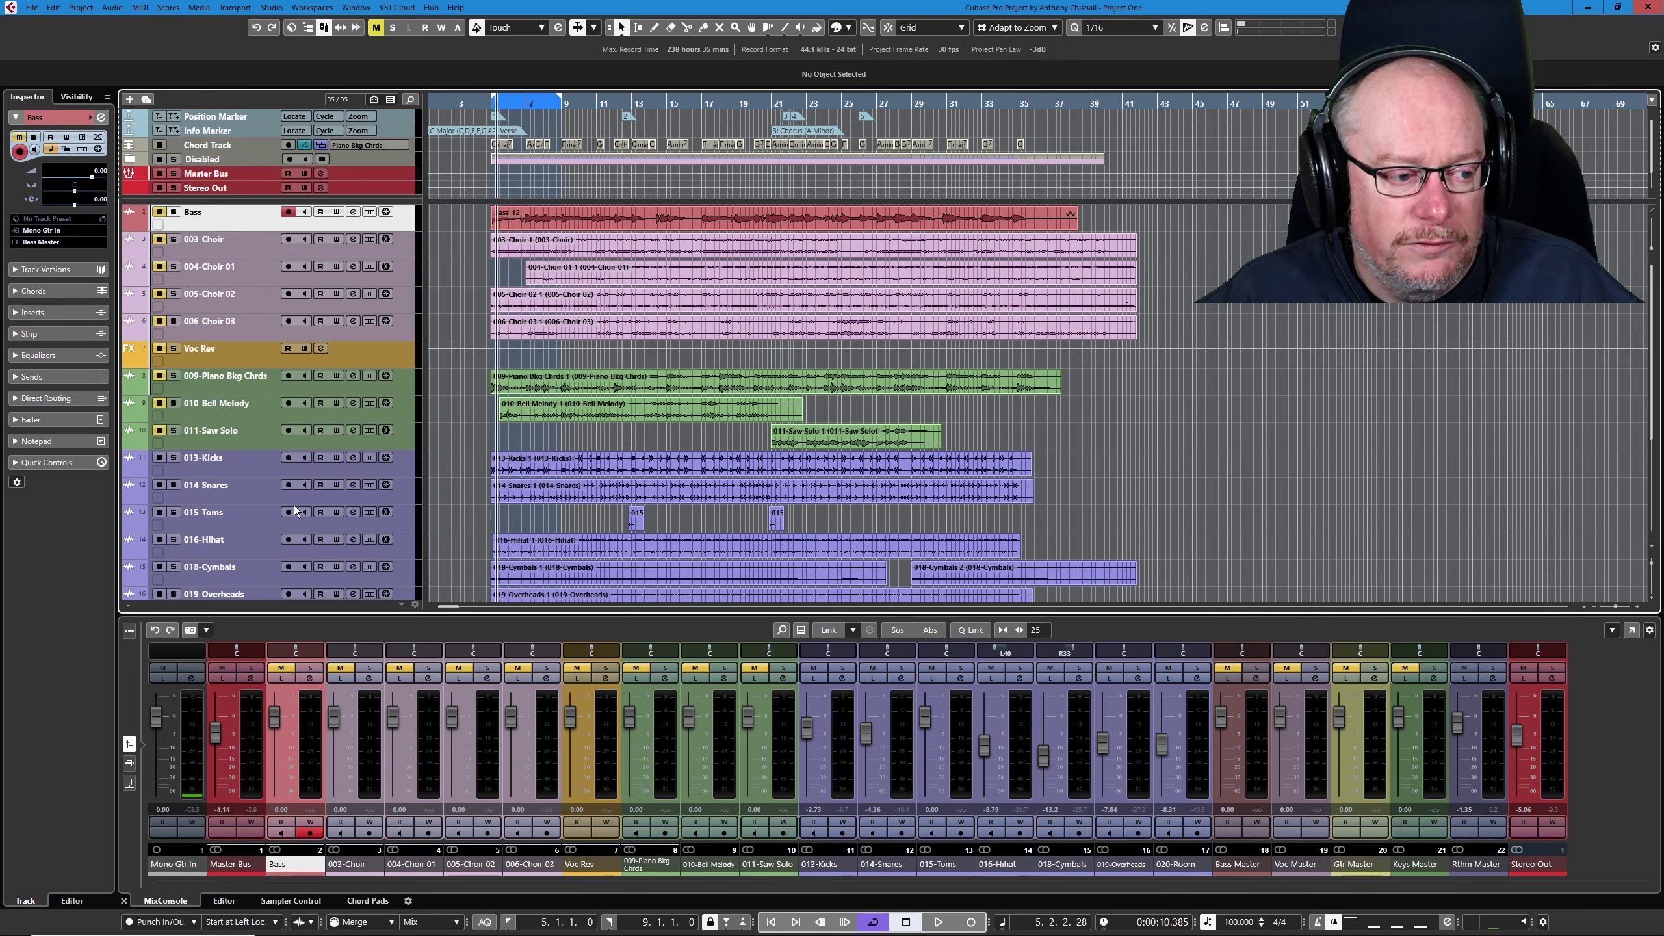
key("ctrl+alt+s")
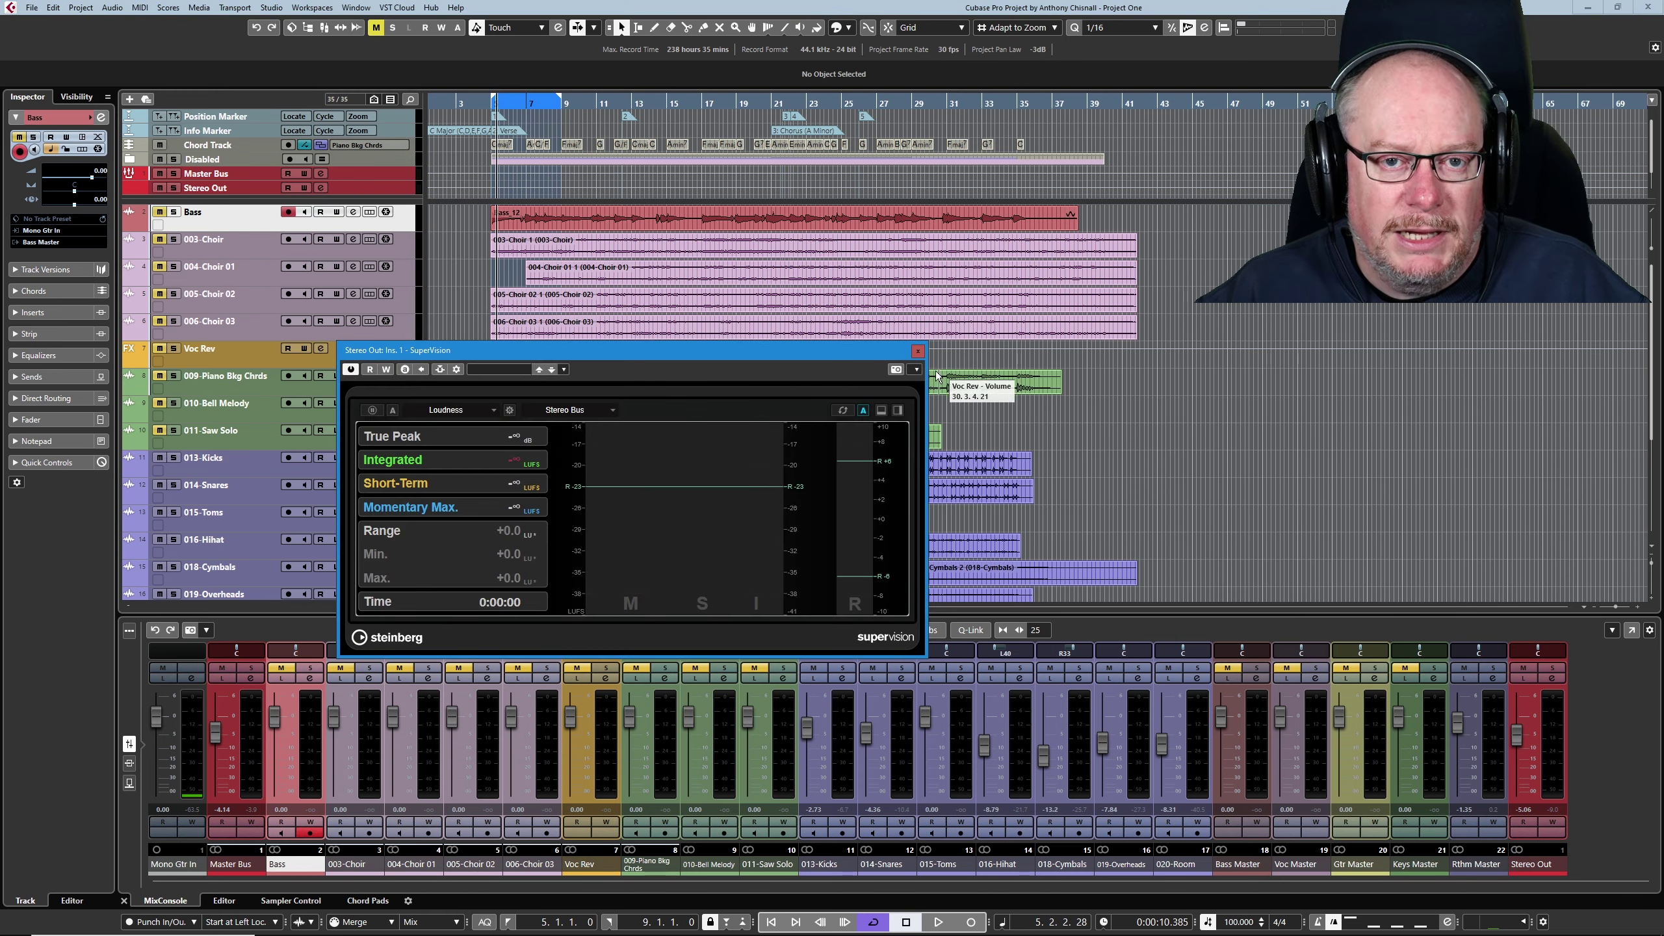
left_click_drag(667, 356, 757, 314)
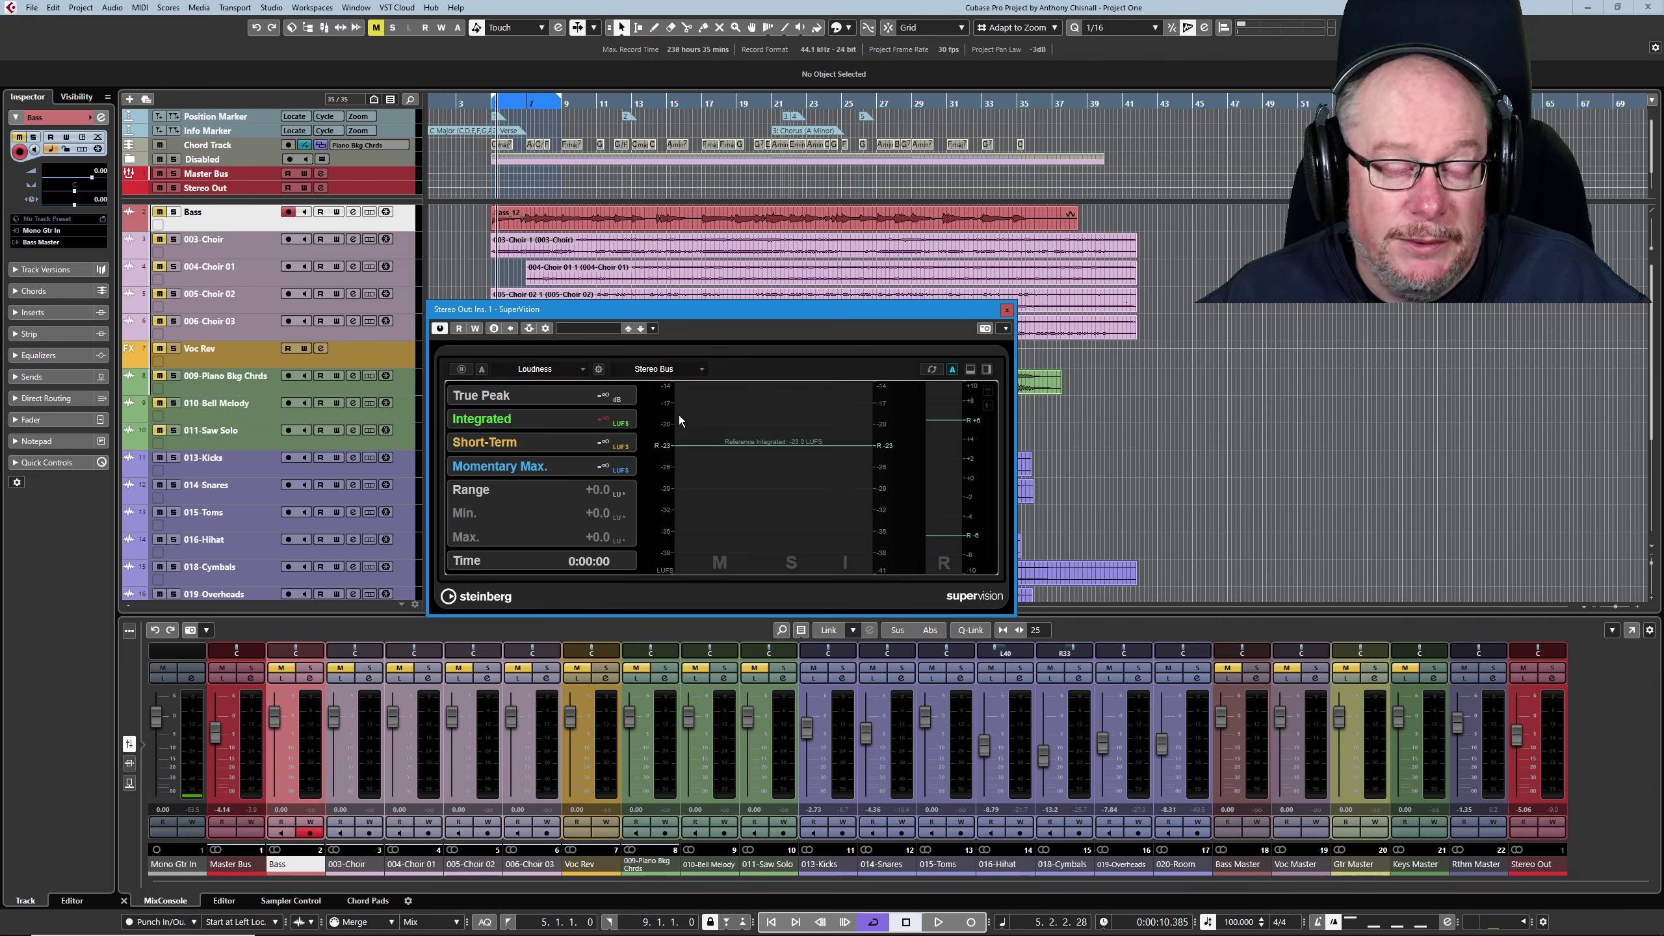
left_click_drag(733, 316, 678, 388)
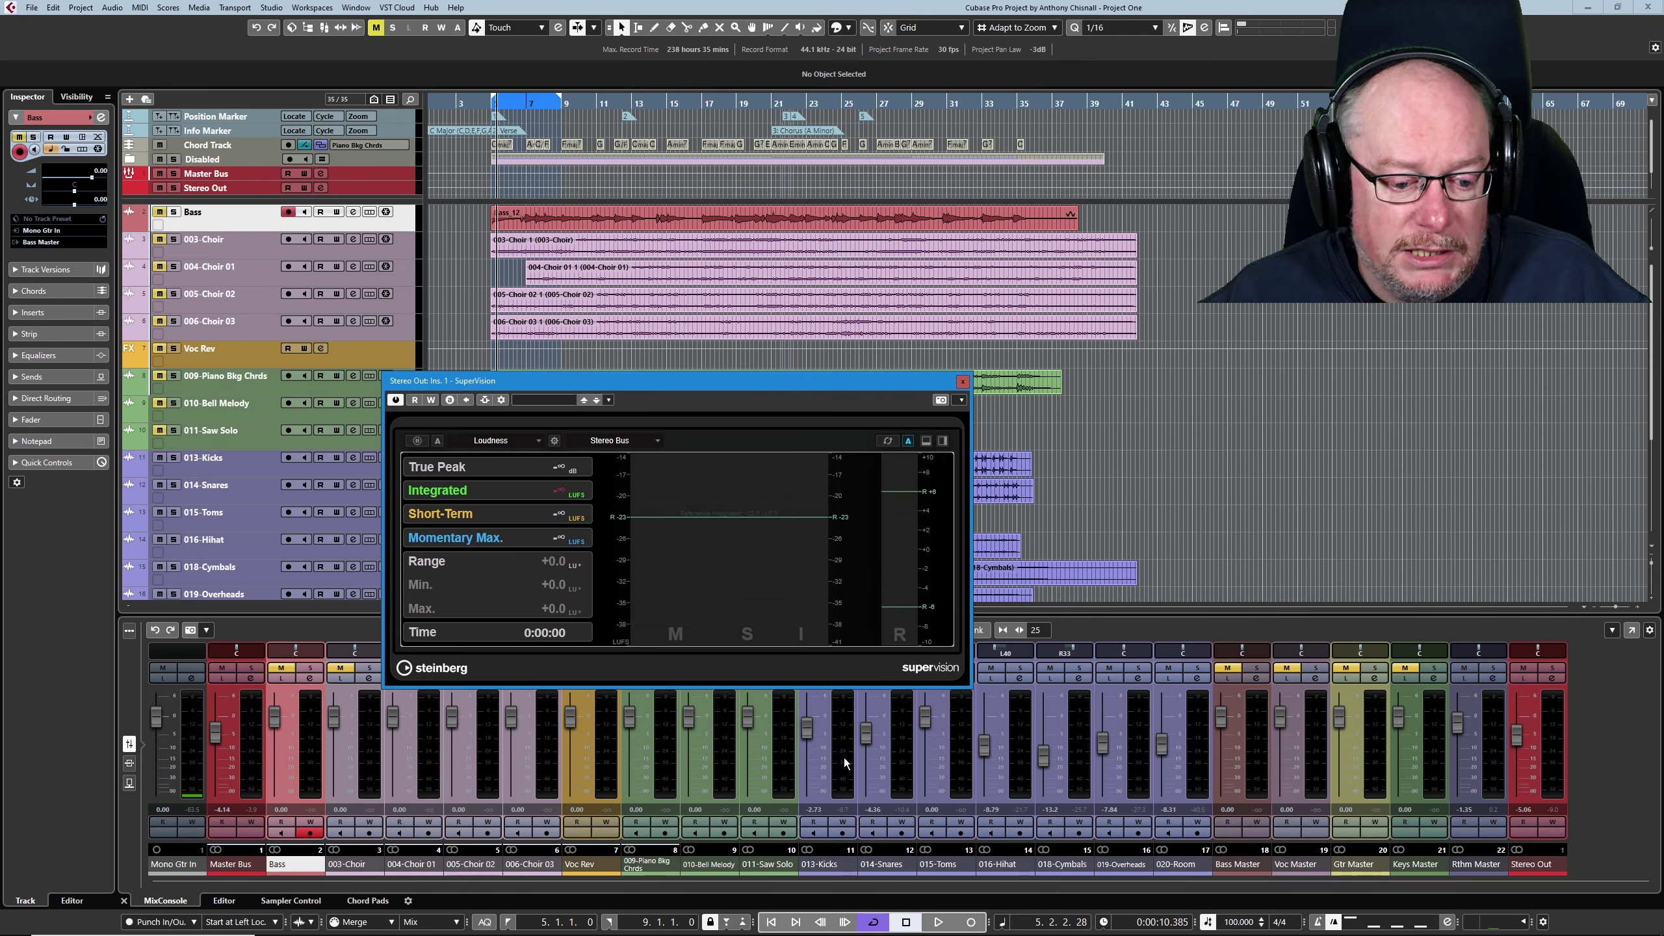
left_click(938, 922)
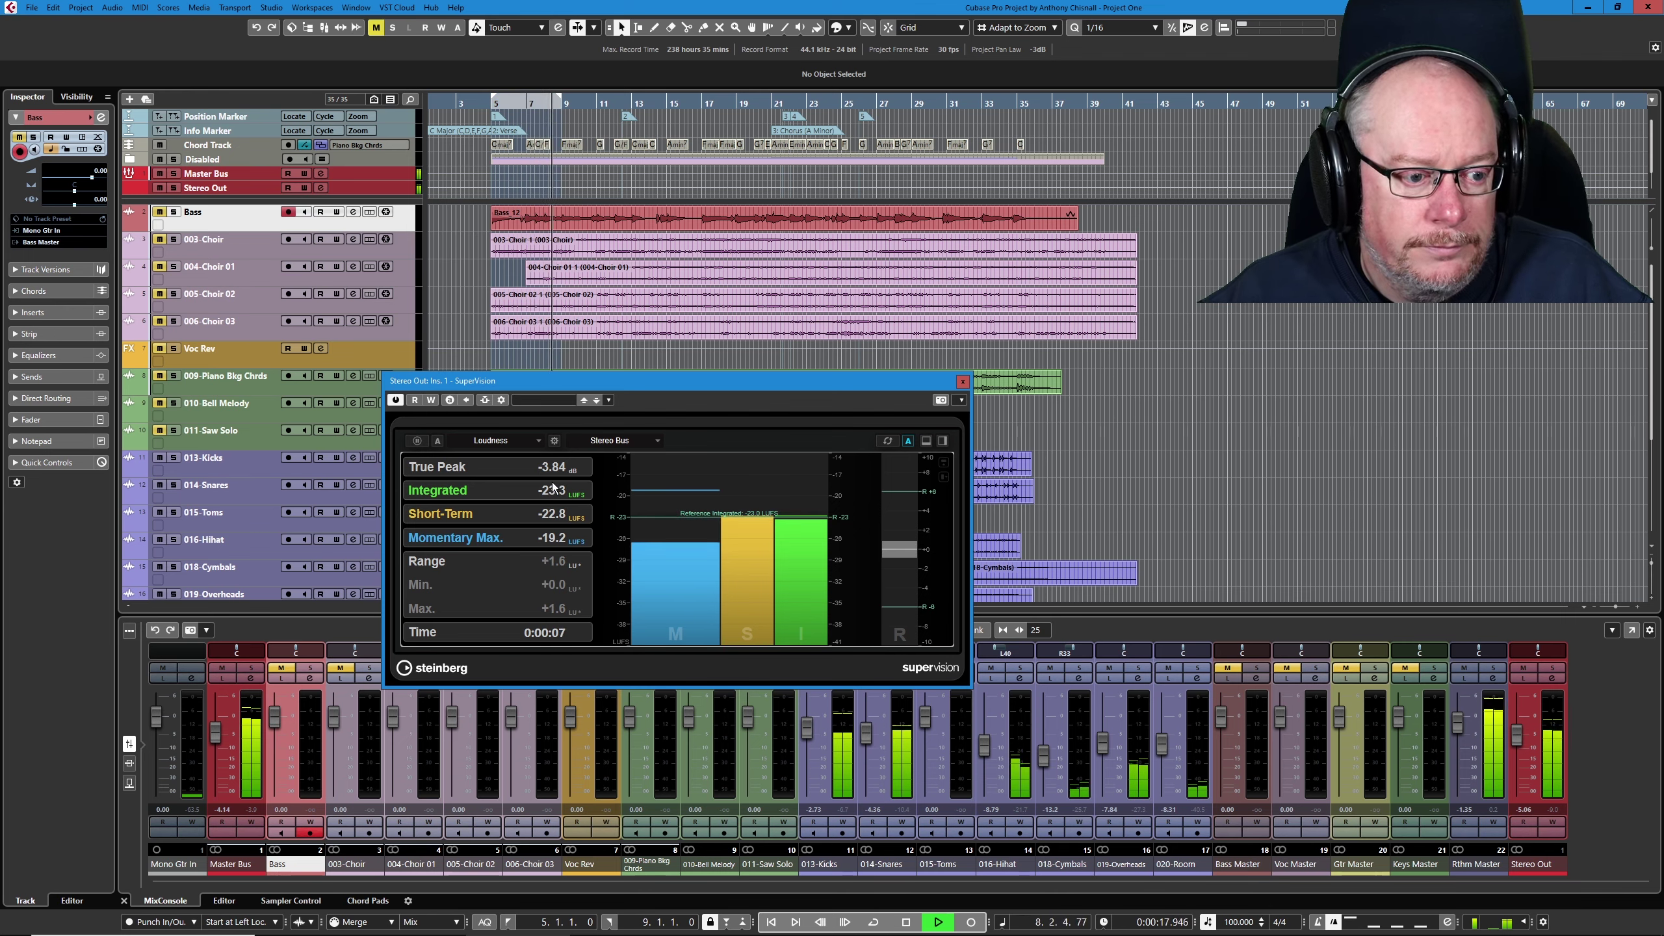
key("space")
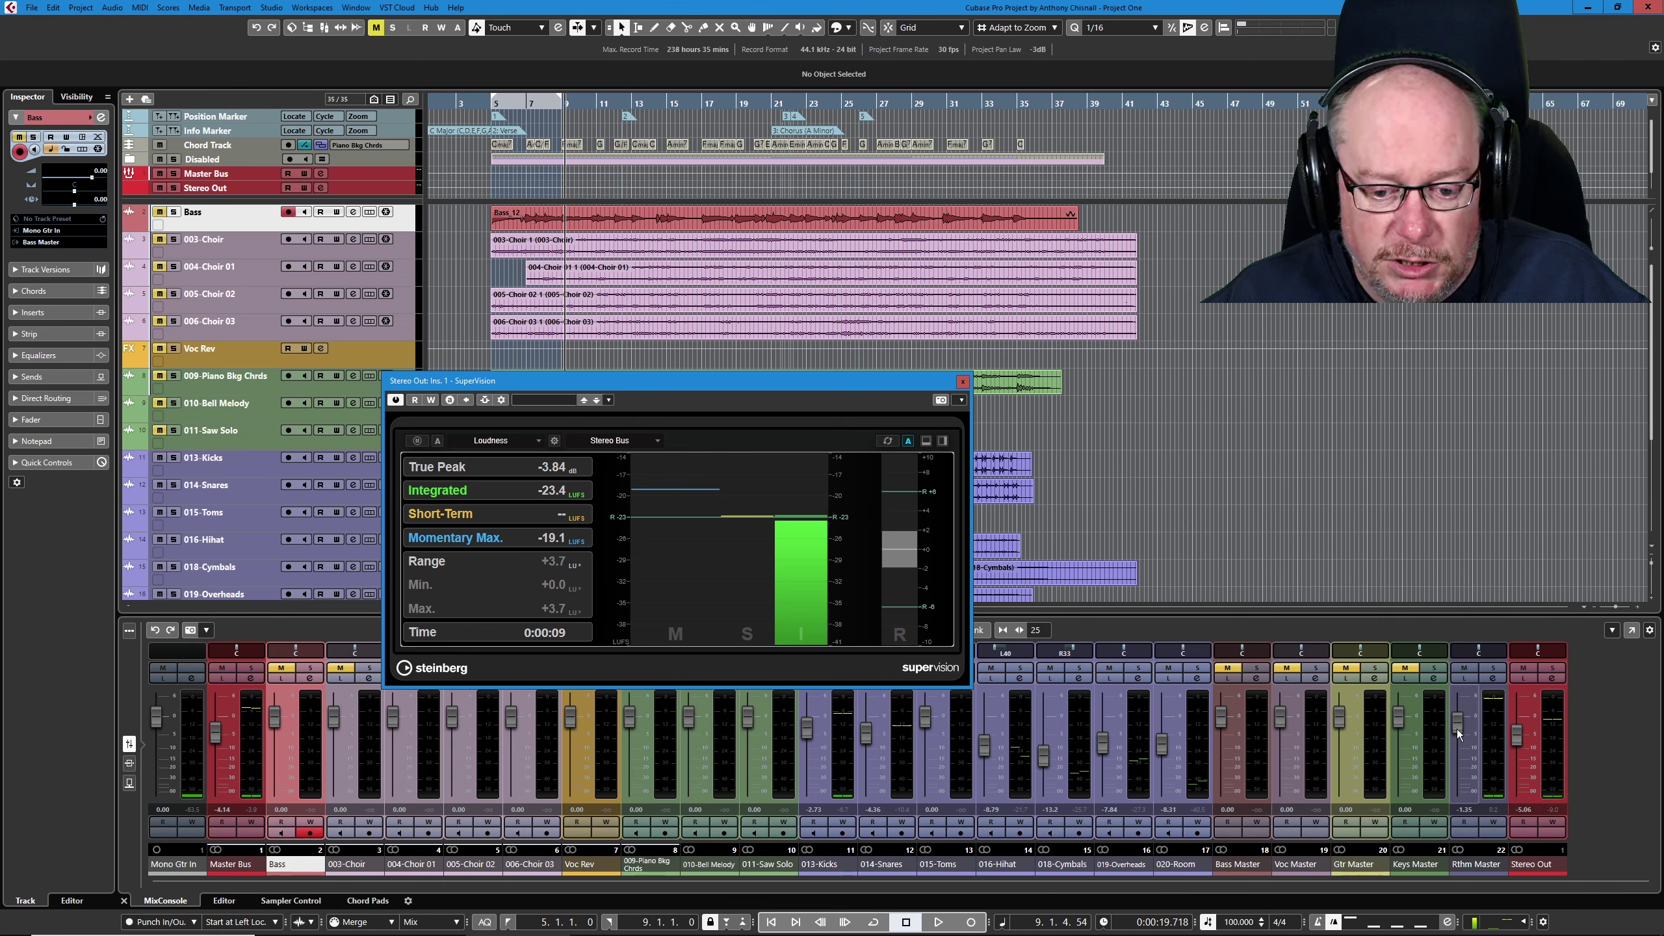
left_click(1455, 728)
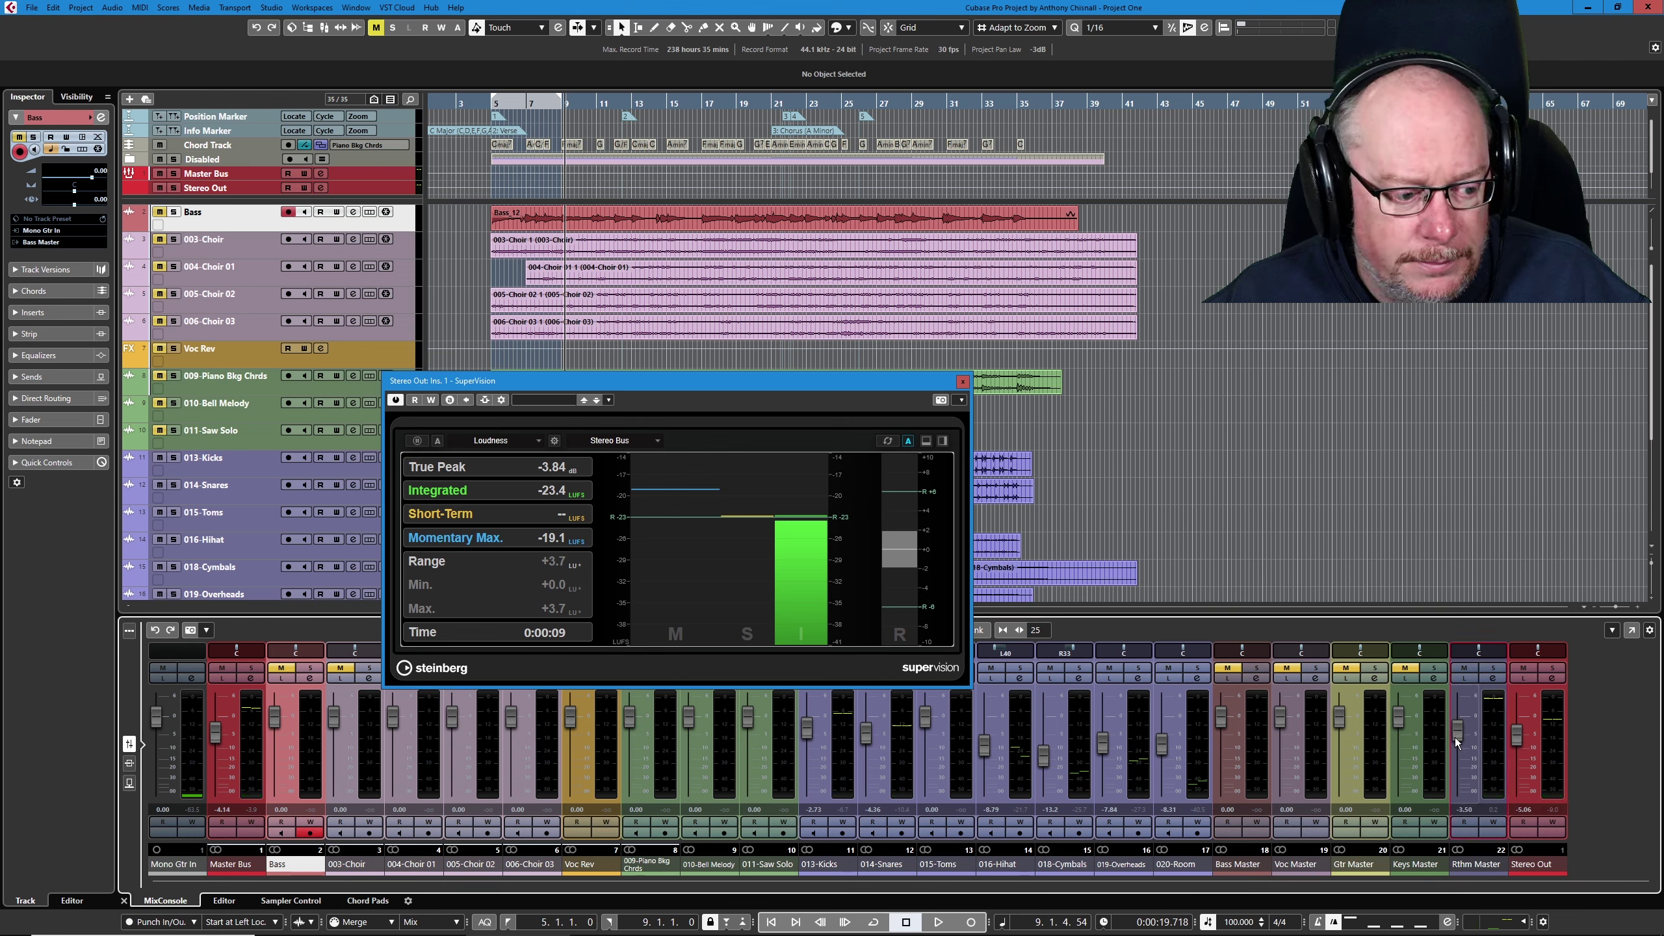
left_click(963, 381)
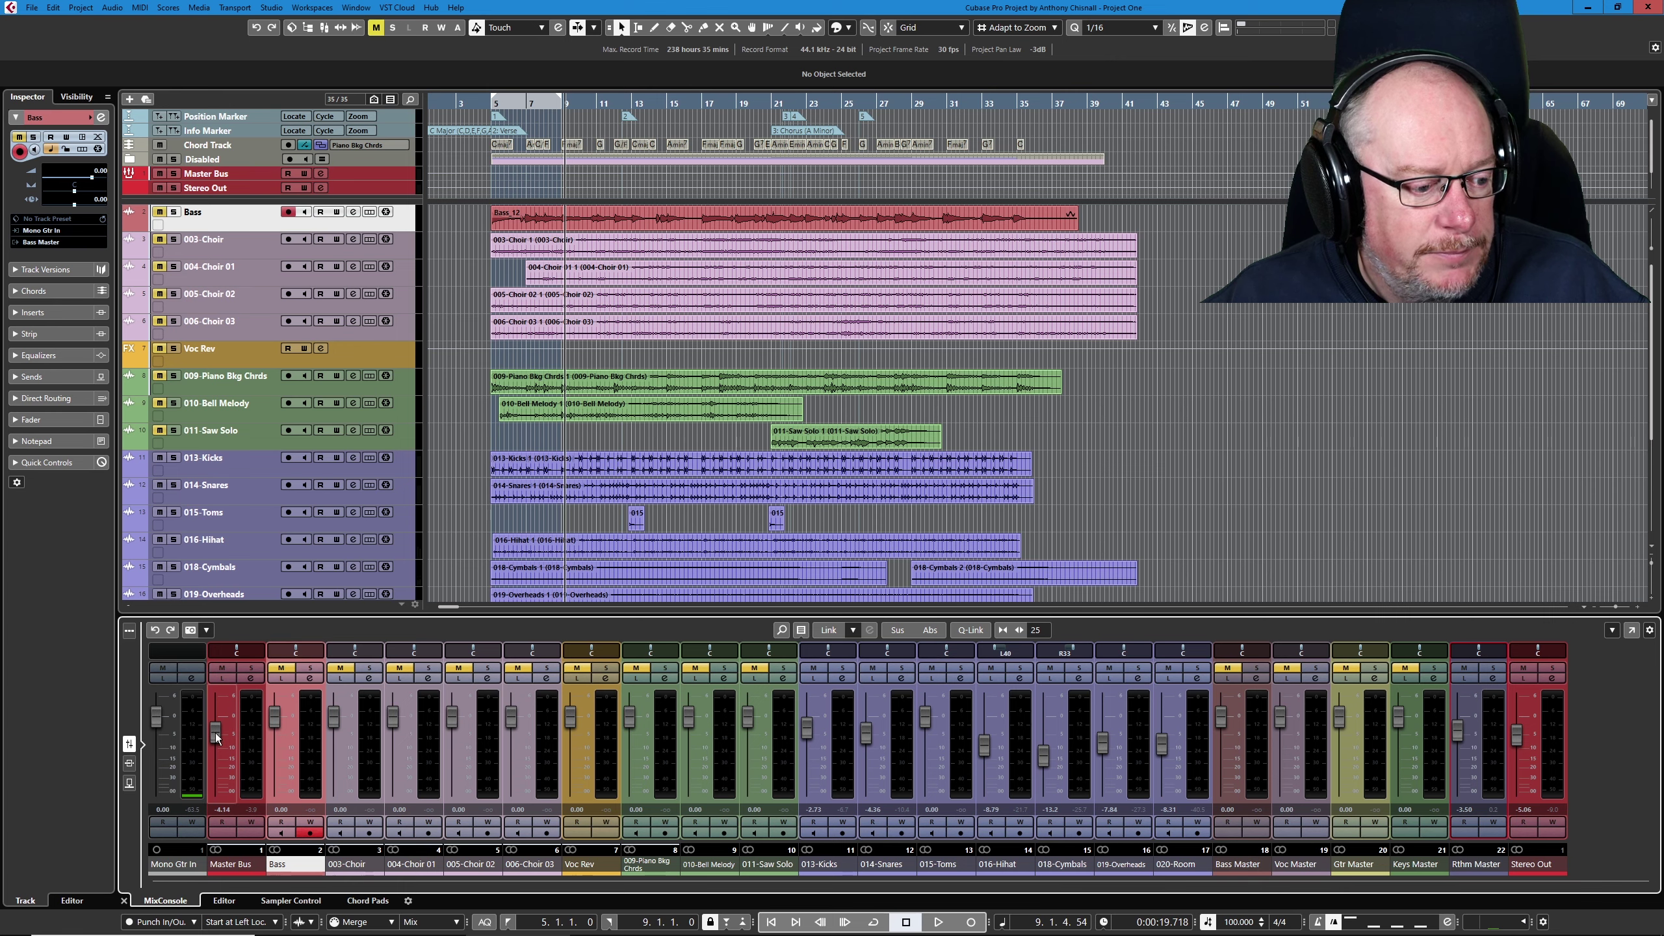
- Assign Master Bus and Stereo Out to the MixConsole's right zone, keeping Mono Gtr In left
left_click(74, 97)
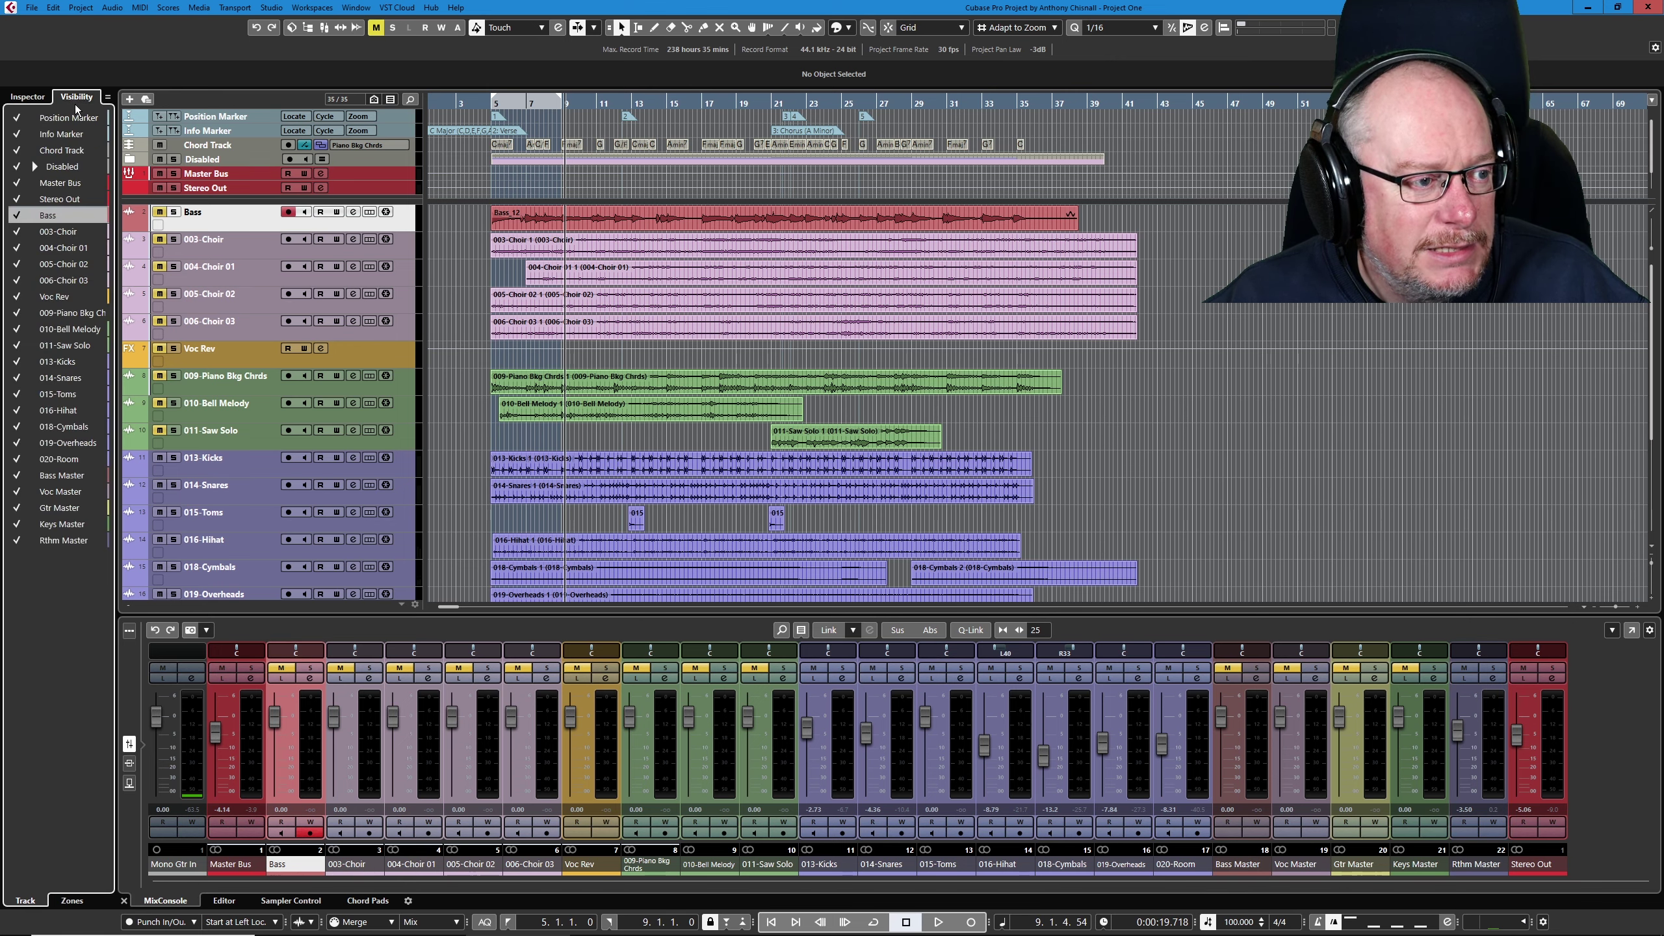
left_click(72, 902)
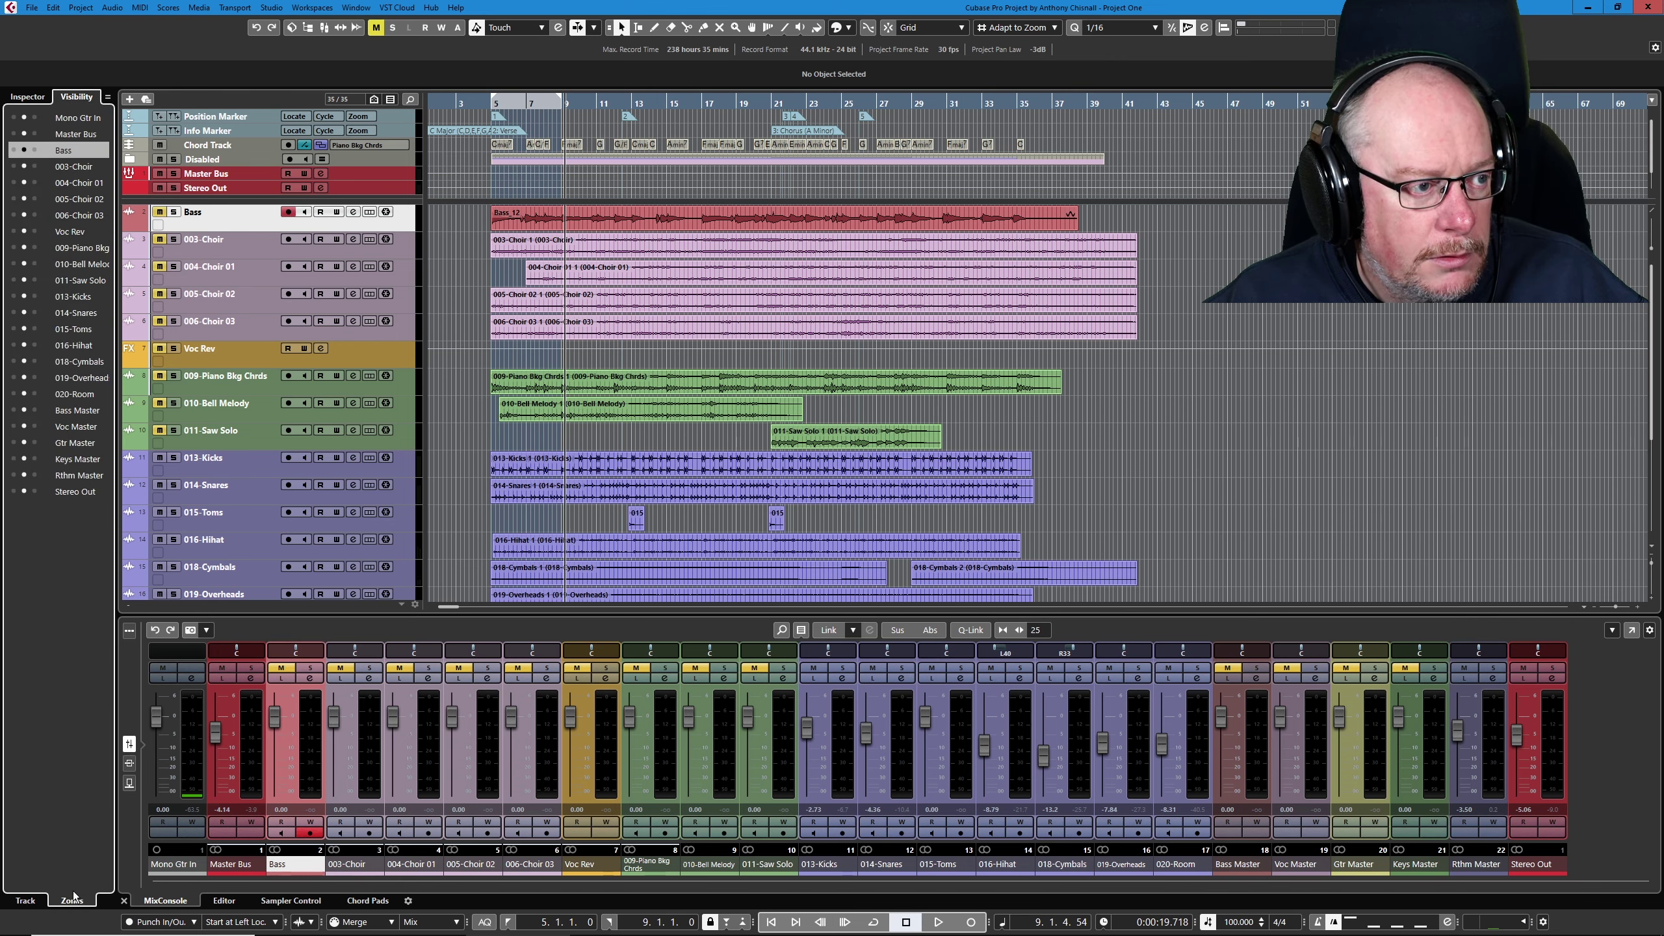
left_click(34, 134)
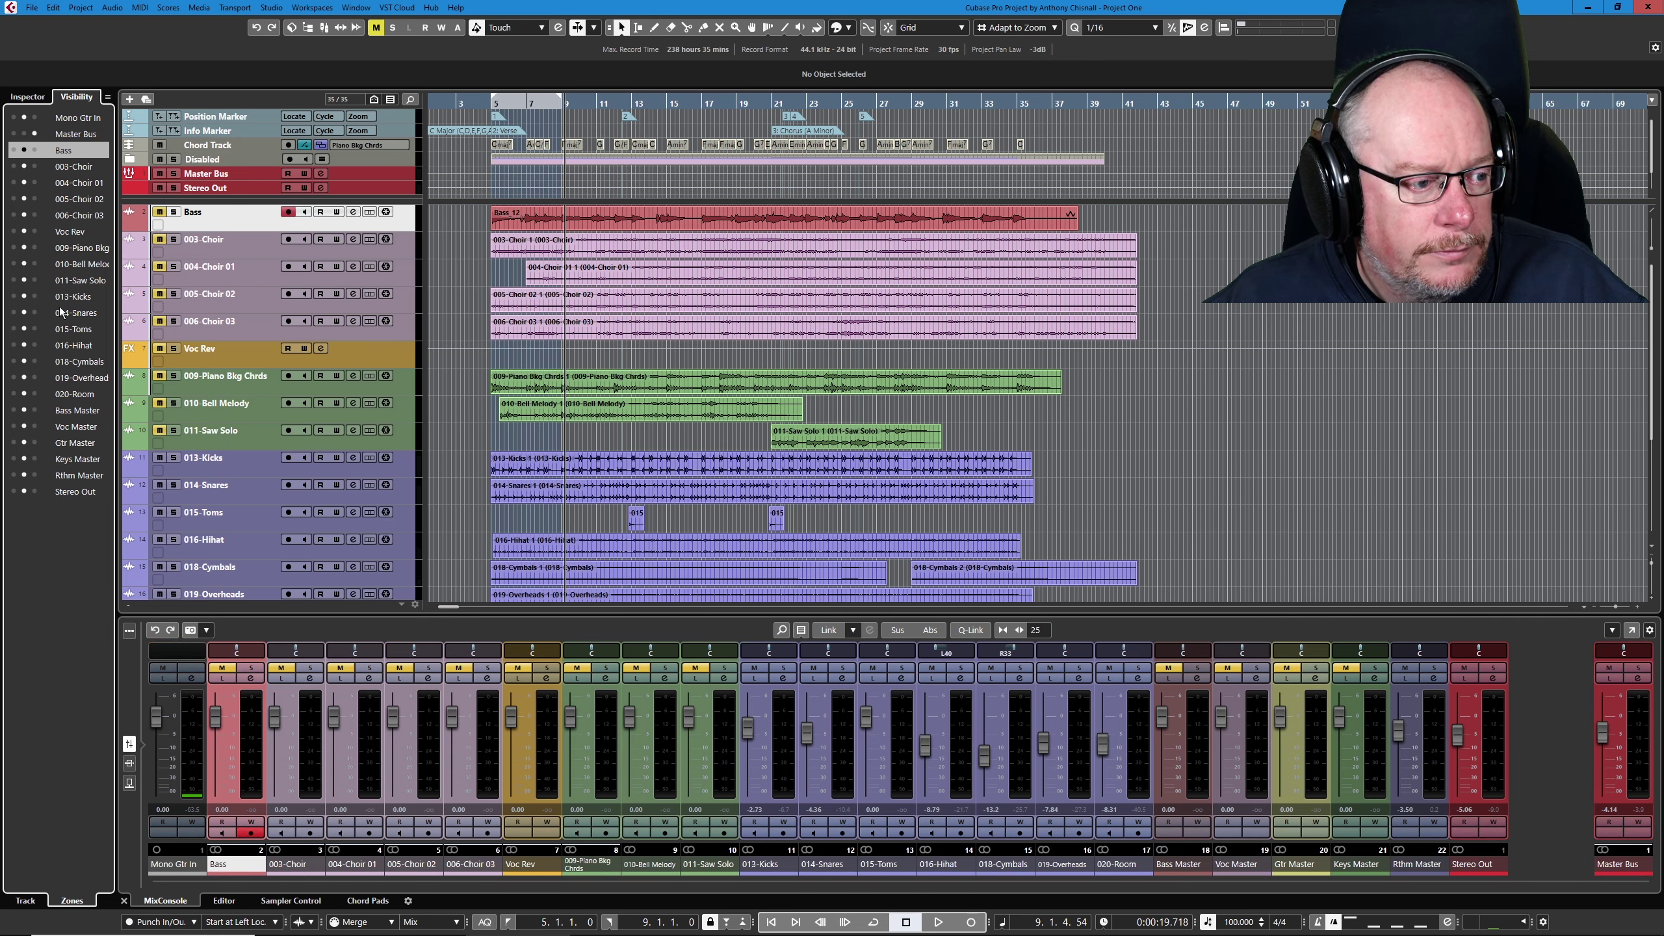
left_click(35, 491)
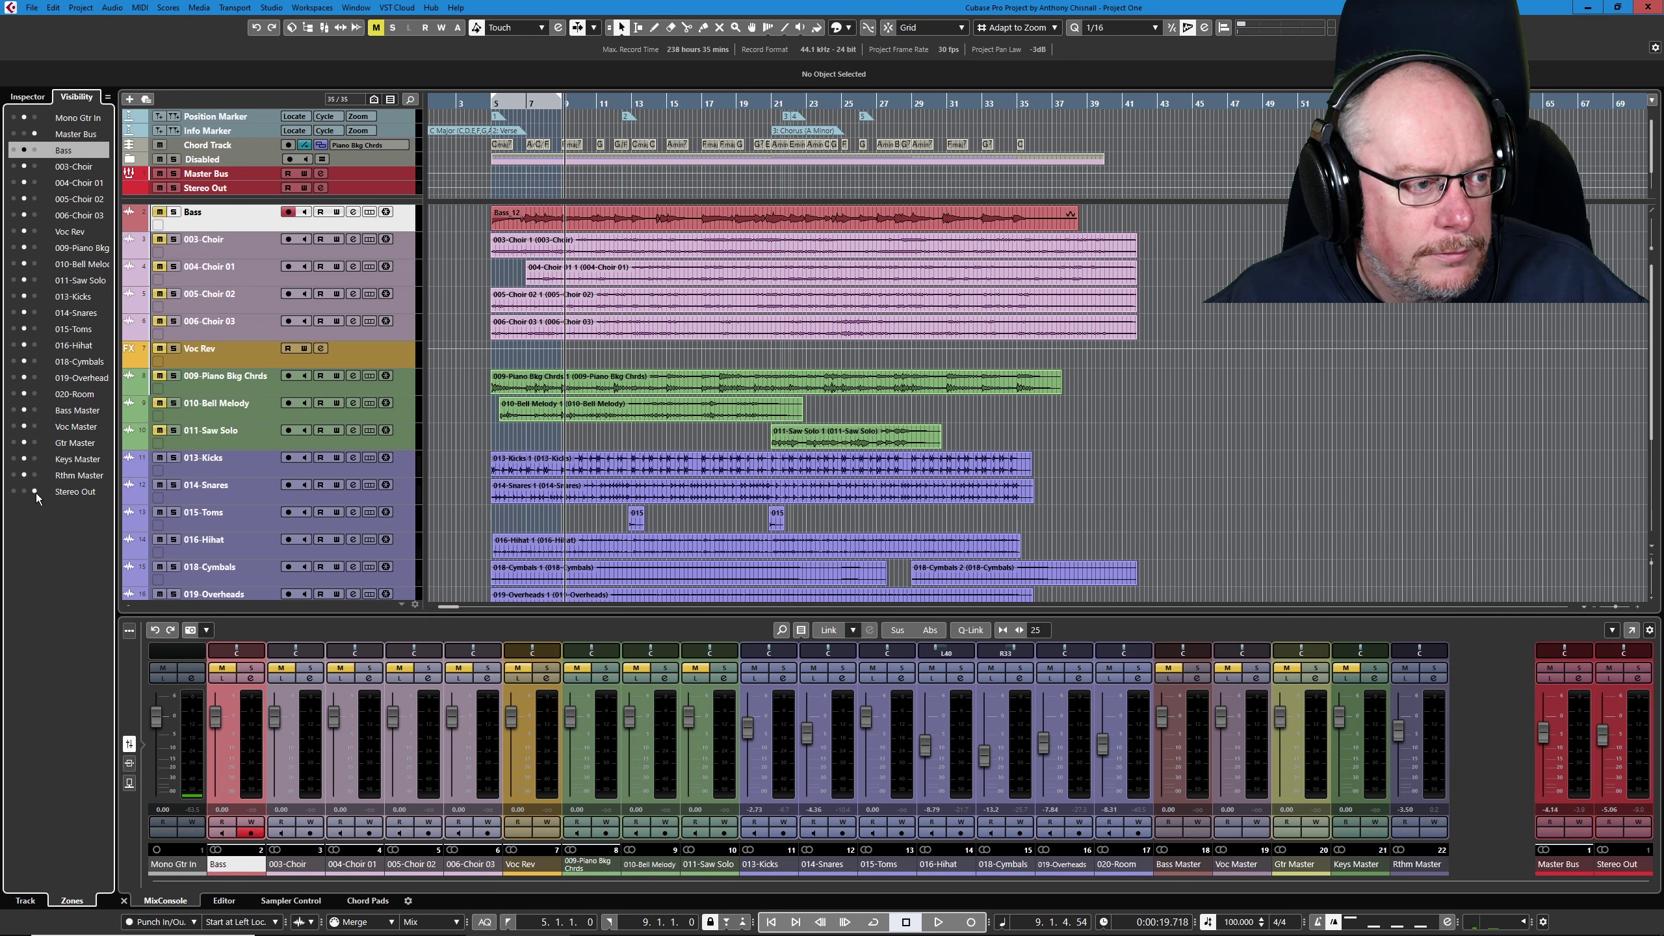
left_click(13, 118)
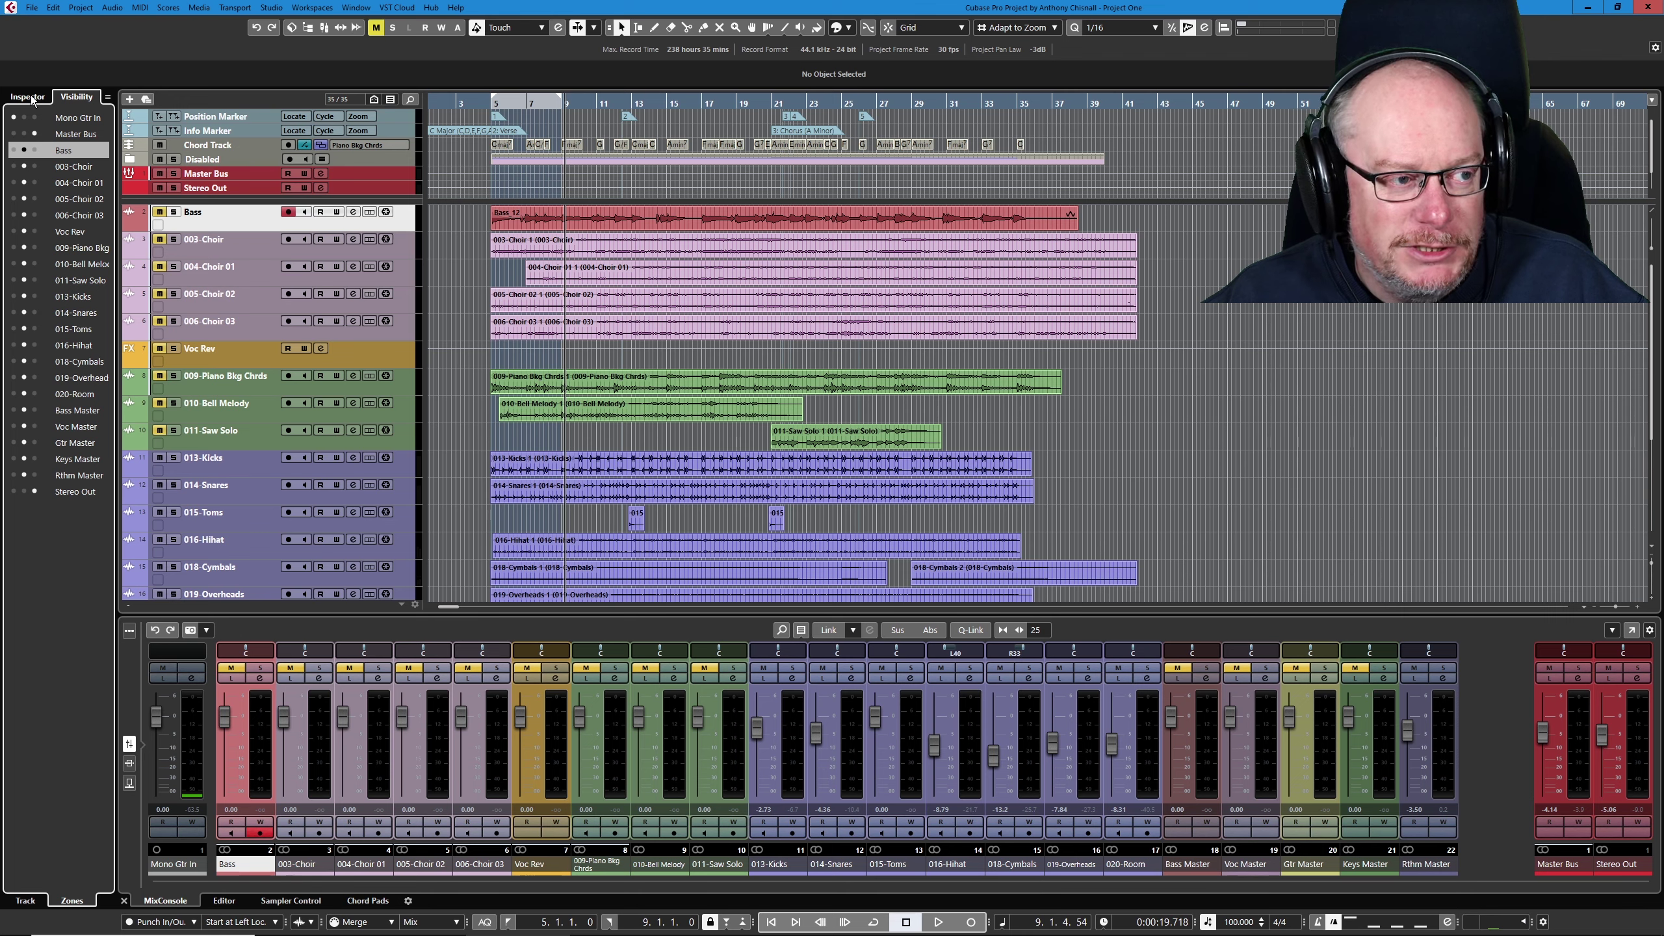
left_click(27, 97)
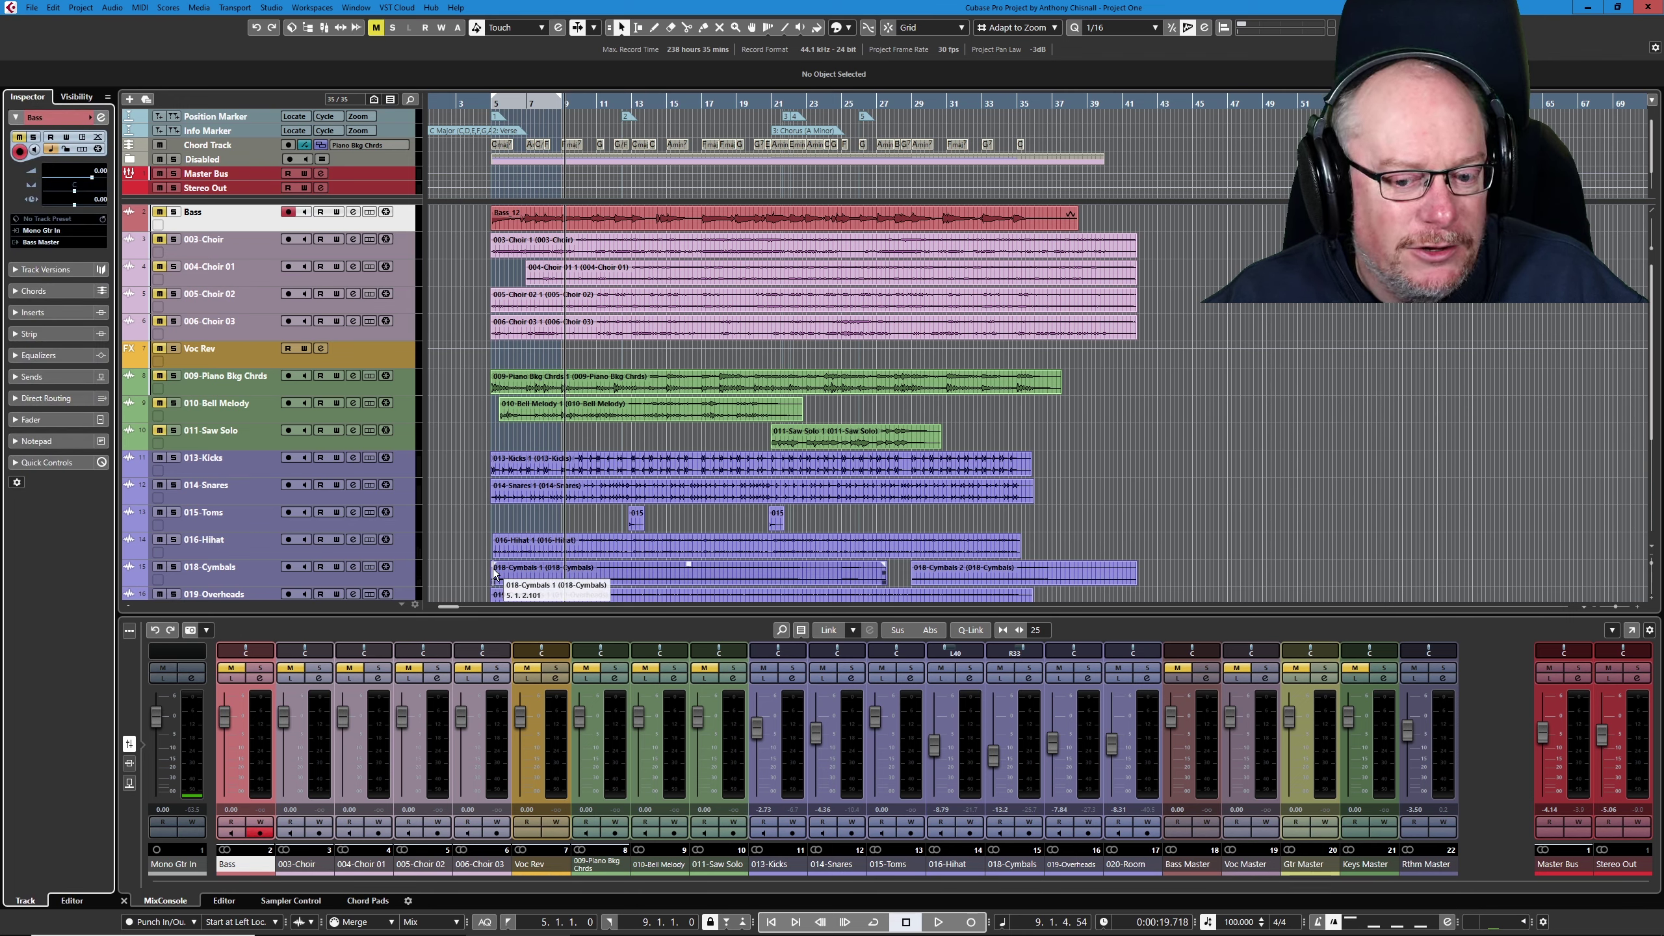
- Raise the Master Bus level slightly during playback, then unmute the Bass track
key("space")
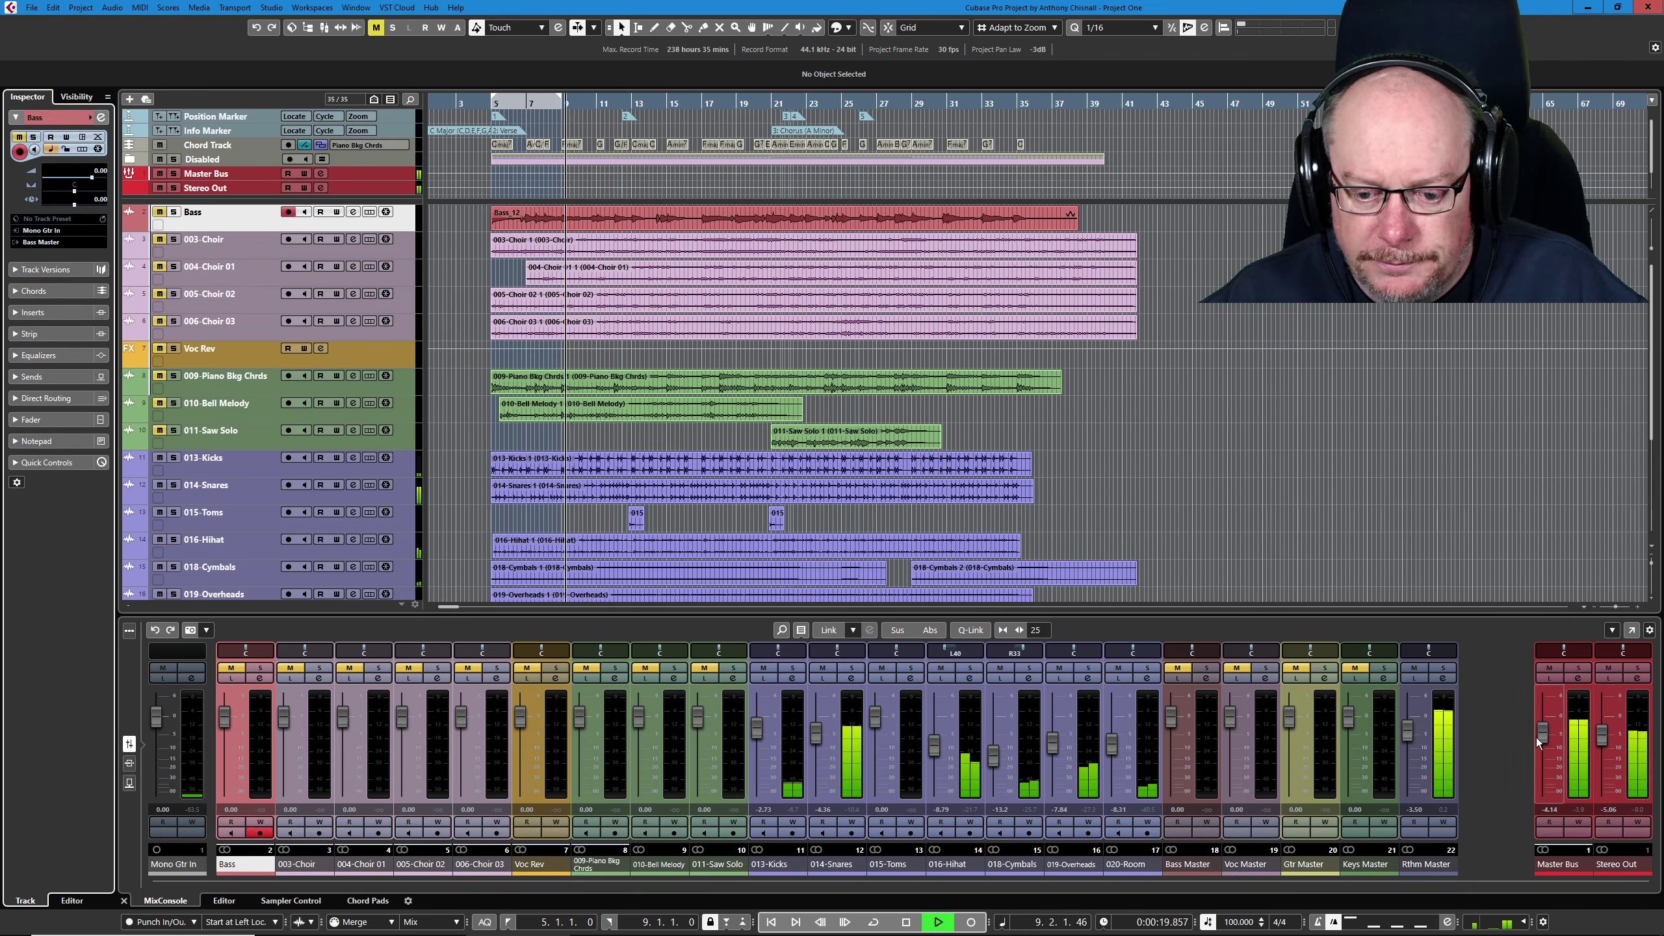
left_click_drag(1547, 737, 1599, 752)
key("space")
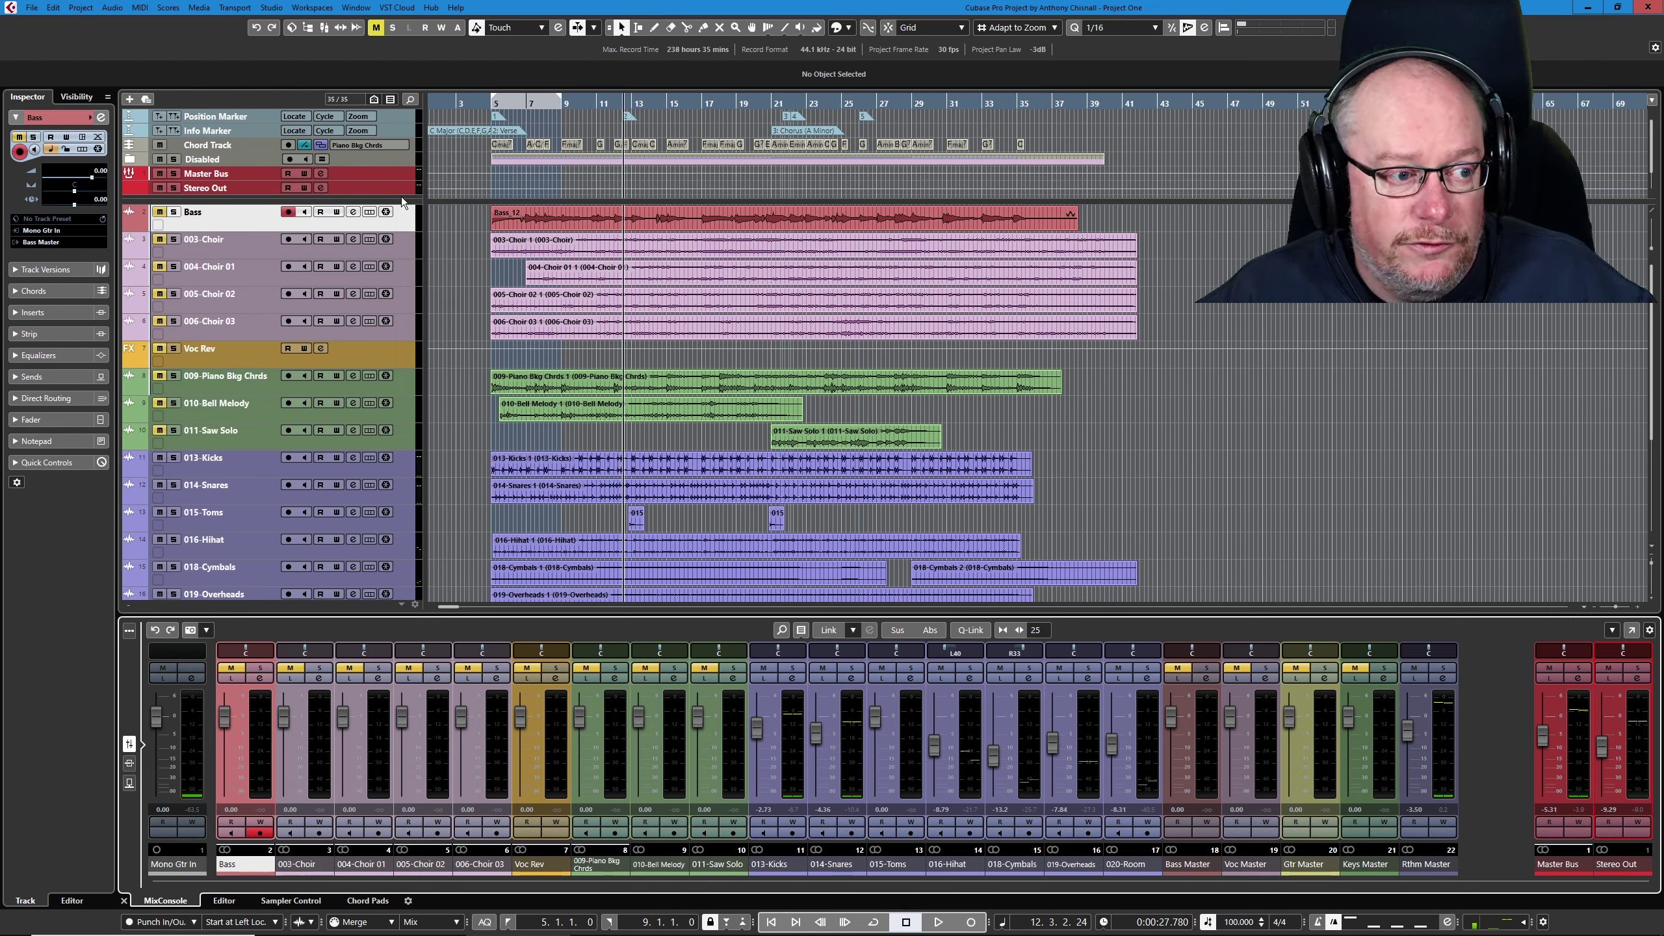
left_click(160, 211)
scroll(242, 404, "down", 5)
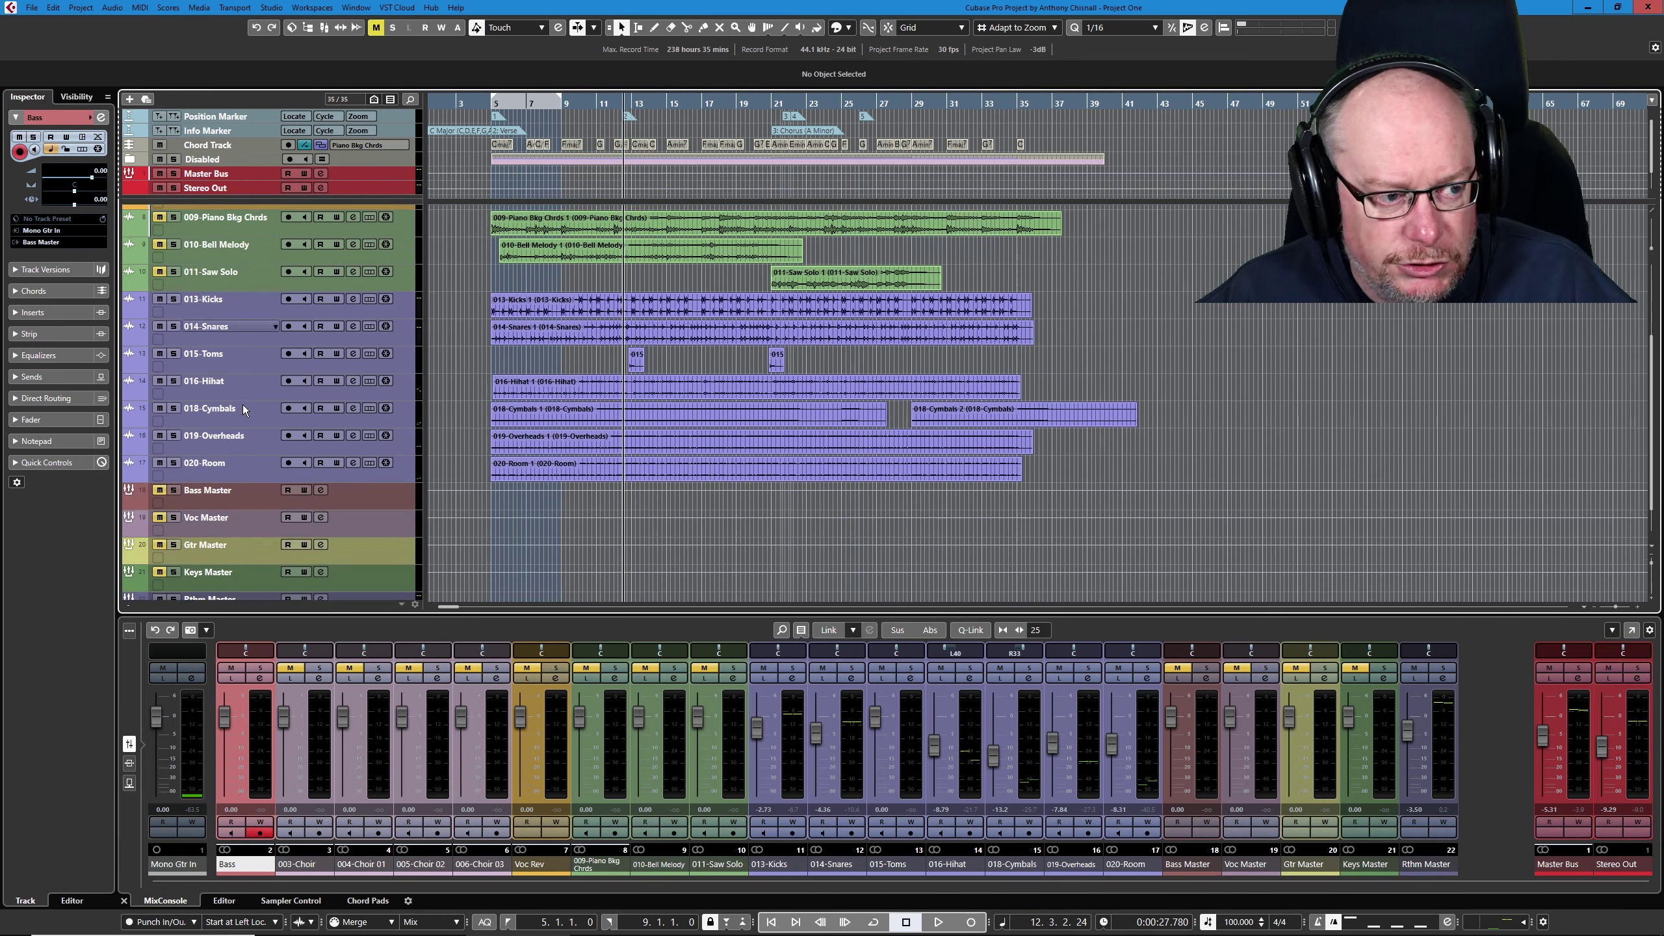
scroll(245, 226, "up", 5)
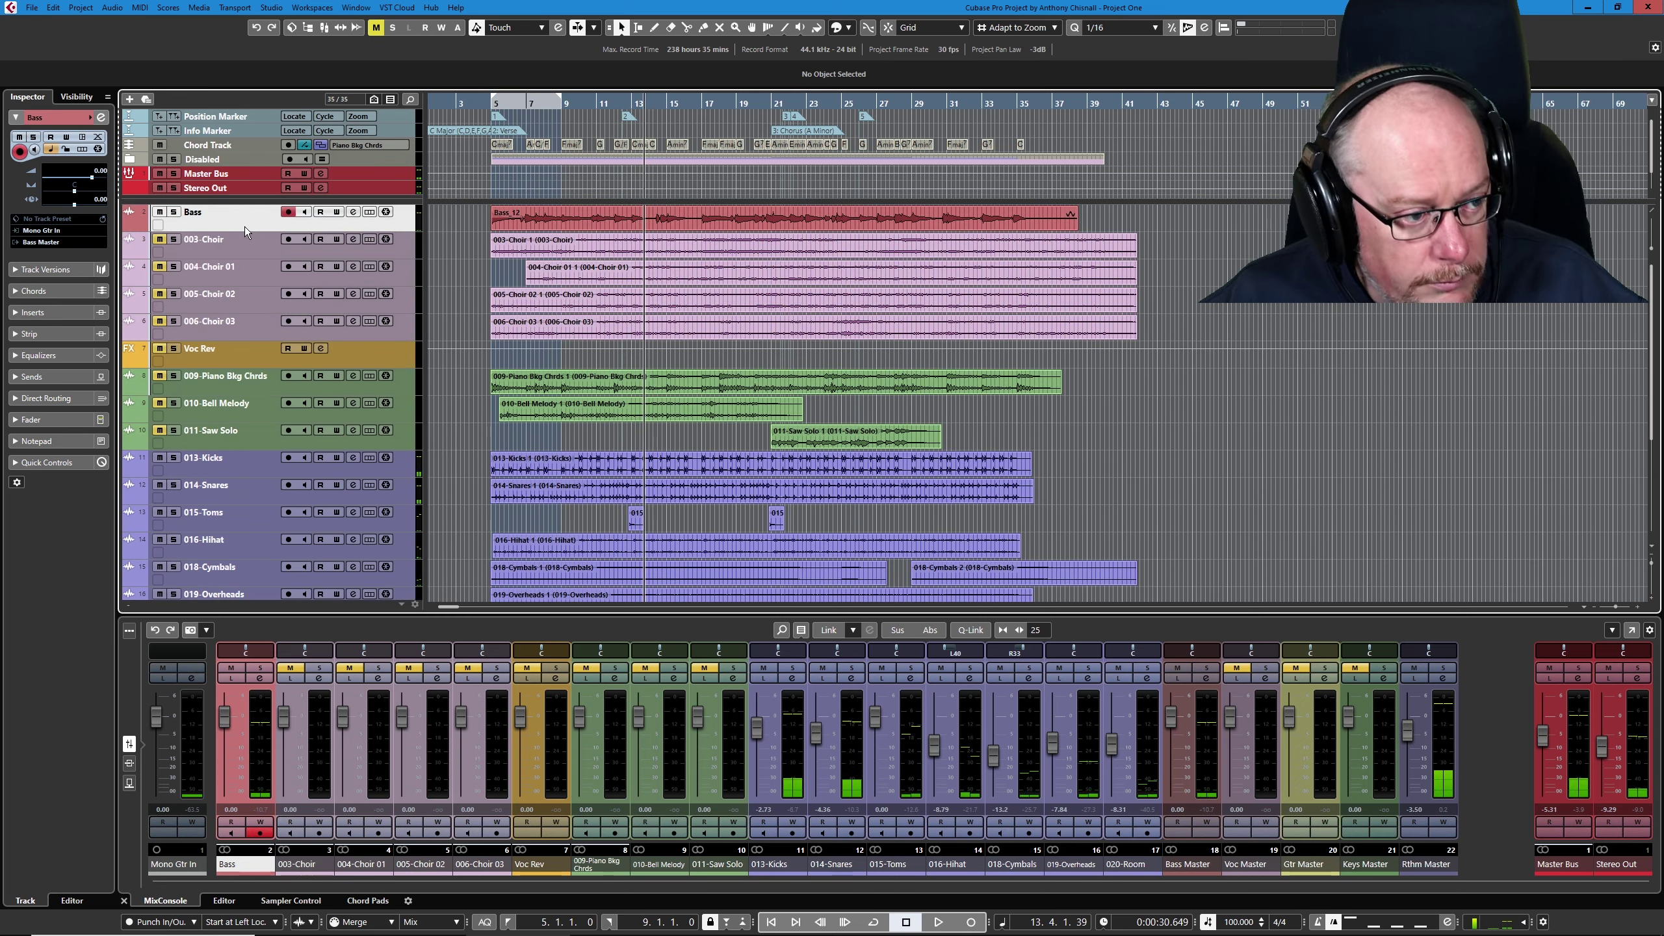
- Duplicate the Bass track, mute the original and rename it Bass (dry)
key("ctrl+shift+d")
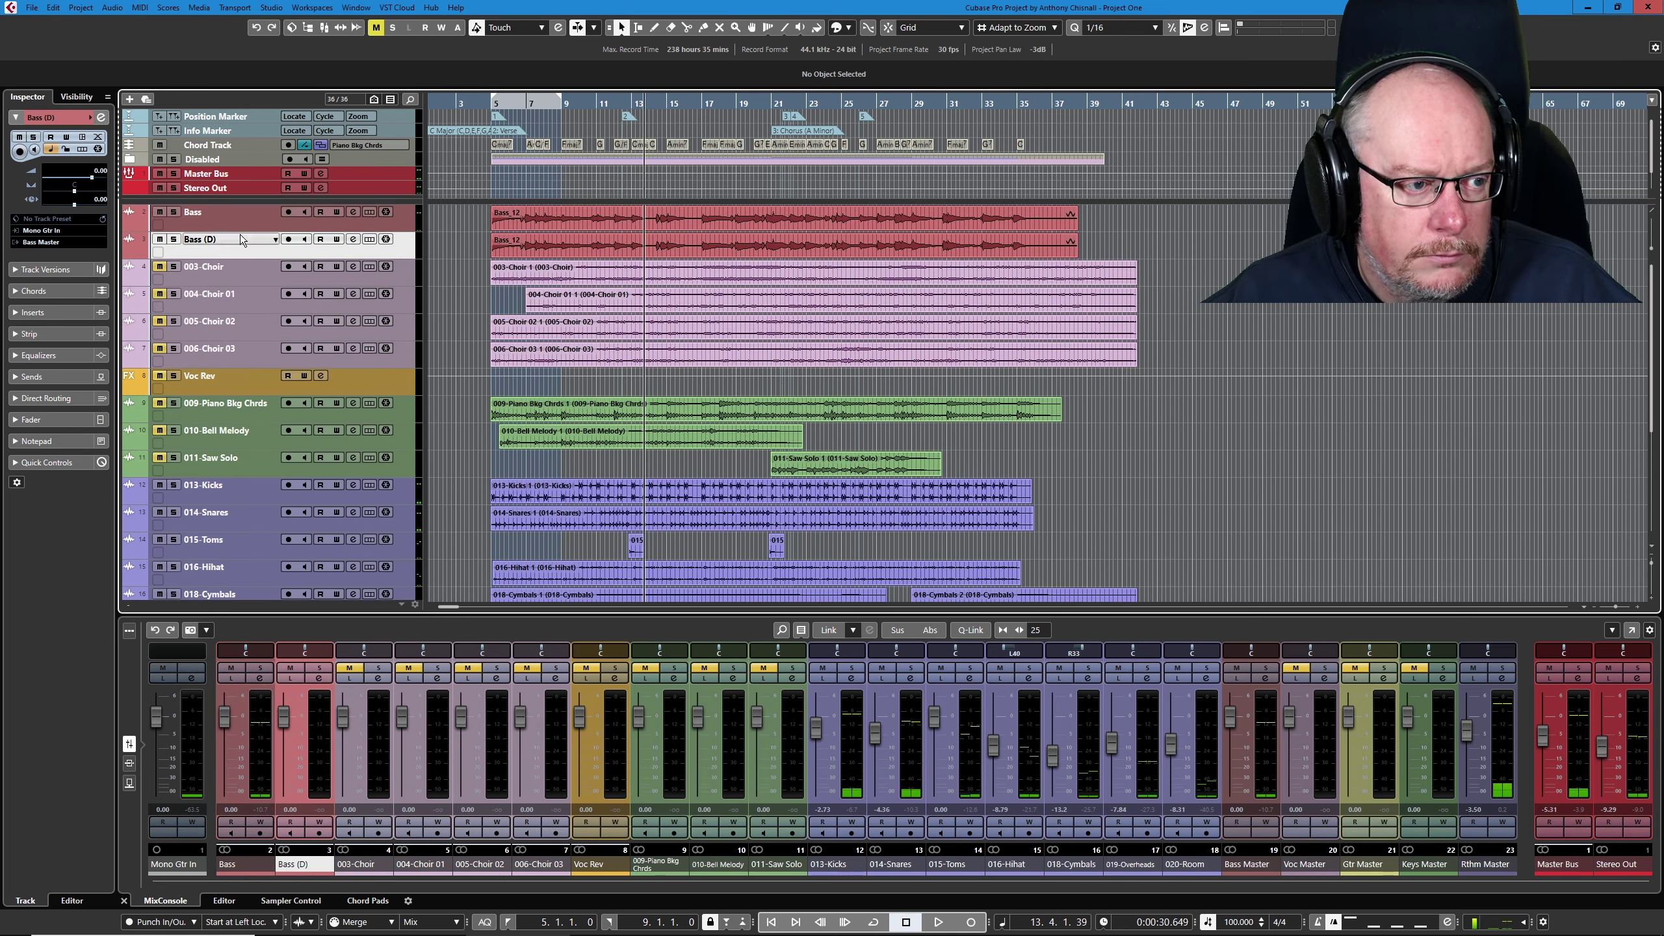
left_click(160, 213)
double_click(198, 212)
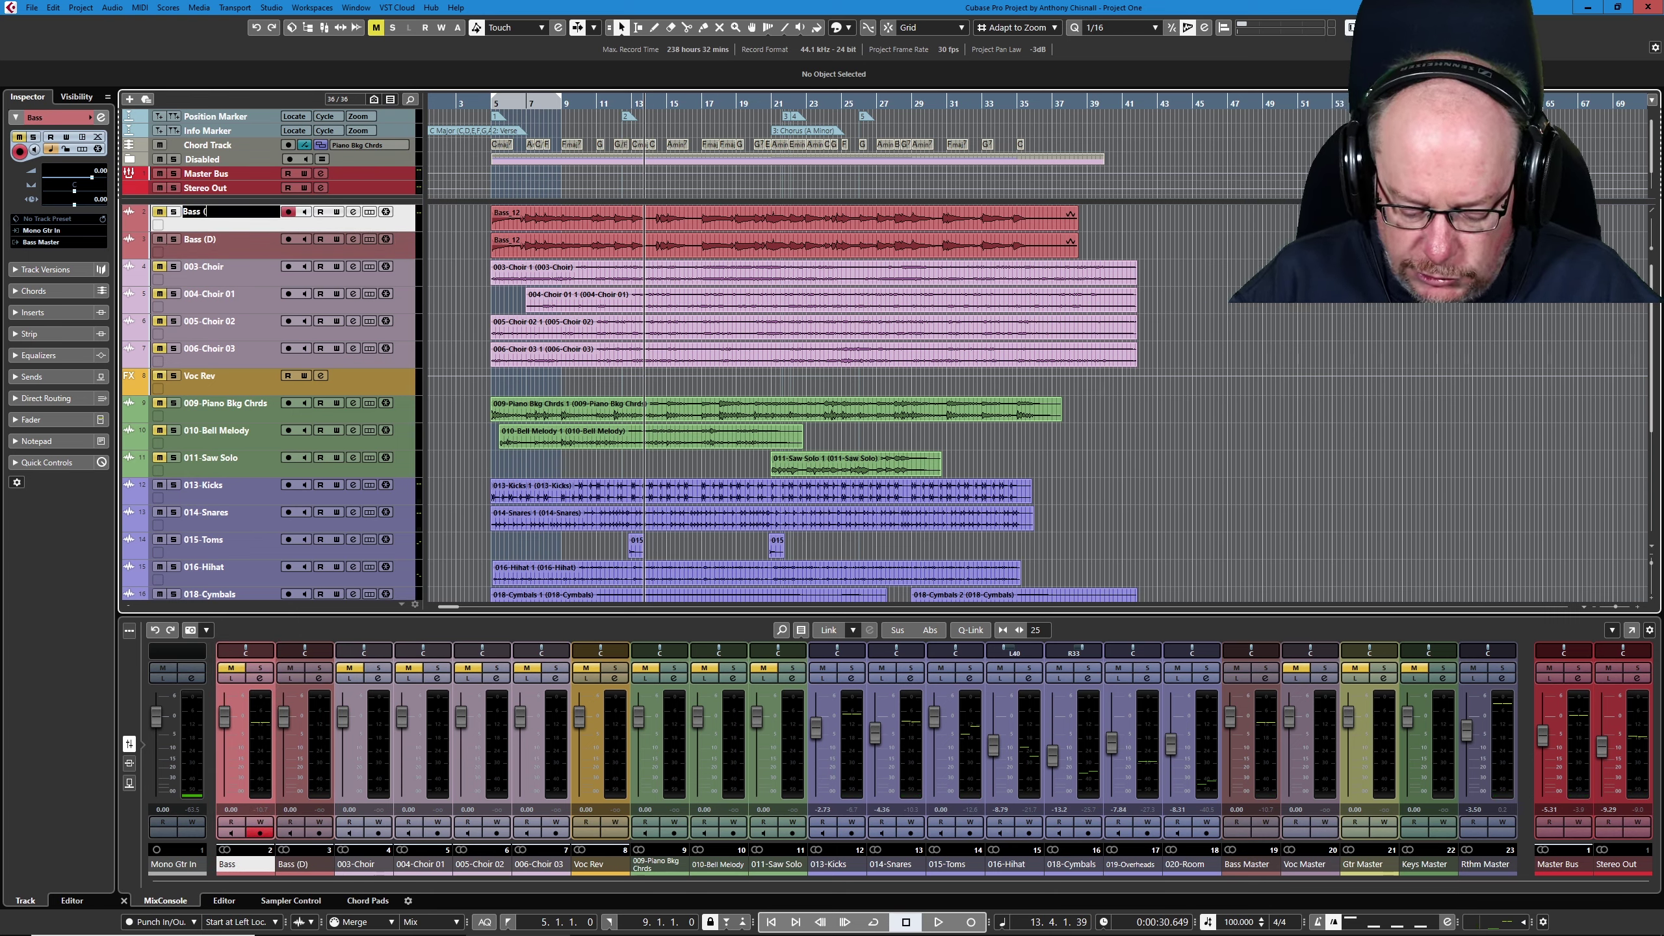
type("(dry)")
key("Return")
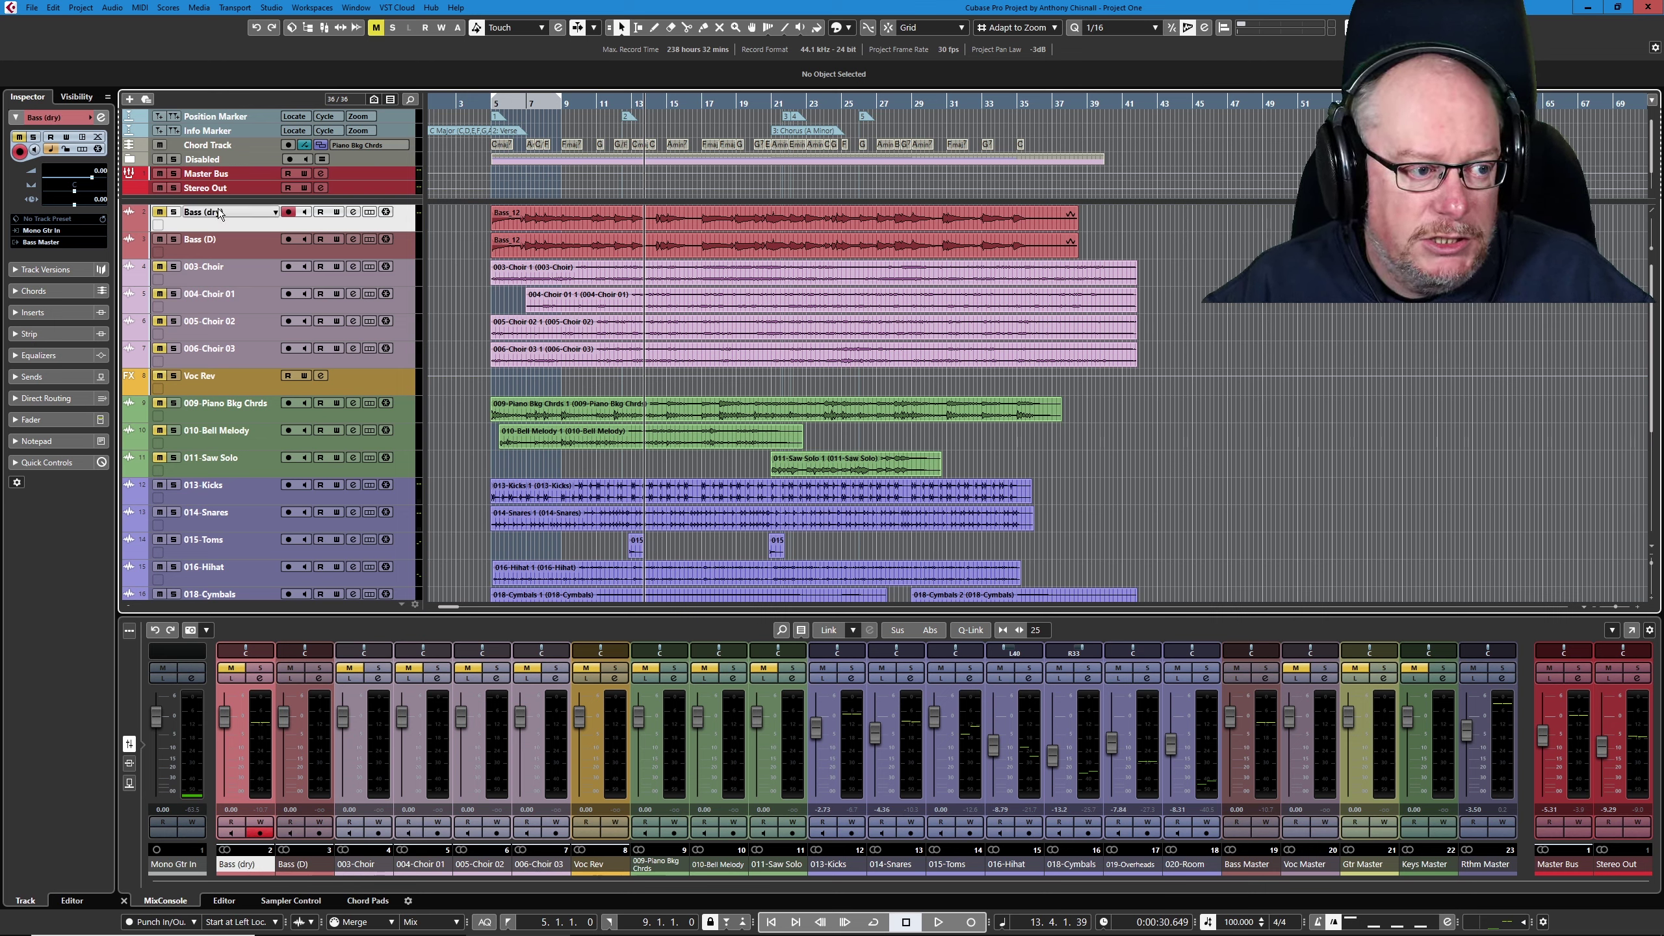
- Rename the duplicate track to Bass (processed)
double_click(198, 240)
key("End")
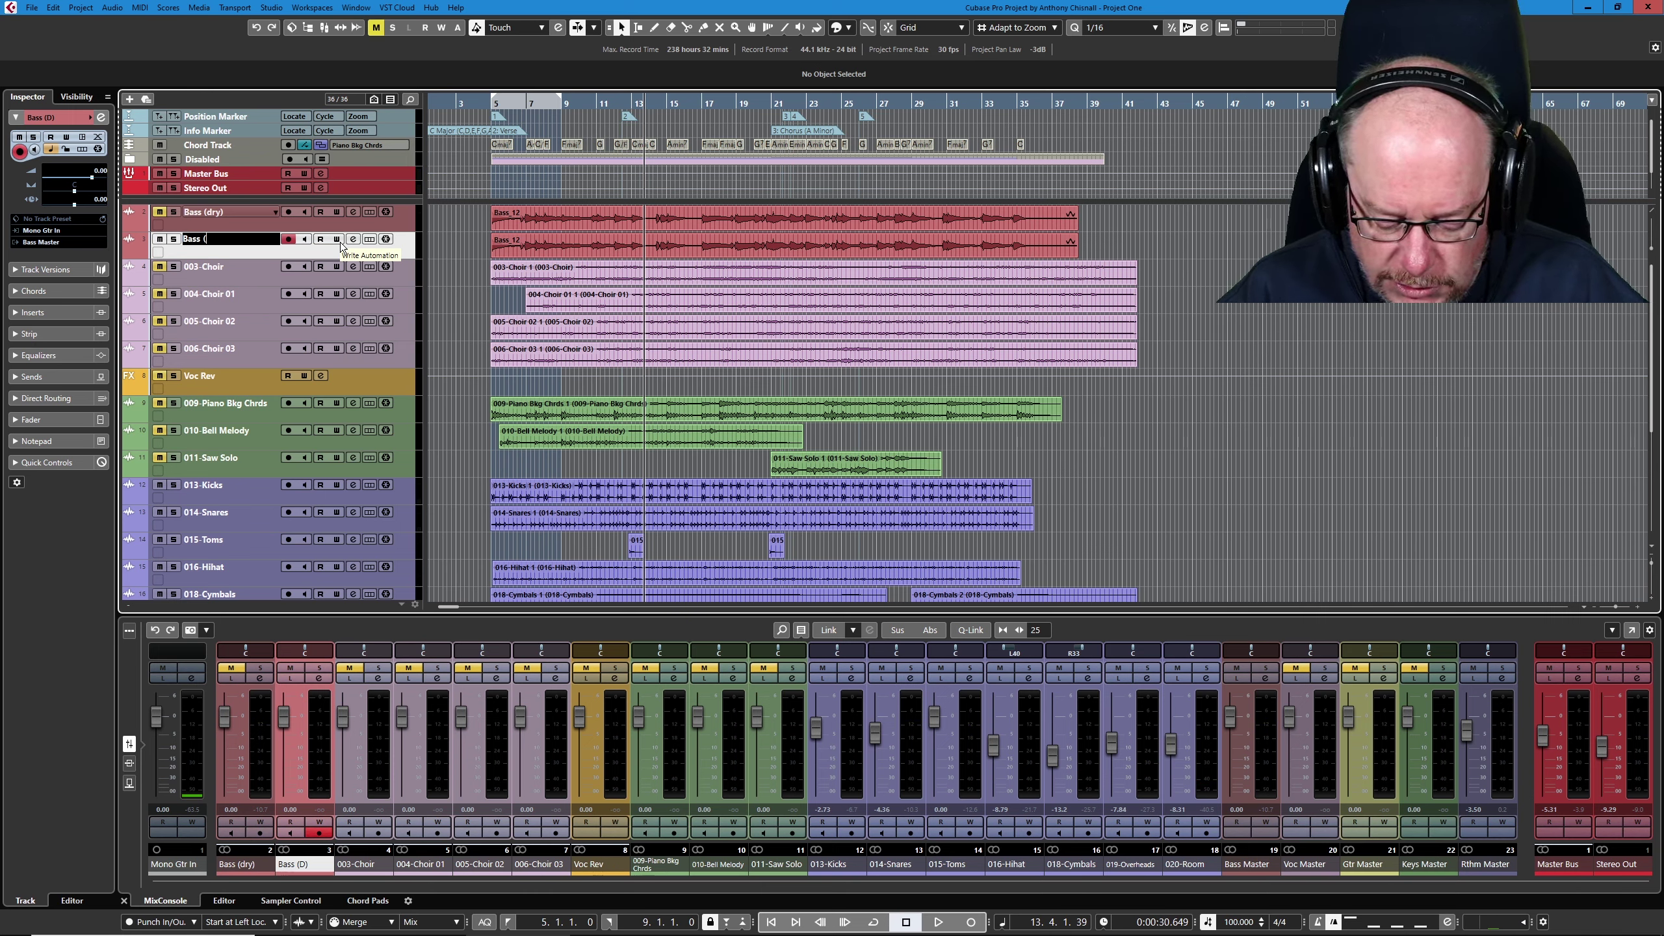
type("processed)")
key("Return")
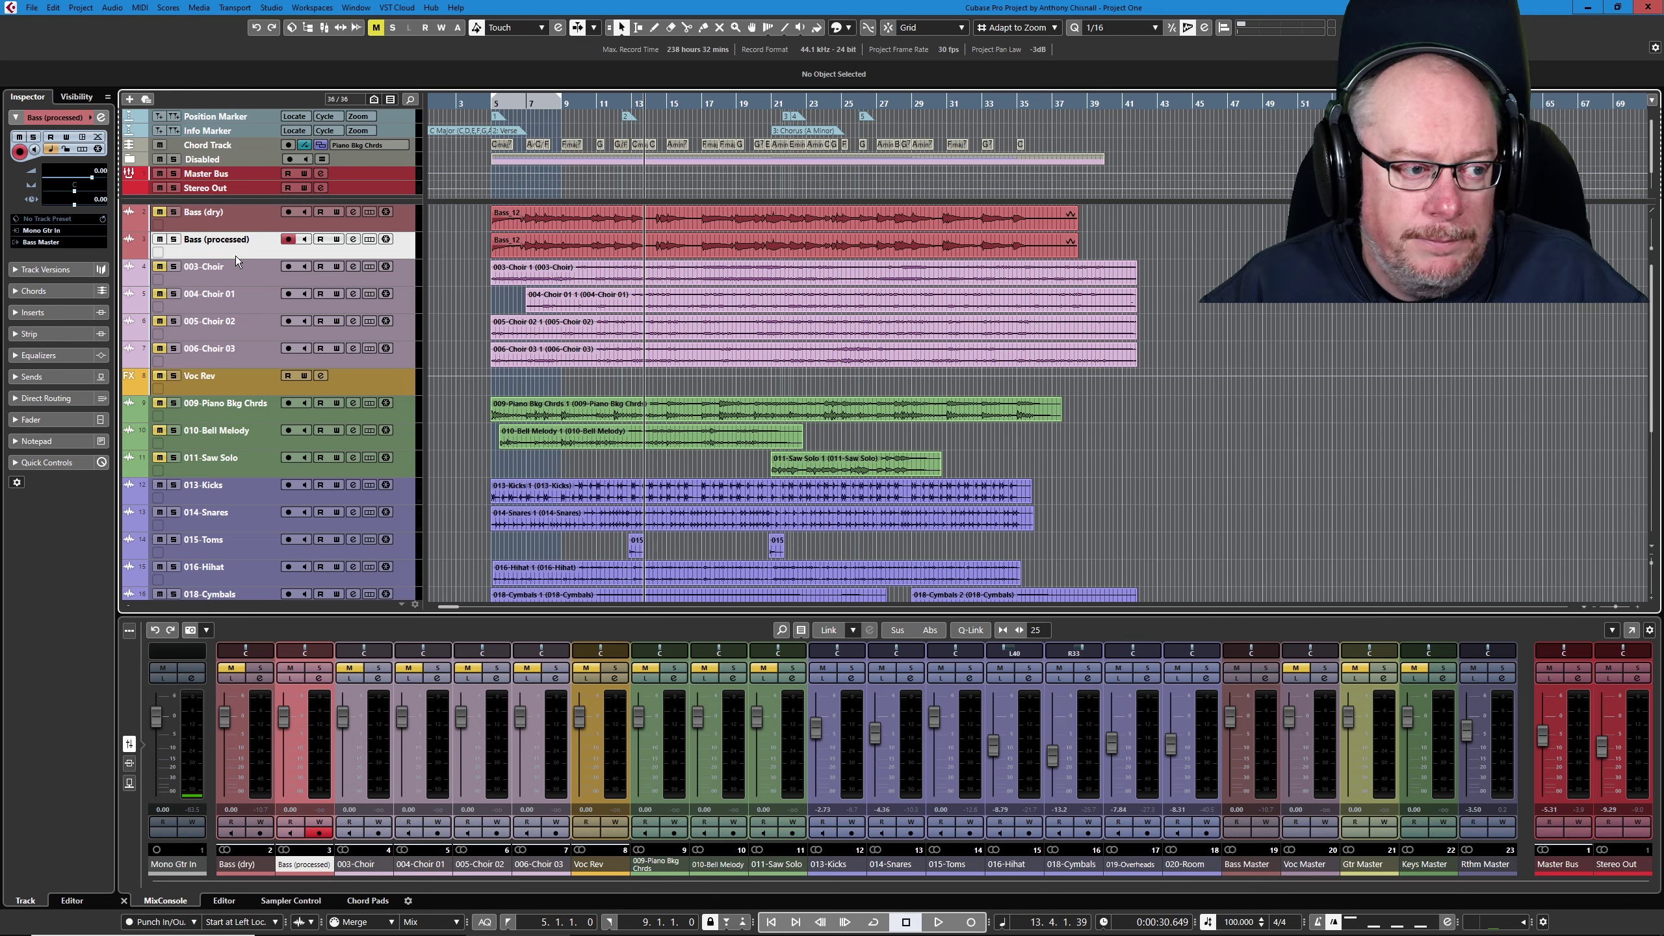
- Play with Rthm Master and Bass Master soloed, select Bass (dry), then clear all solos
scroll(282, 372, "down", 5)
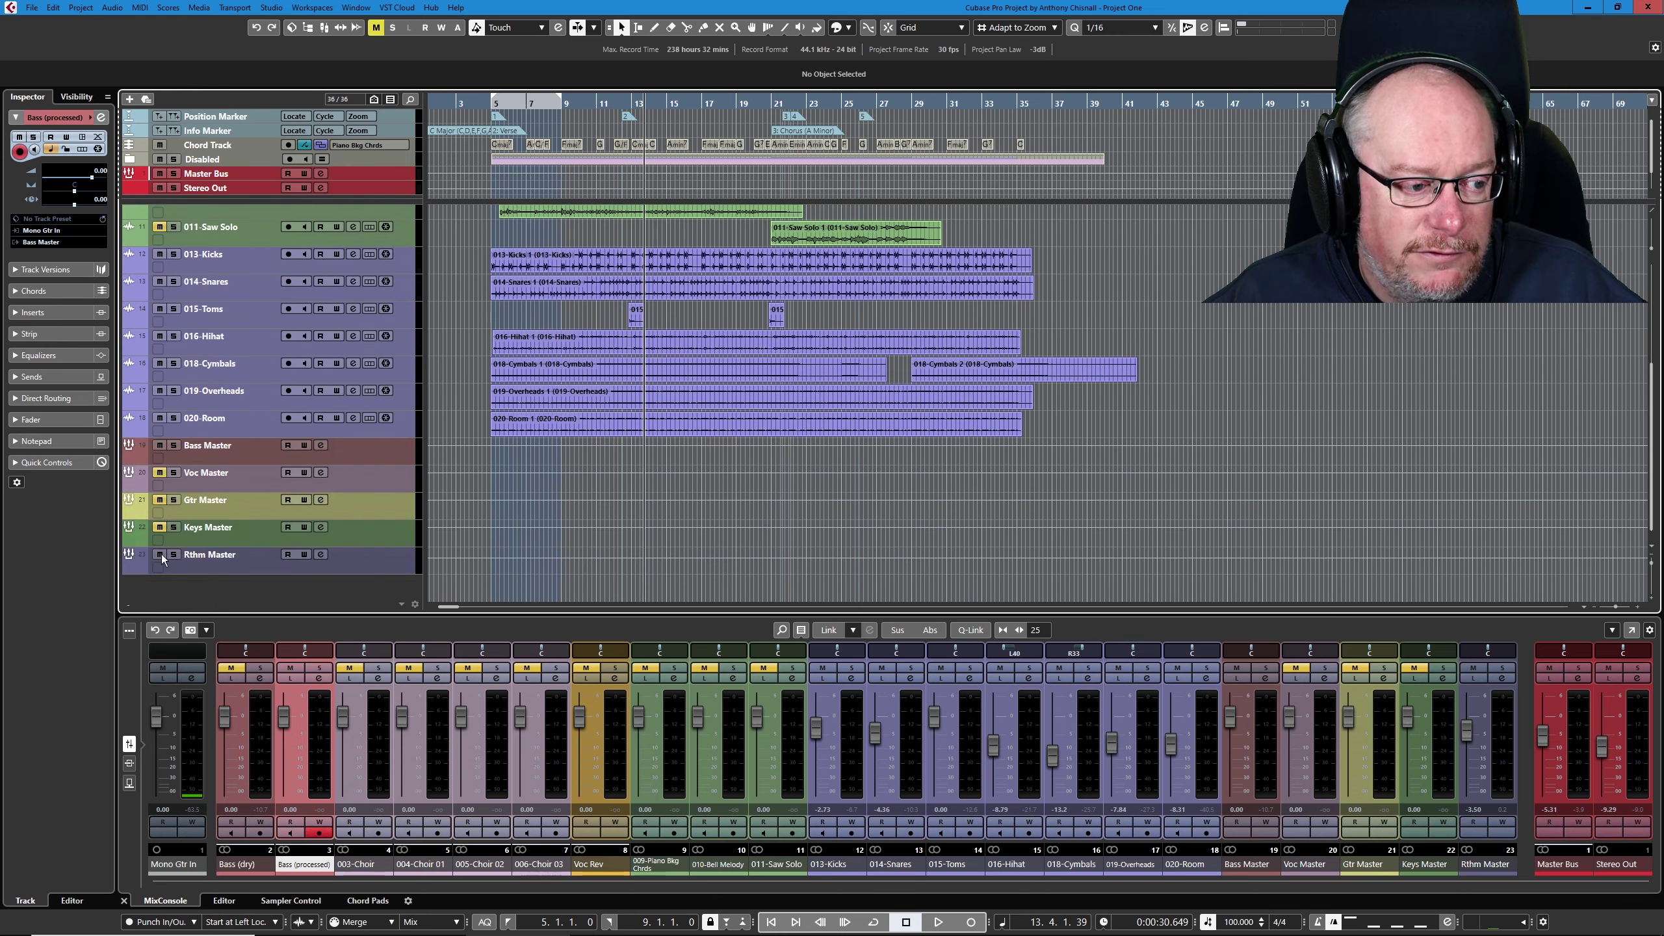
left_click(173, 554)
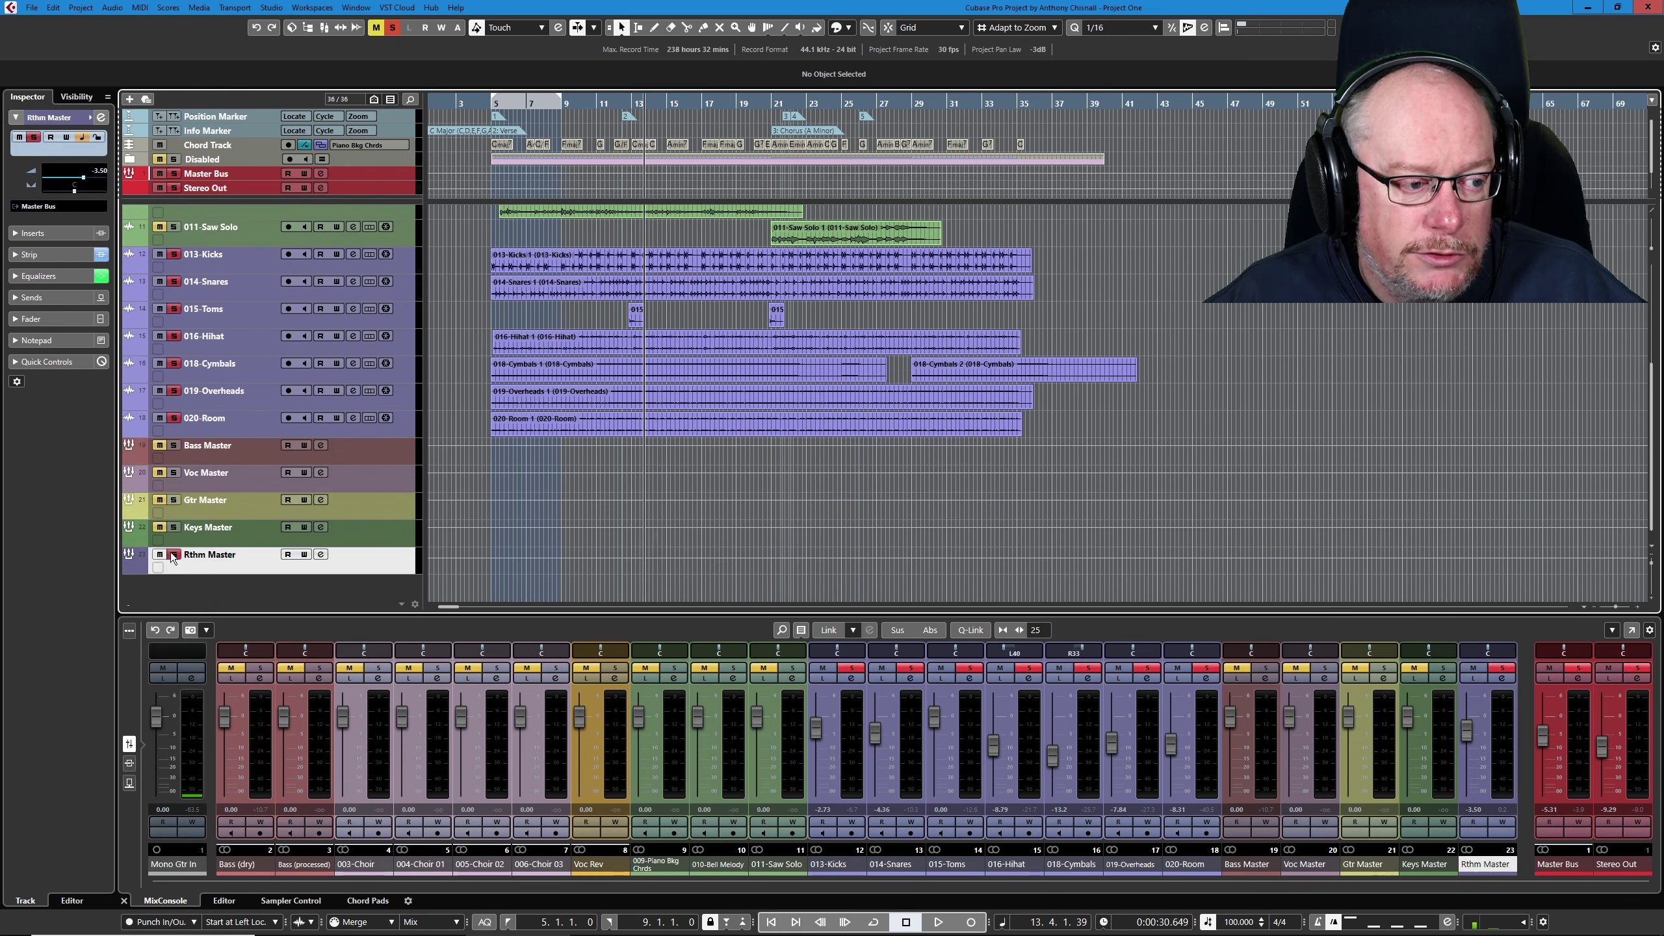
left_click(174, 445)
scroll(310, 329, "up", 3)
key("space")
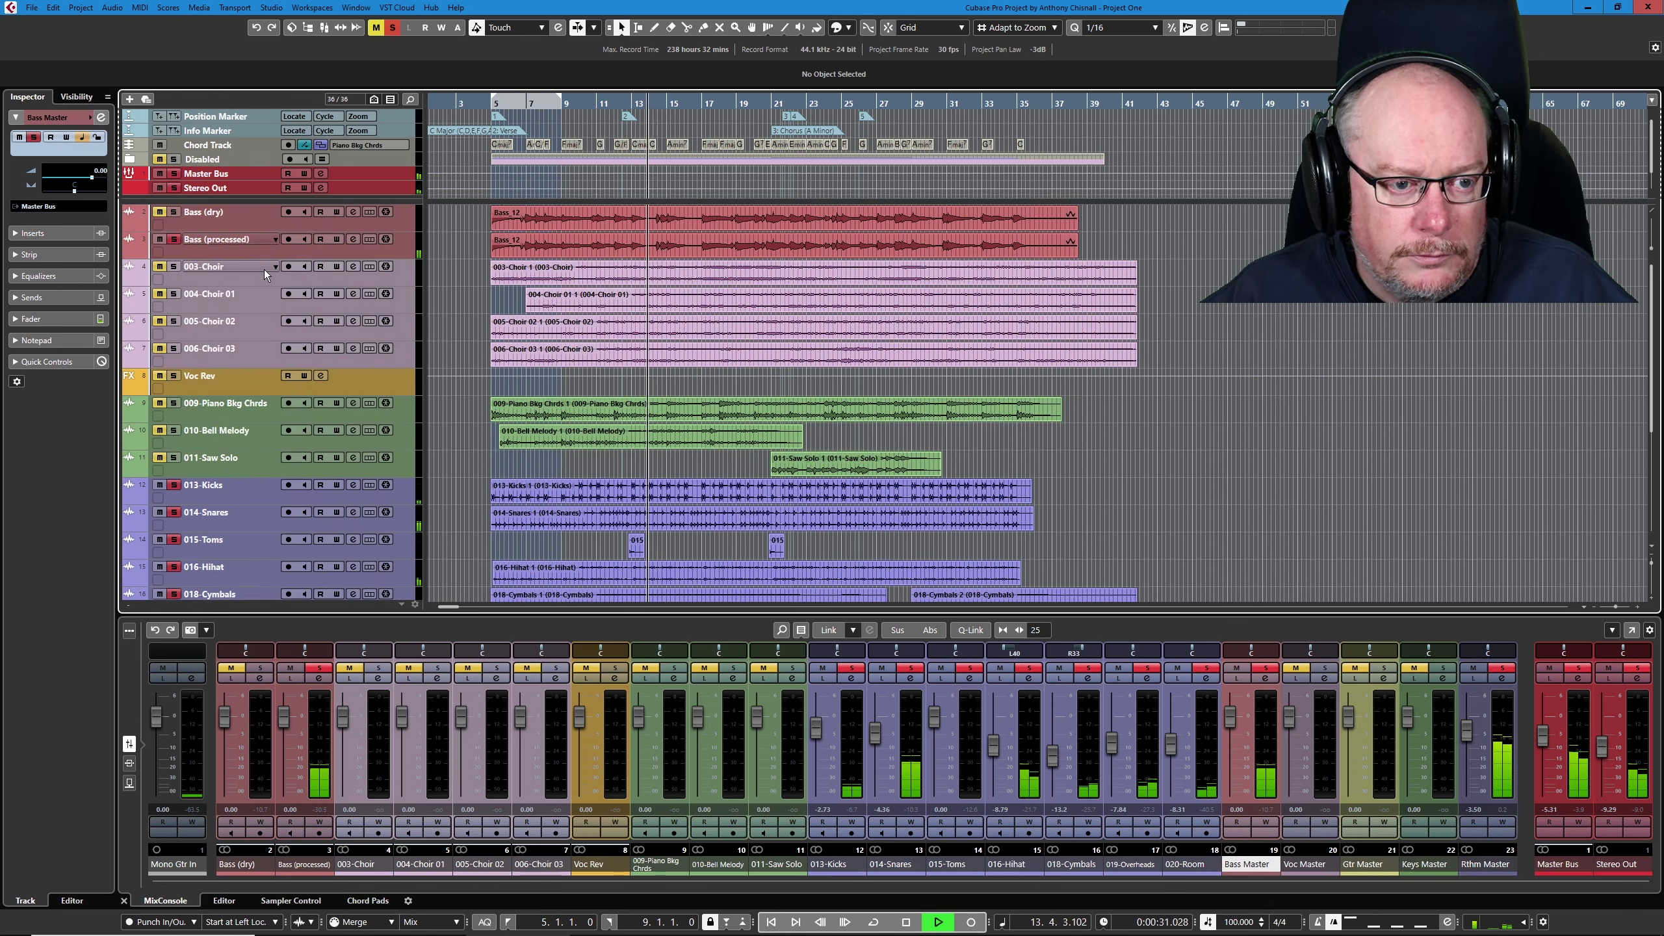
left_click(217, 223)
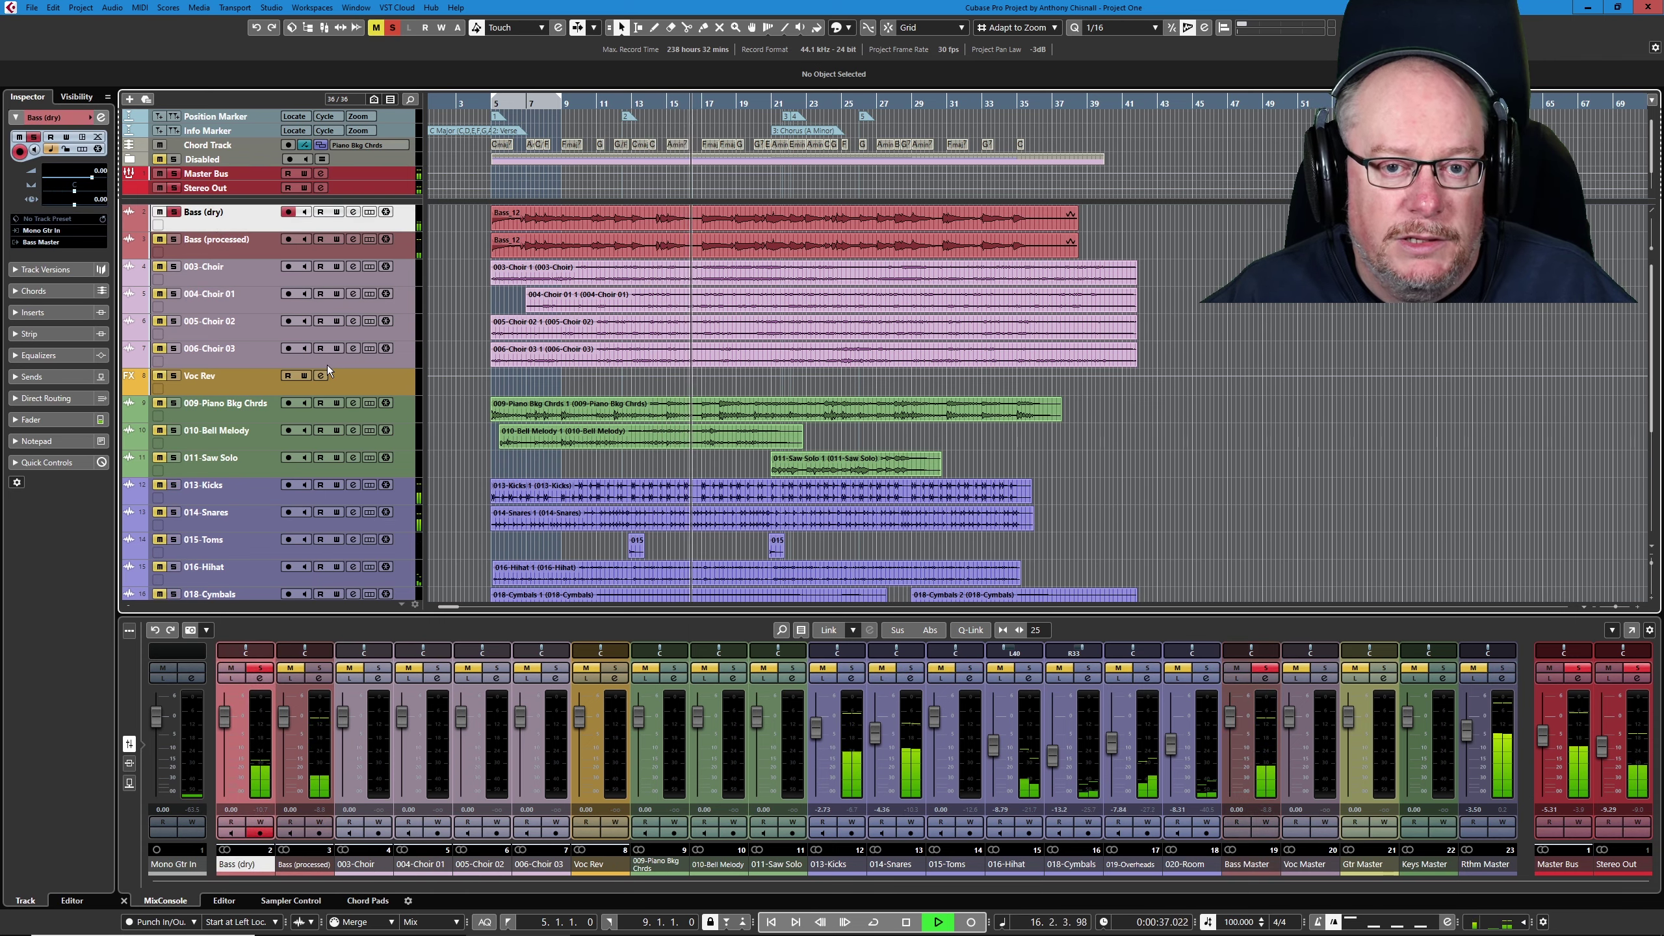
key("space")
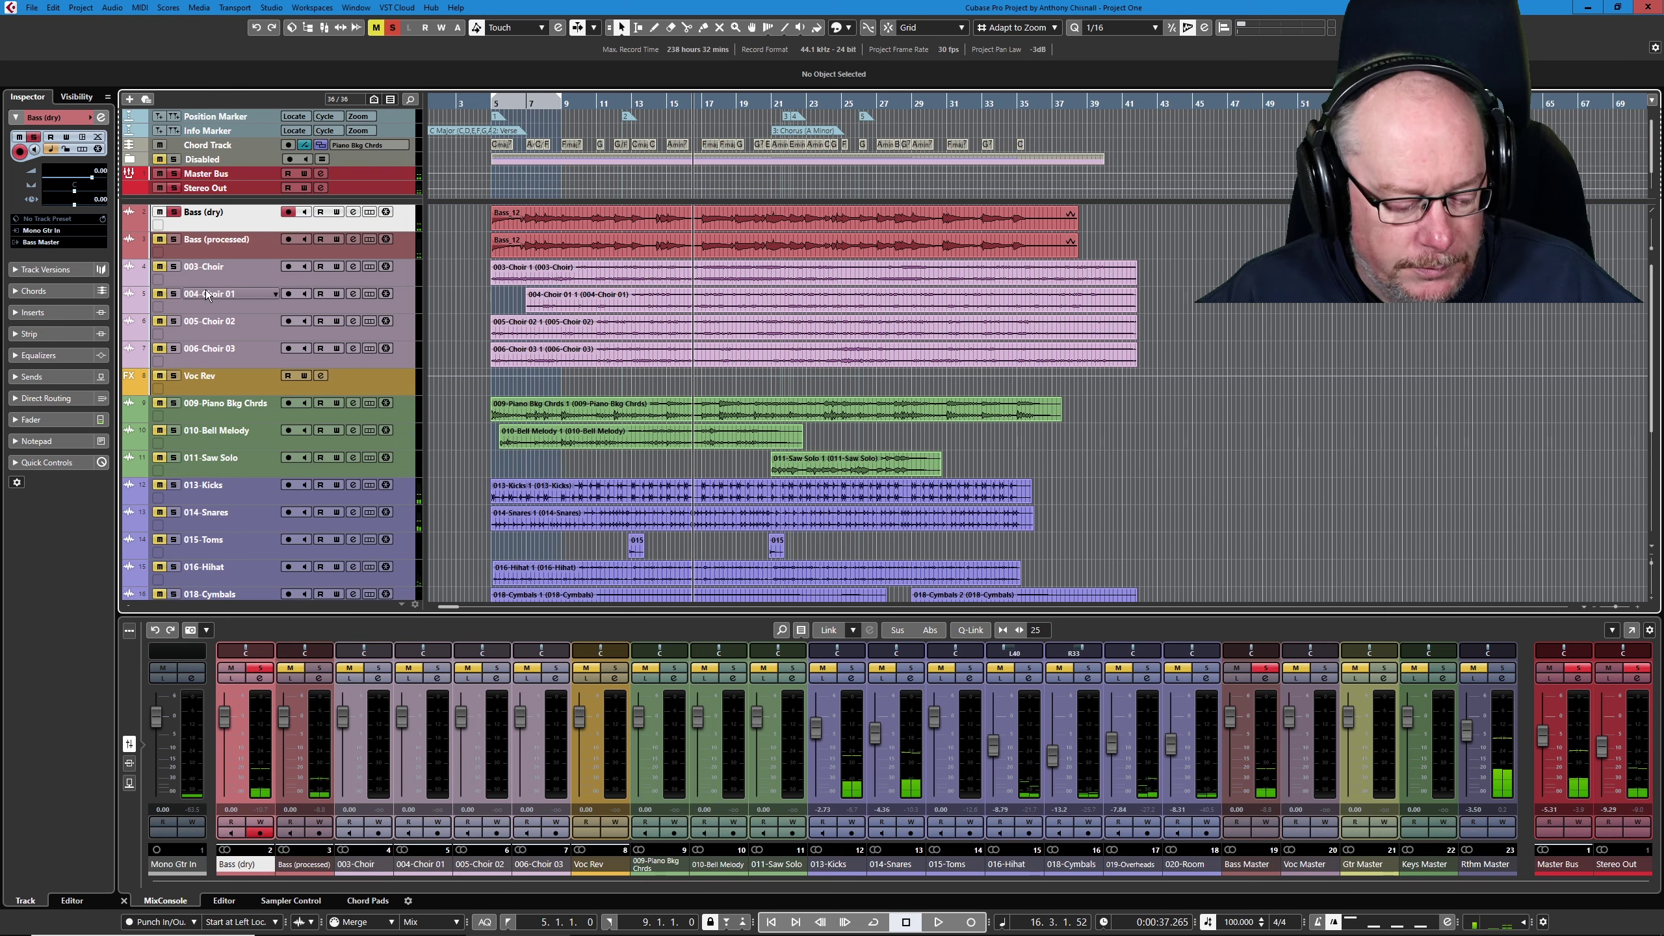
key("s")
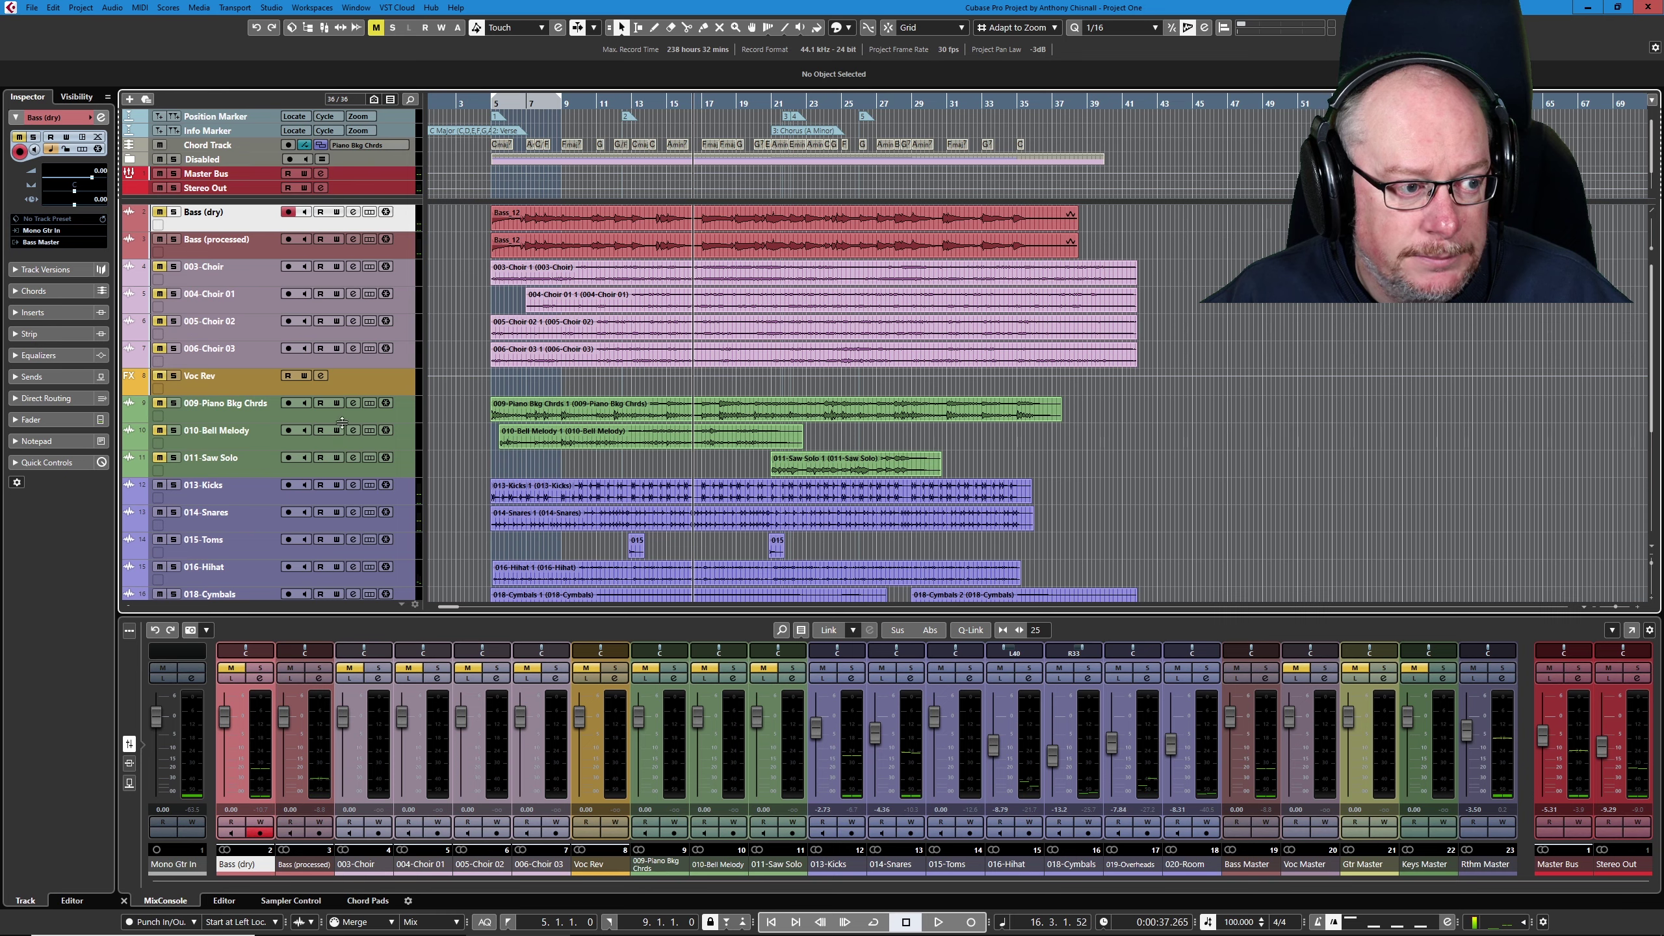
scroll(271, 398, "down", 3)
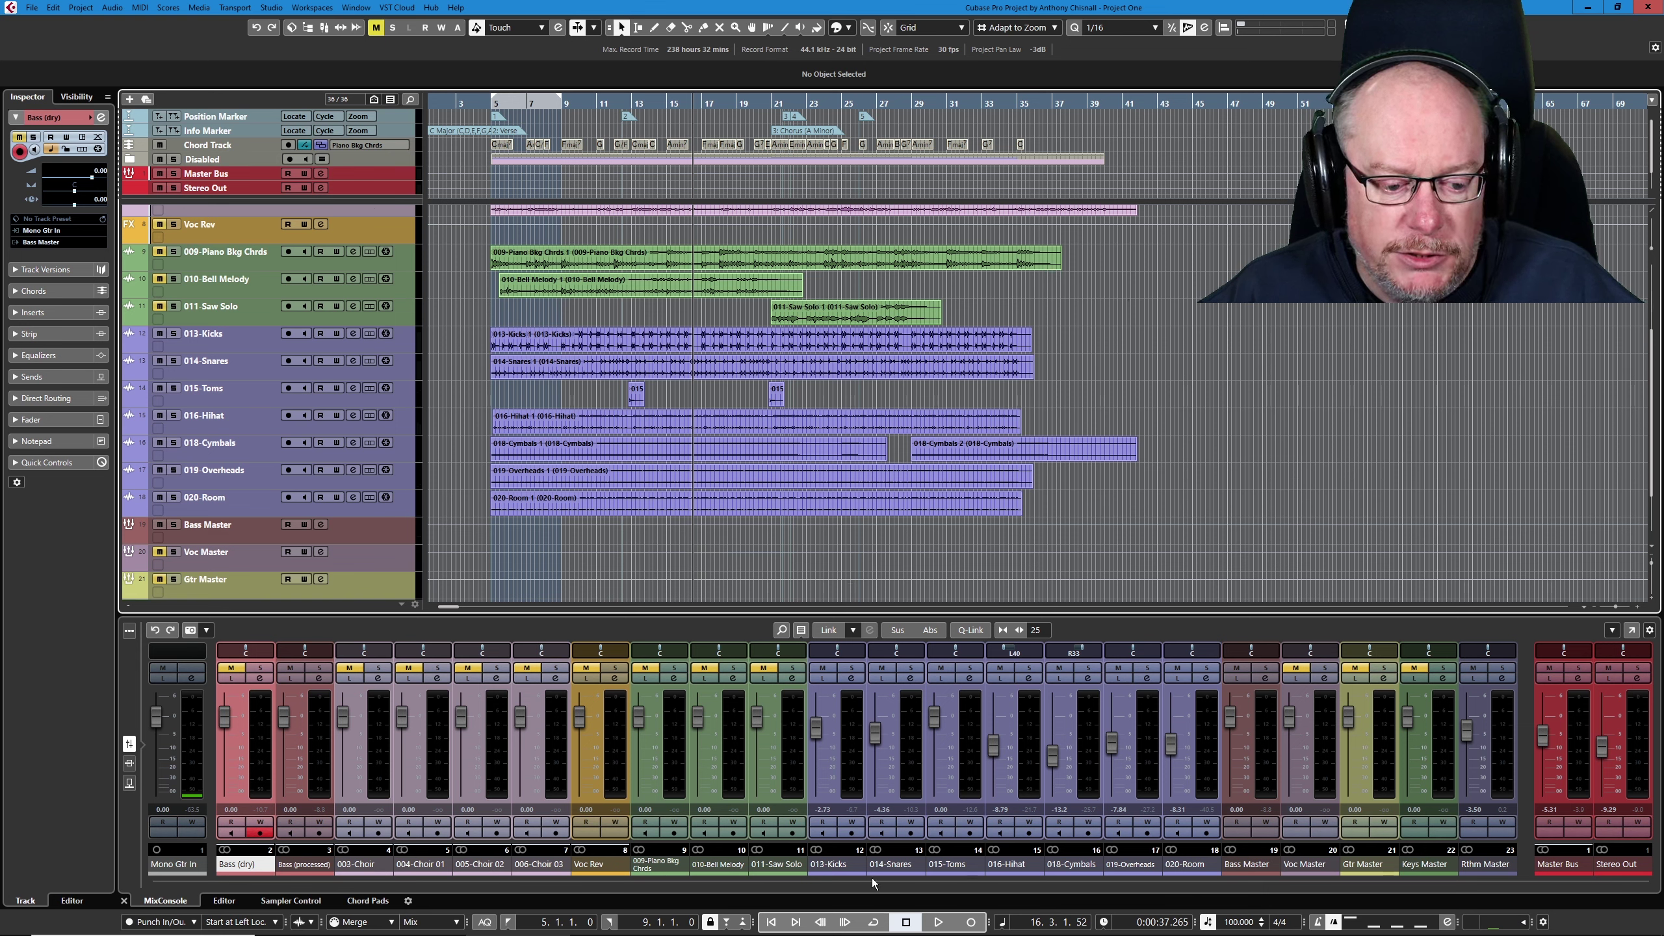
- Q-Link channels 013-Kicks through 020-Room and enable Solo Defeat on them and Rthm Master
left_click(838, 865)
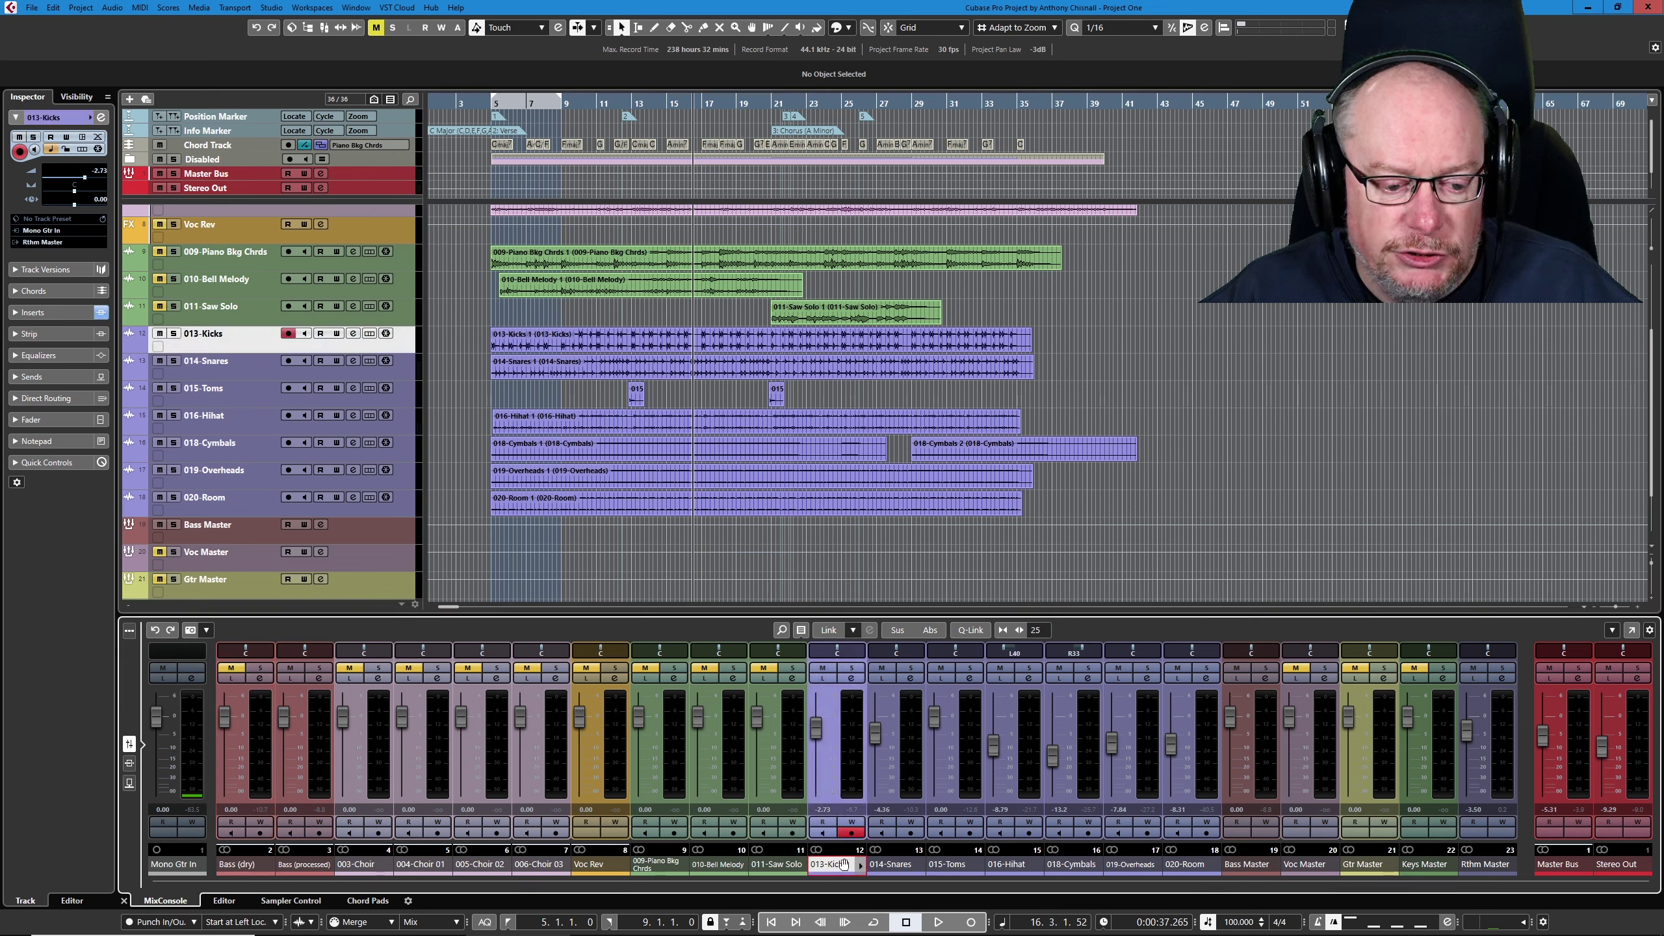
left_click(1186, 865, "shift")
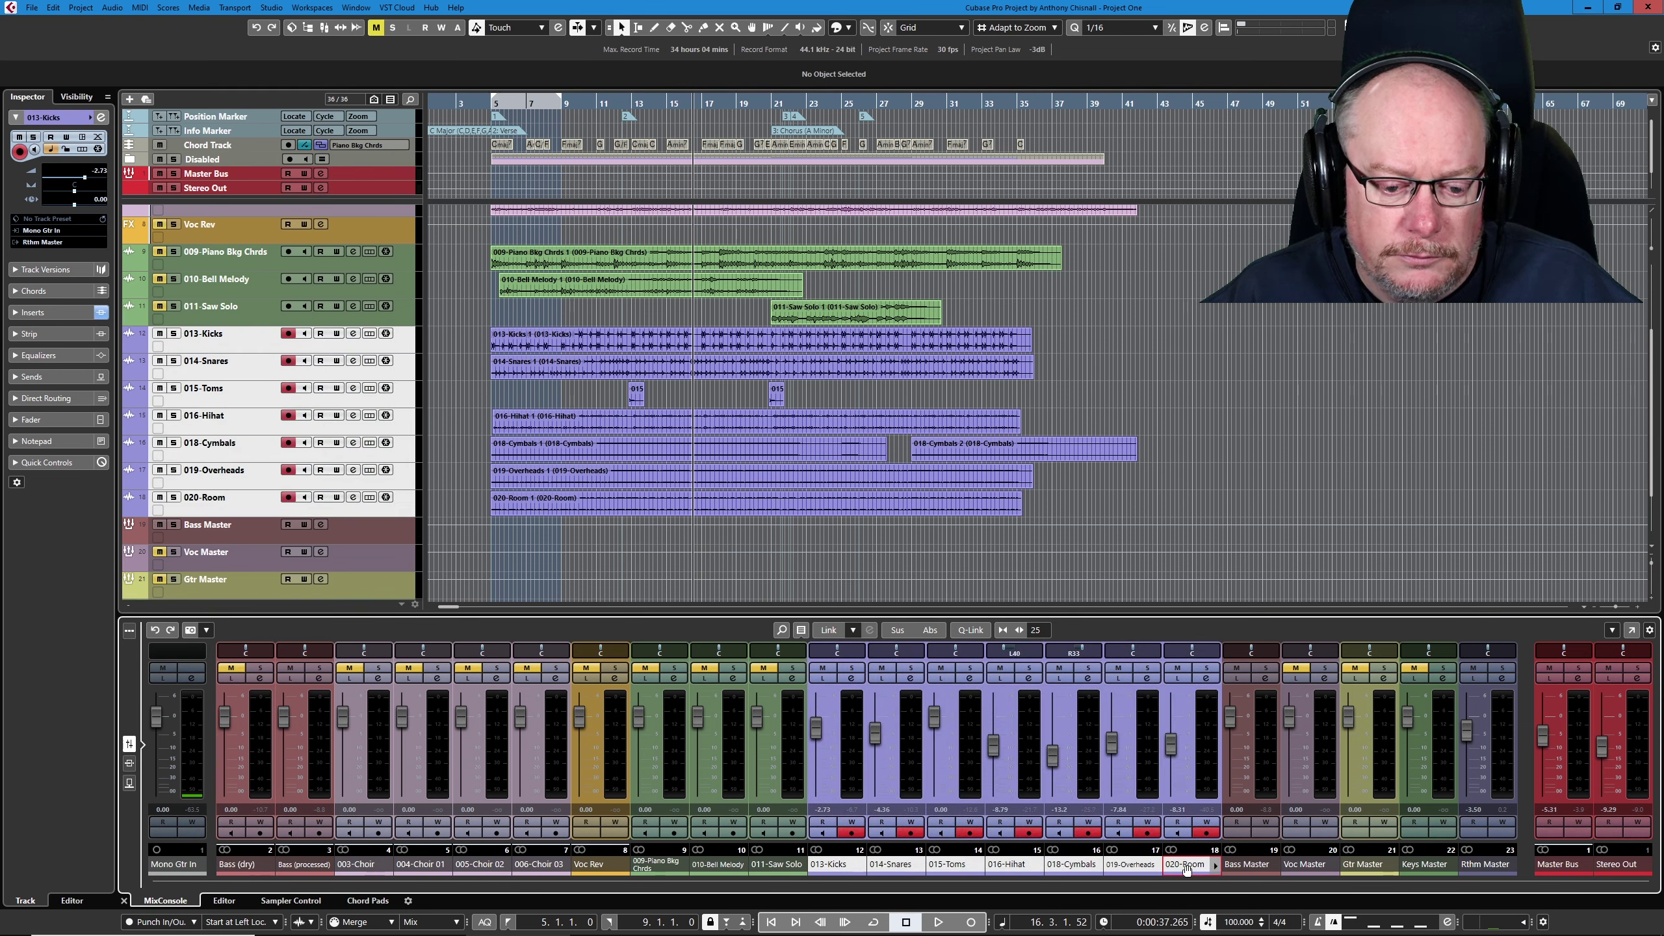
left_click(970, 631)
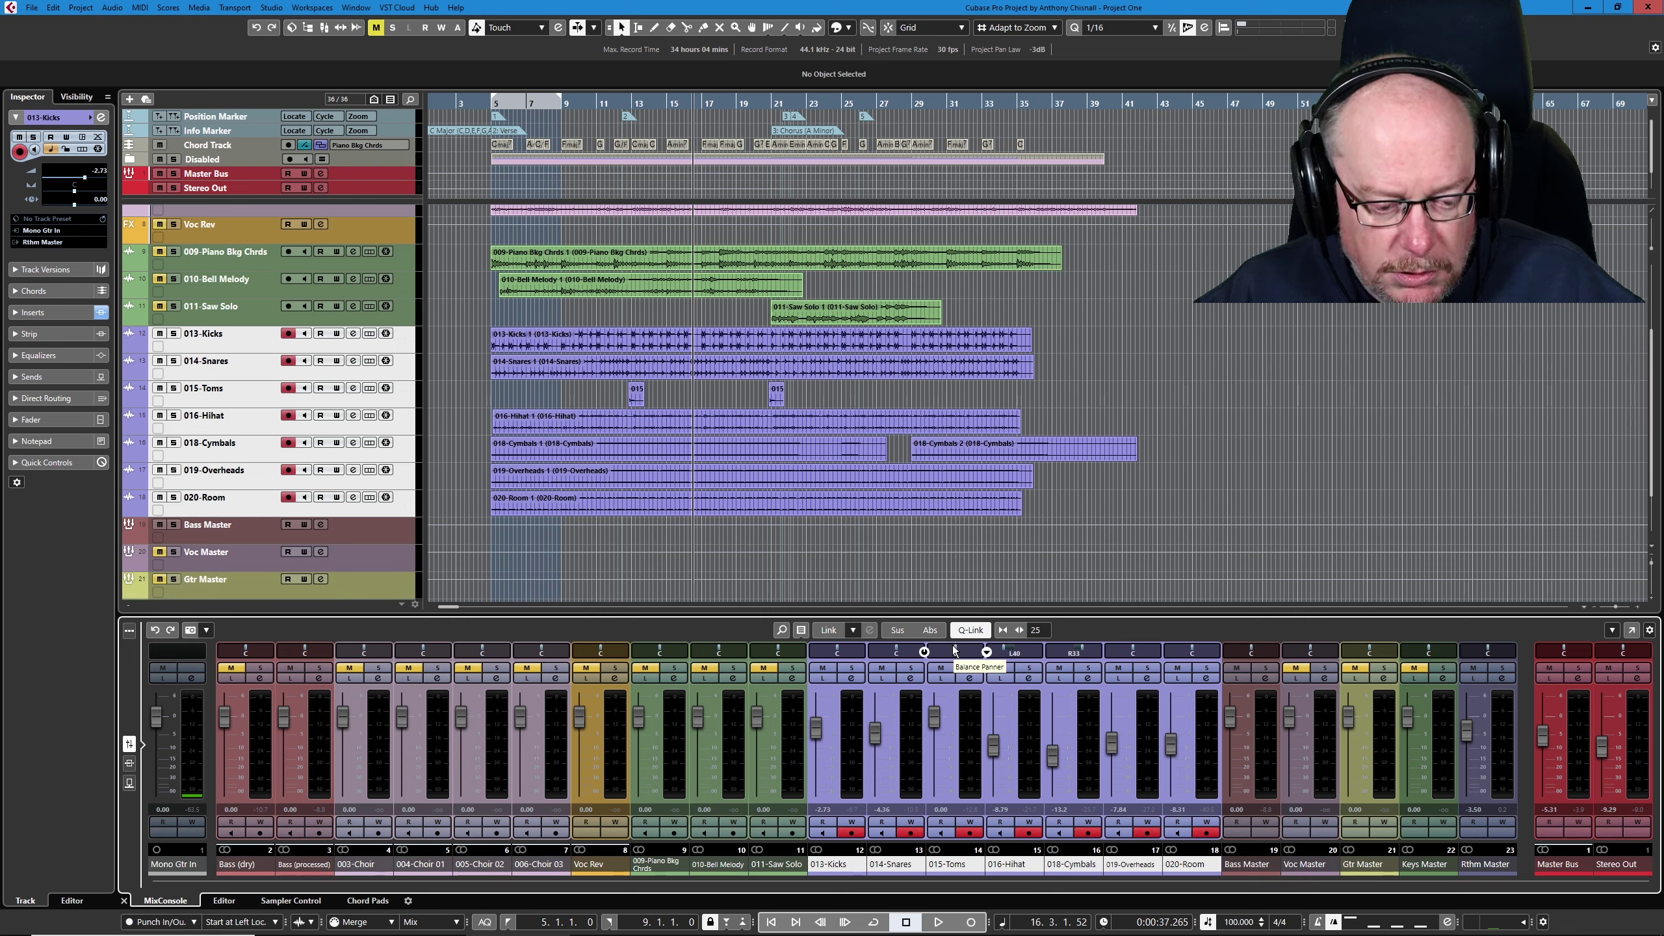
left_click(851, 668, "alt")
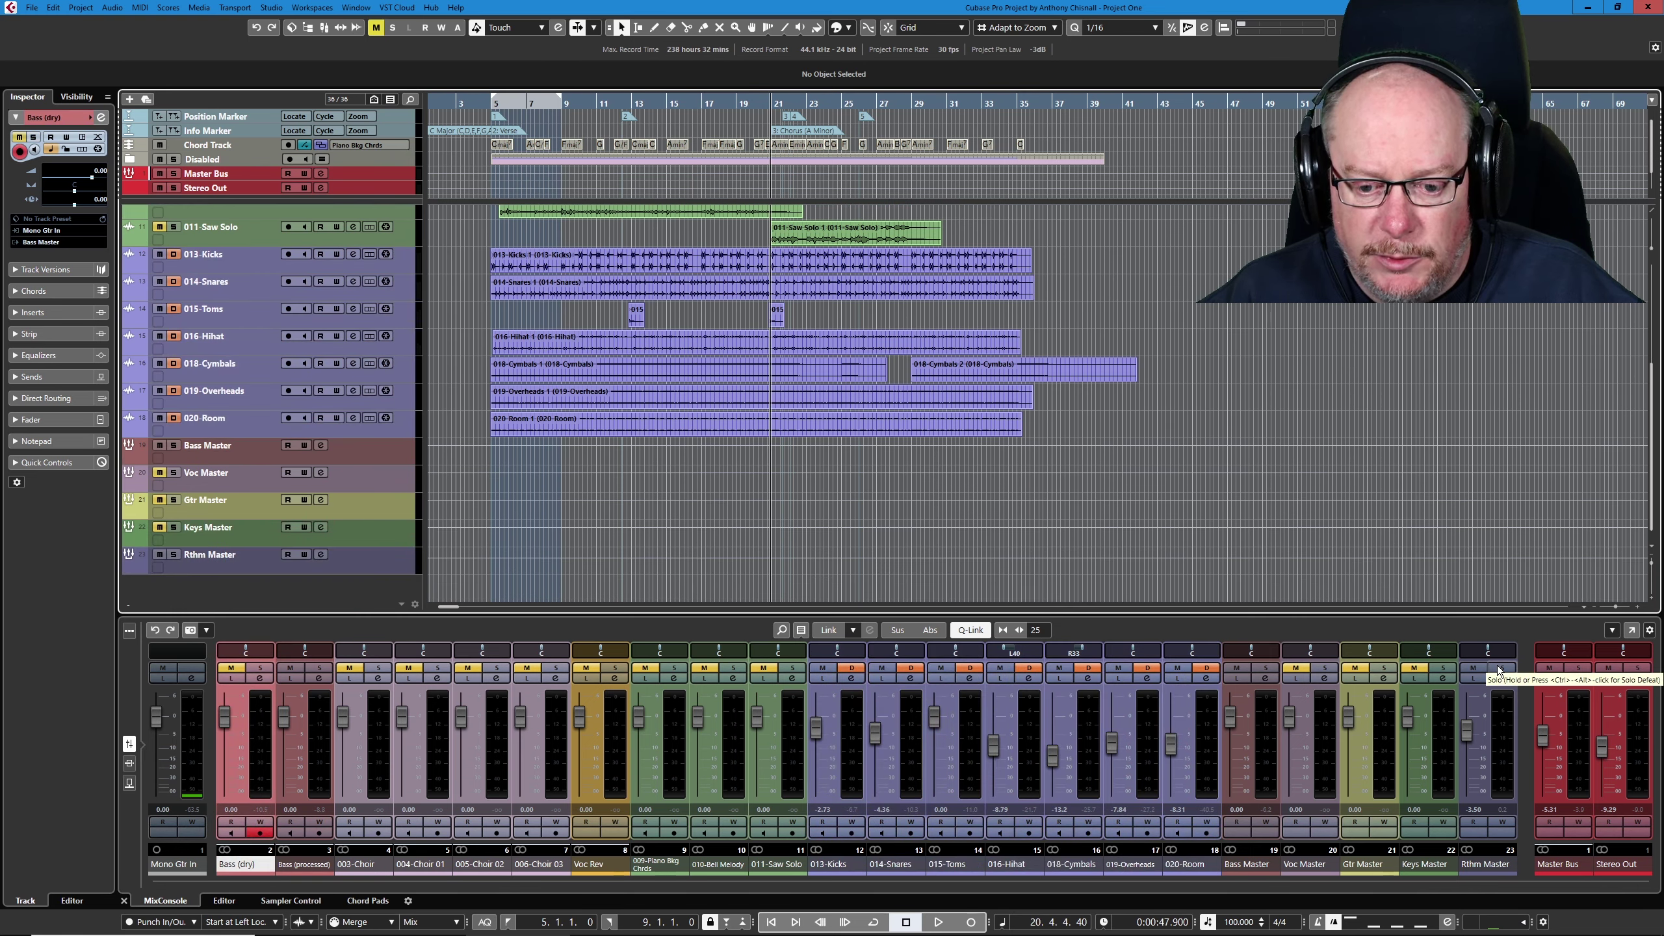
left_click(1499, 668, "ctrl+alt")
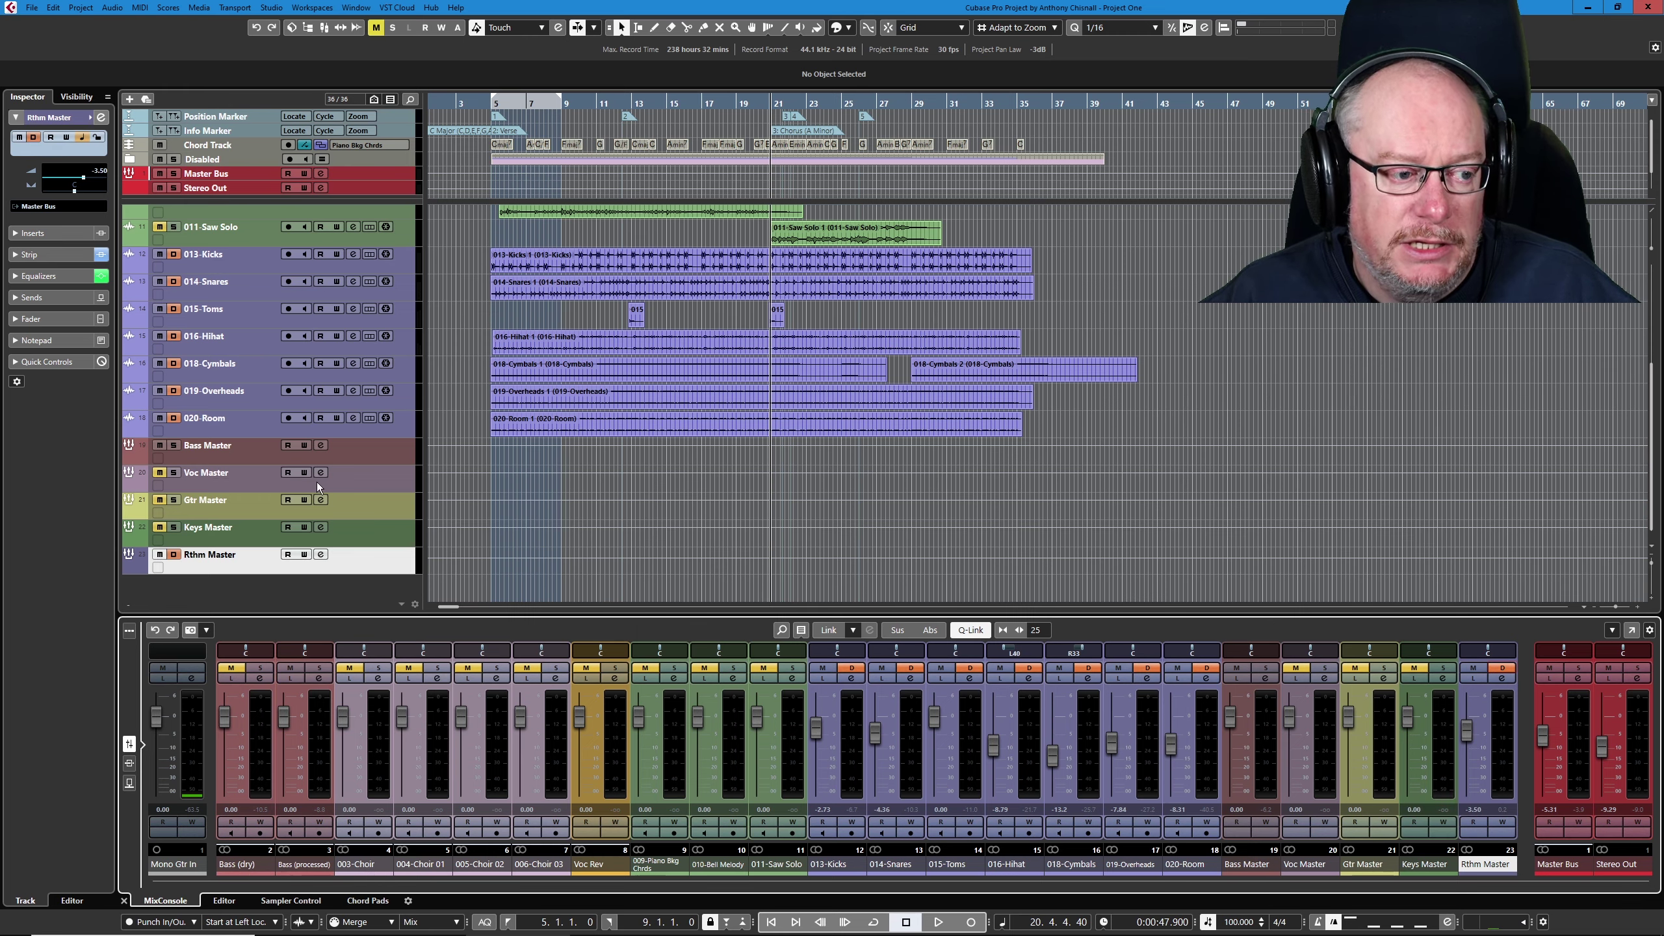
- During playback, switch the solo from Bass (processed) to Bass (dry) and back to processed
scroll(271, 469, "up", 4)
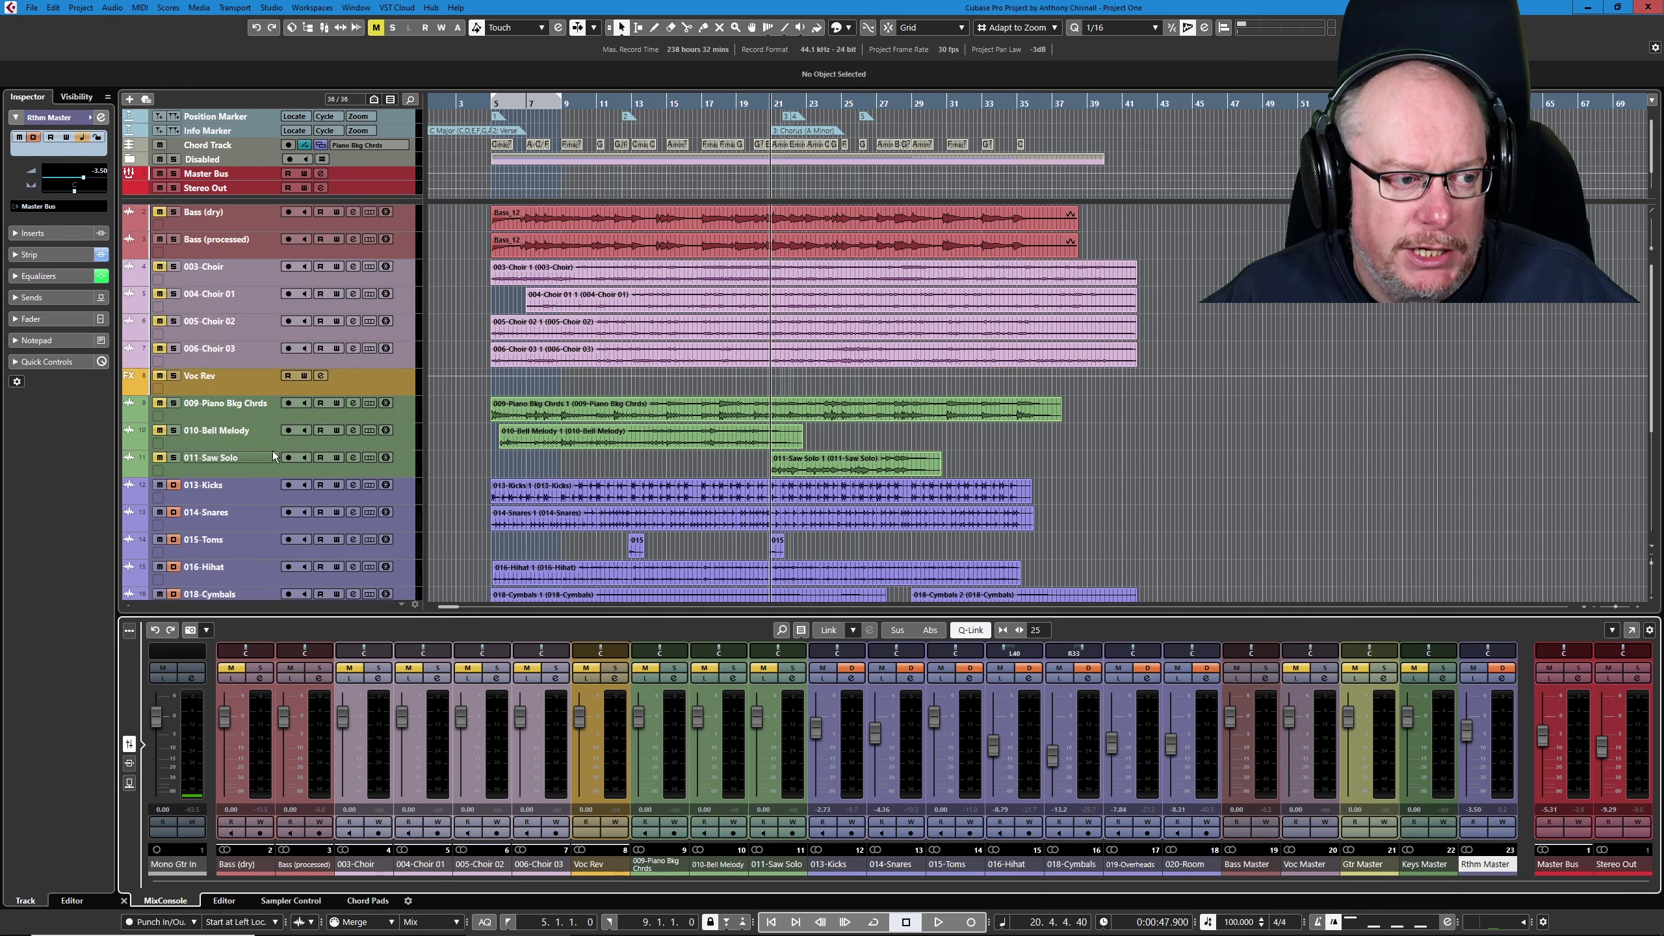
left_click(174, 240)
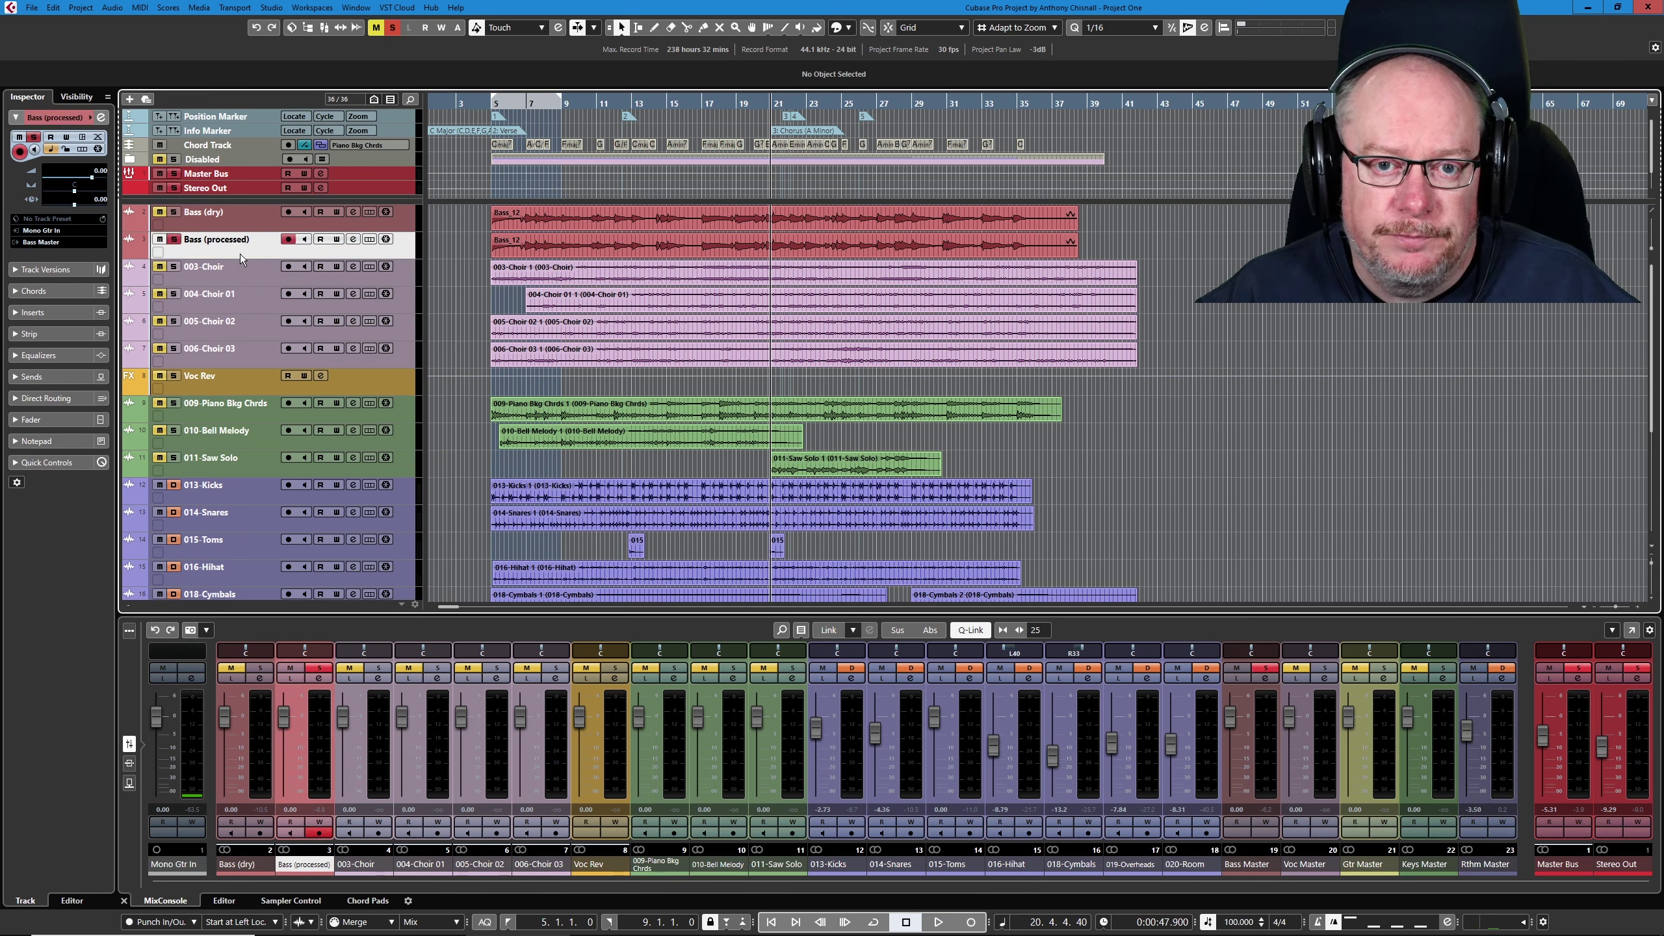
key("space")
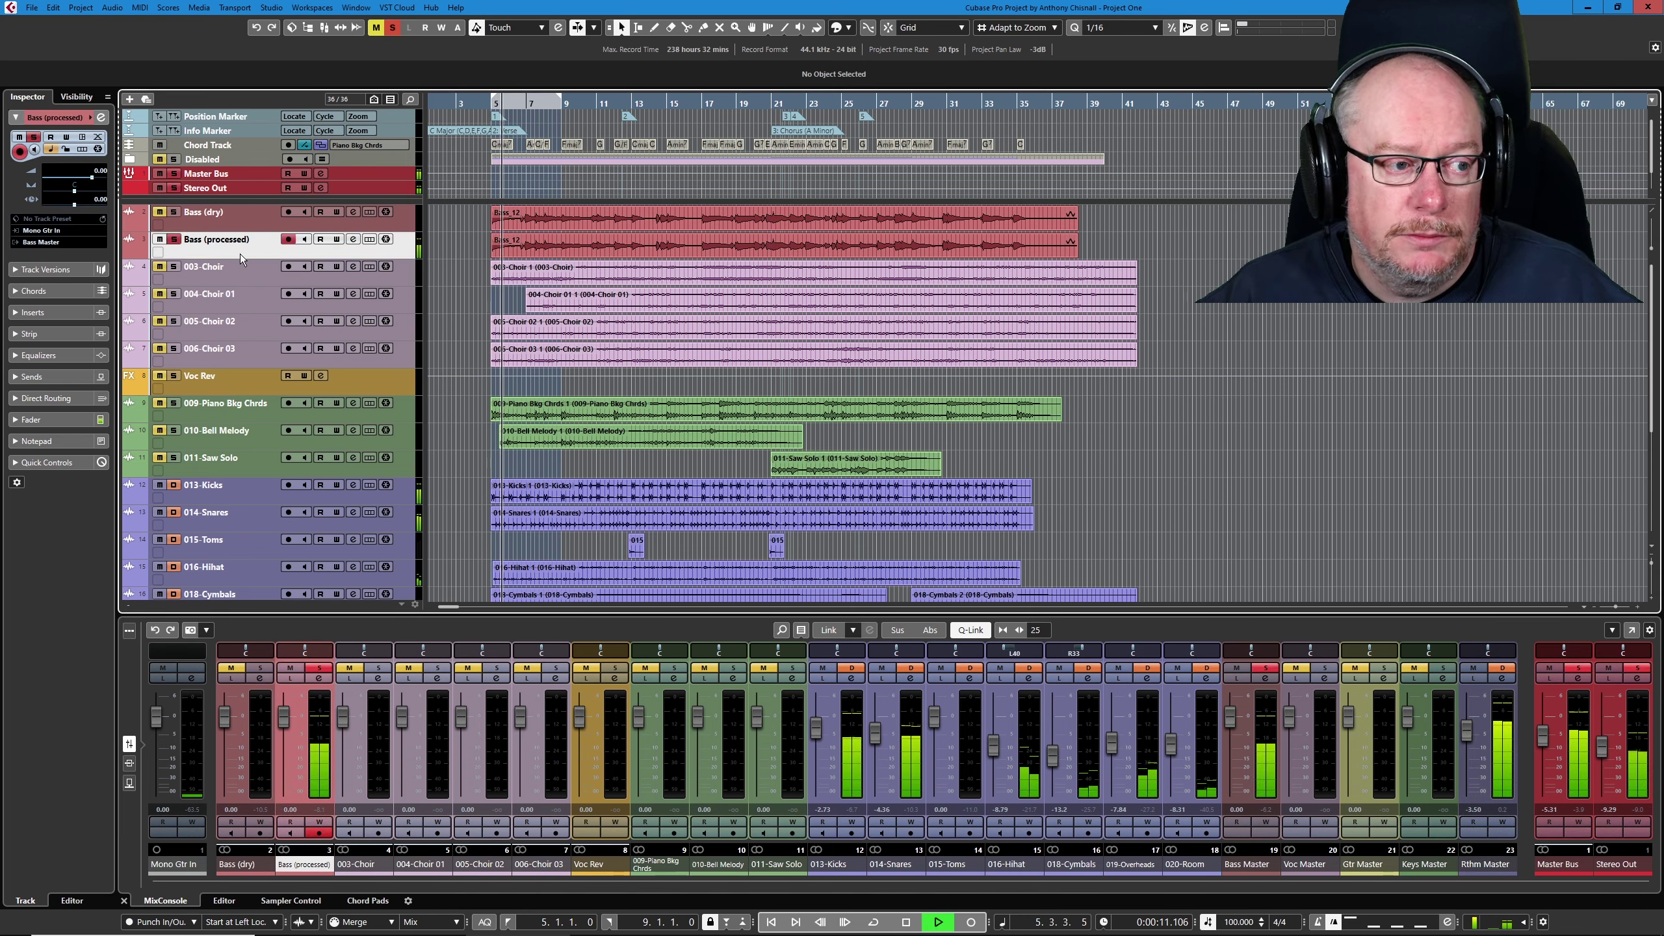
left_click(256, 220)
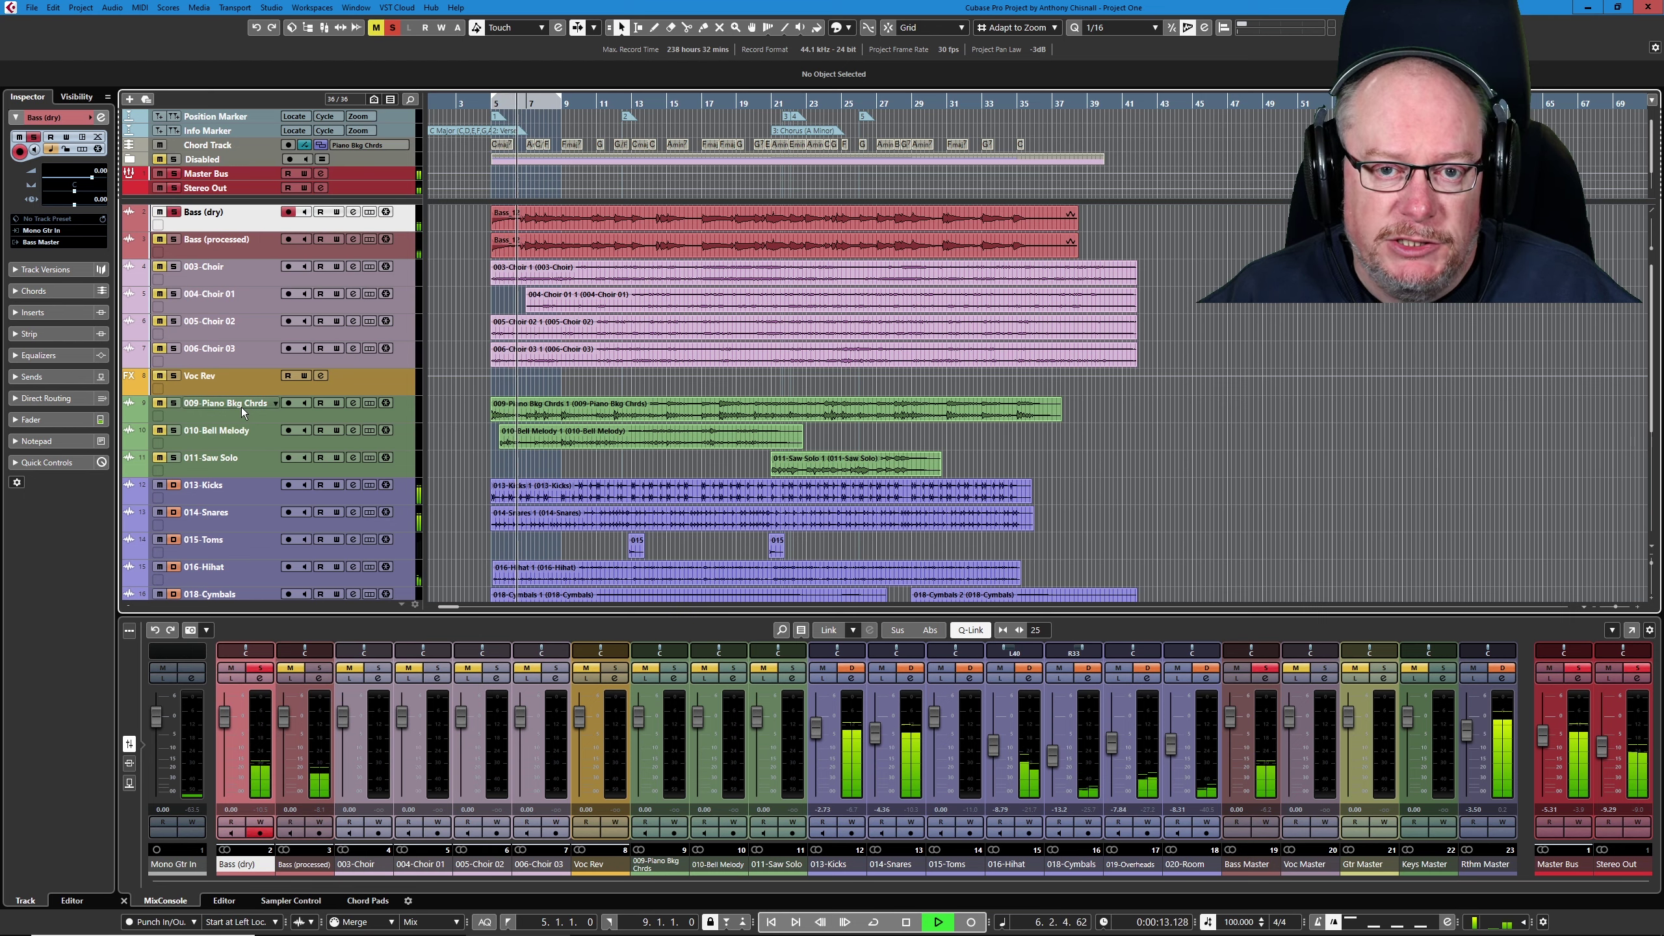
left_click(236, 250)
scroll(268, 328, "down", 4)
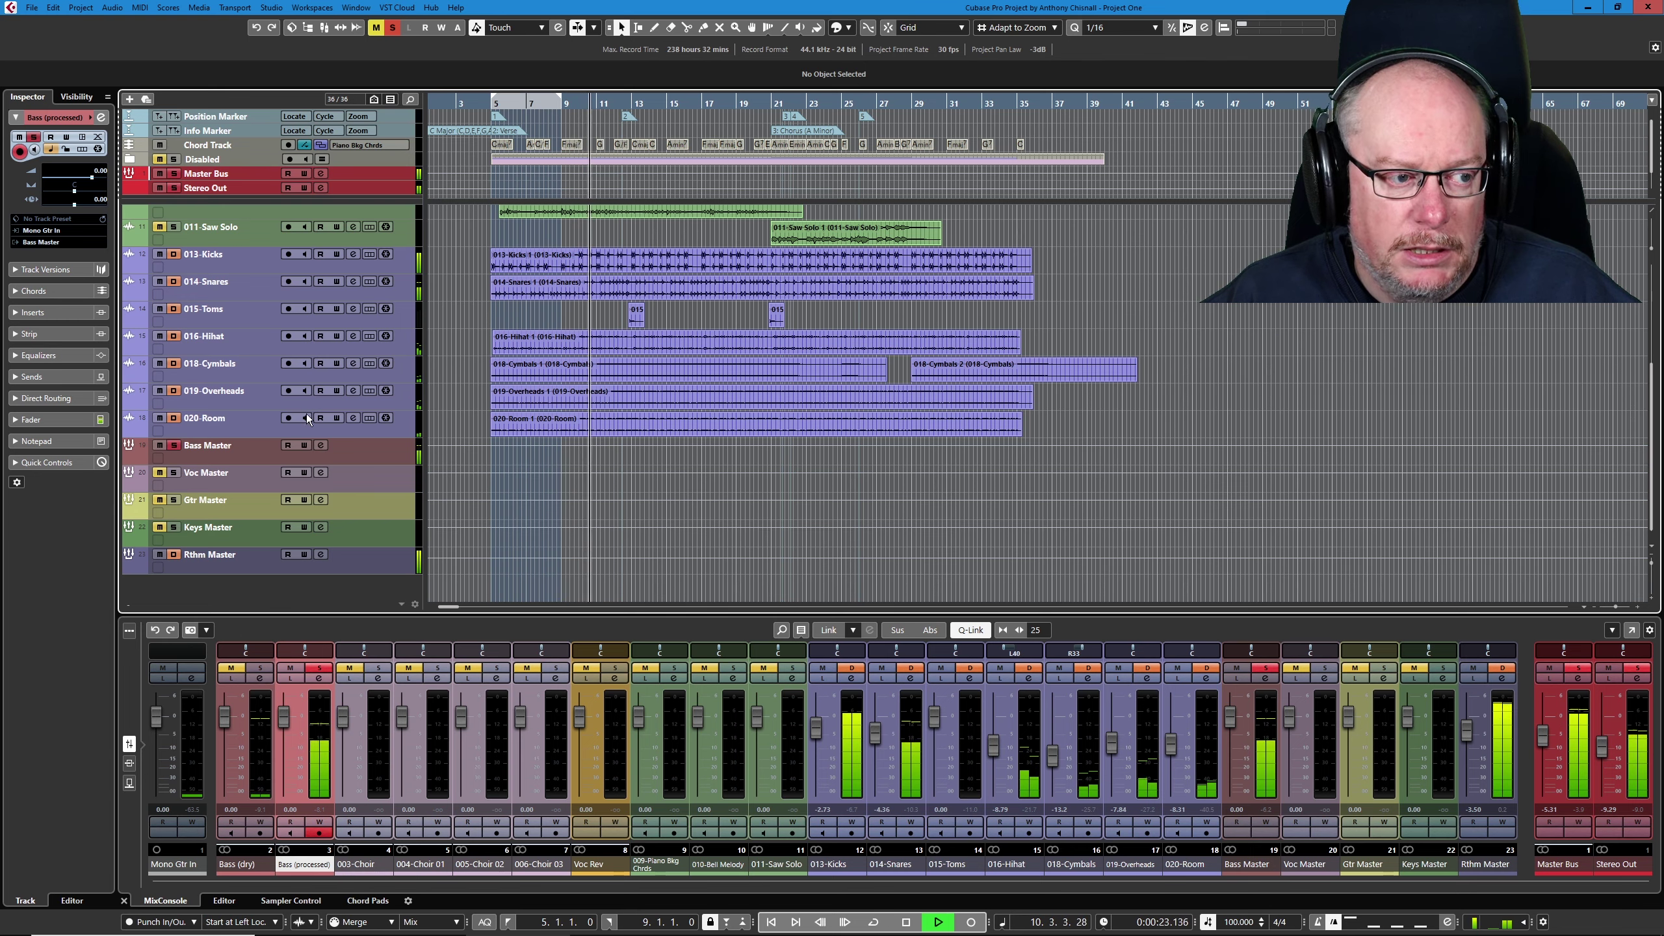
scroll(304, 414, "up", 4)
key("space")
- Toggle Solo Defeat off and back on for 013-Kicks
left_click(832, 694)
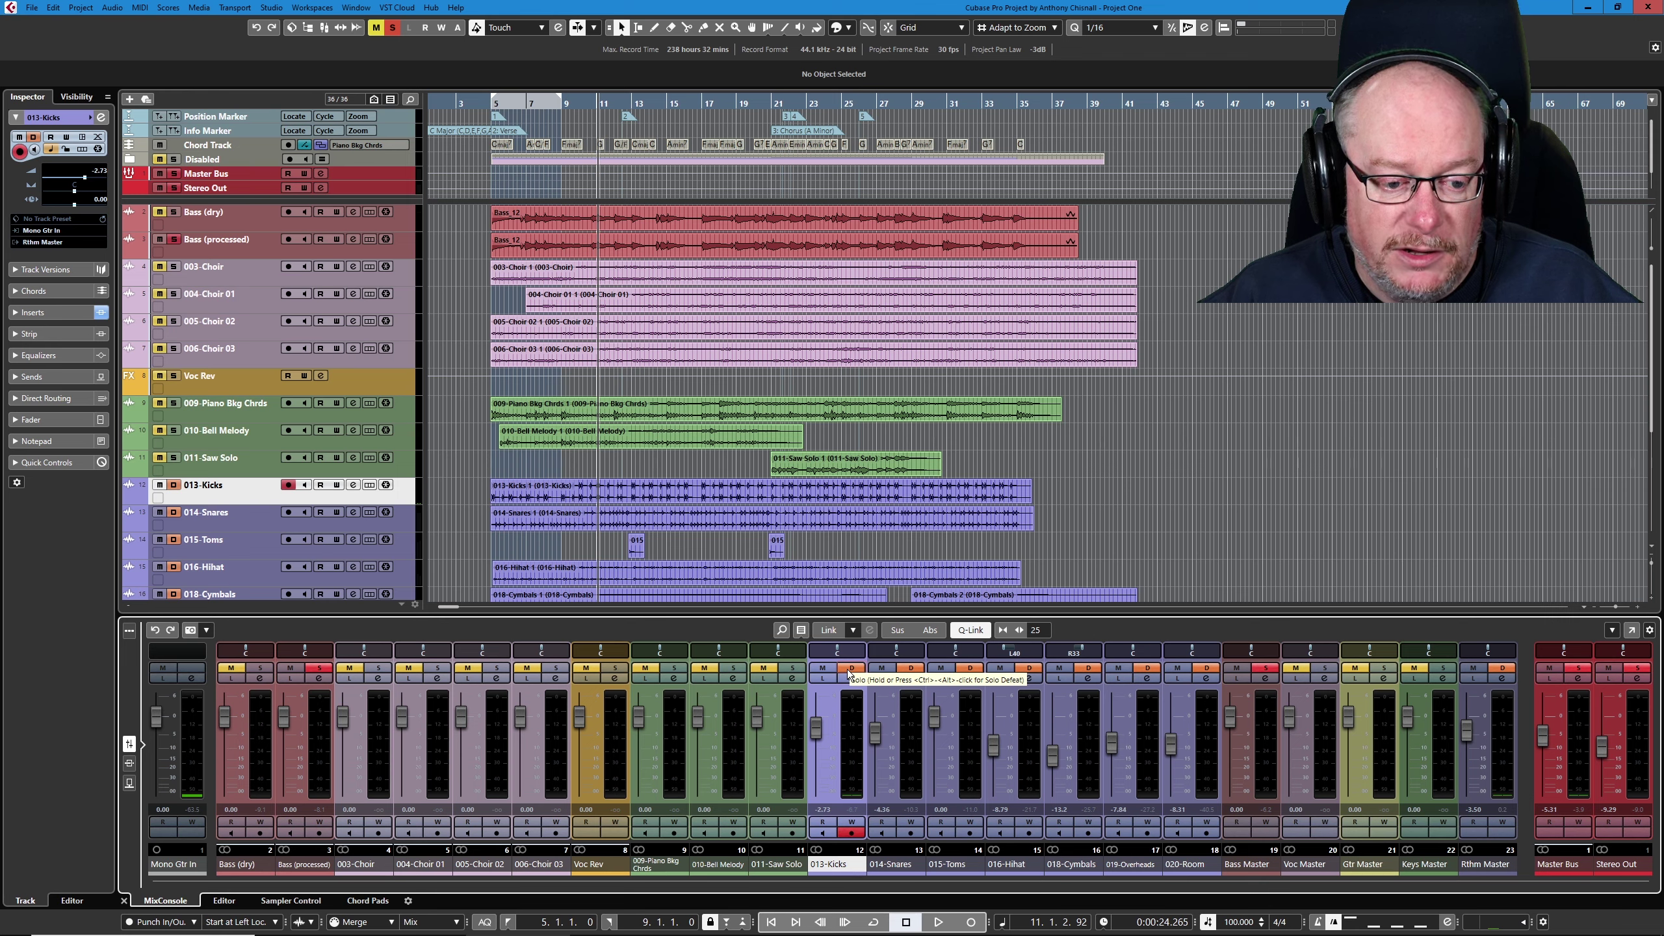
left_click(850, 670, "ctrl+alt")
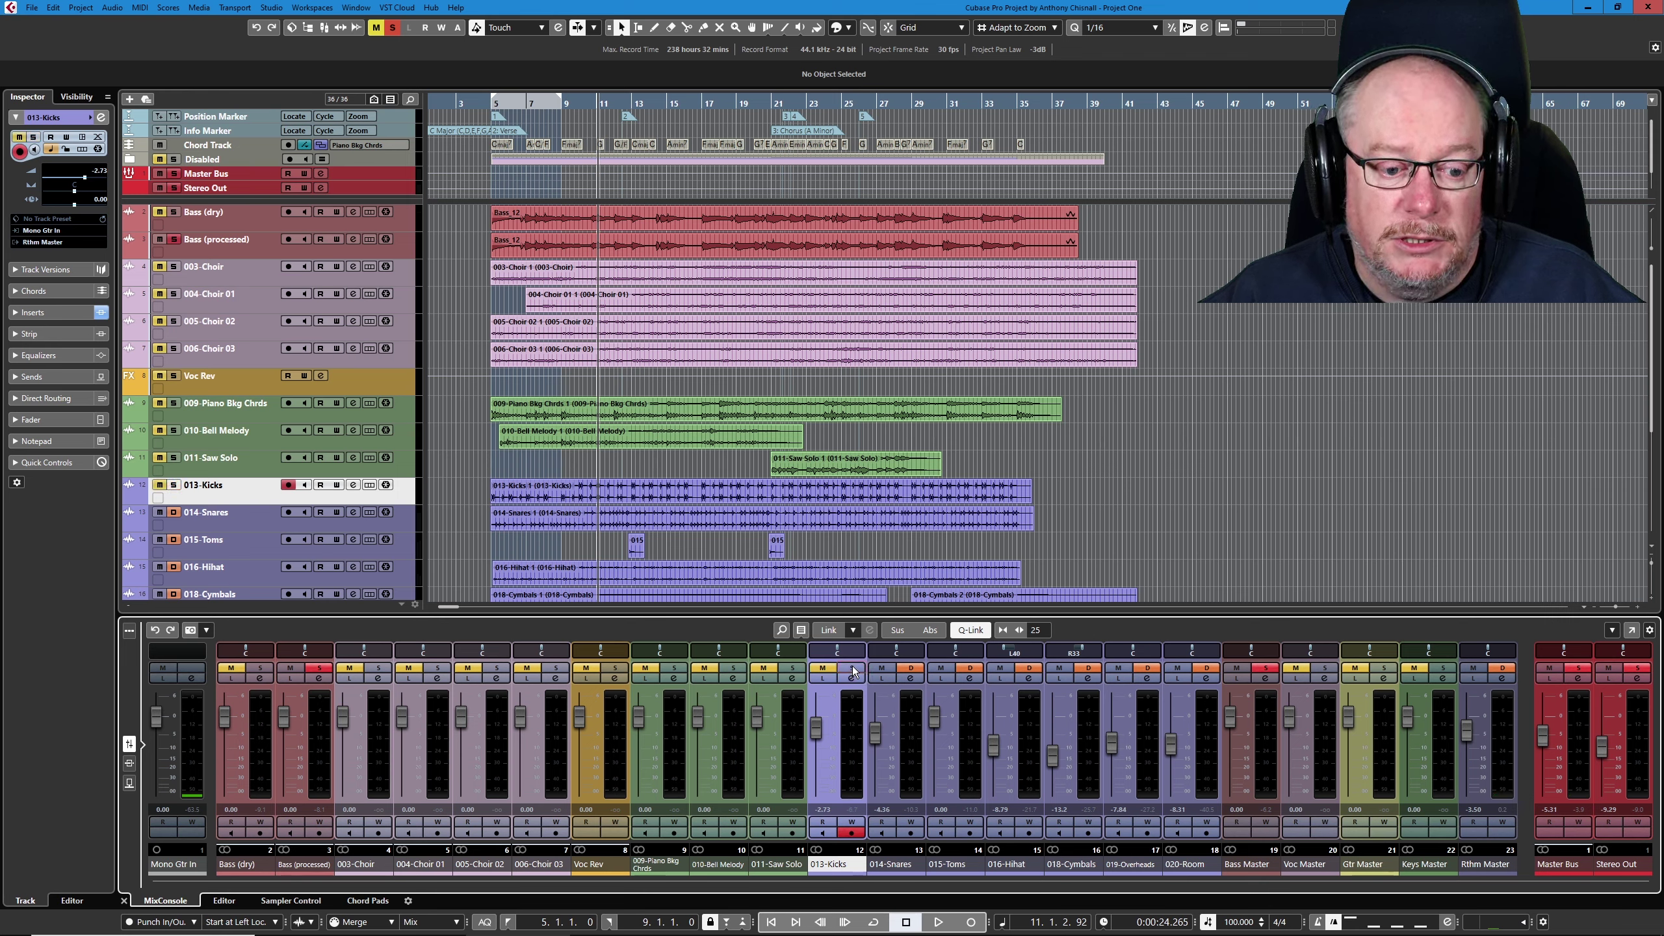
left_click(852, 669, "alt")
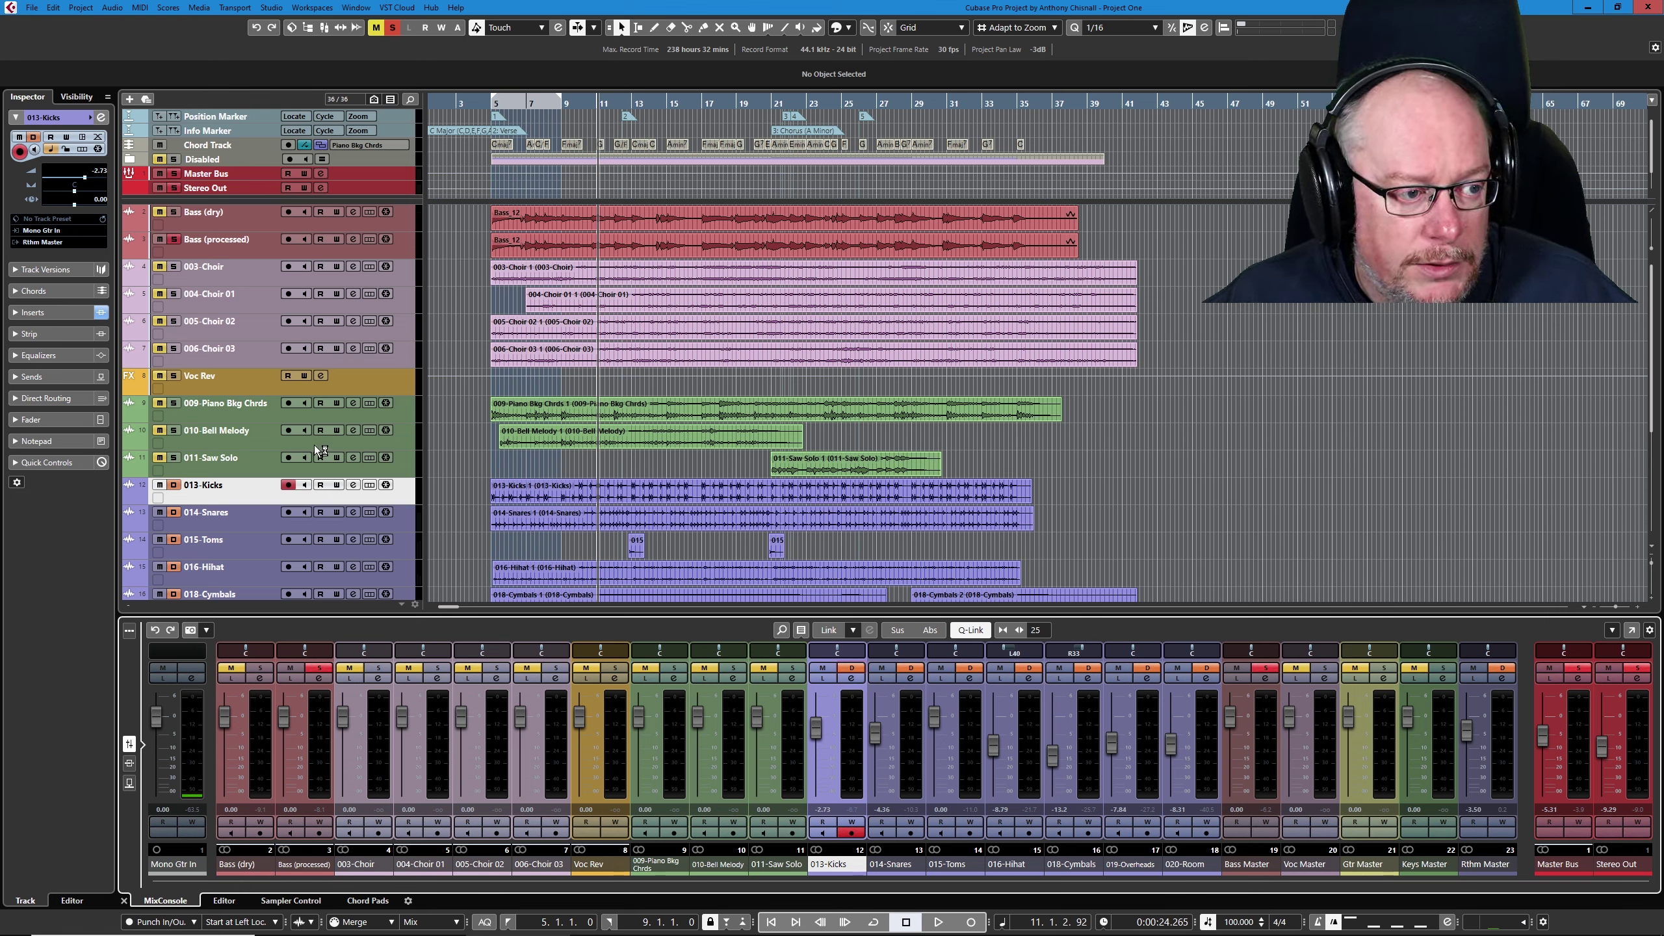
- Set the locators to bars 21–25, enable Cycle, and play the loop with Bass (processed) selected
left_click(251, 254)
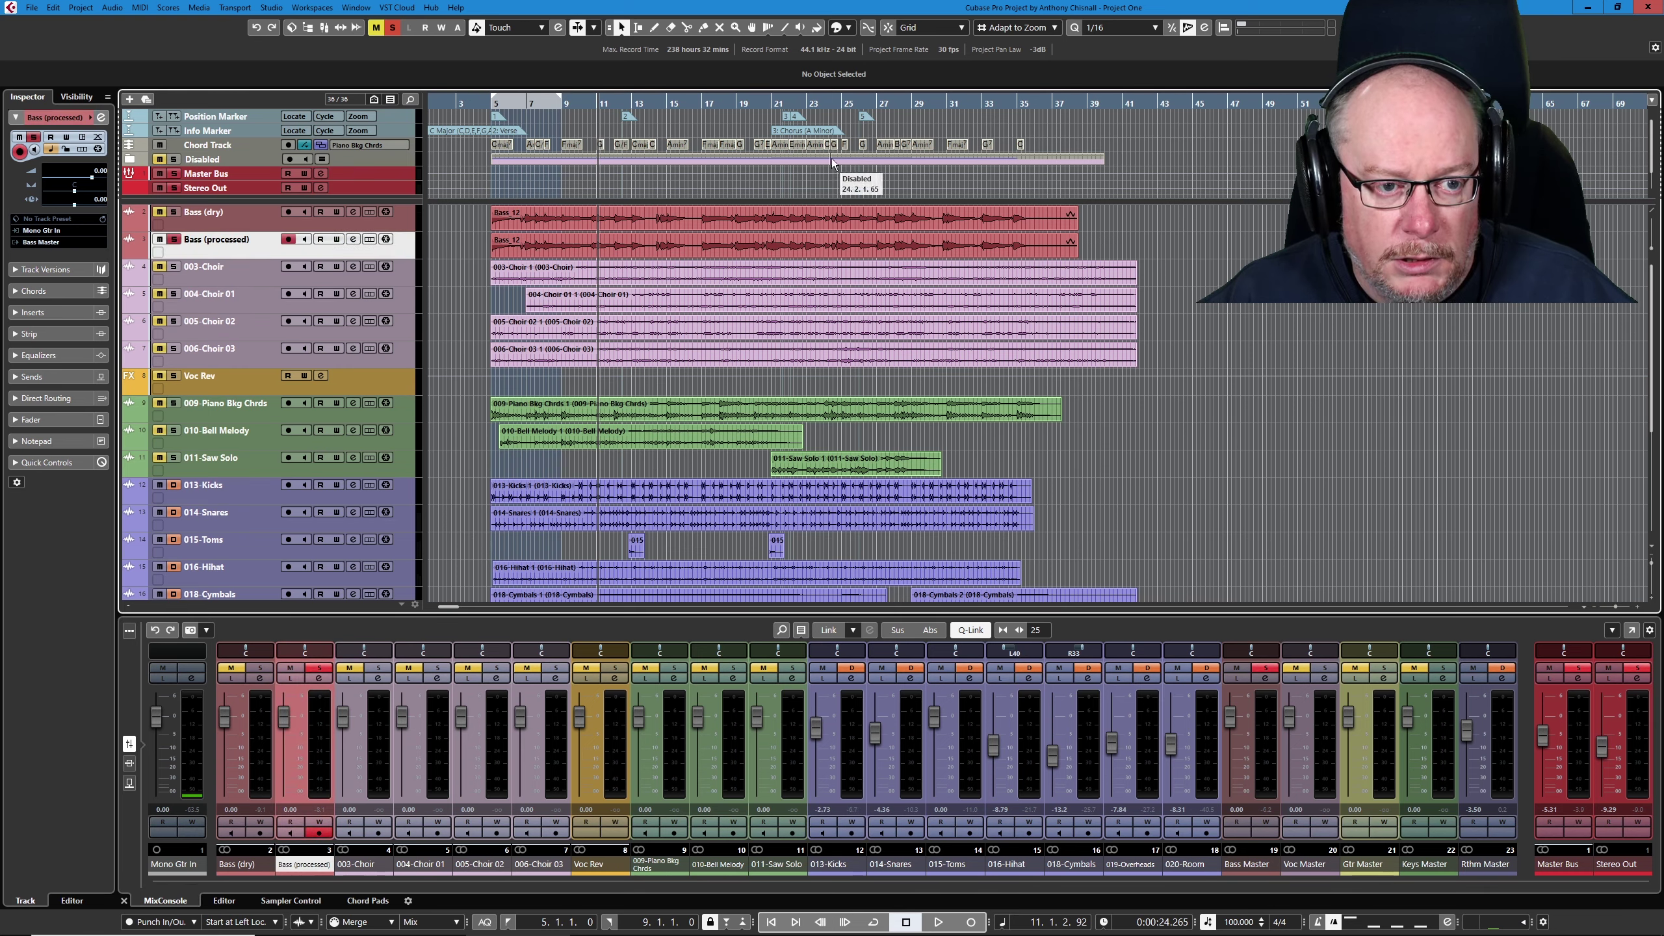
scroll(838, 145, "up", 3)
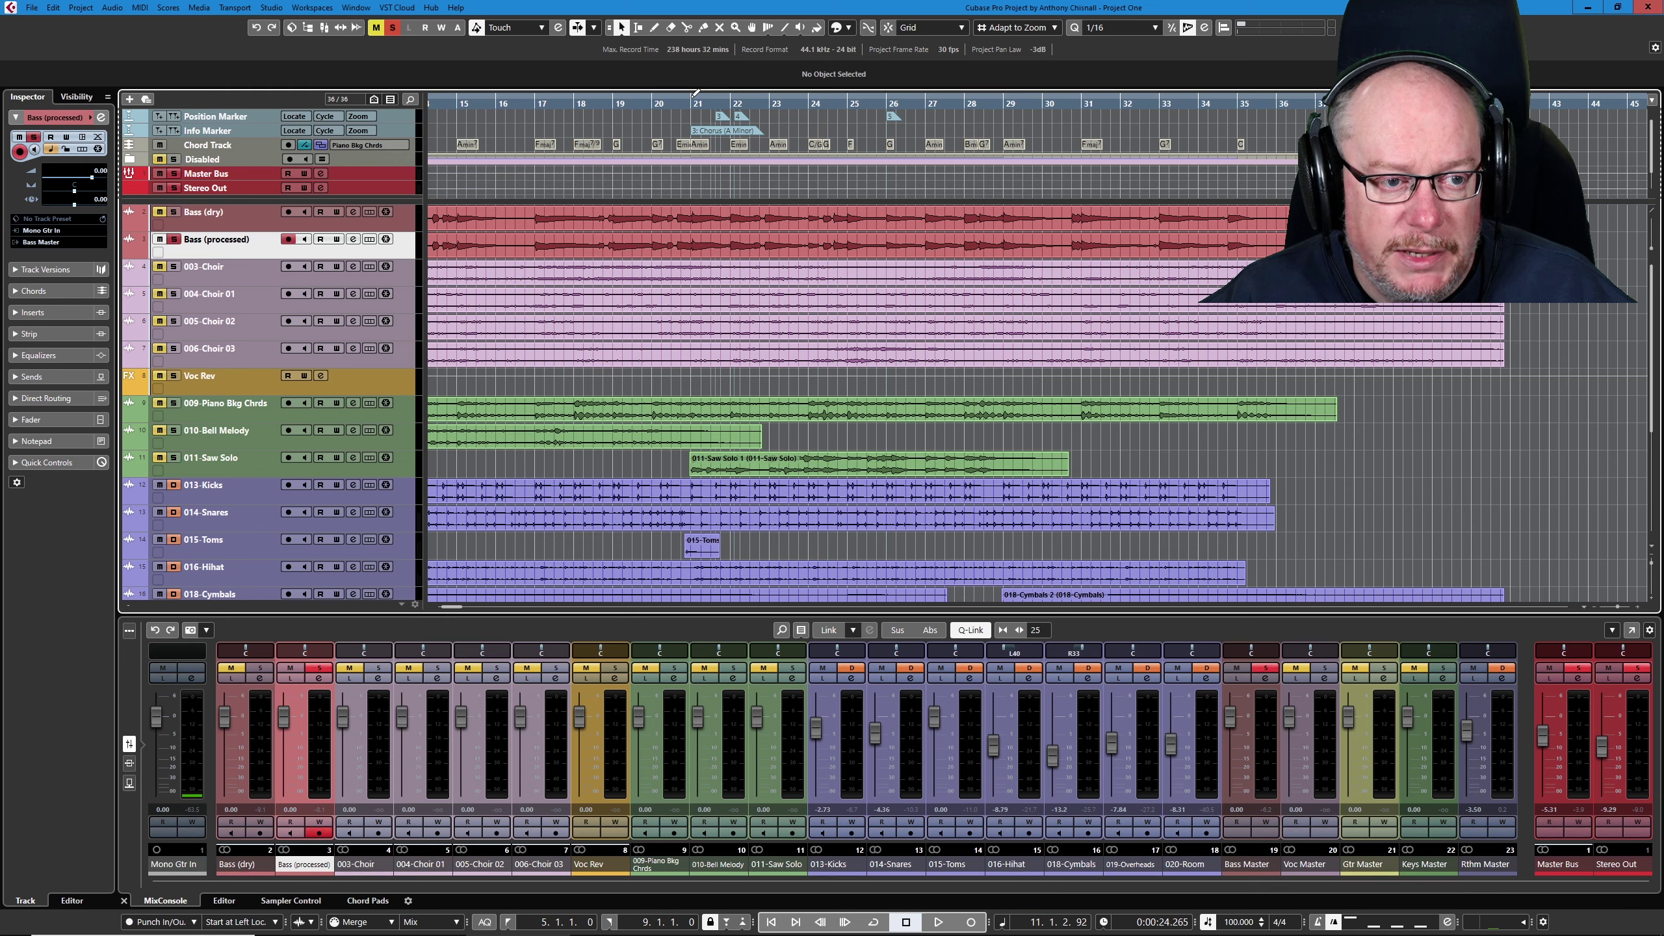
left_click_drag(693, 98, 837, 97)
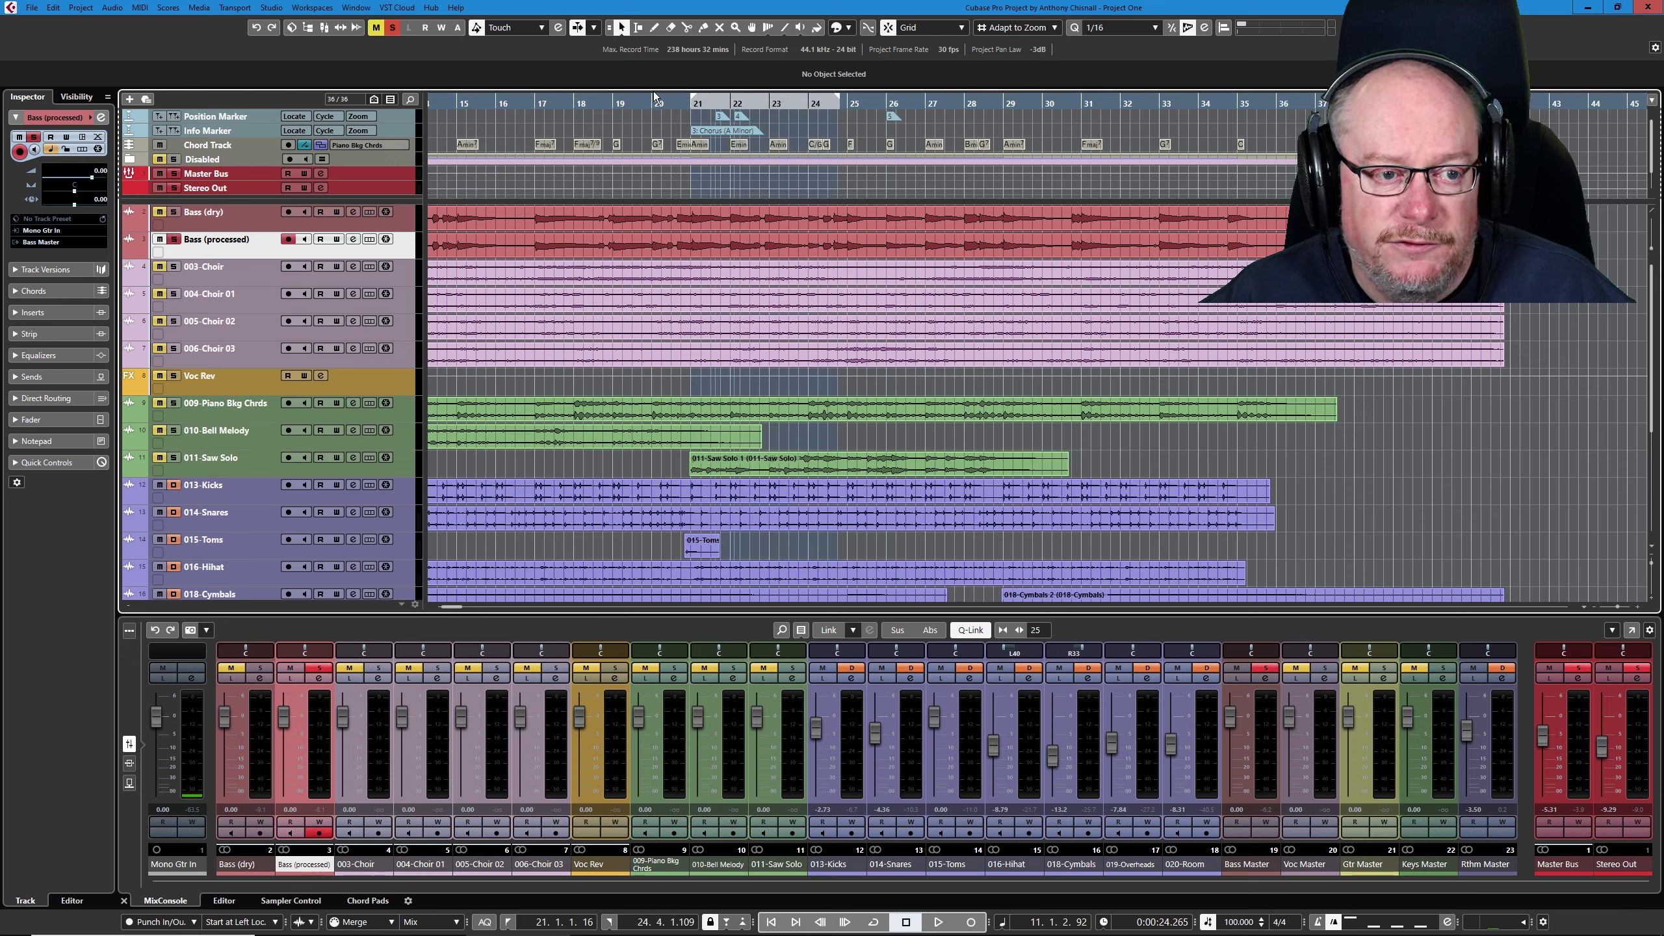
left_click_drag(621, 100, 847, 95)
key("KP_Divide")
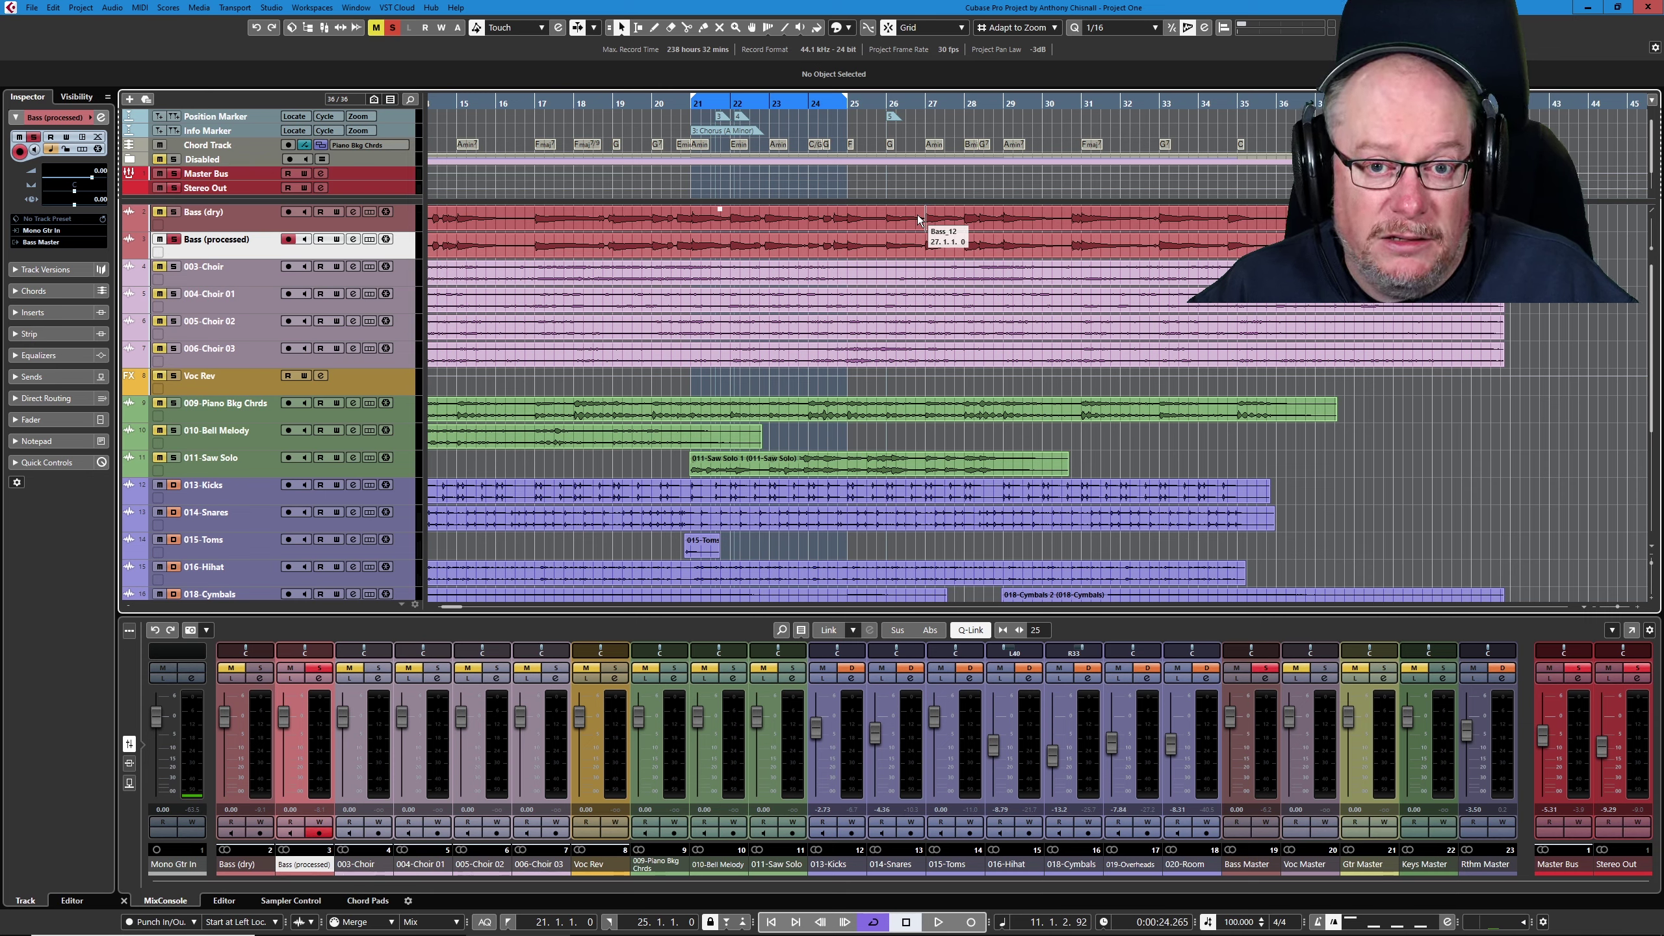
key("space")
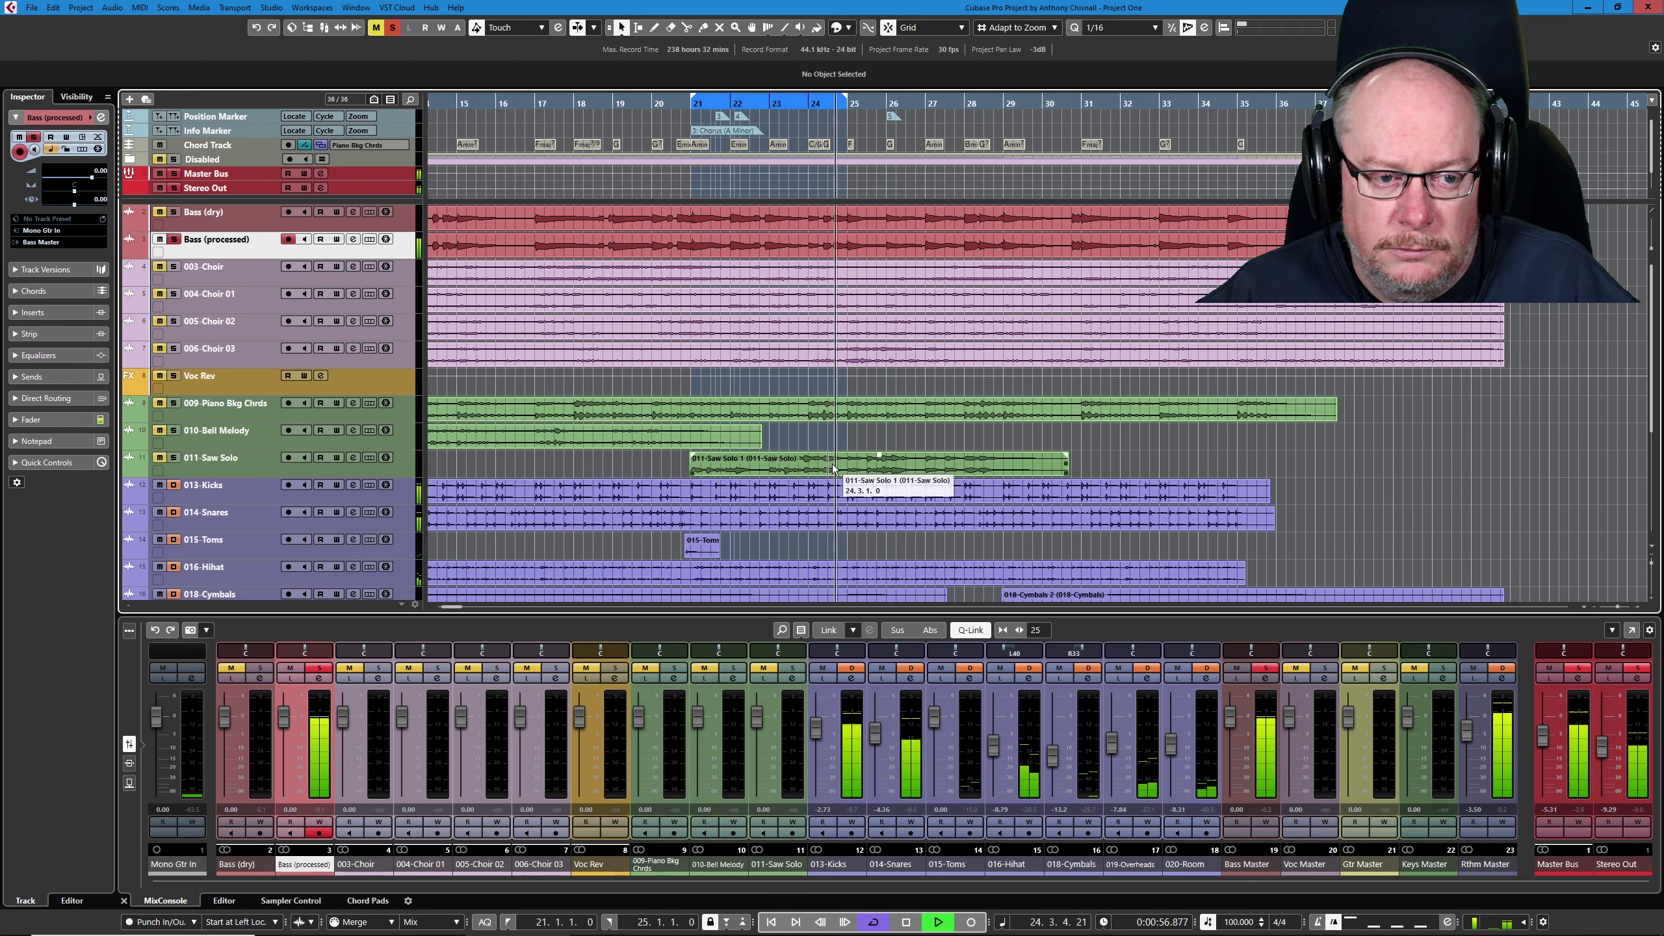
key("space")
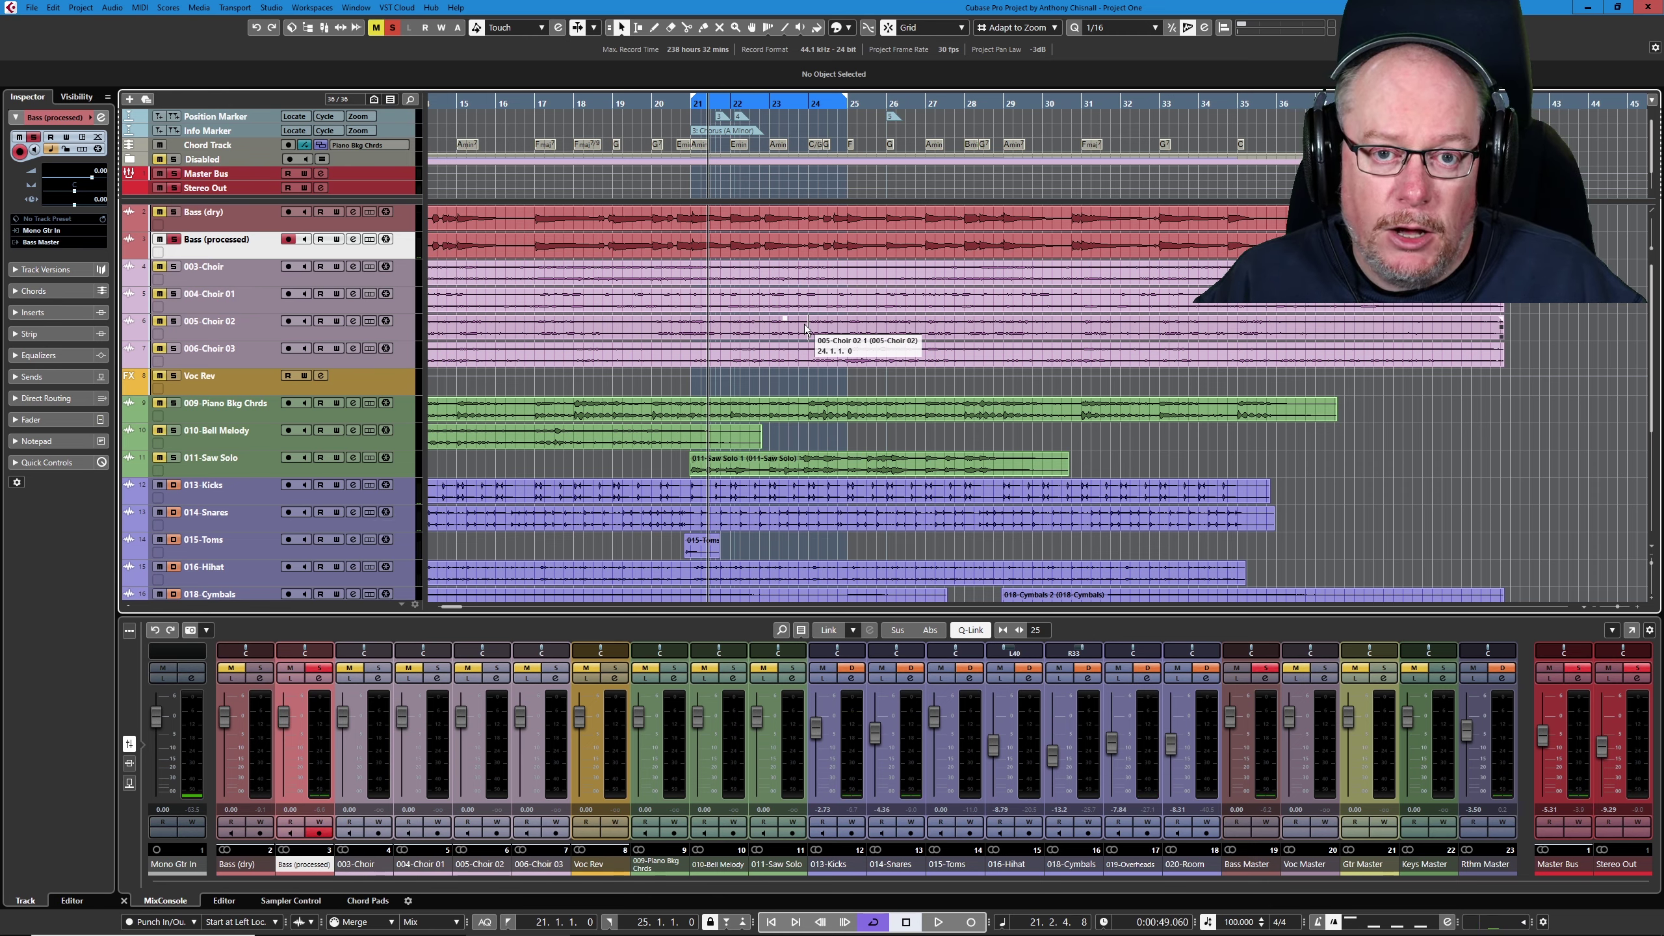
- Open Bass (processed) Channel Settings with E, move the window up, and play to watch the EQ analyser
key("e")
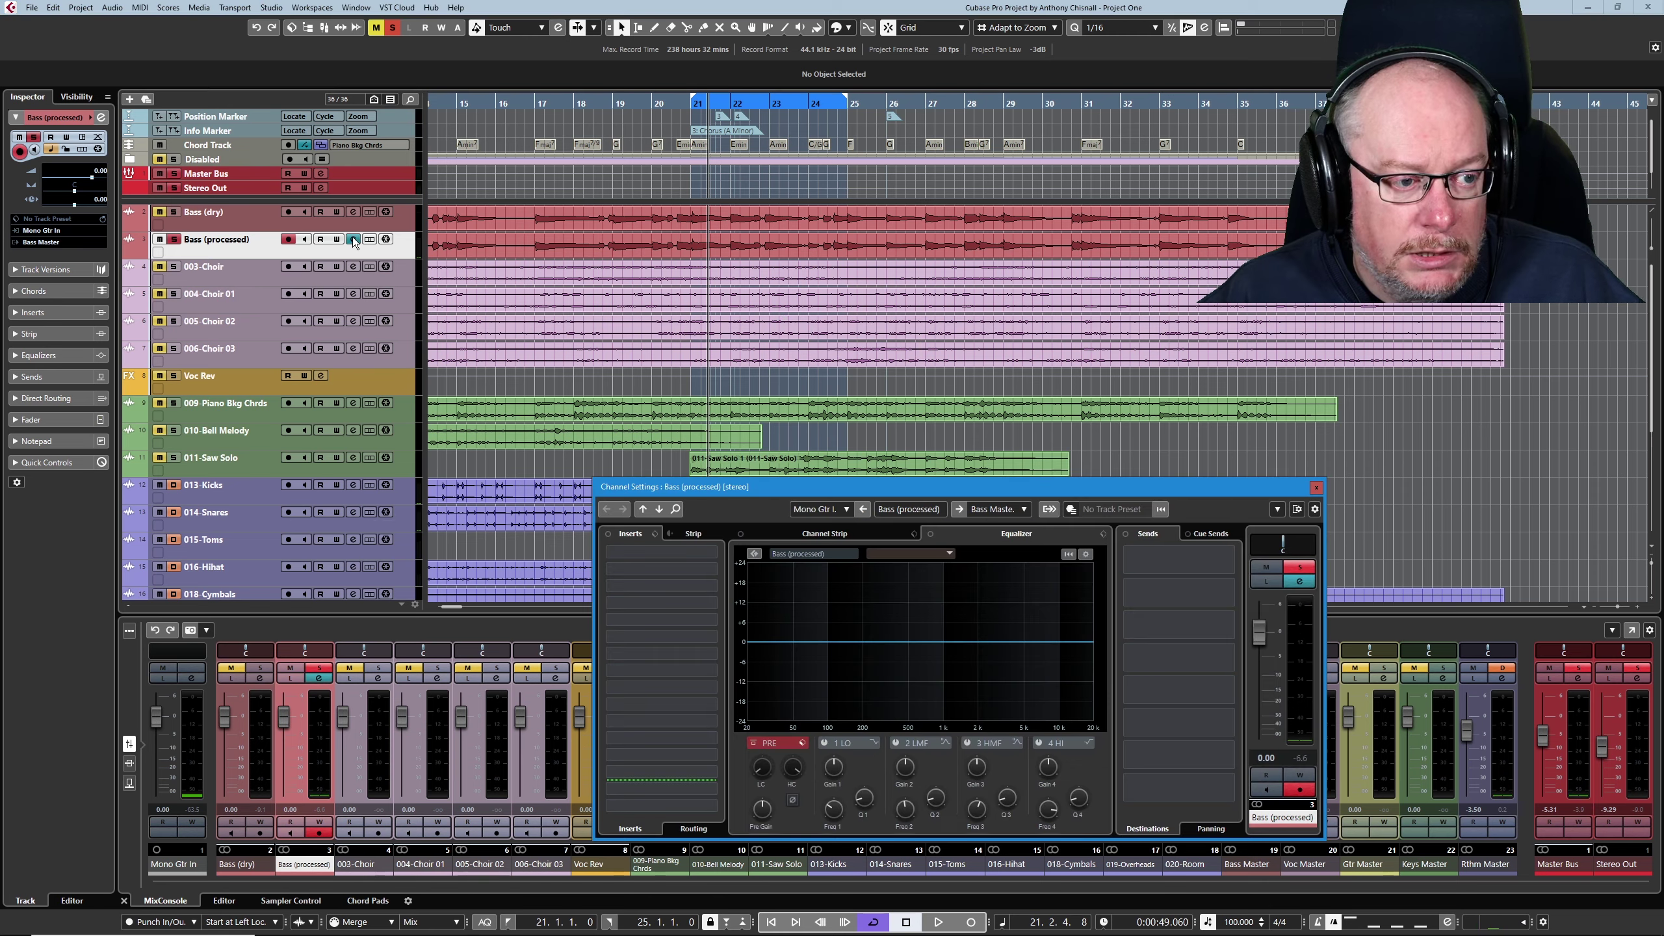
left_click_drag(889, 491, 695, 365)
key("space")
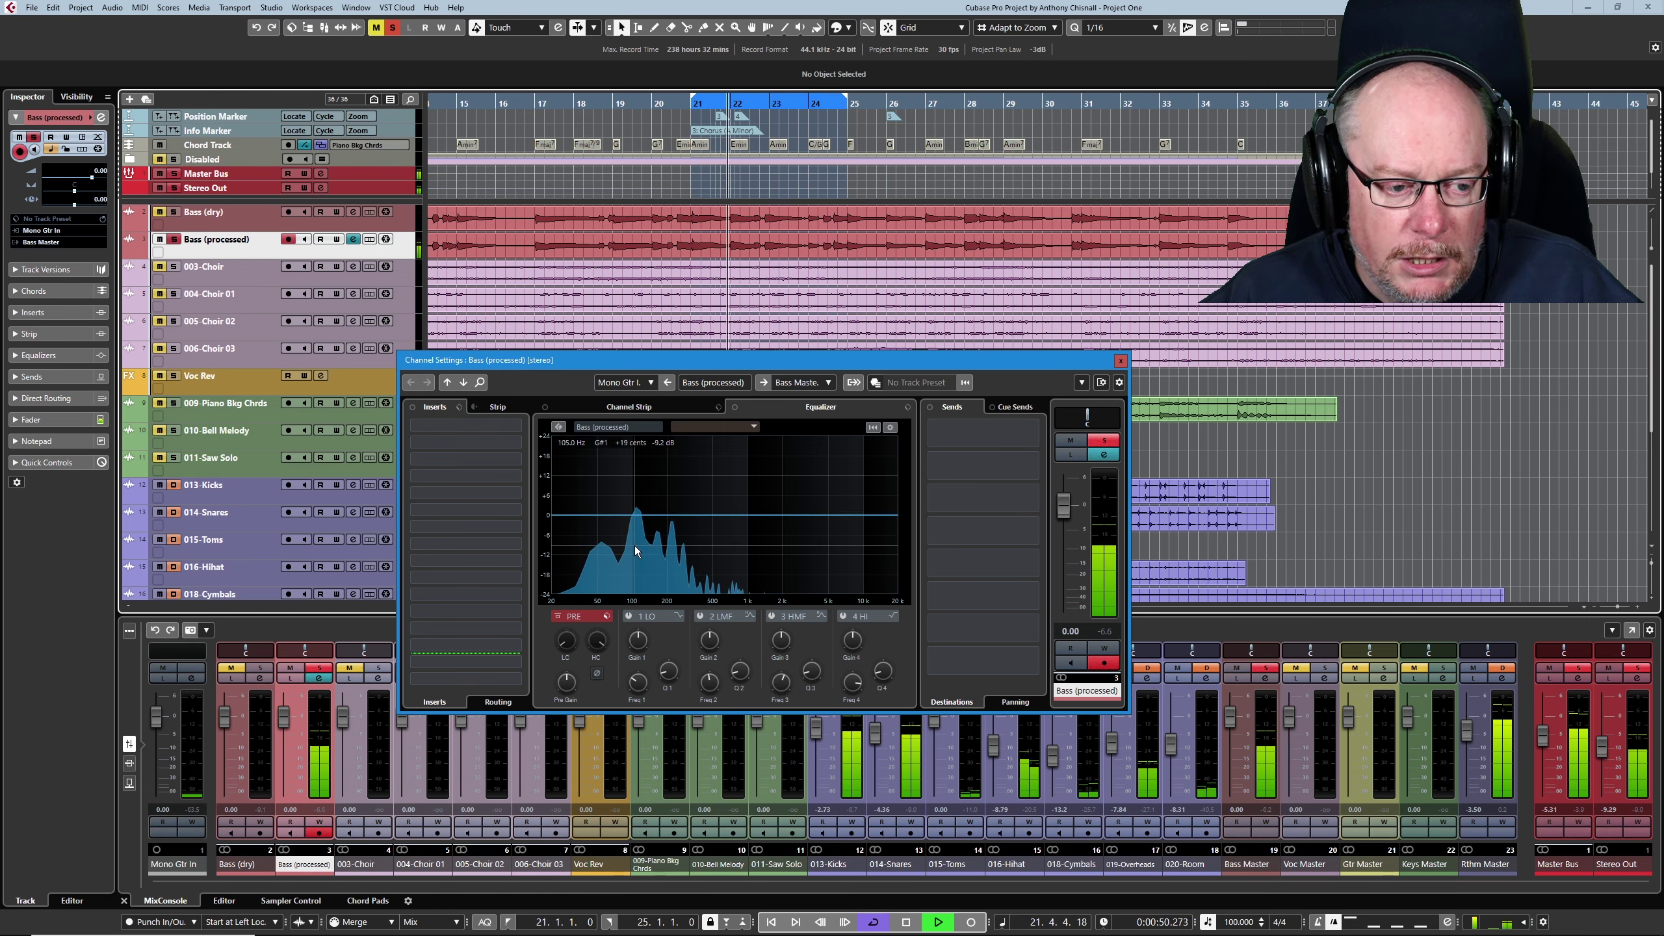
key("space")
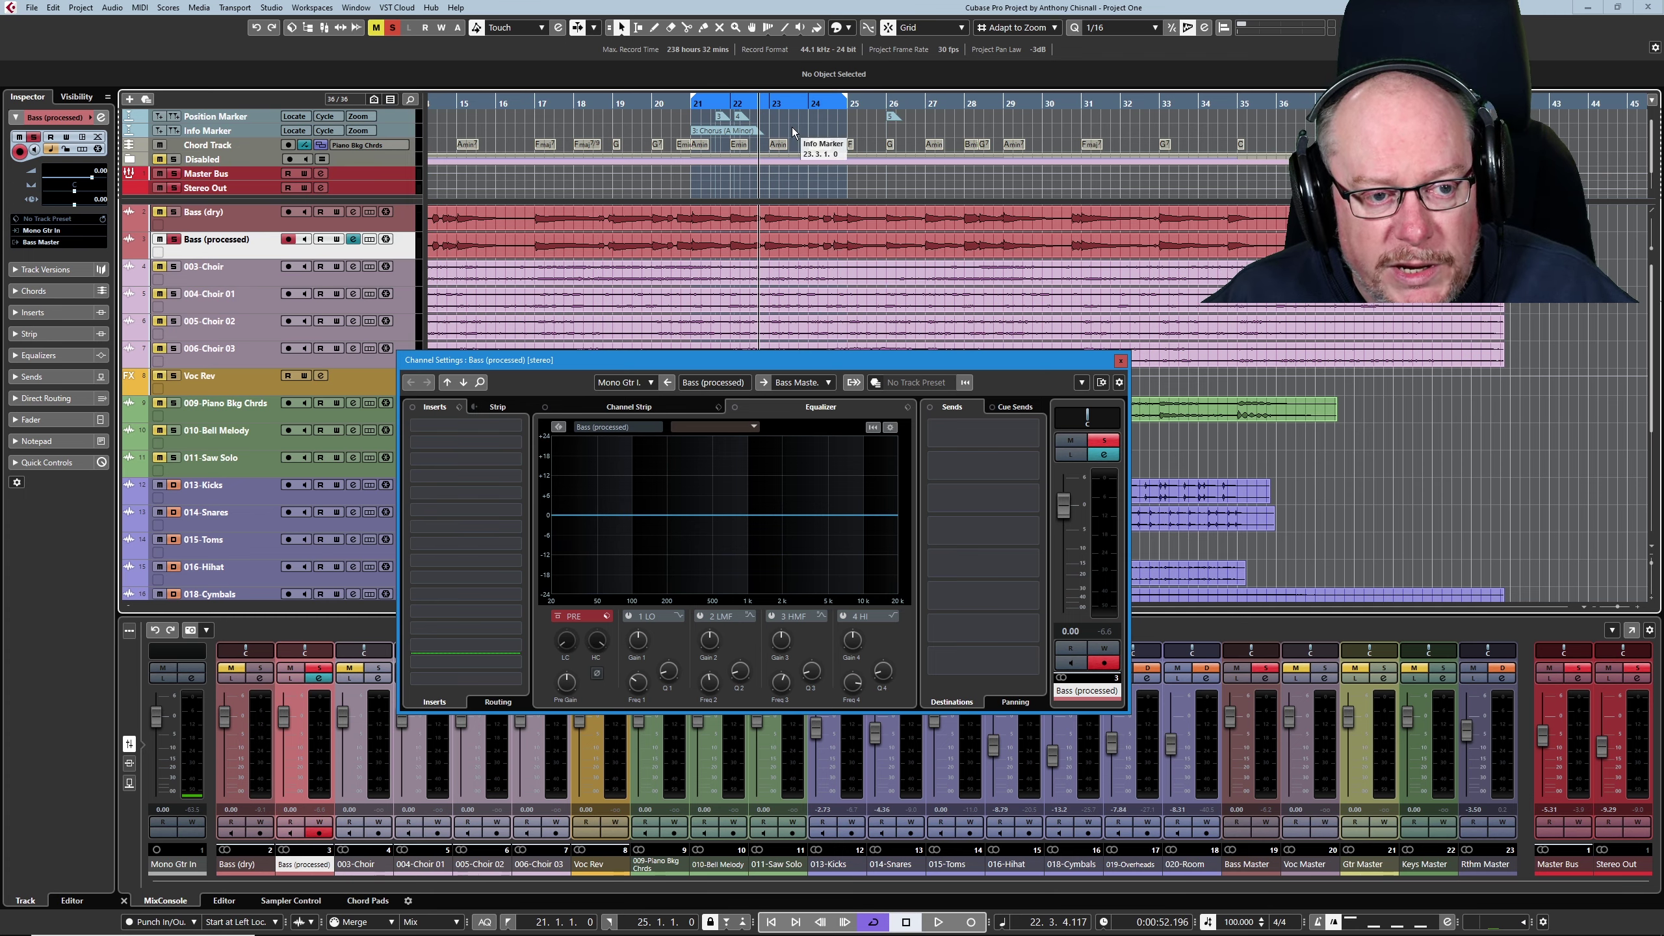
left_click(789, 100)
key("space")
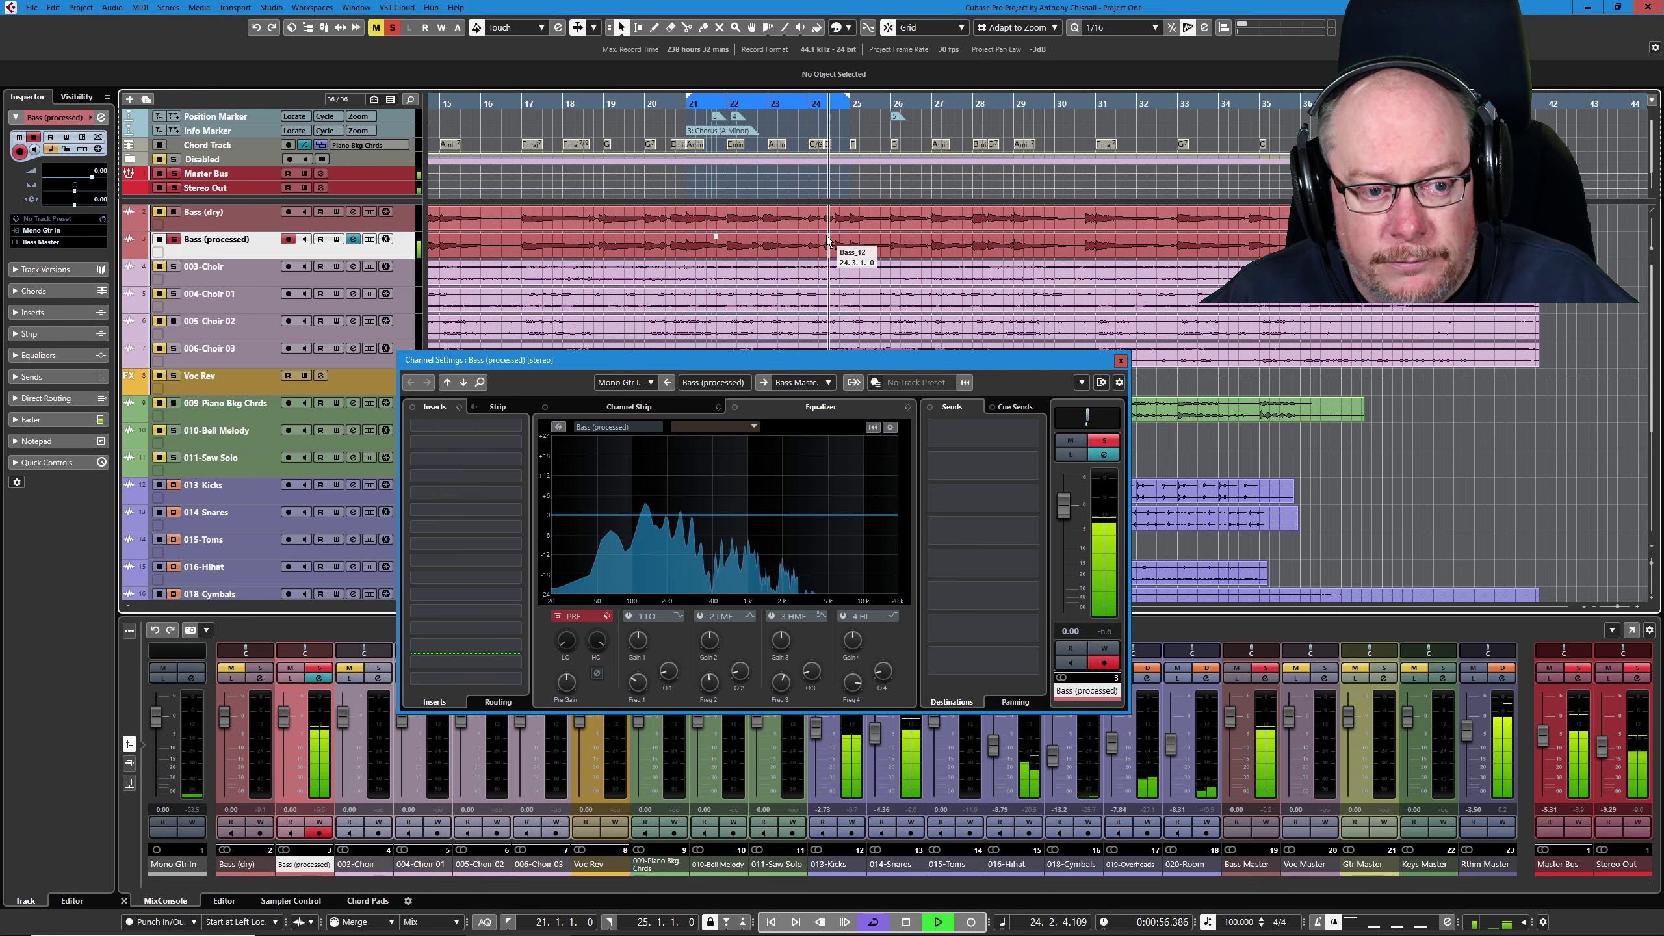
key("space")
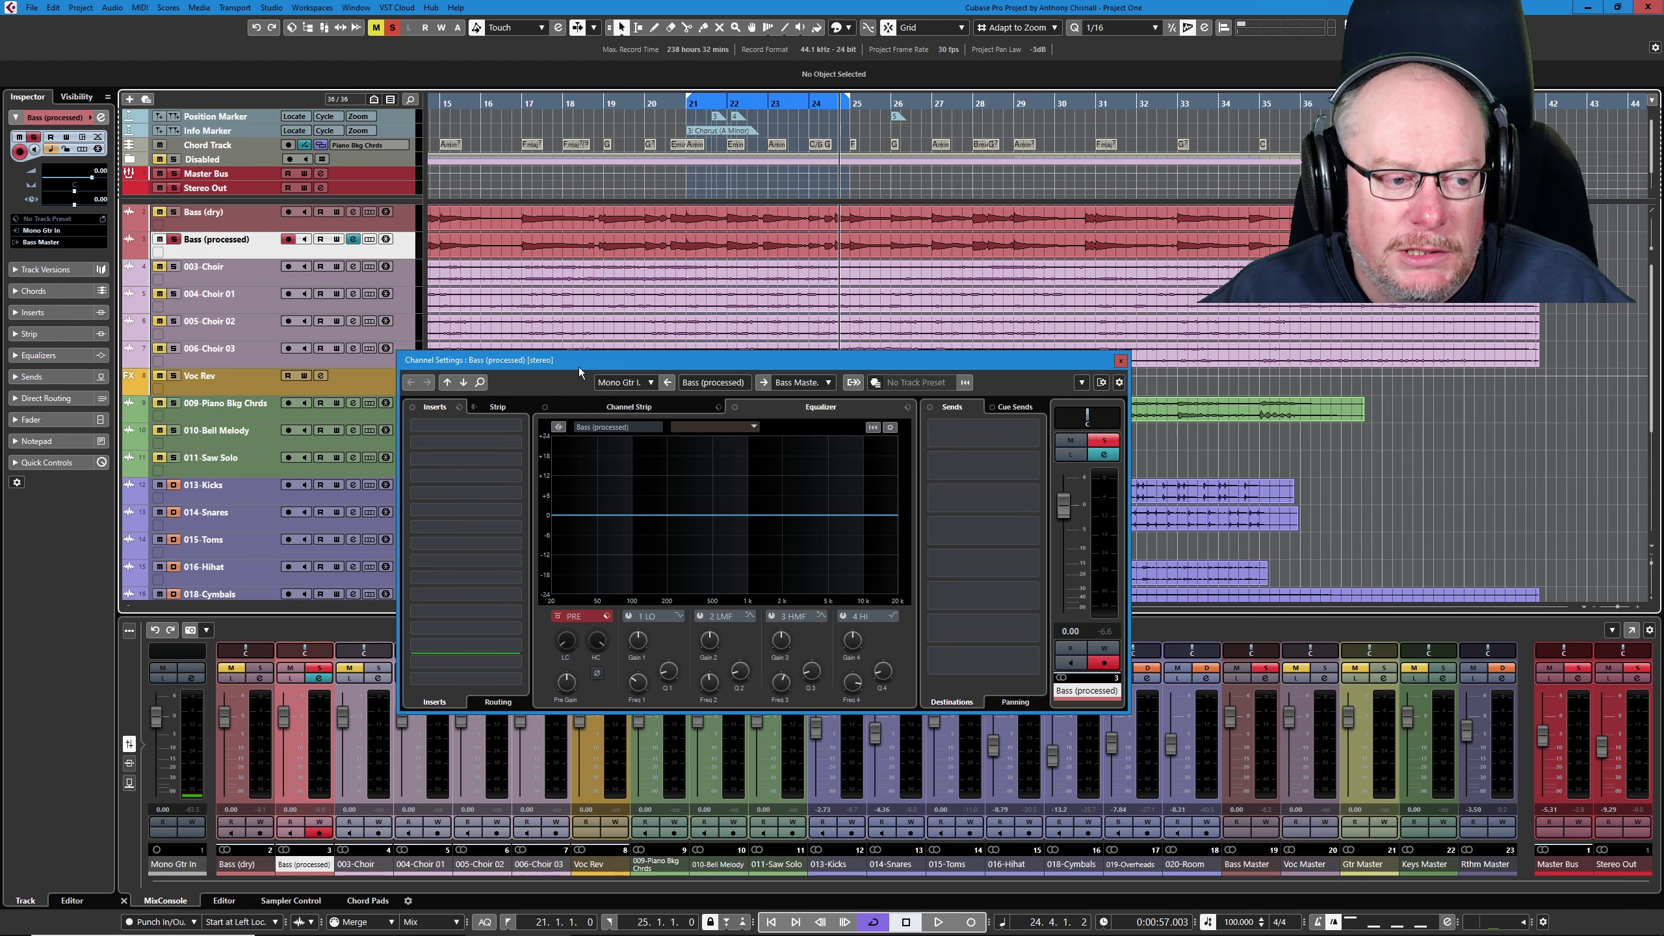
- In the Inserts tab, drag the Bass (processed) pre/post-fader divider from slot 15 up to slot 6
left_click(498, 407)
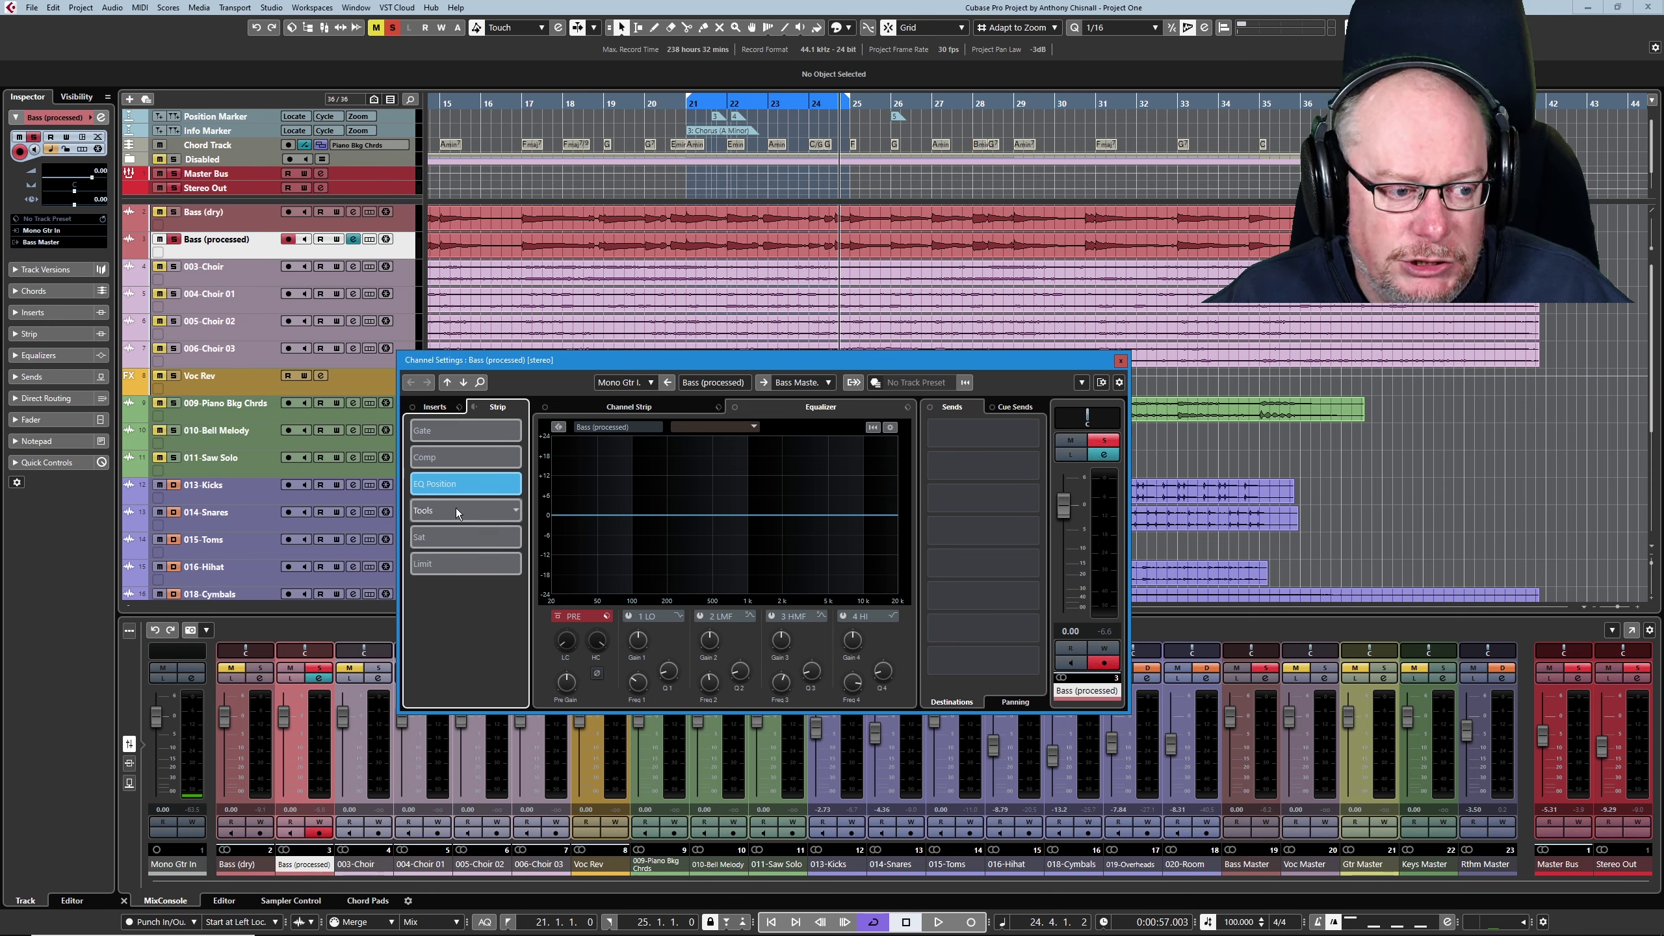
left_click(434, 406)
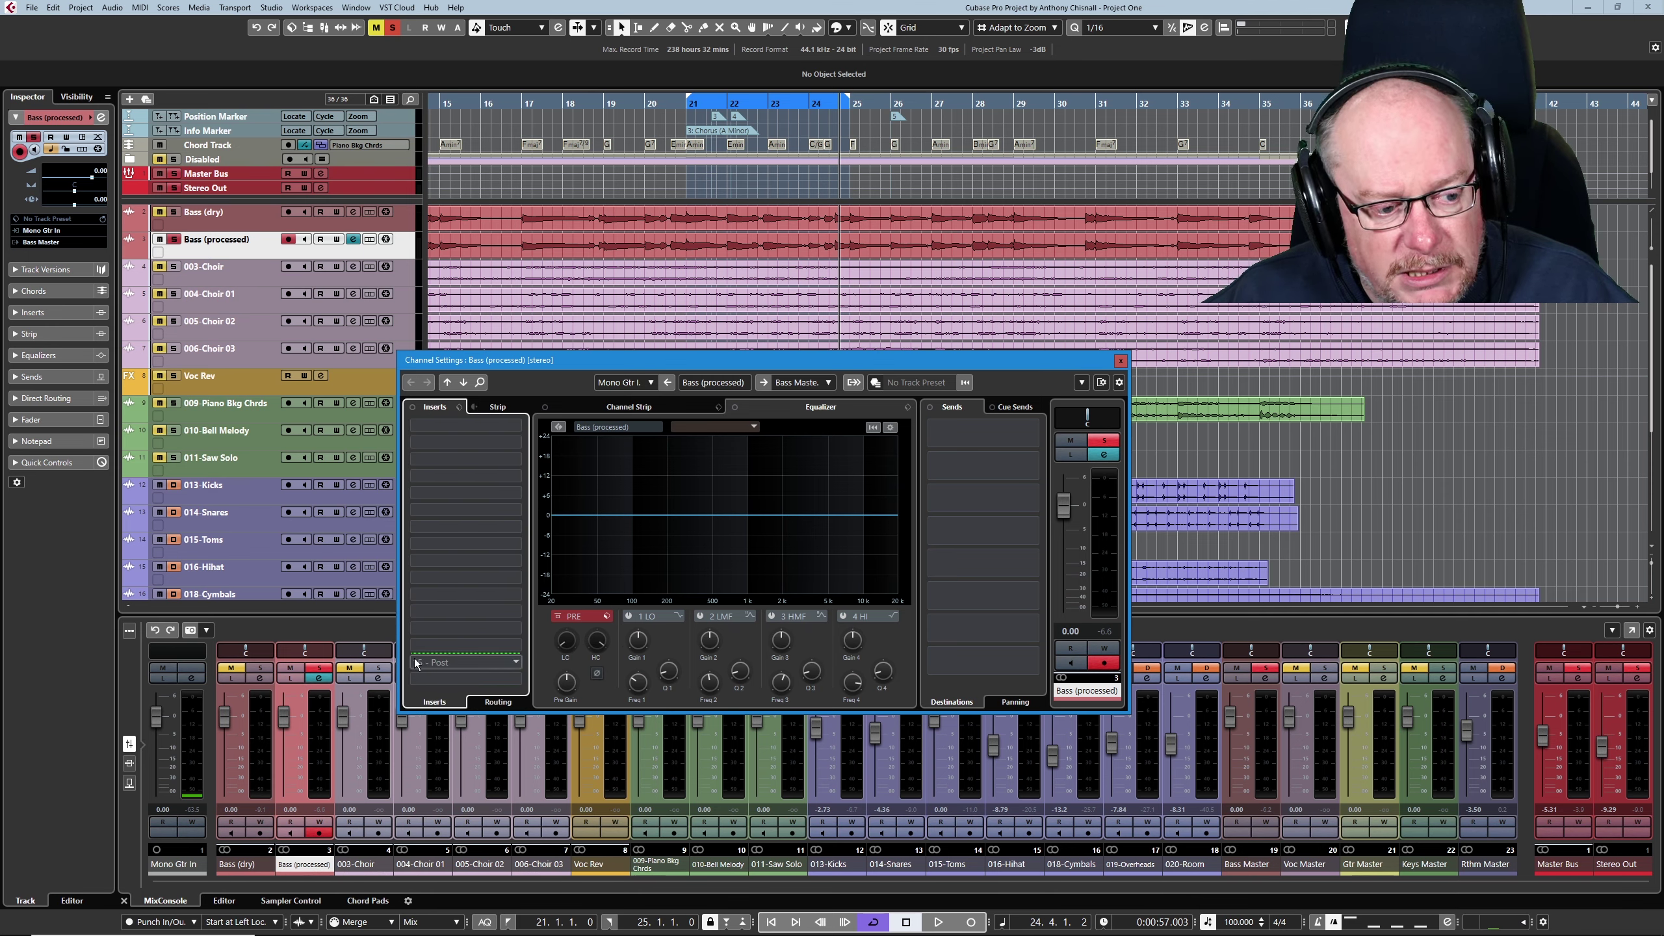
left_click(493, 403)
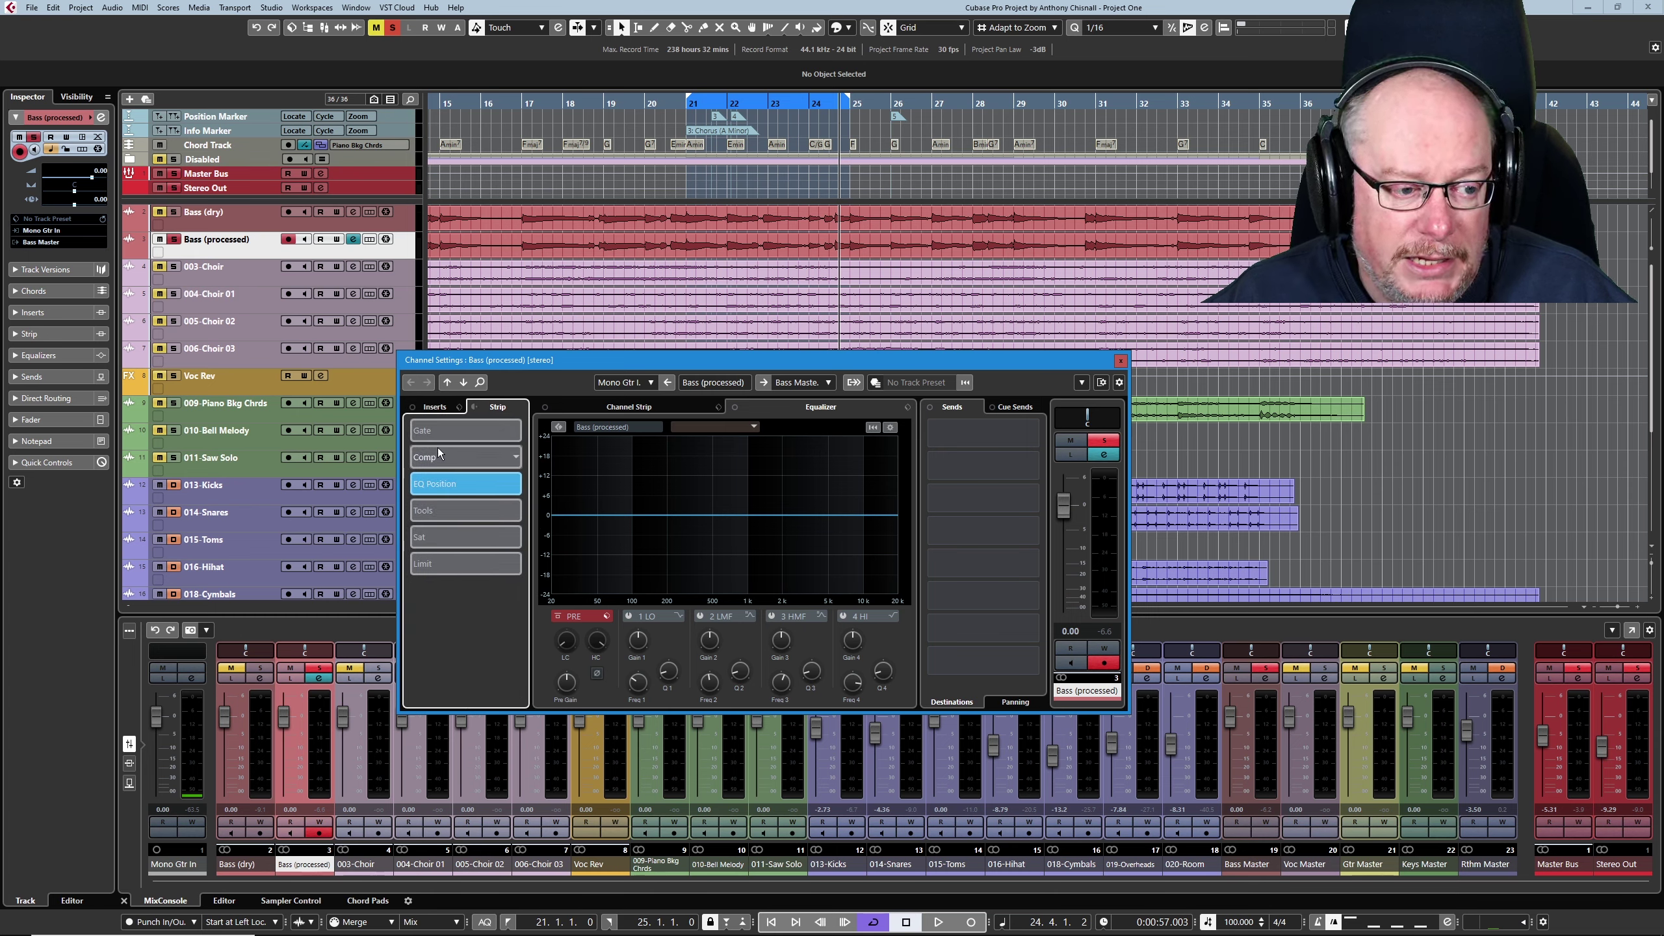
left_click(435, 407)
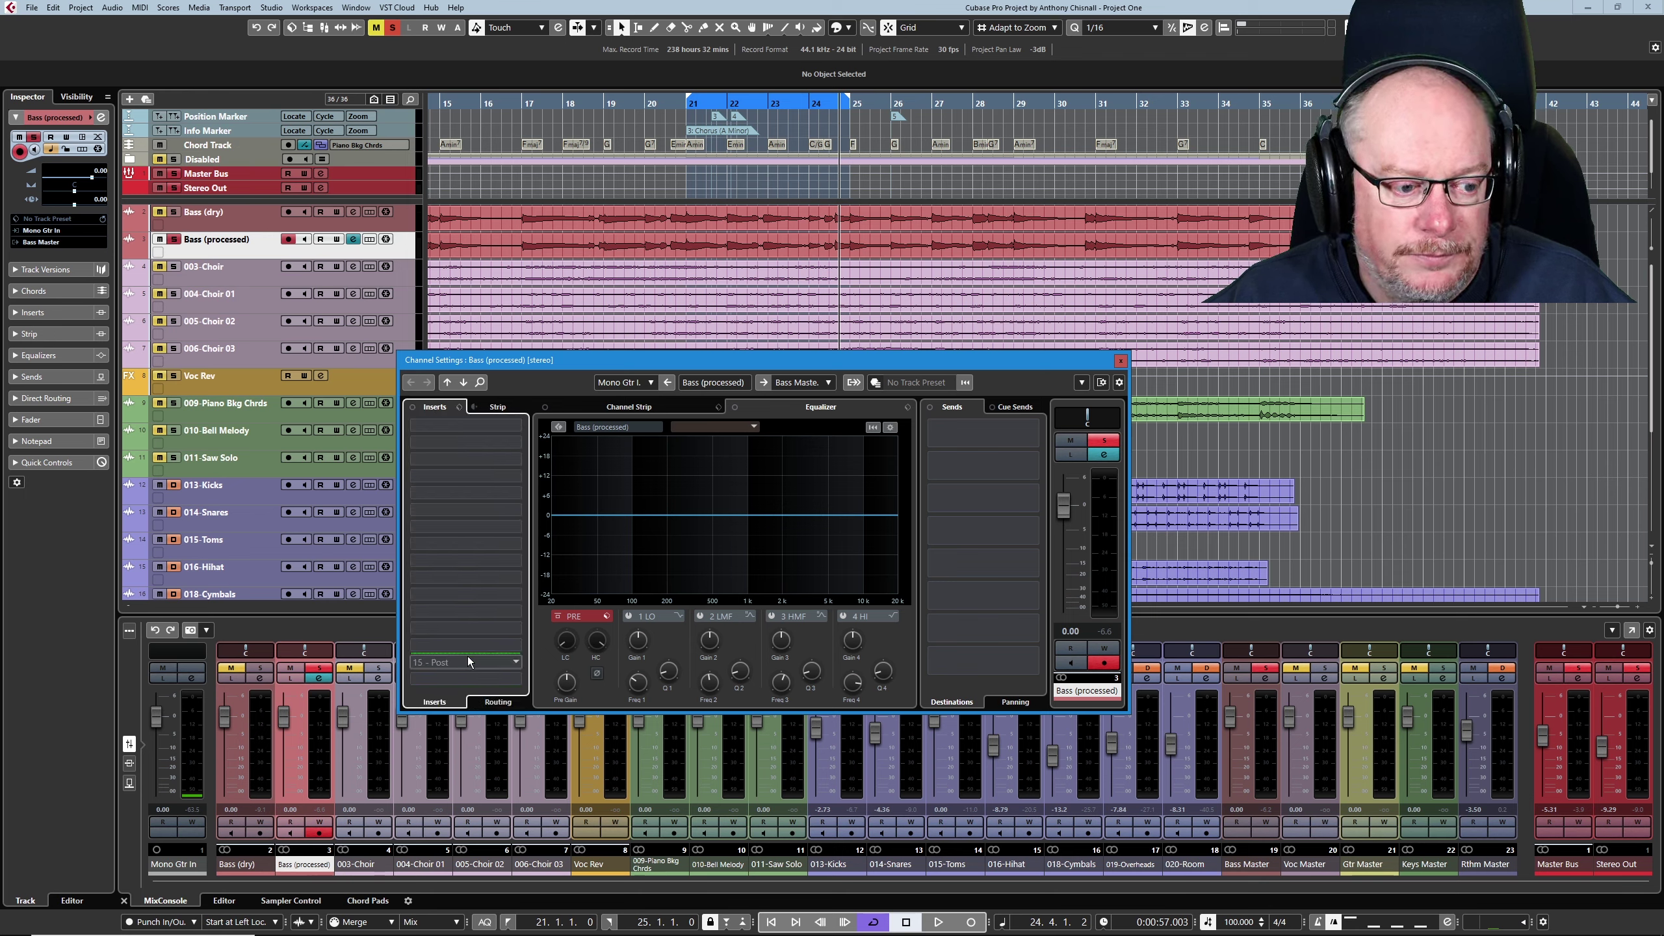
left_click_drag(468, 653, 455, 502)
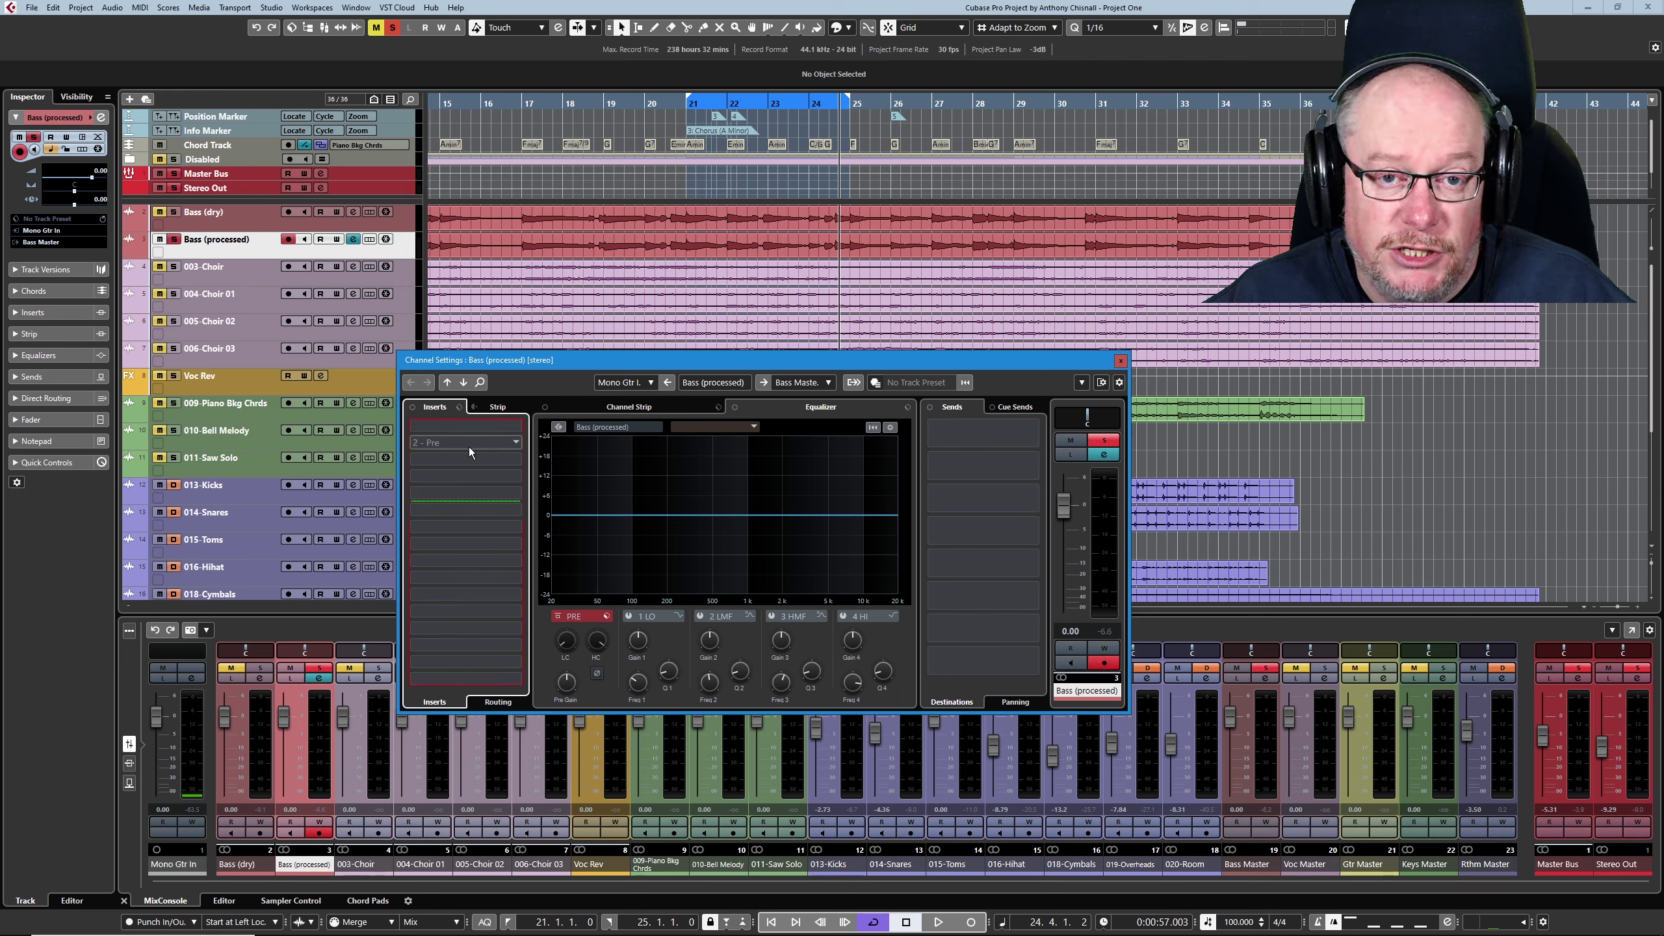
left_click(497, 407)
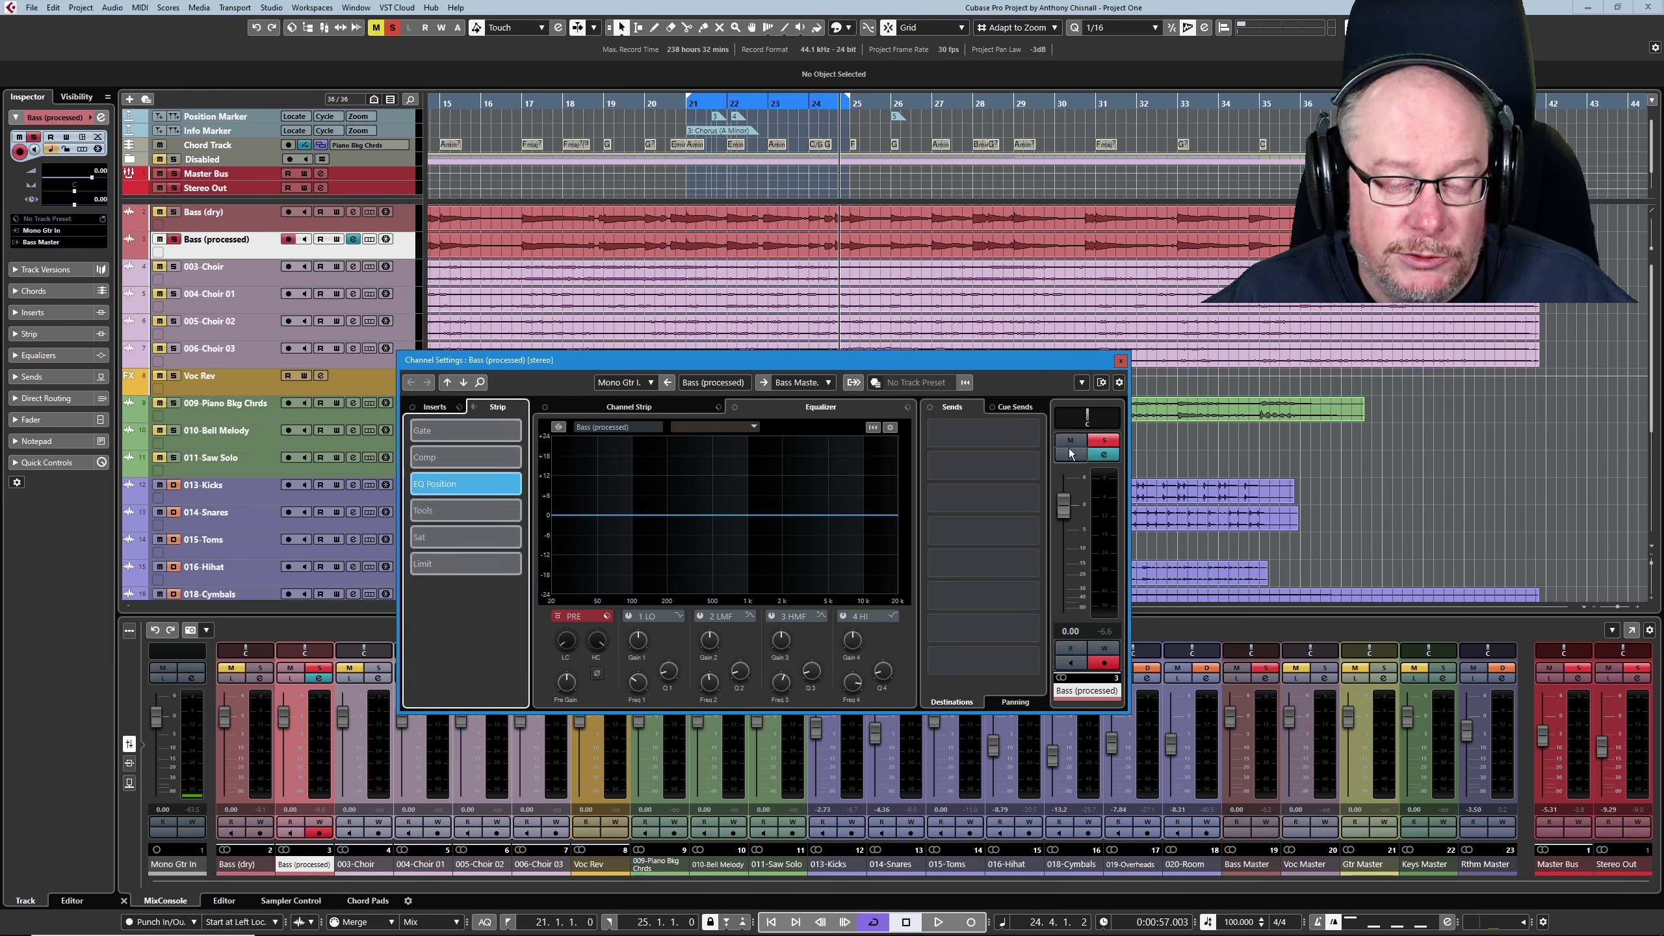
left_click(443, 408)
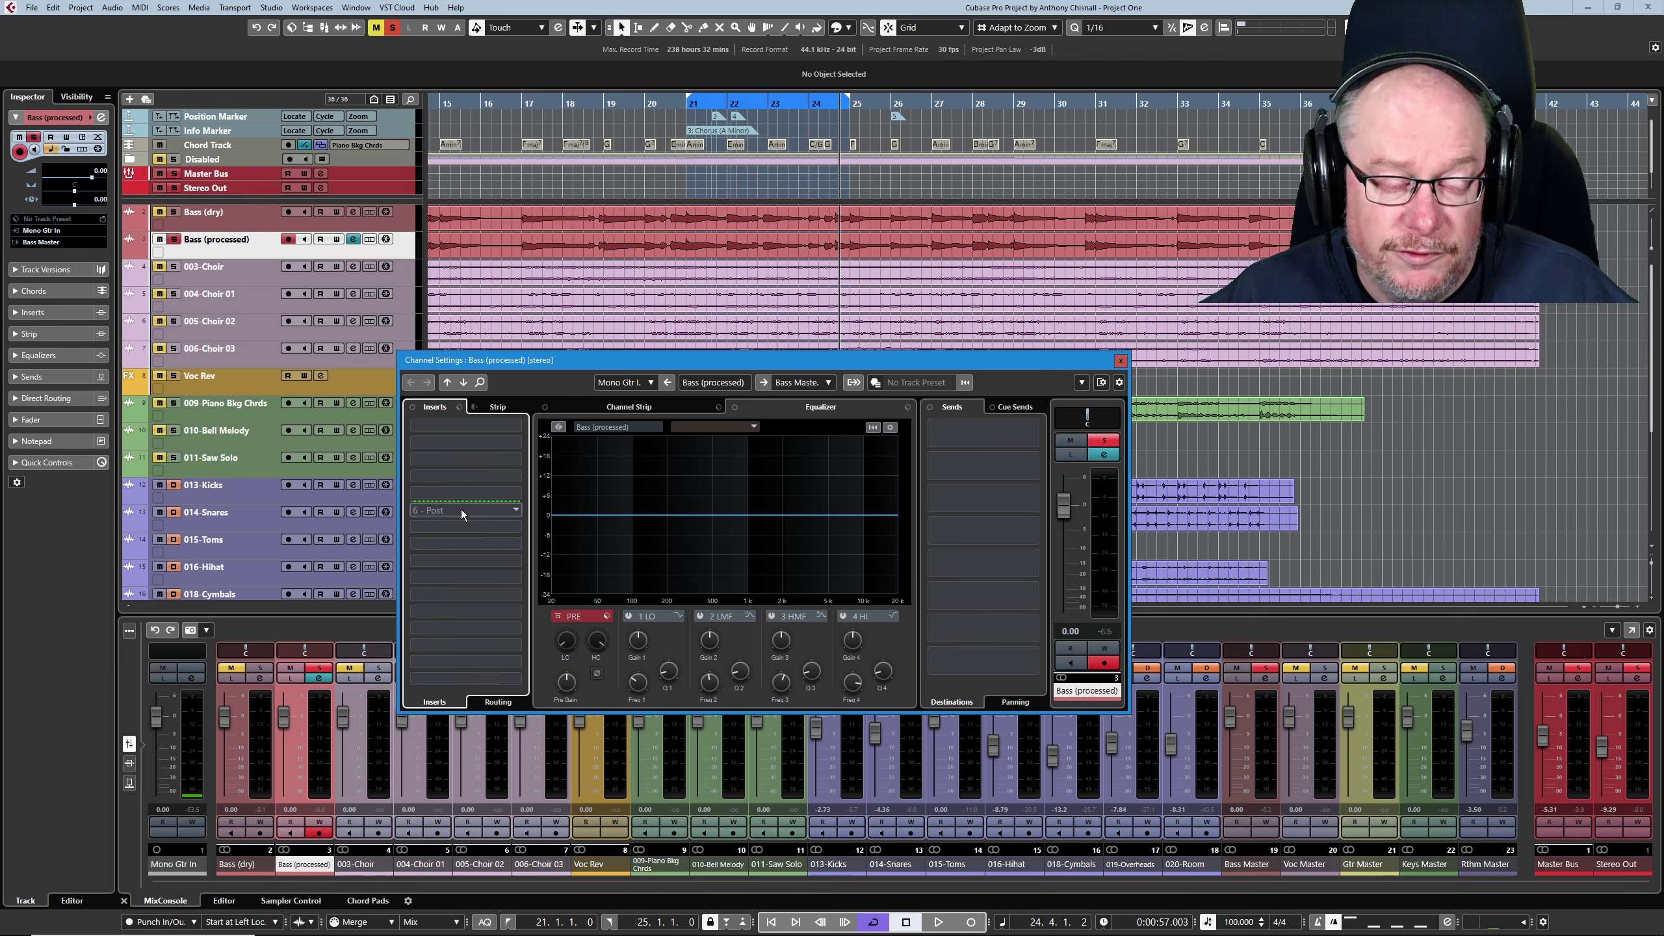
- In the Strip tab, drag the EQ module above Gate so it comes first
left_click(494, 404)
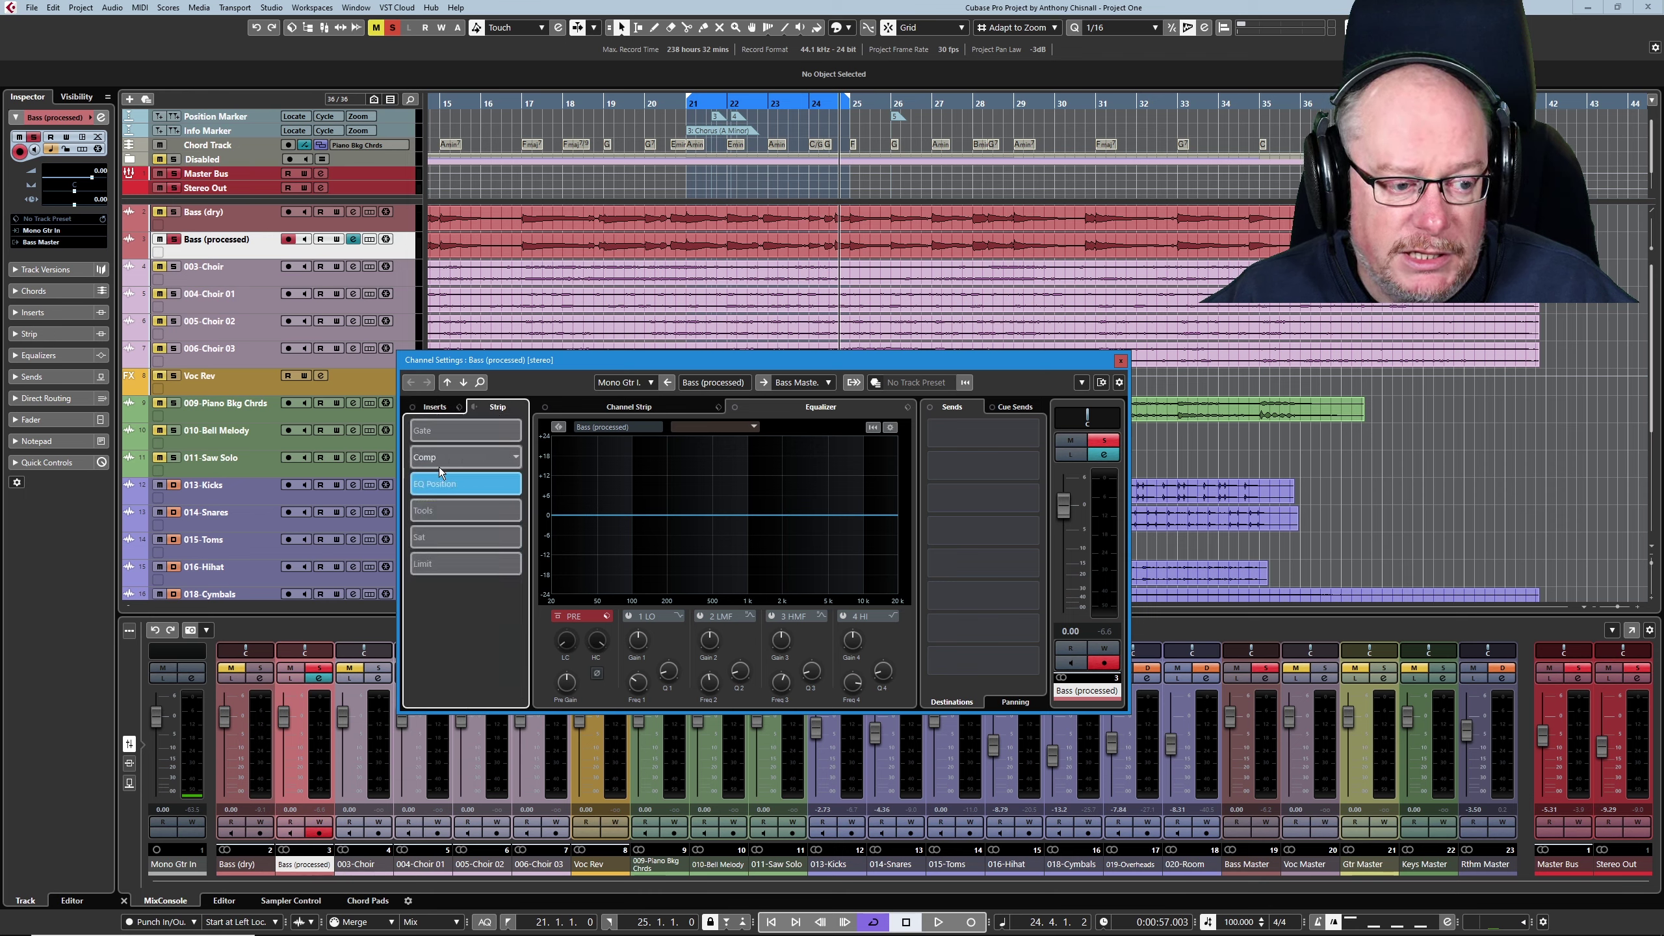
left_click_drag(439, 482, 449, 429)
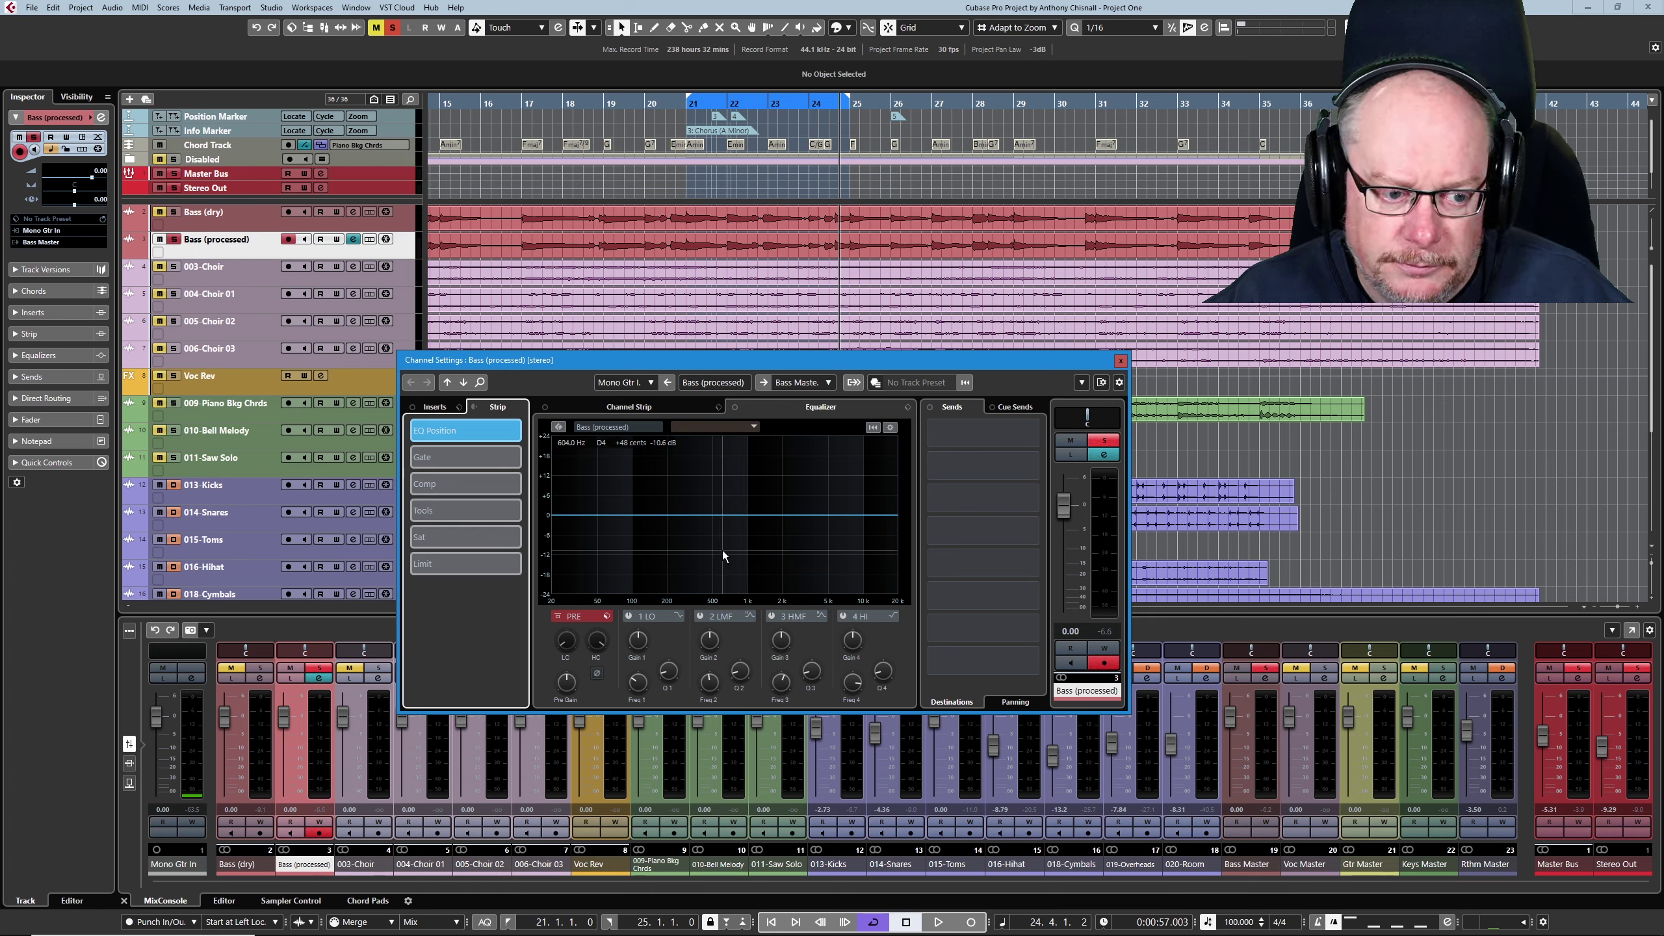
- Audition the bass, then enable the pre-section low-cut and raise it to about 61 Hz
key("space")
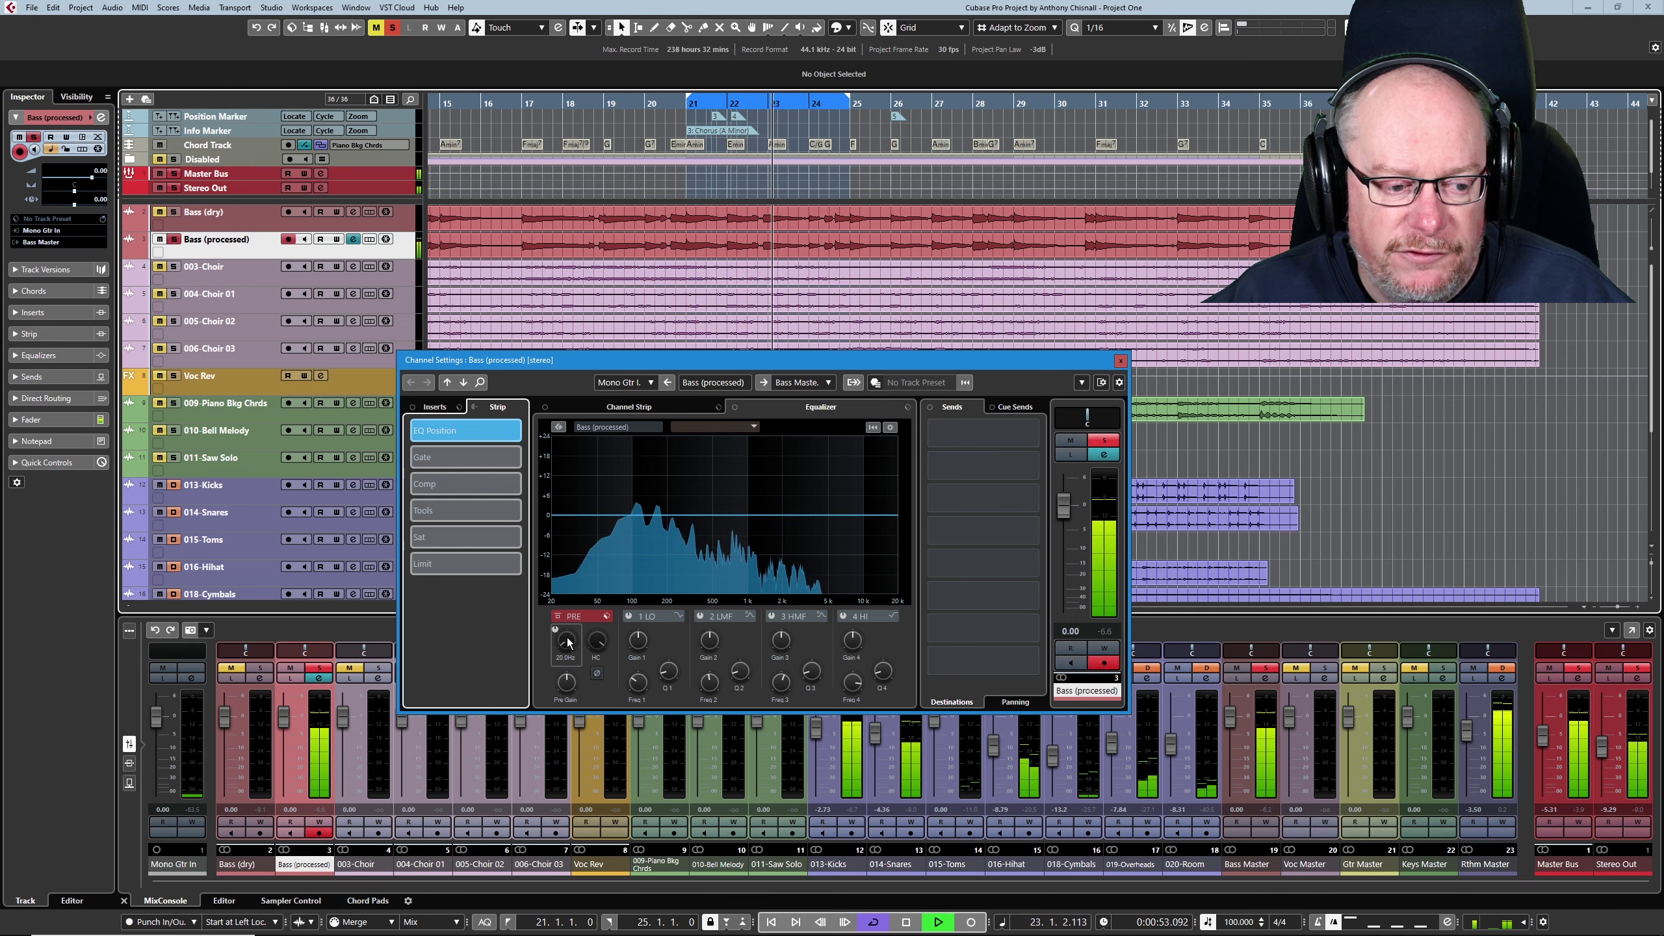
key("space")
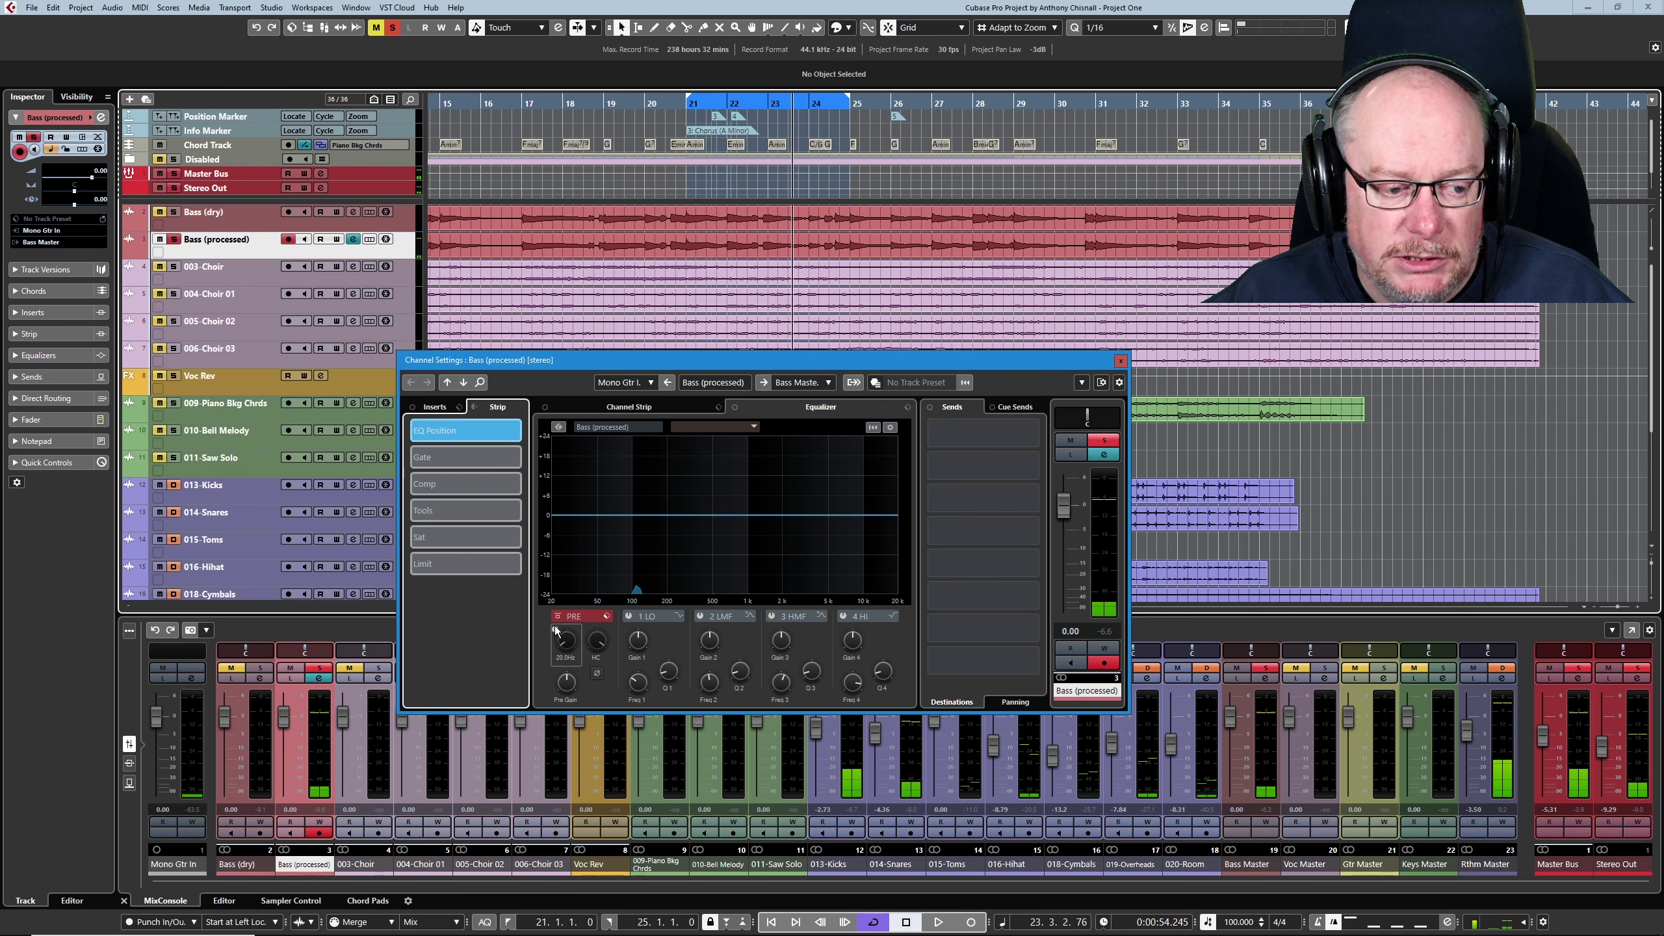
left_click(557, 617)
mouse_move(566, 641)
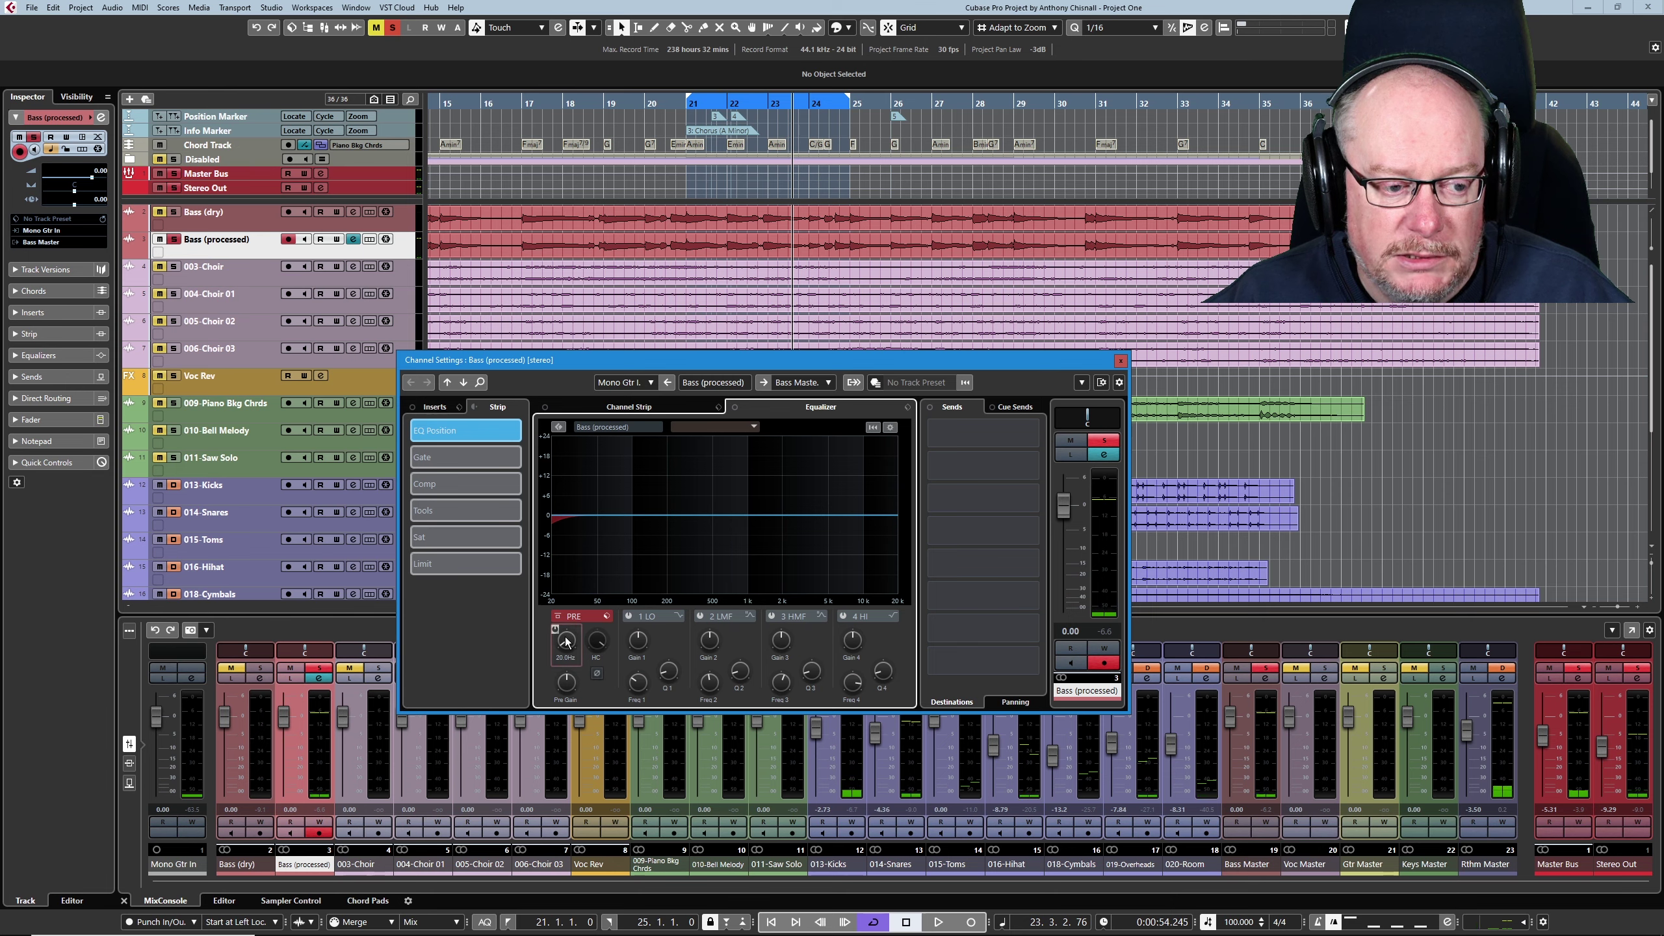
left_click_drag(564, 629, 553, 596)
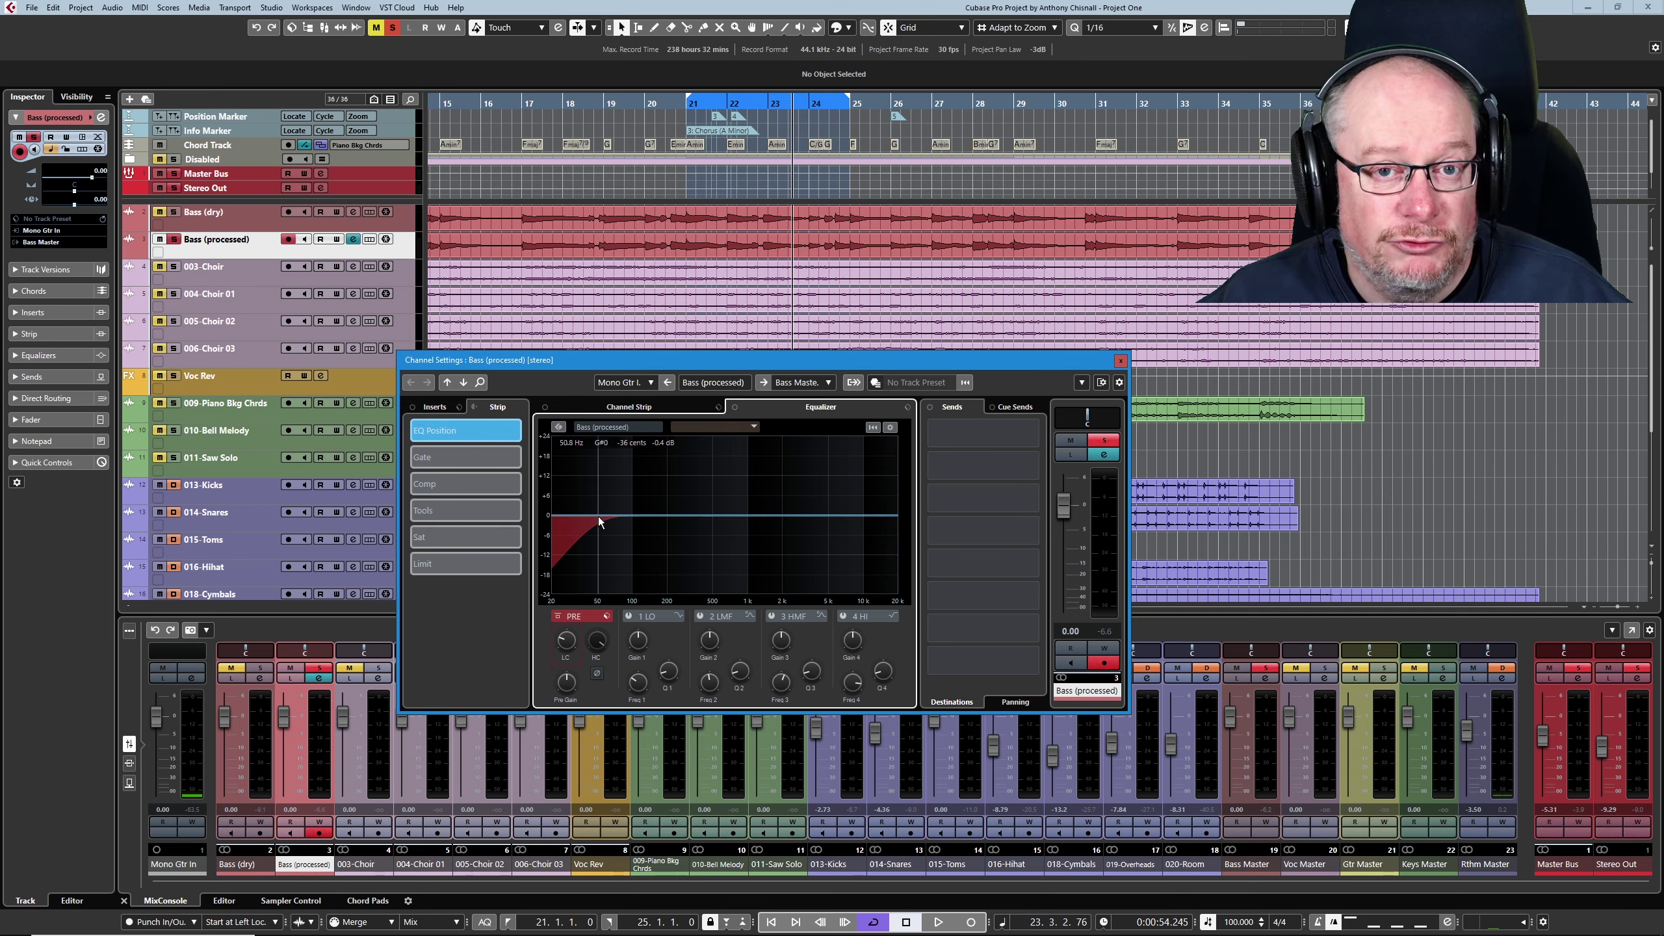
mouse_move(599, 522)
left_mouse_down()
mouse_move(623, 572)
mouse_move(593, 527)
mouse_move(618, 525)
mouse_move(604, 515)
left_mouse_up()
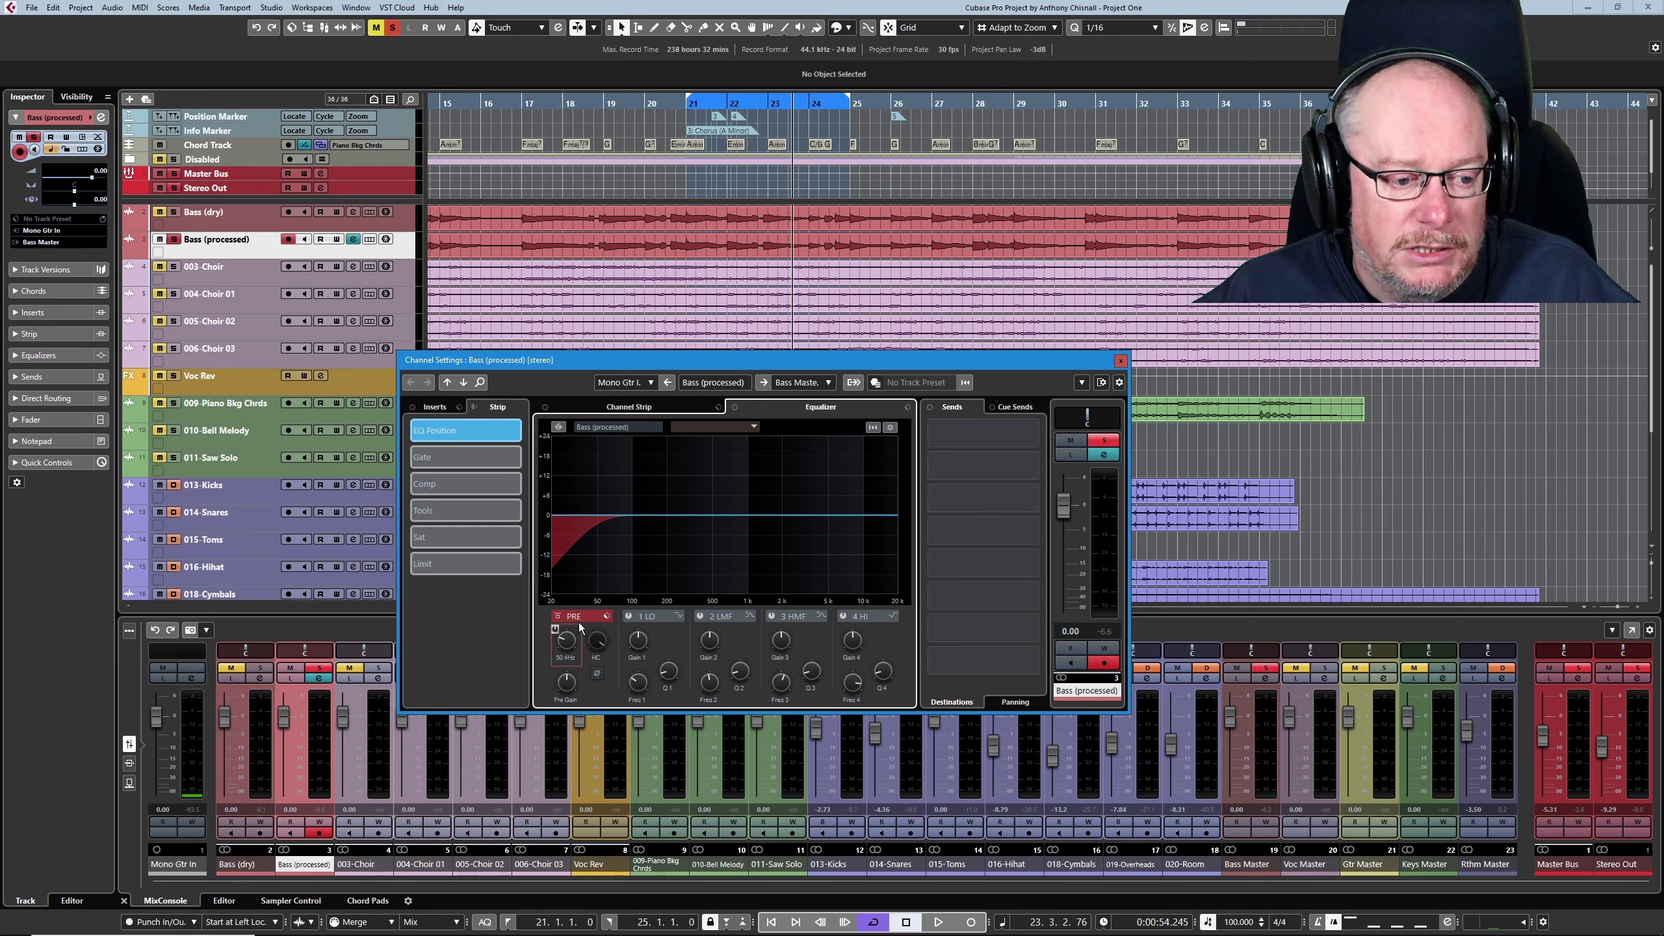
- Enable EQ band 1 as a Low Shelf III and set it to 79 Hz, -14.8 dB
left_click(652, 614)
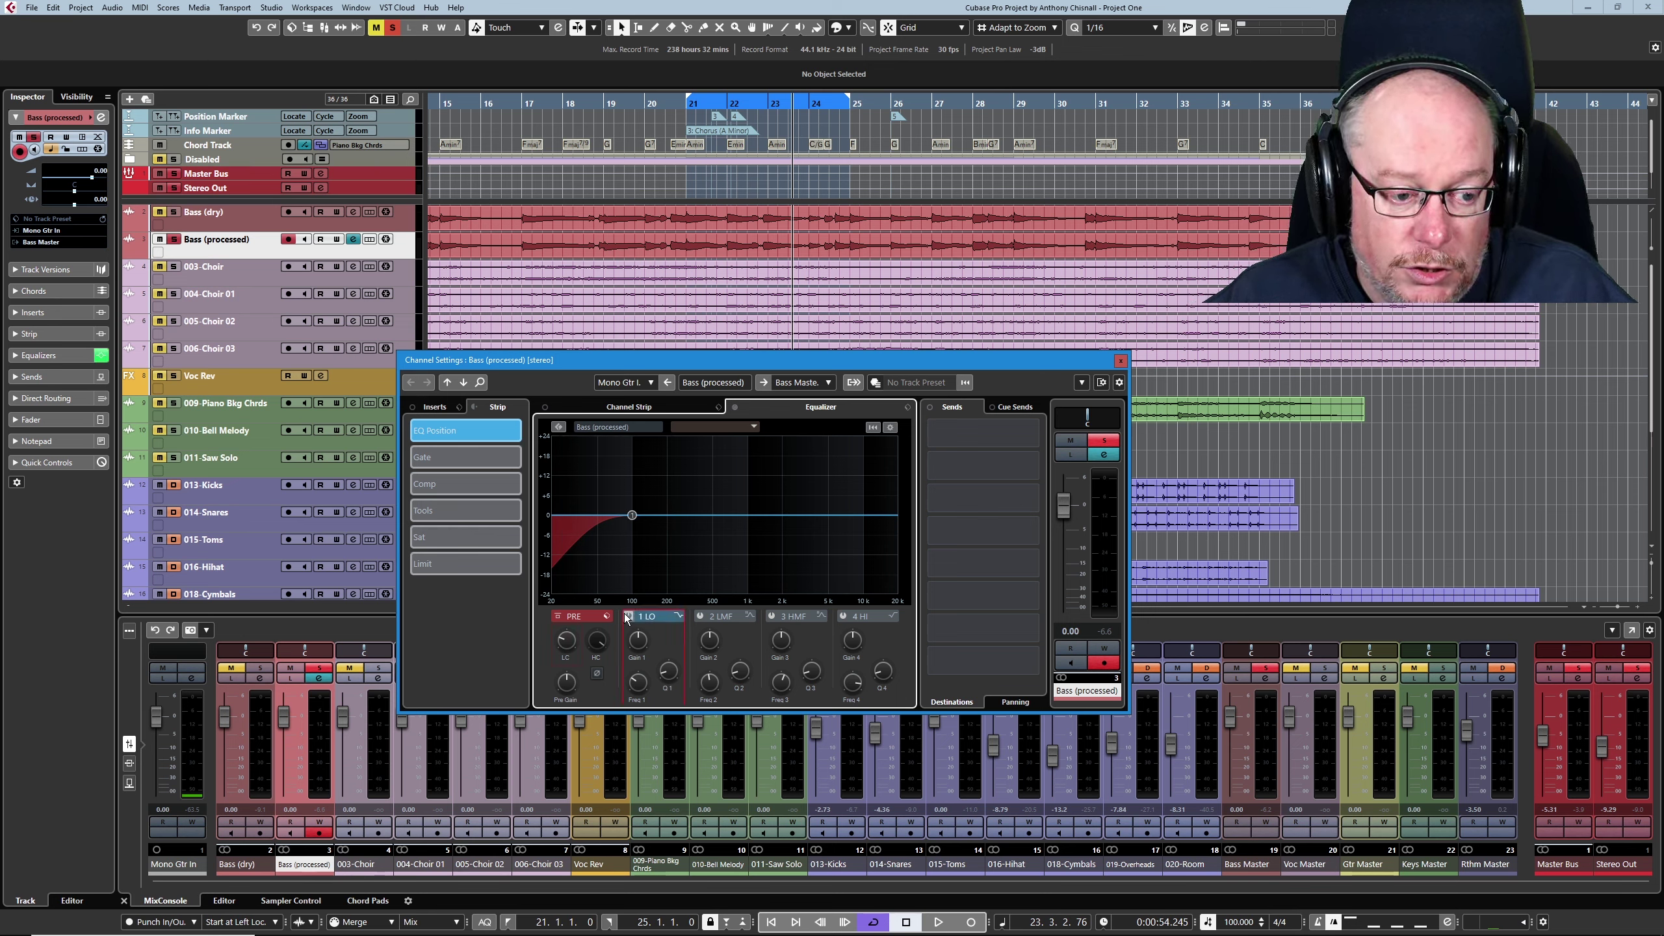
left_click(679, 617)
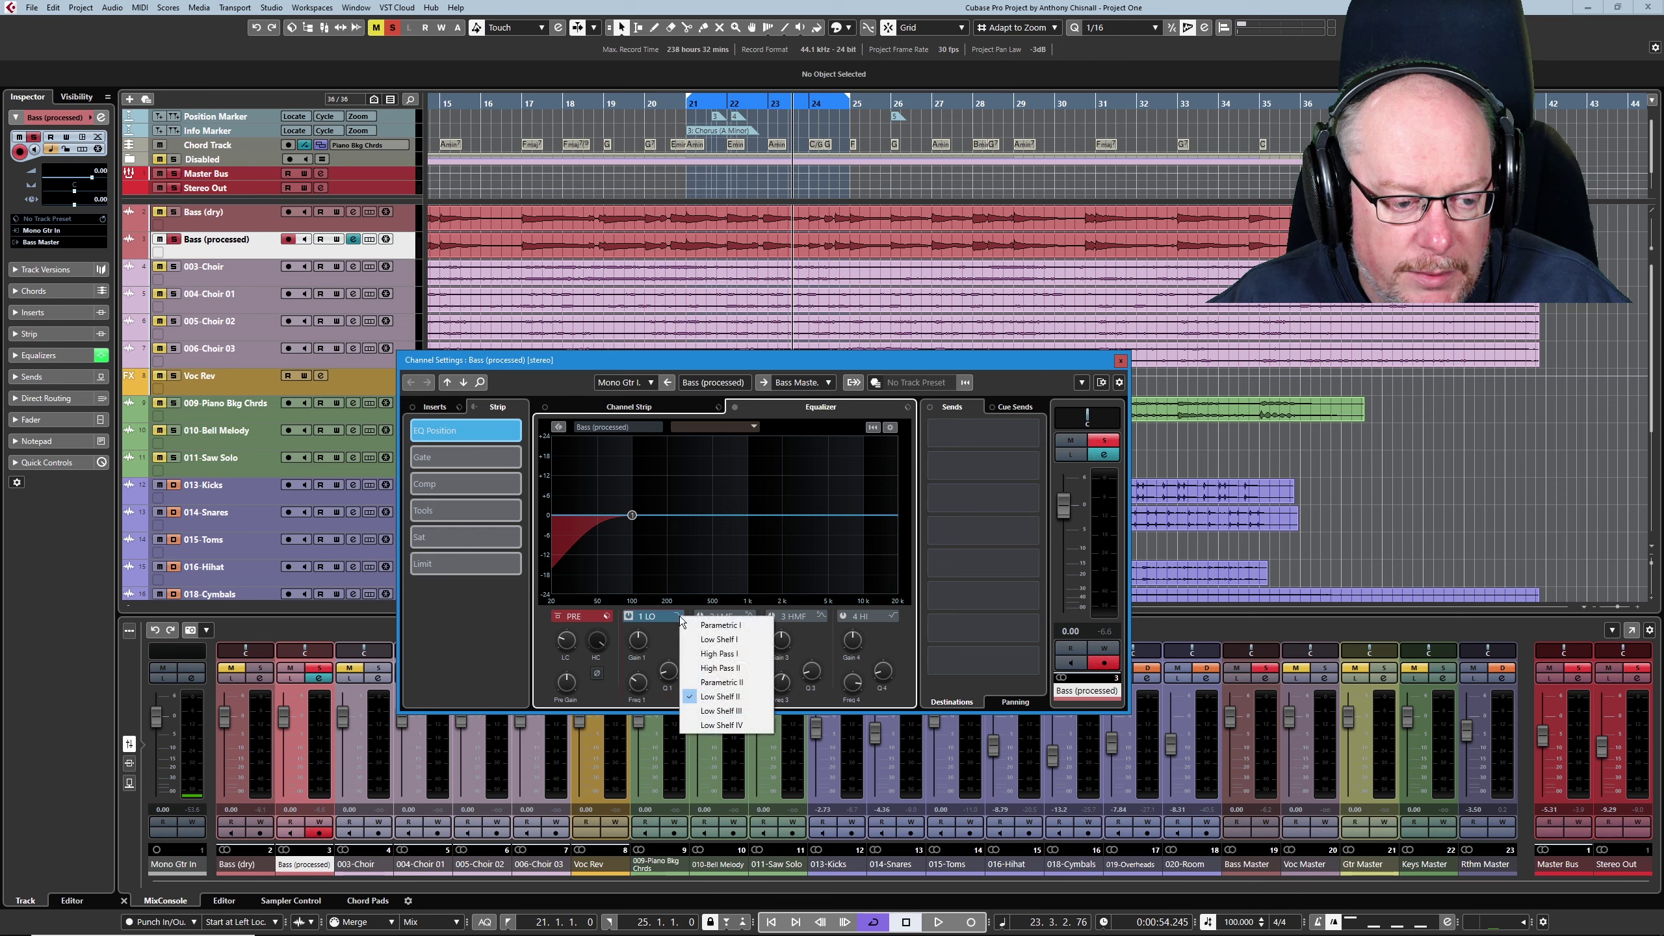
left_click(721, 710)
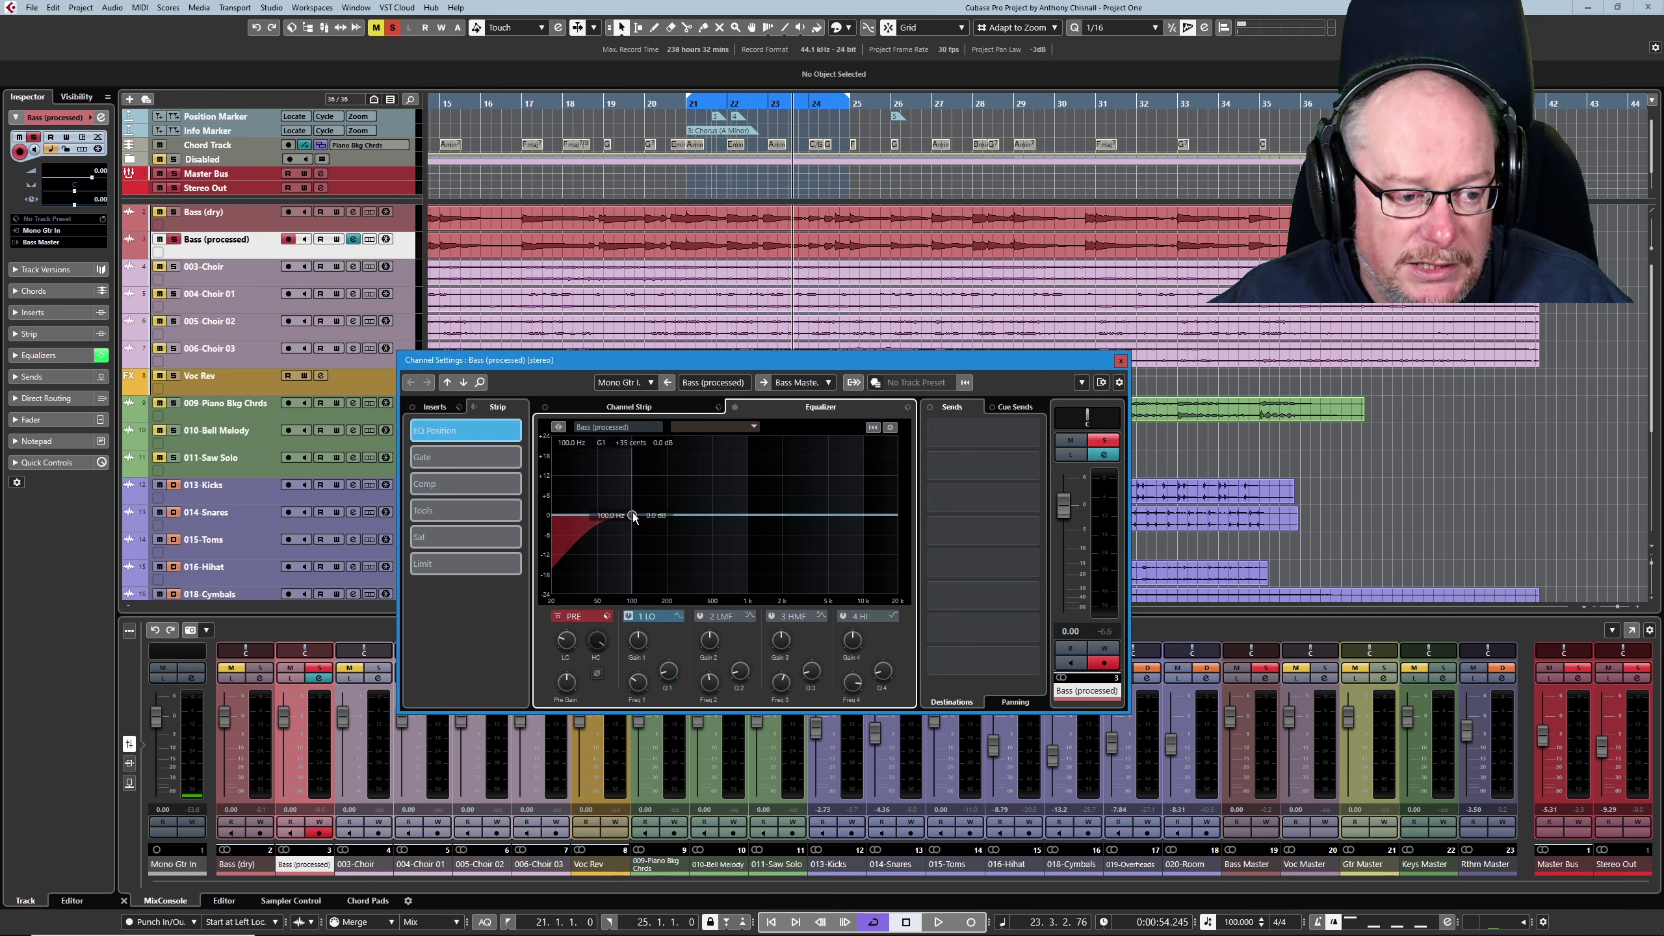
left_click_drag(633, 515, 615, 516)
left_click_drag(644, 643, 622, 685)
scroll(622, 685, "up", 3)
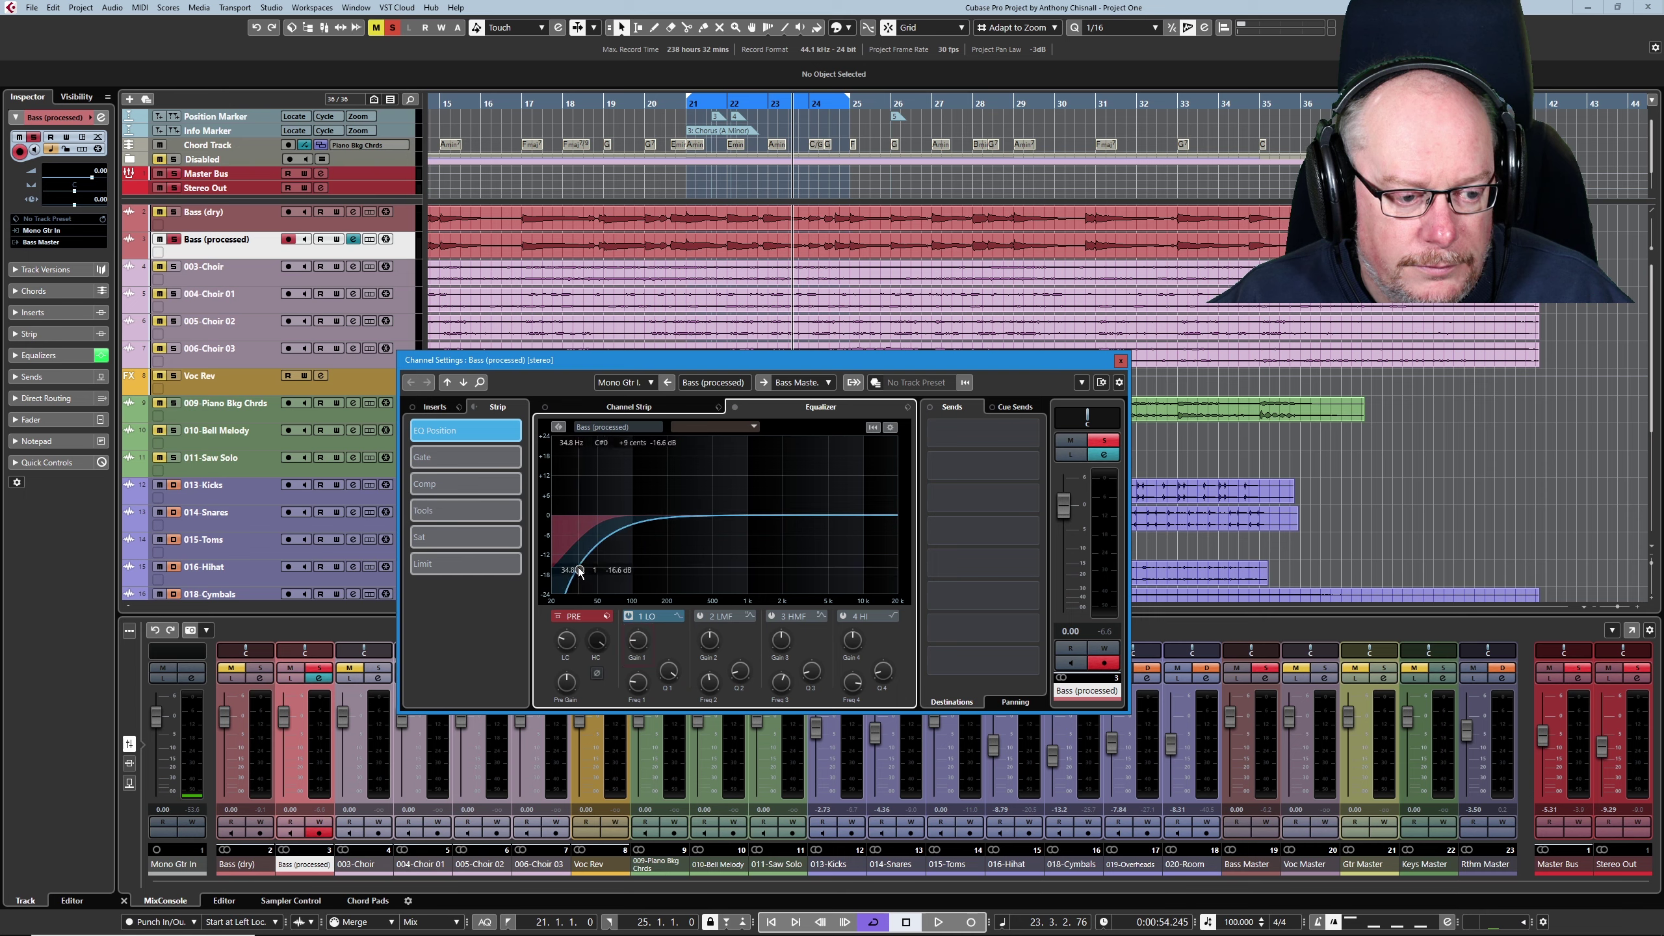
mouse_move(580, 570)
left_mouse_down()
mouse_move(621, 563)
mouse_move(576, 582)
left_mouse_up()
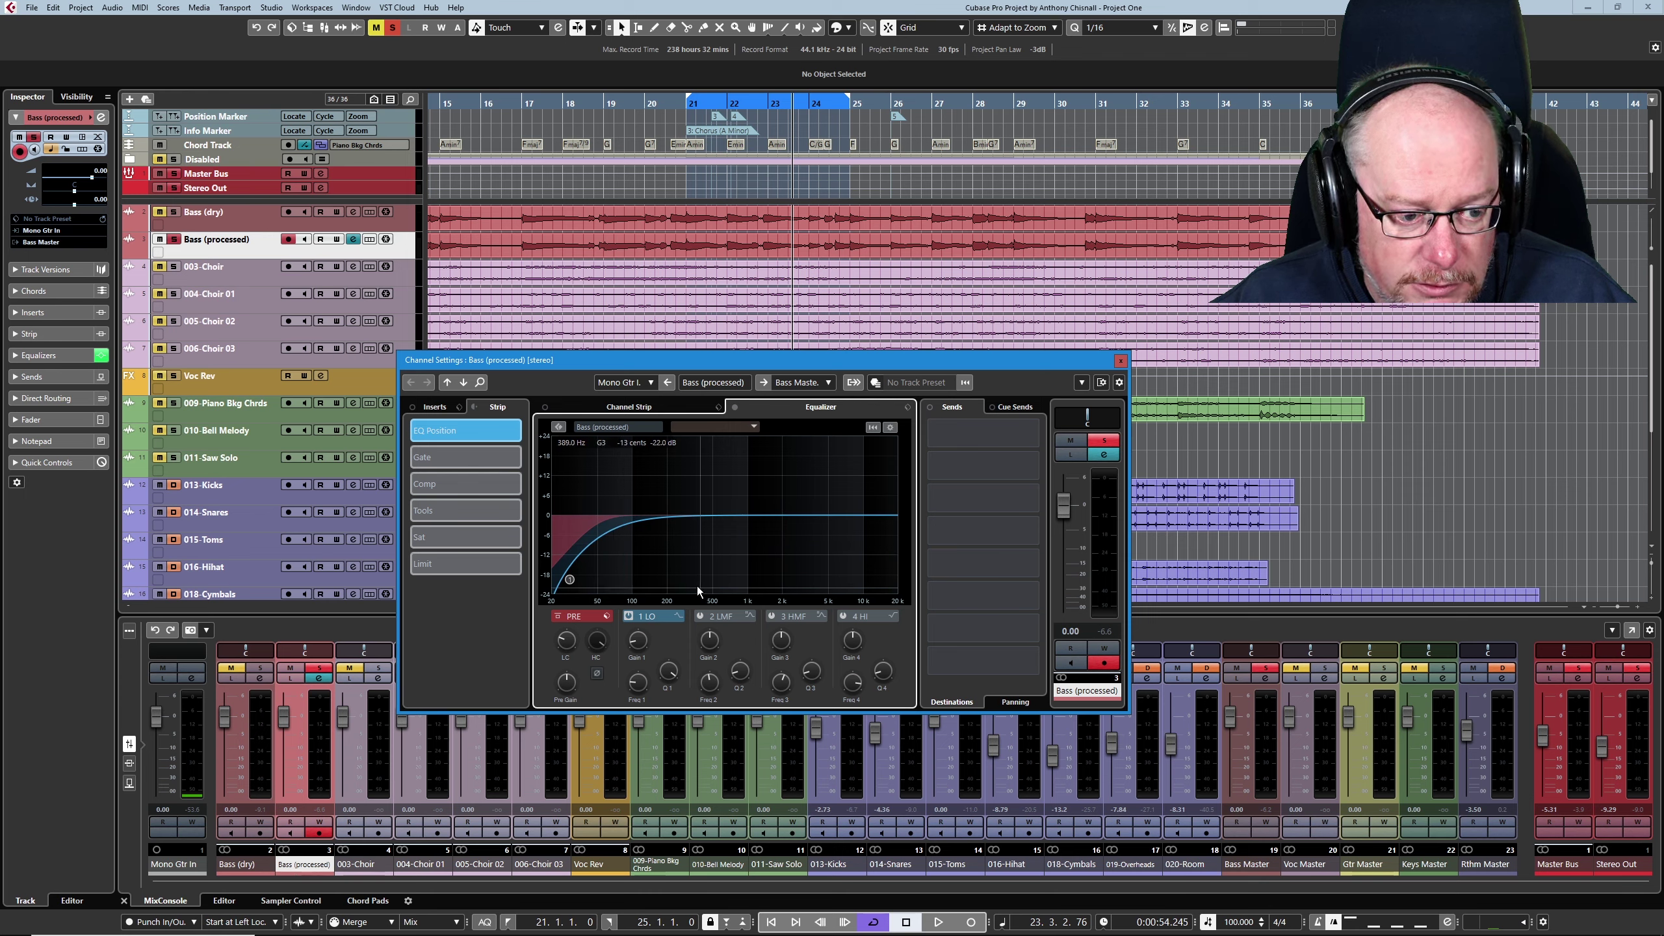
- Enable the low-mid band as Parametric I, keeping the high-mid band on Parametric II
left_click(703, 618)
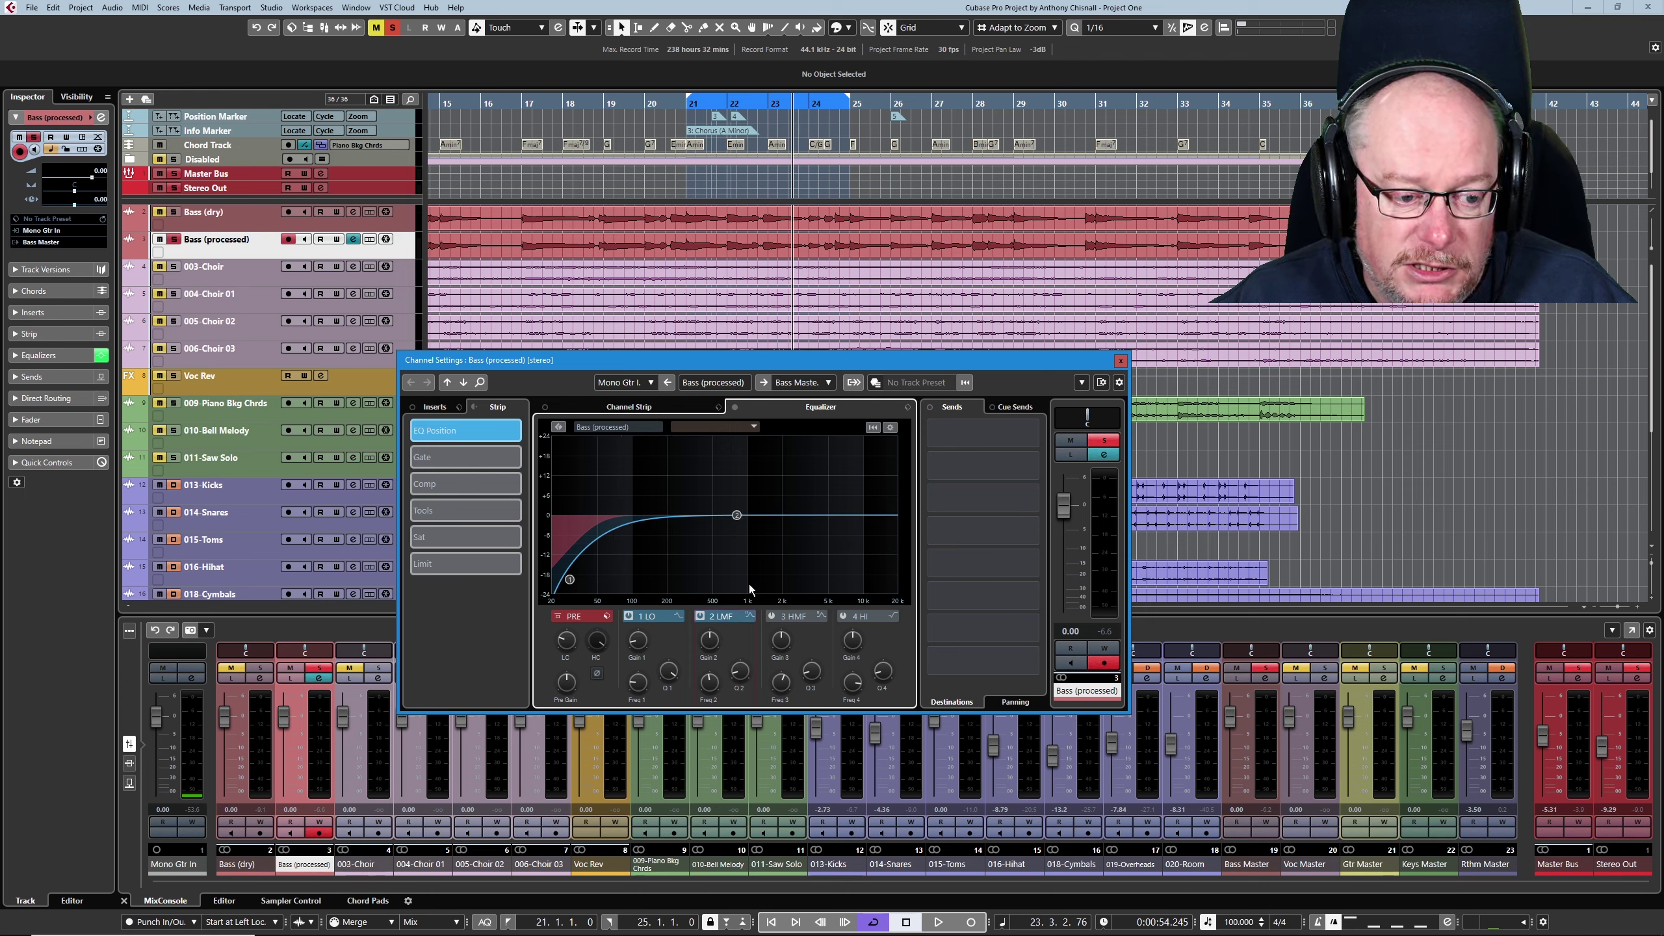
left_click_drag(742, 514, 674, 492)
left_click(749, 616)
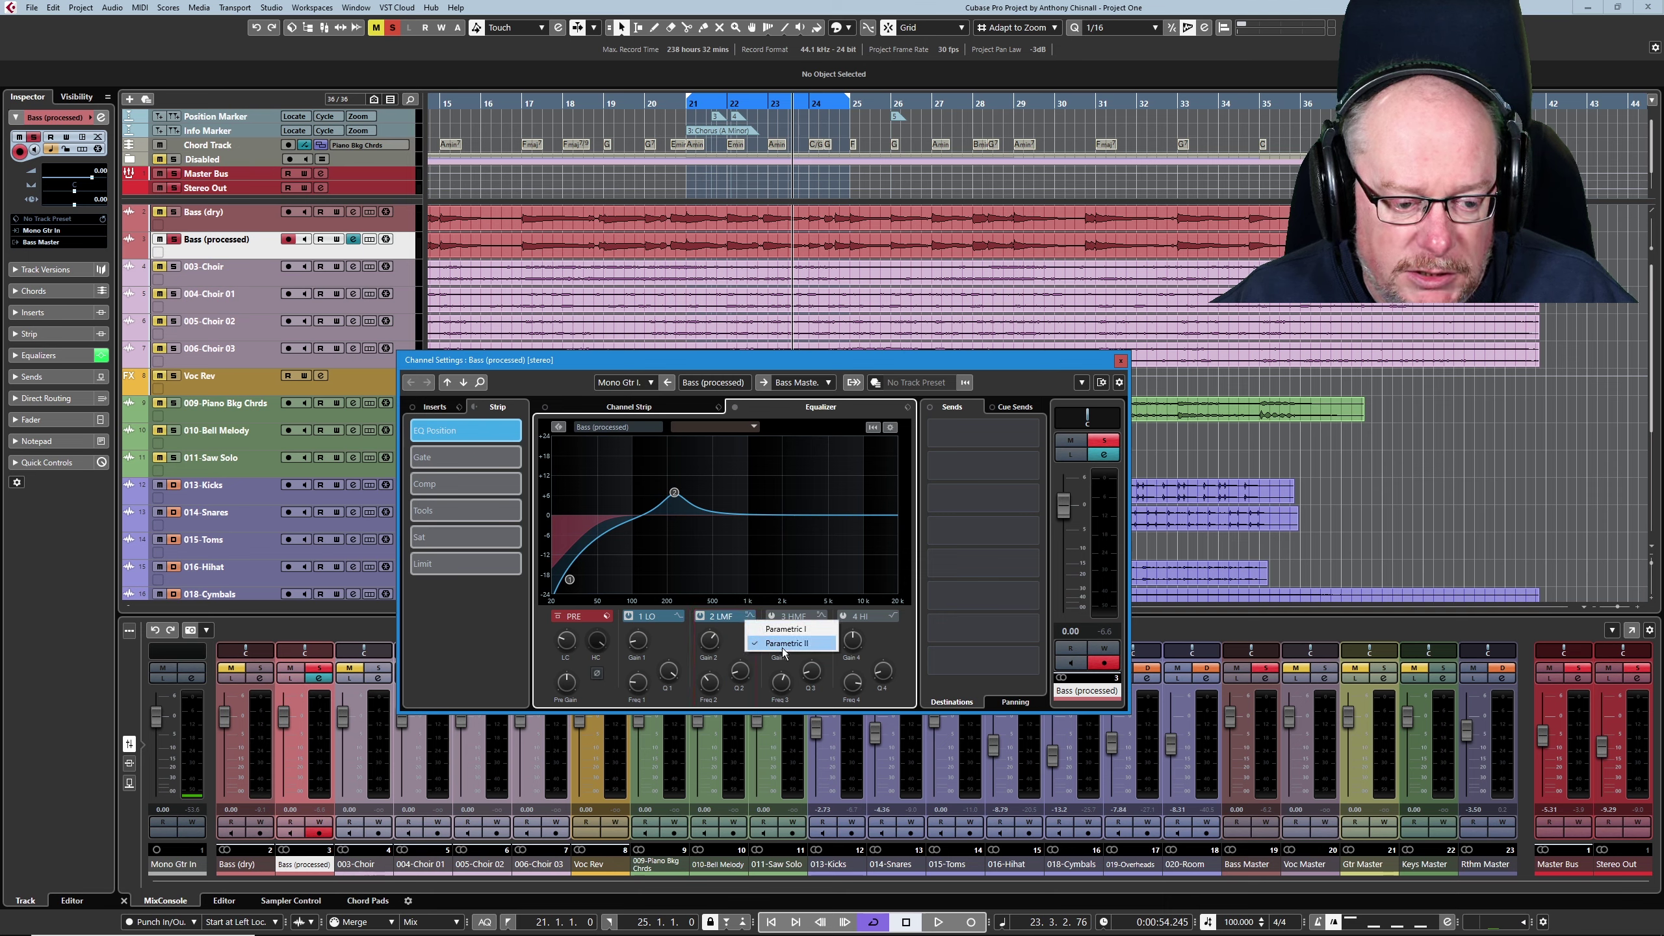
left_click(777, 630)
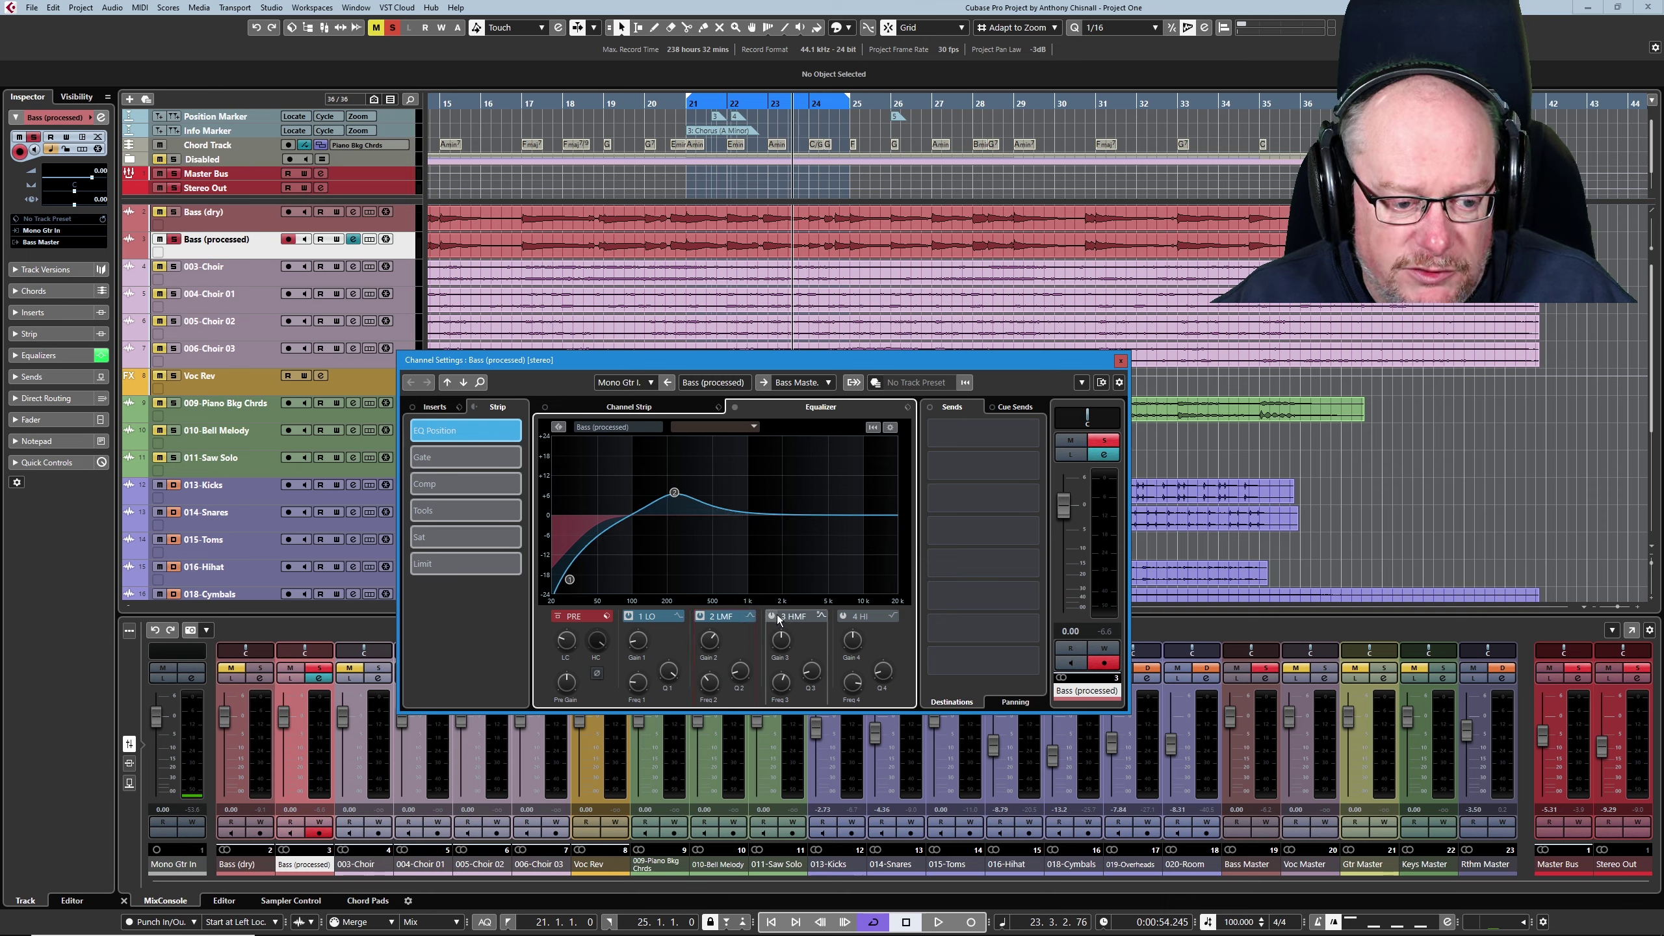
left_click(821, 615)
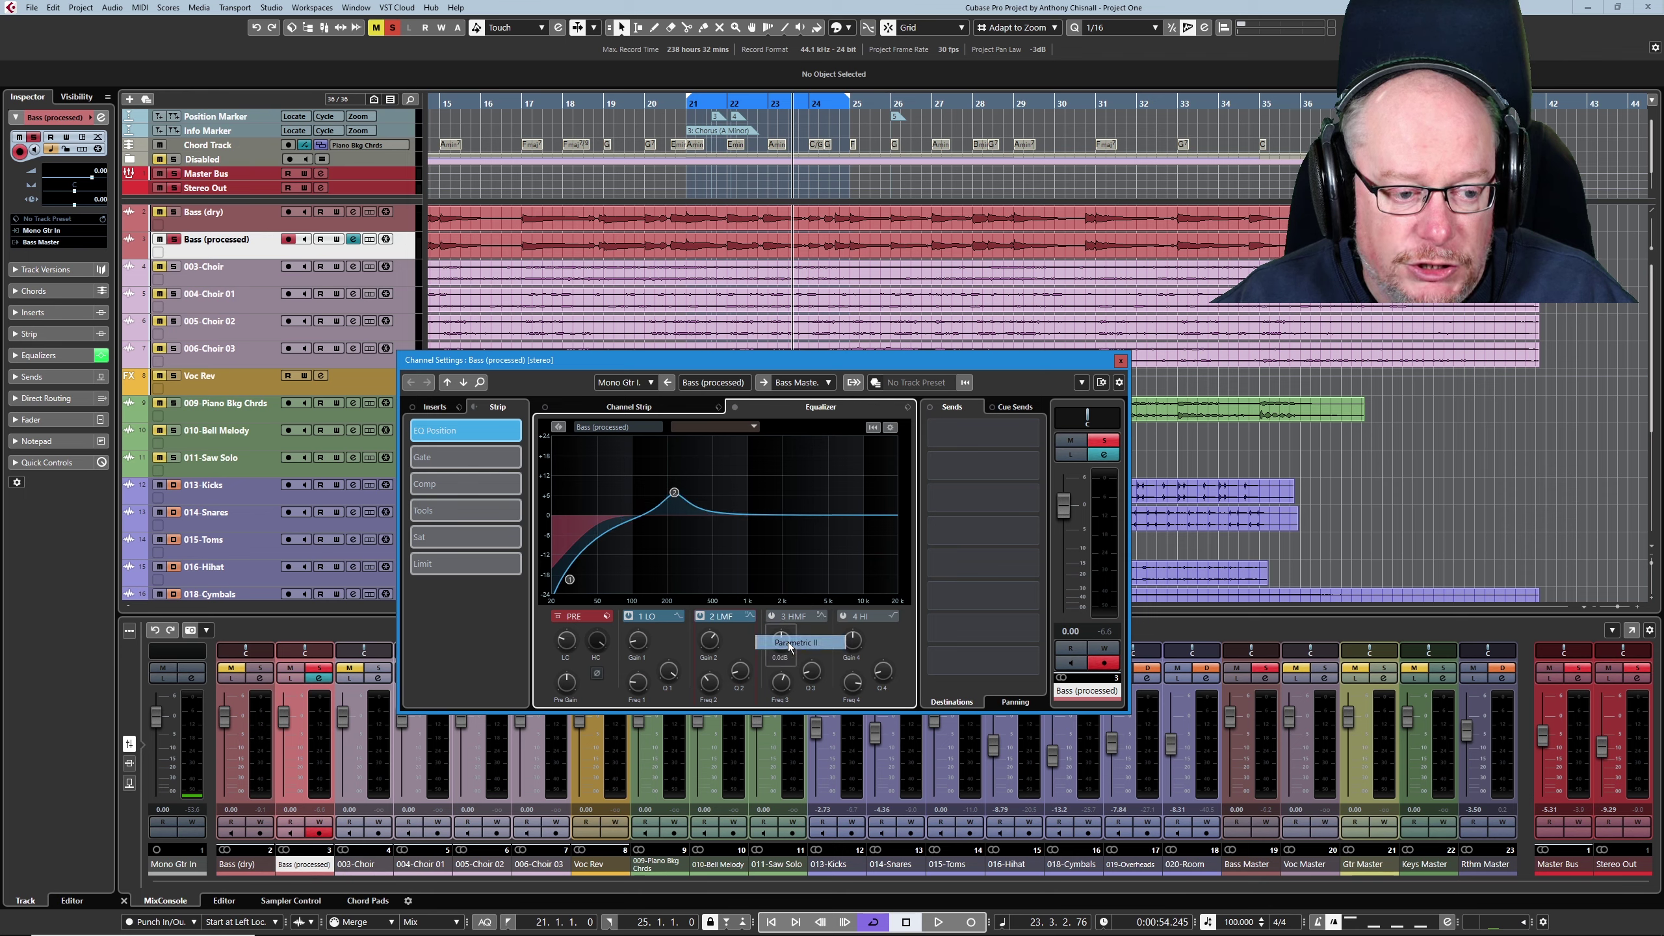
left_click(788, 641)
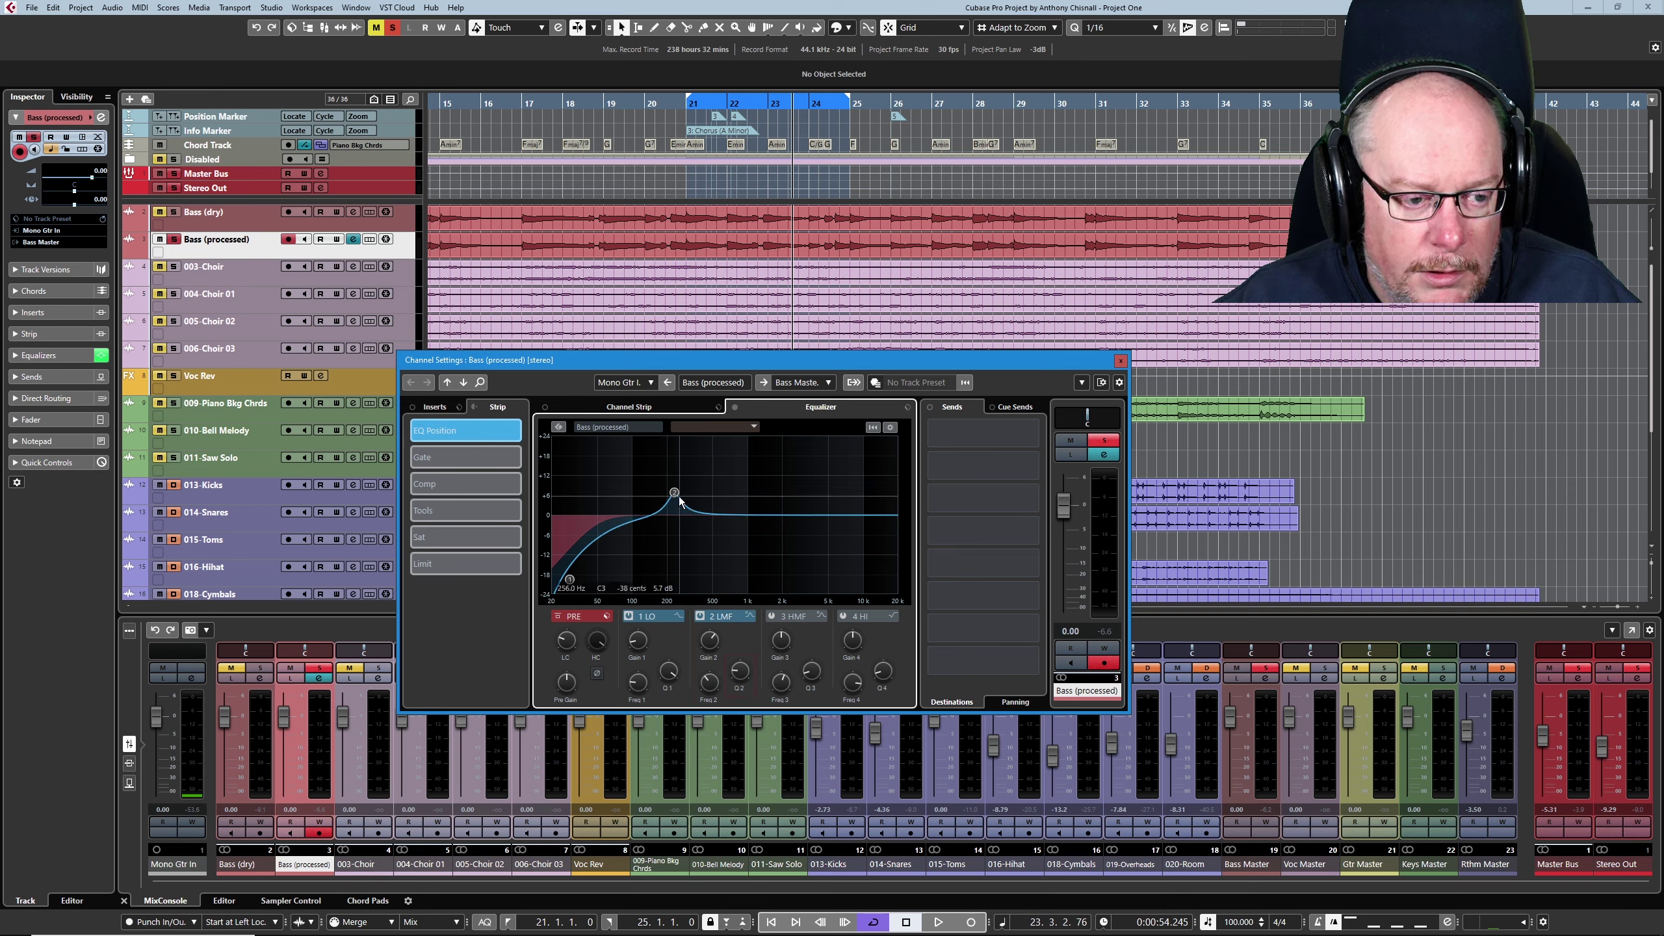
- Settle the low-mid boost at about 77 Hz with 5.3 dB of gain
left_click_drag(676, 495, 617, 486)
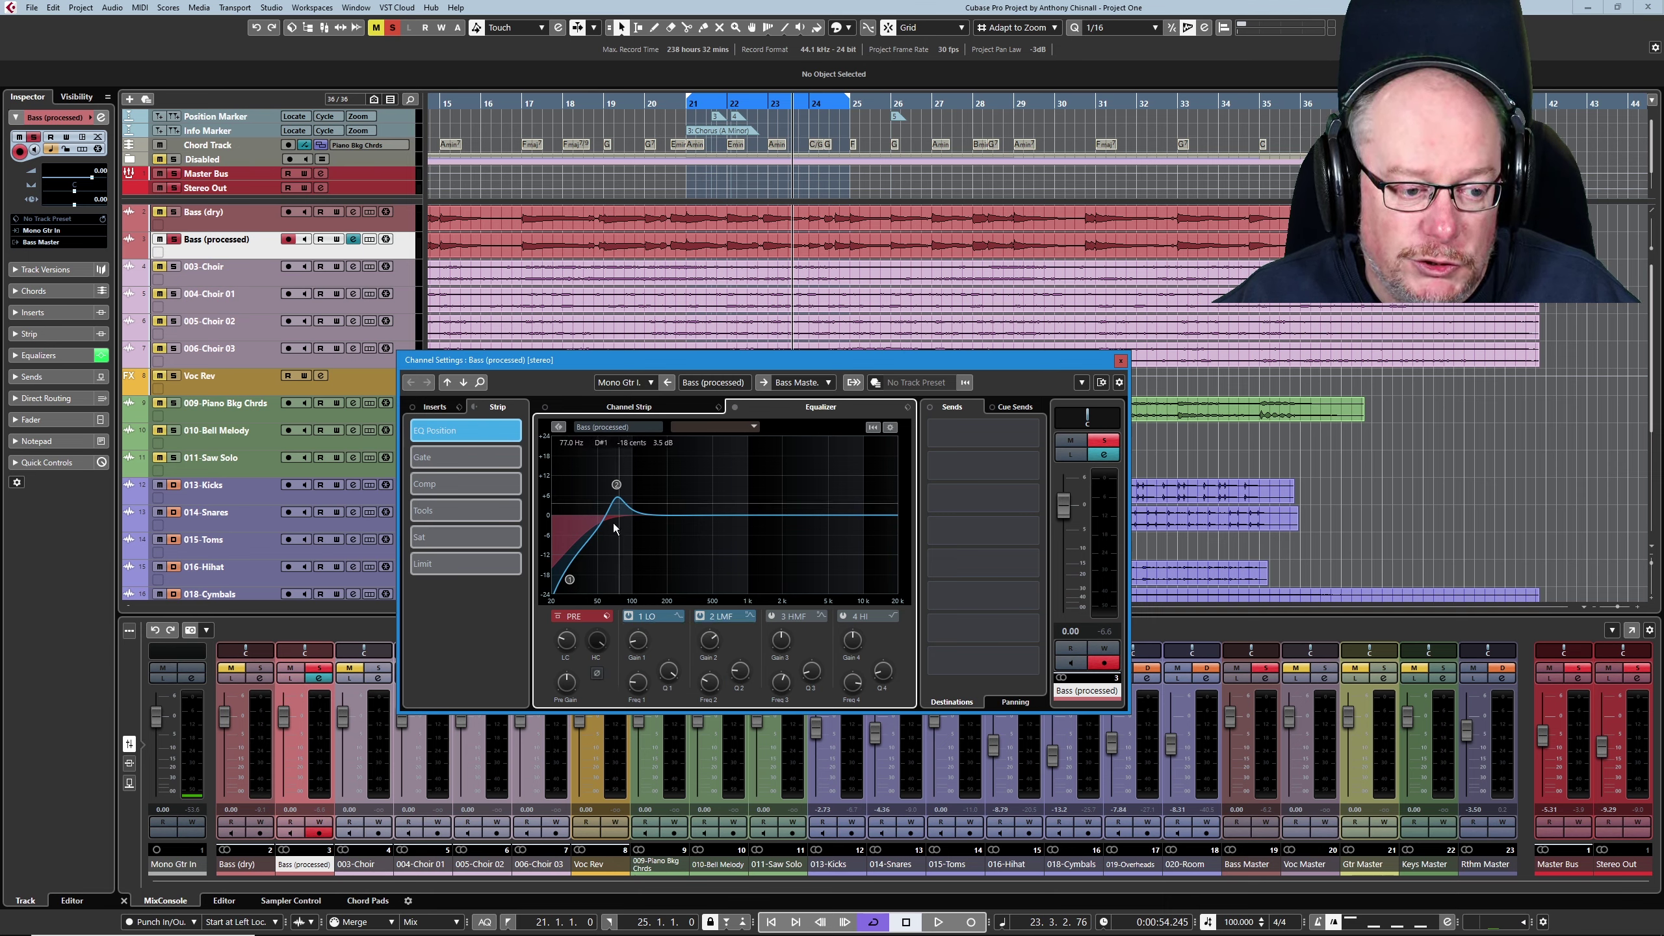
left_click_drag(615, 485, 618, 491)
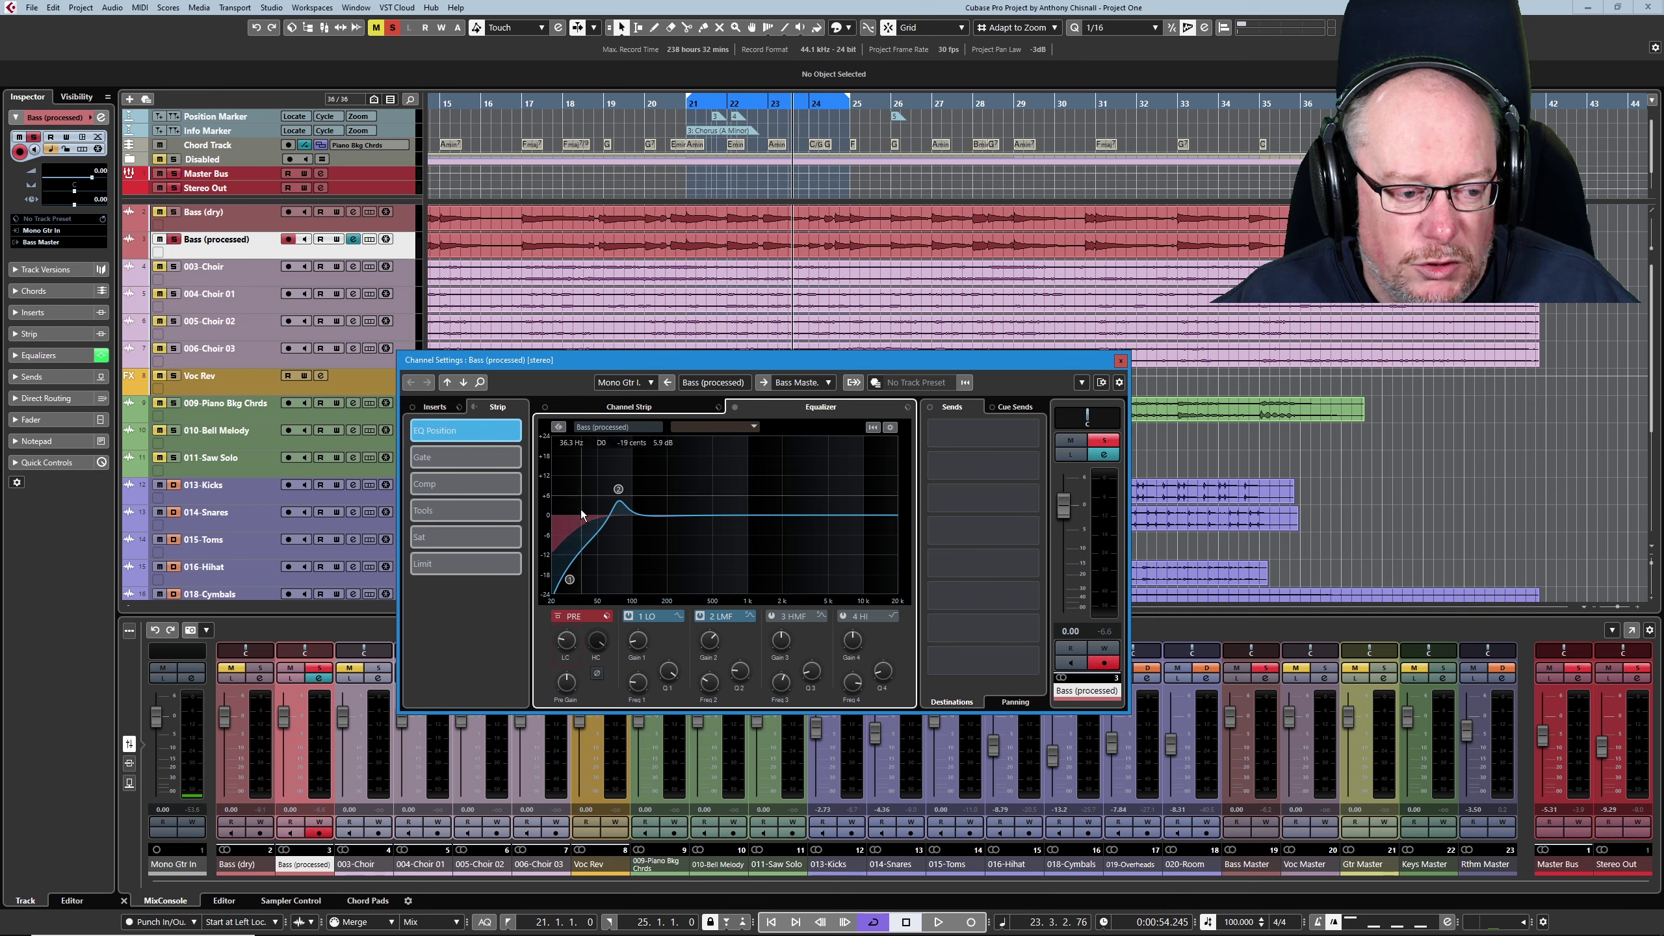
mouse_move(622, 502)
left_mouse_down()
mouse_move(619, 485)
mouse_move(620, 503)
left_mouse_up()
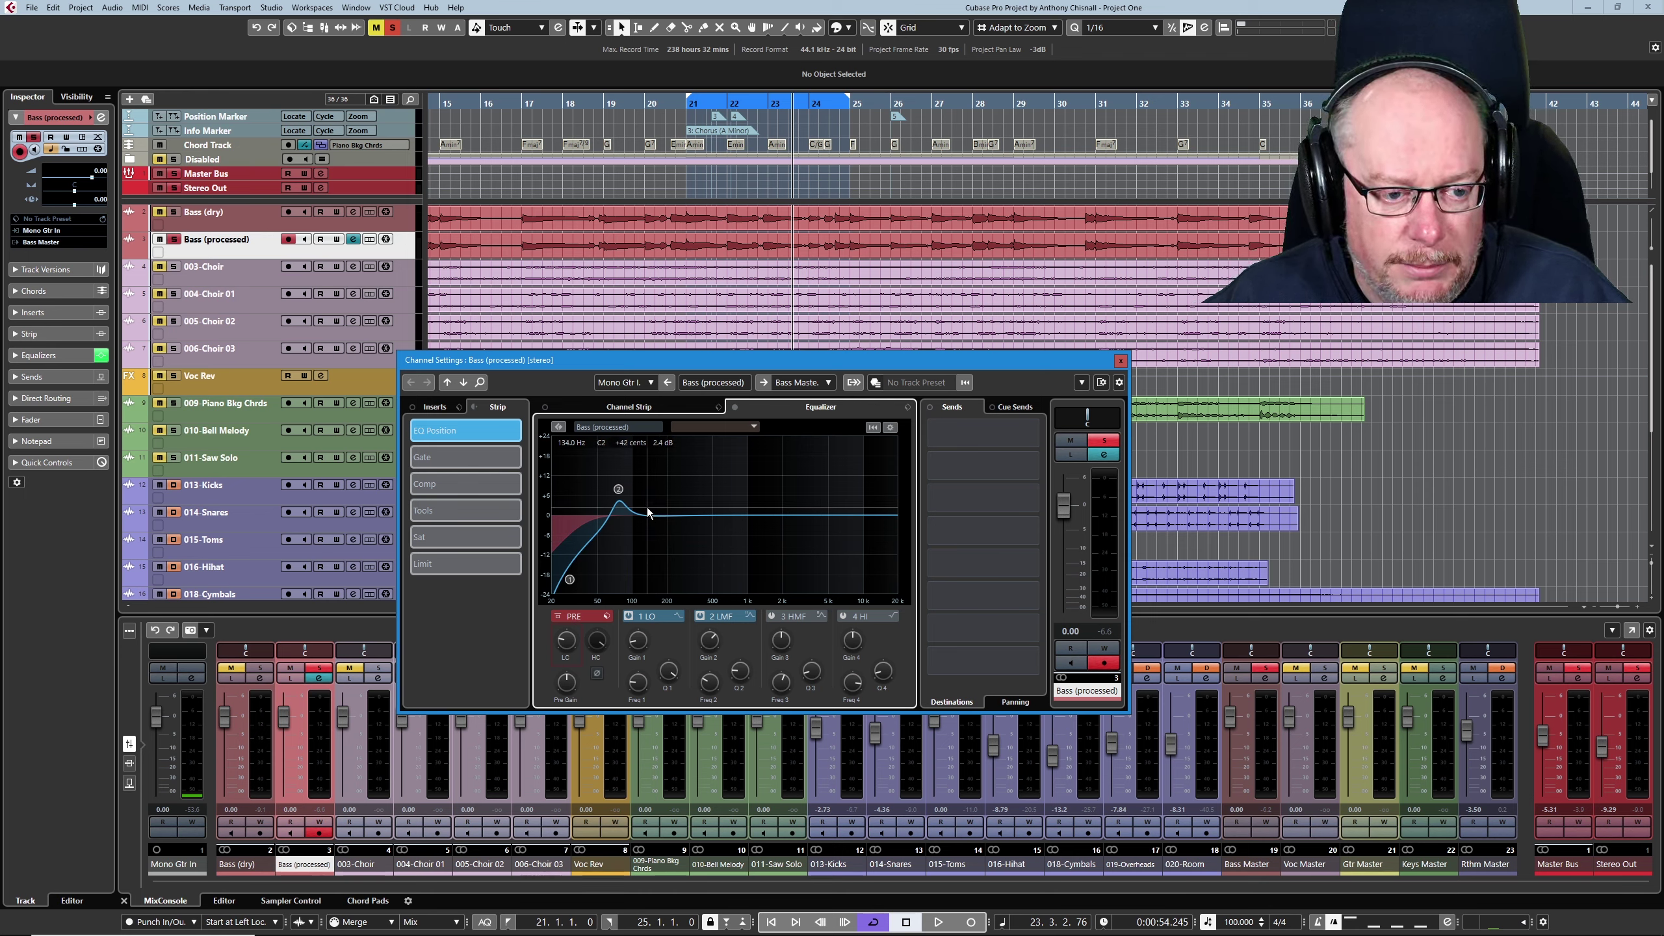
- Play the loop and raise the Stereo Out level to -6.50
key("space")
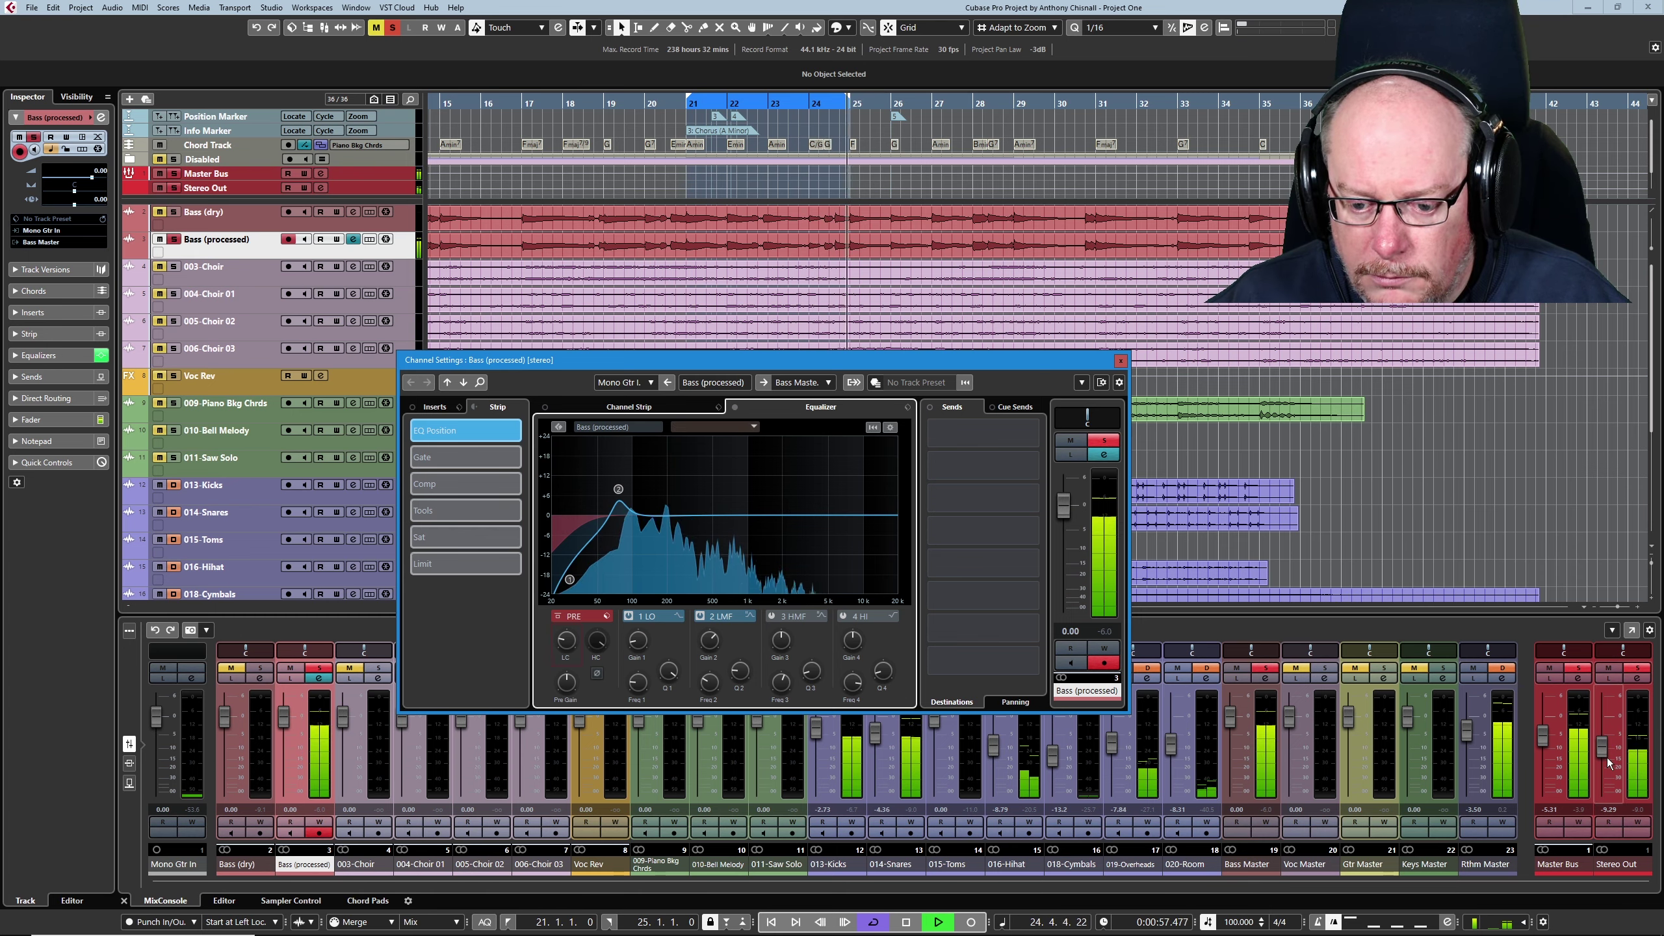
scroll(1607, 754, "up", 1)
left_click_drag(1607, 753, 1605, 748)
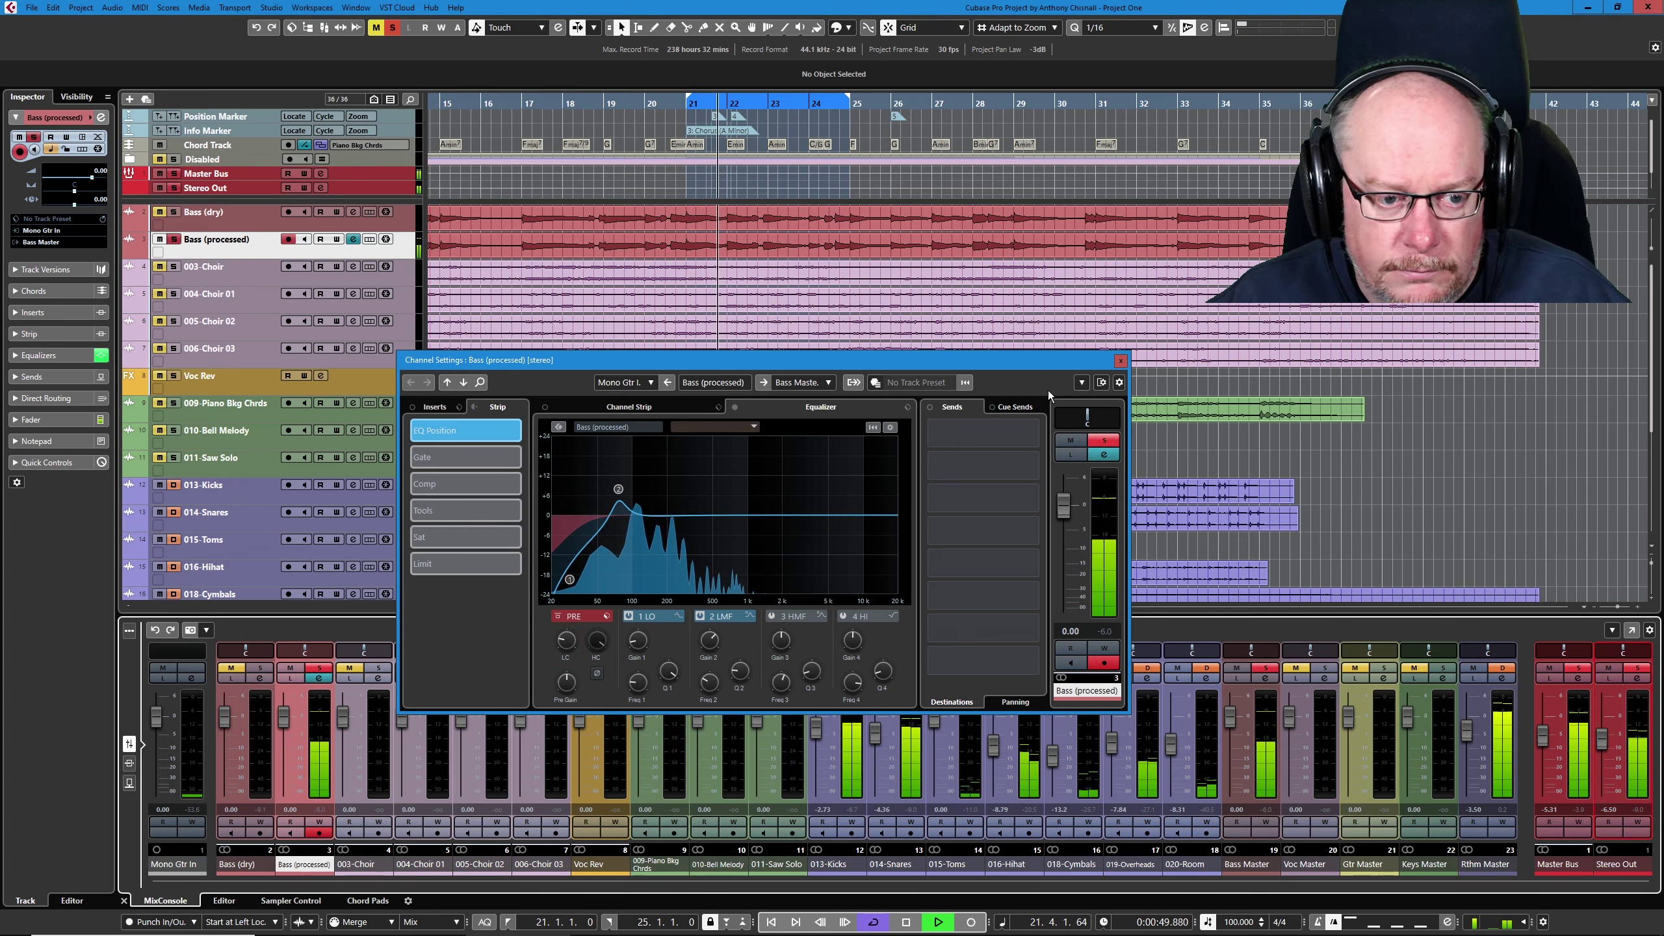
- A/B the channel EQ, then nudge the low boost to about 71 Hz, +9.2 dB
left_click(733, 406)
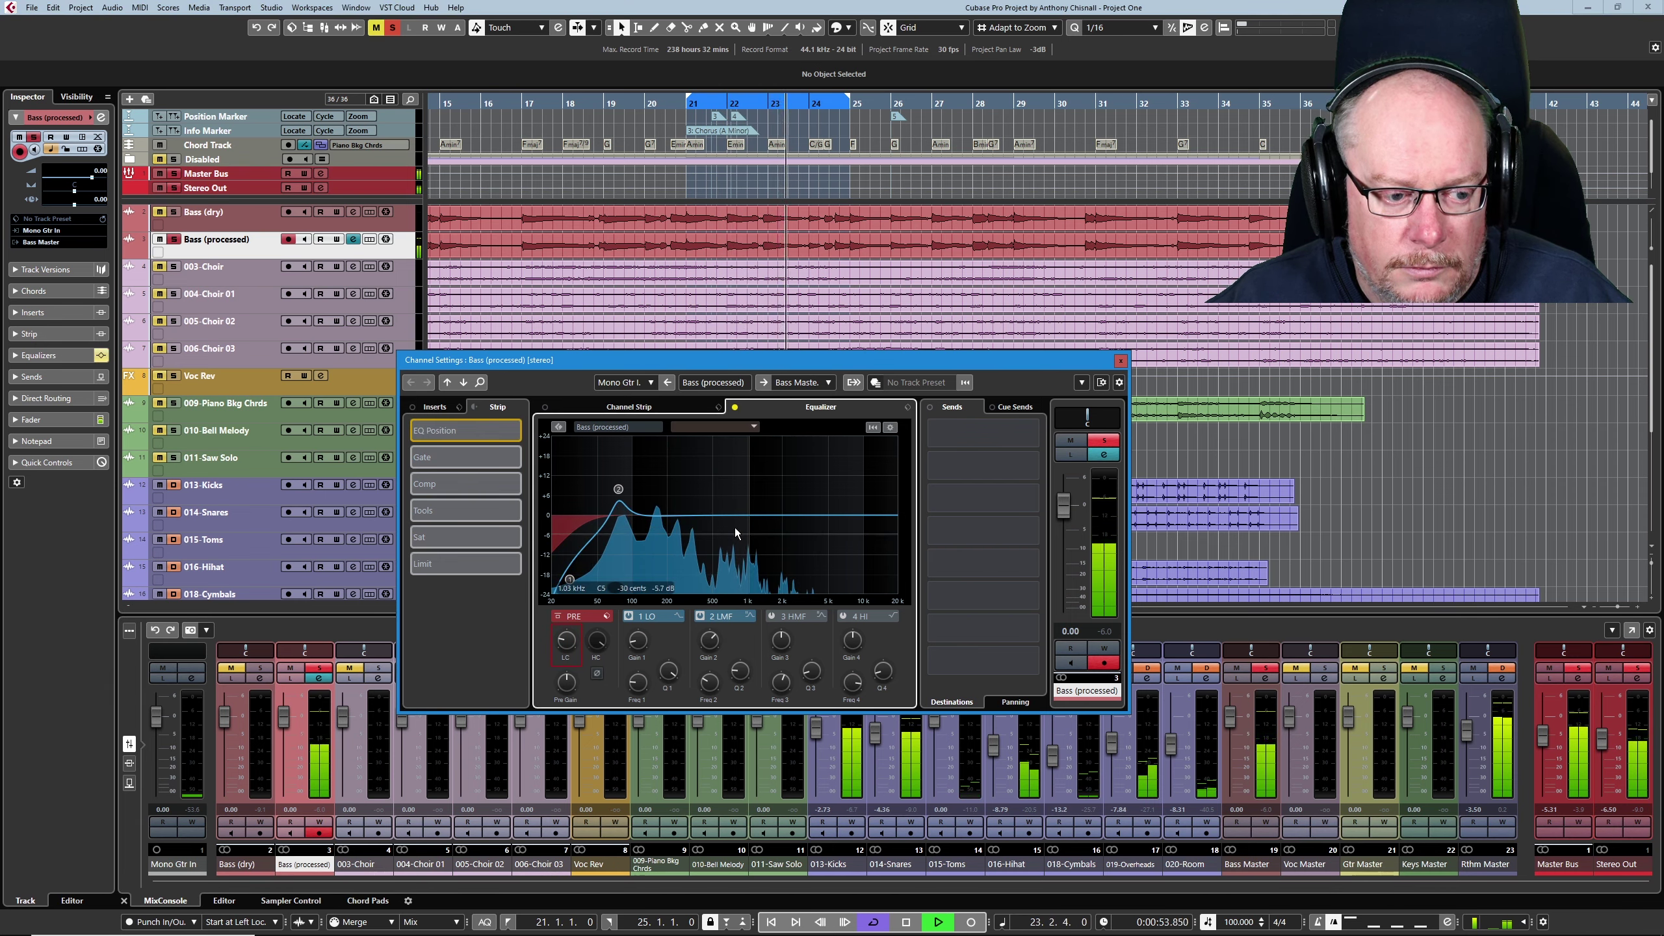
left_click(735, 408)
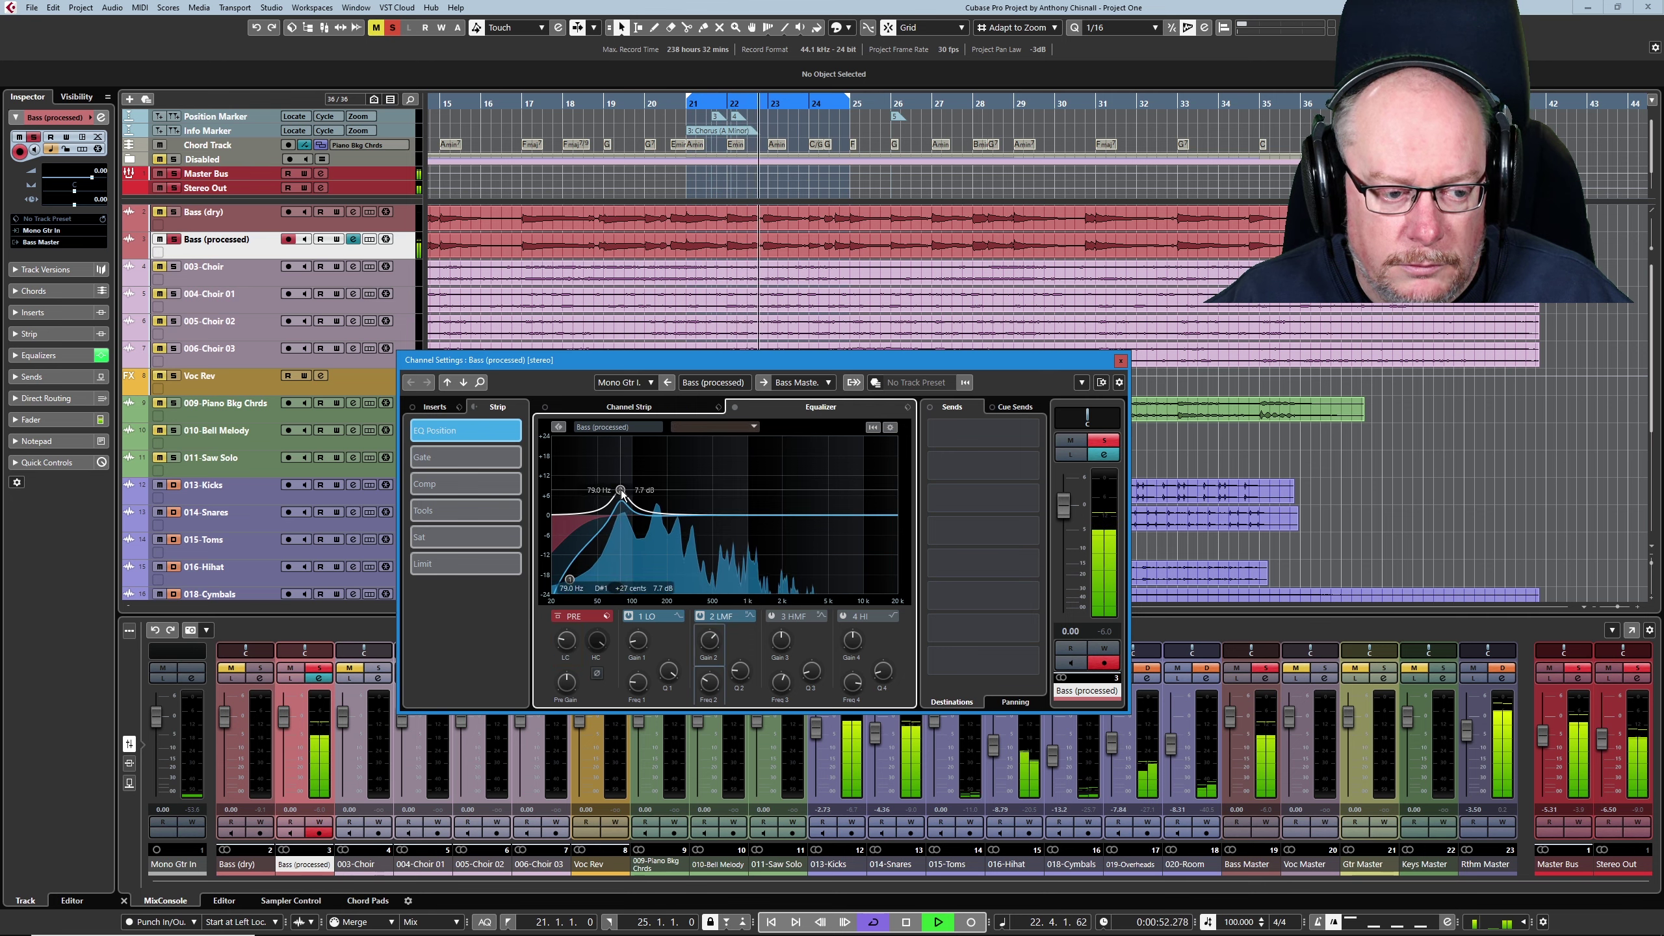
left_click_drag(618, 488, 616, 488)
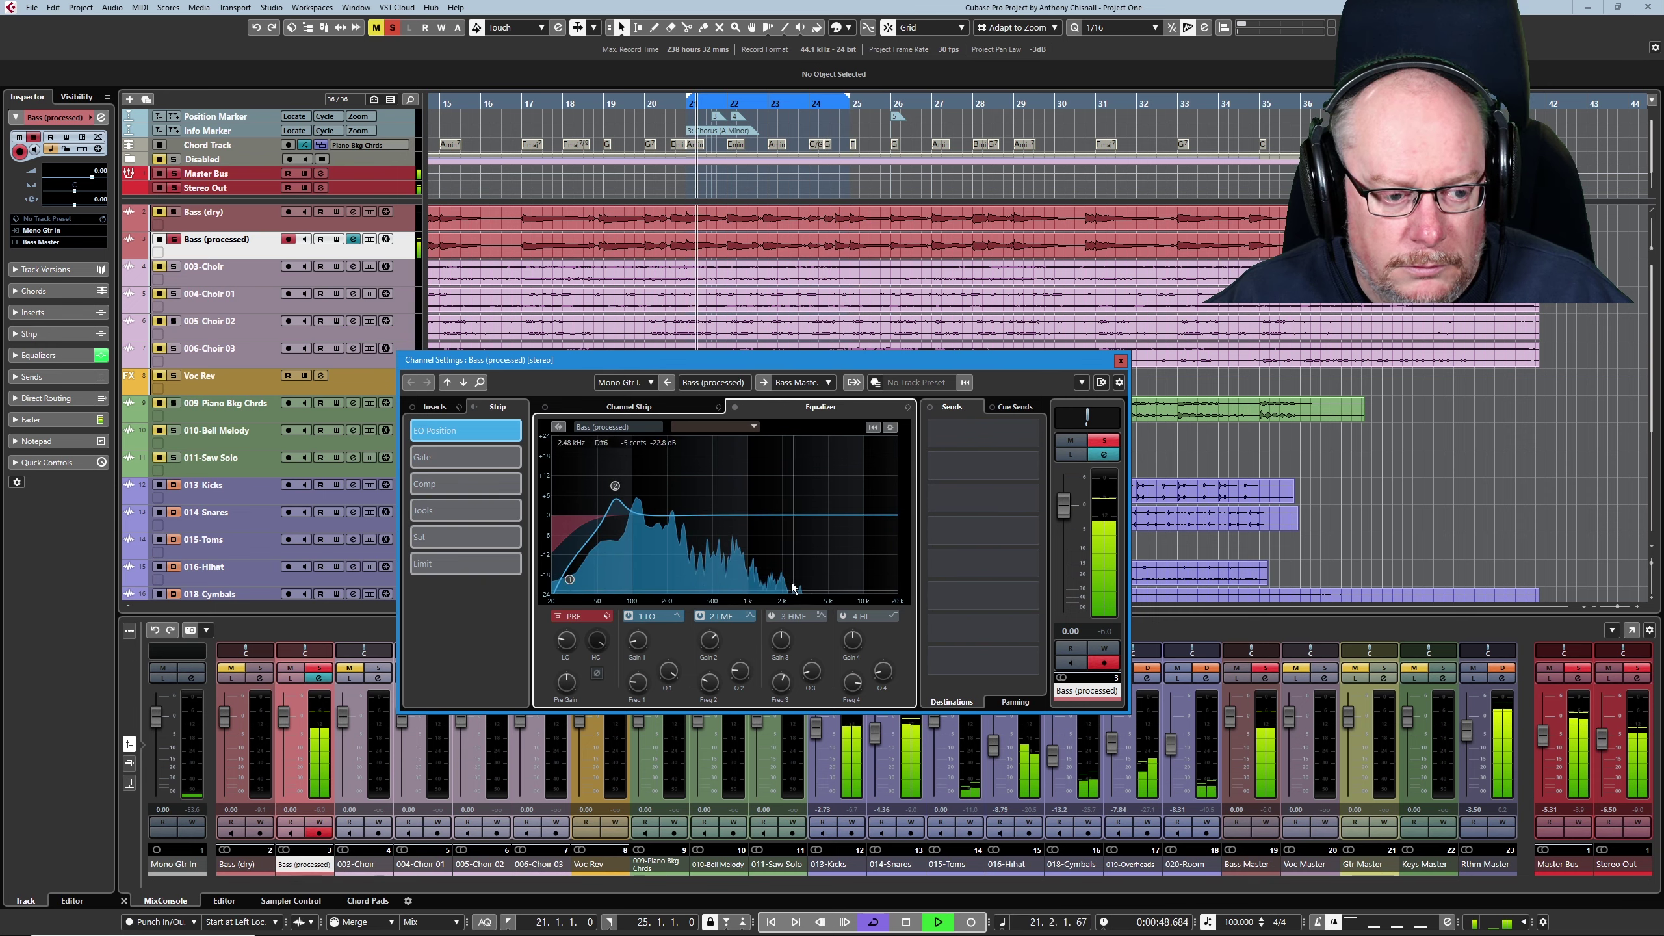
- Turn on EQ band 3 and cut about 7 dB near 250 Hz while auditioning the loop
left_click(772, 618)
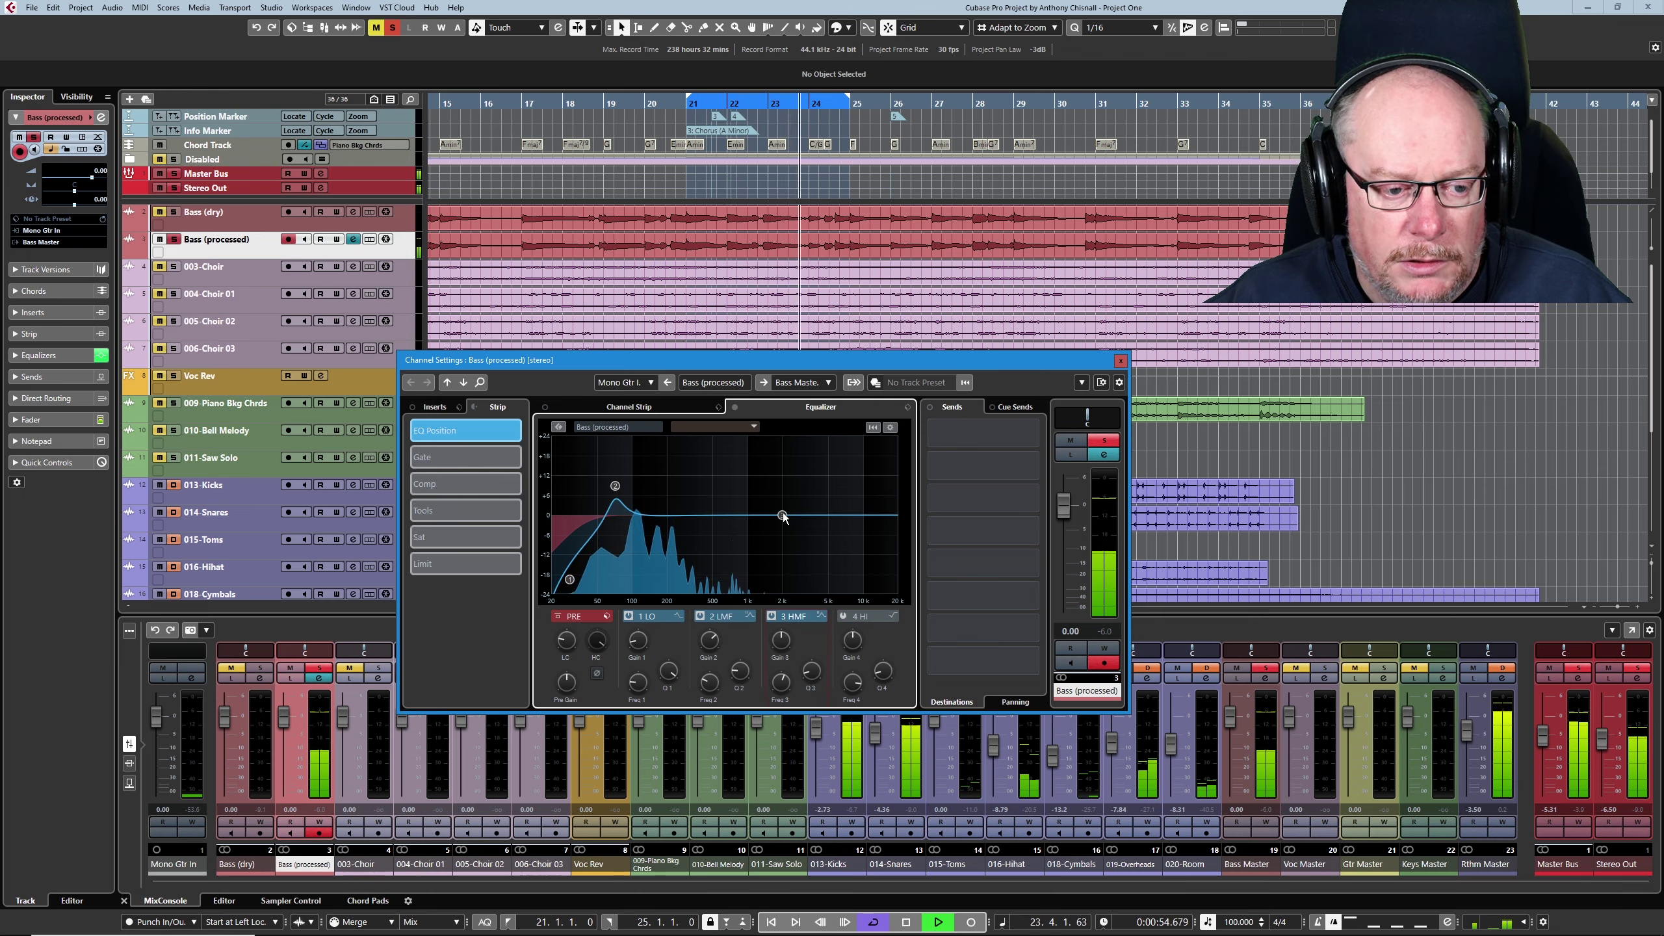
left_click_drag(782, 516, 678, 542)
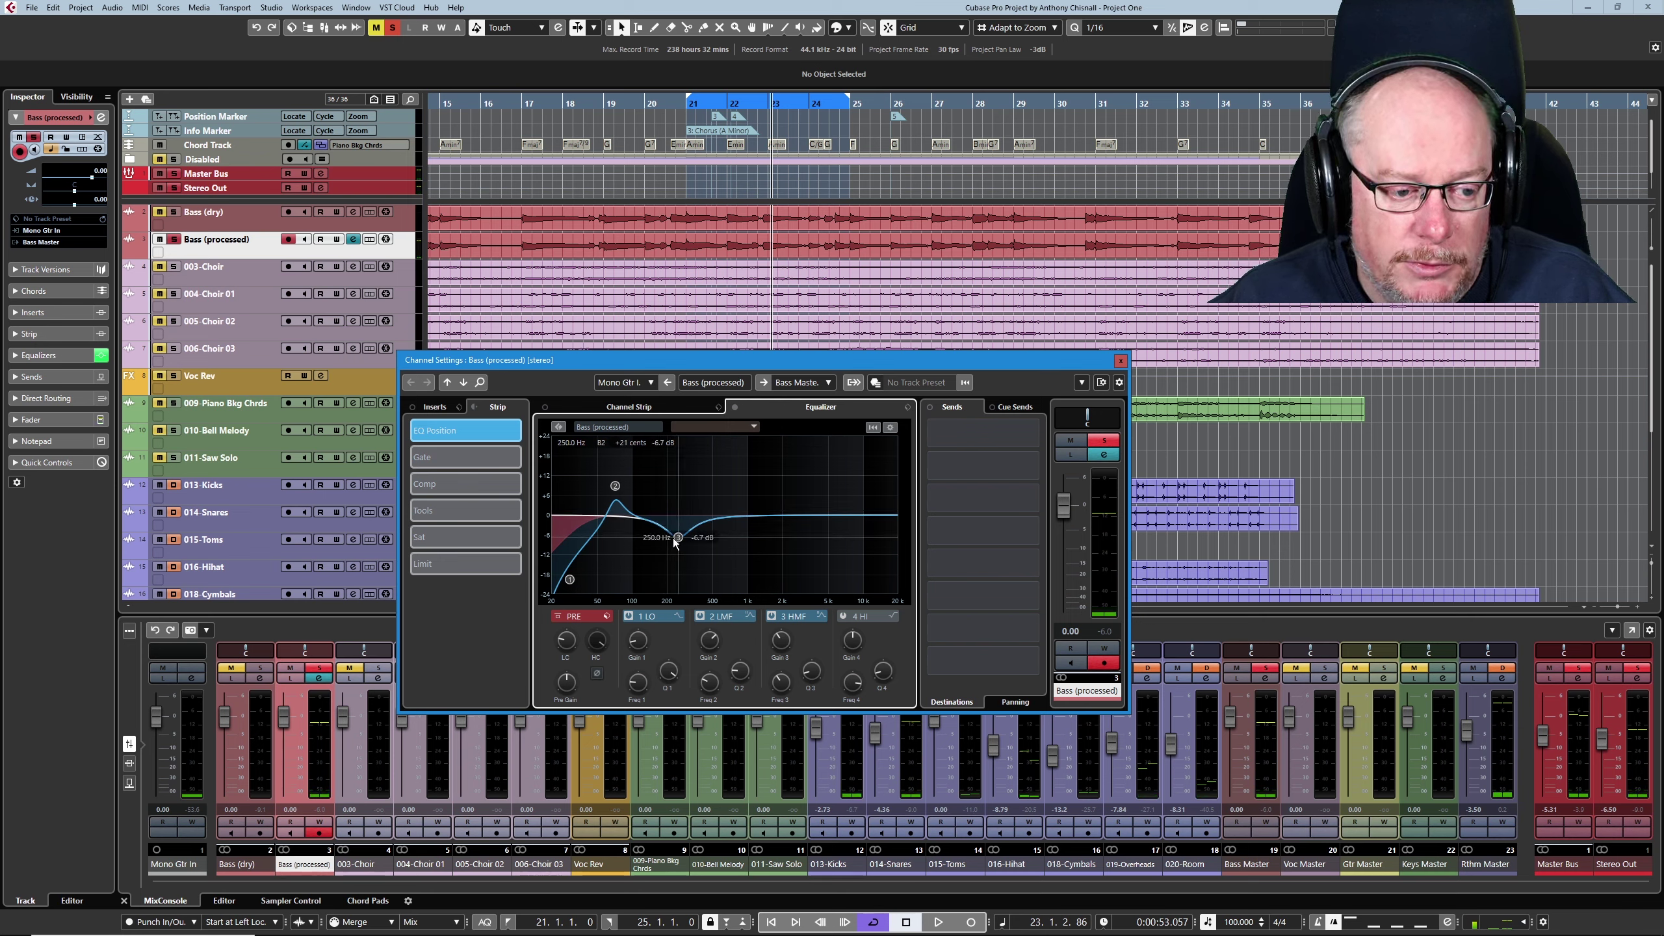
key("space")
mouse_move(677, 542)
left_mouse_down()
mouse_move(680, 443)
mouse_move(677, 471)
mouse_move(694, 468)
mouse_move(678, 536)
left_mouse_up()
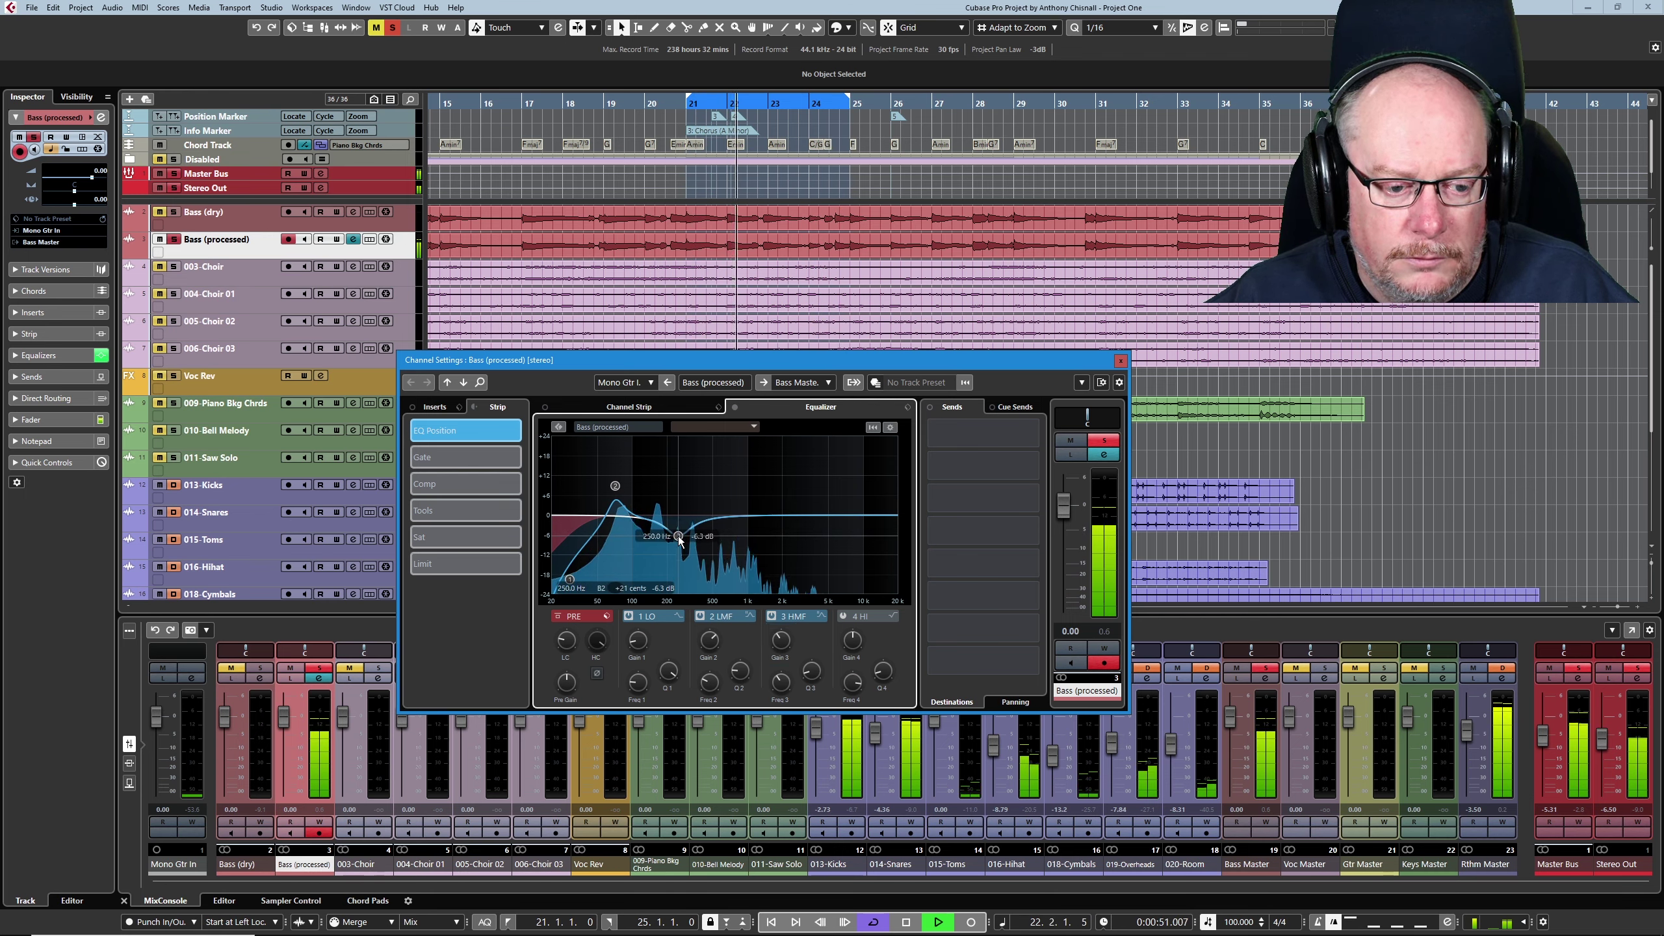
key("space")
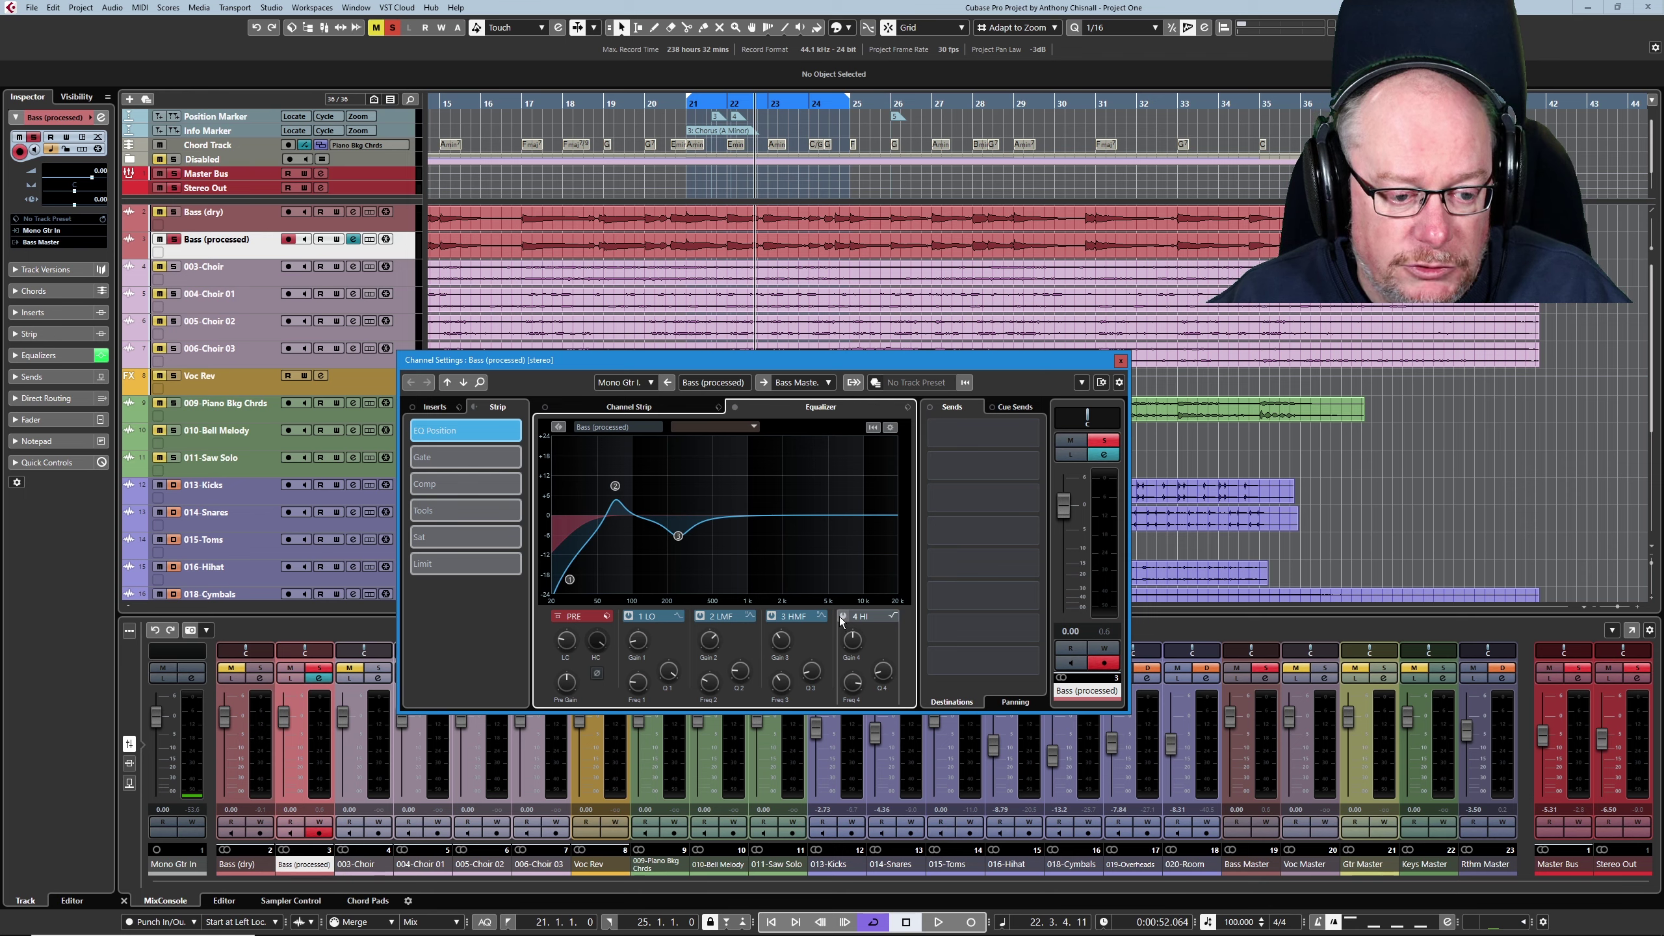
key("space")
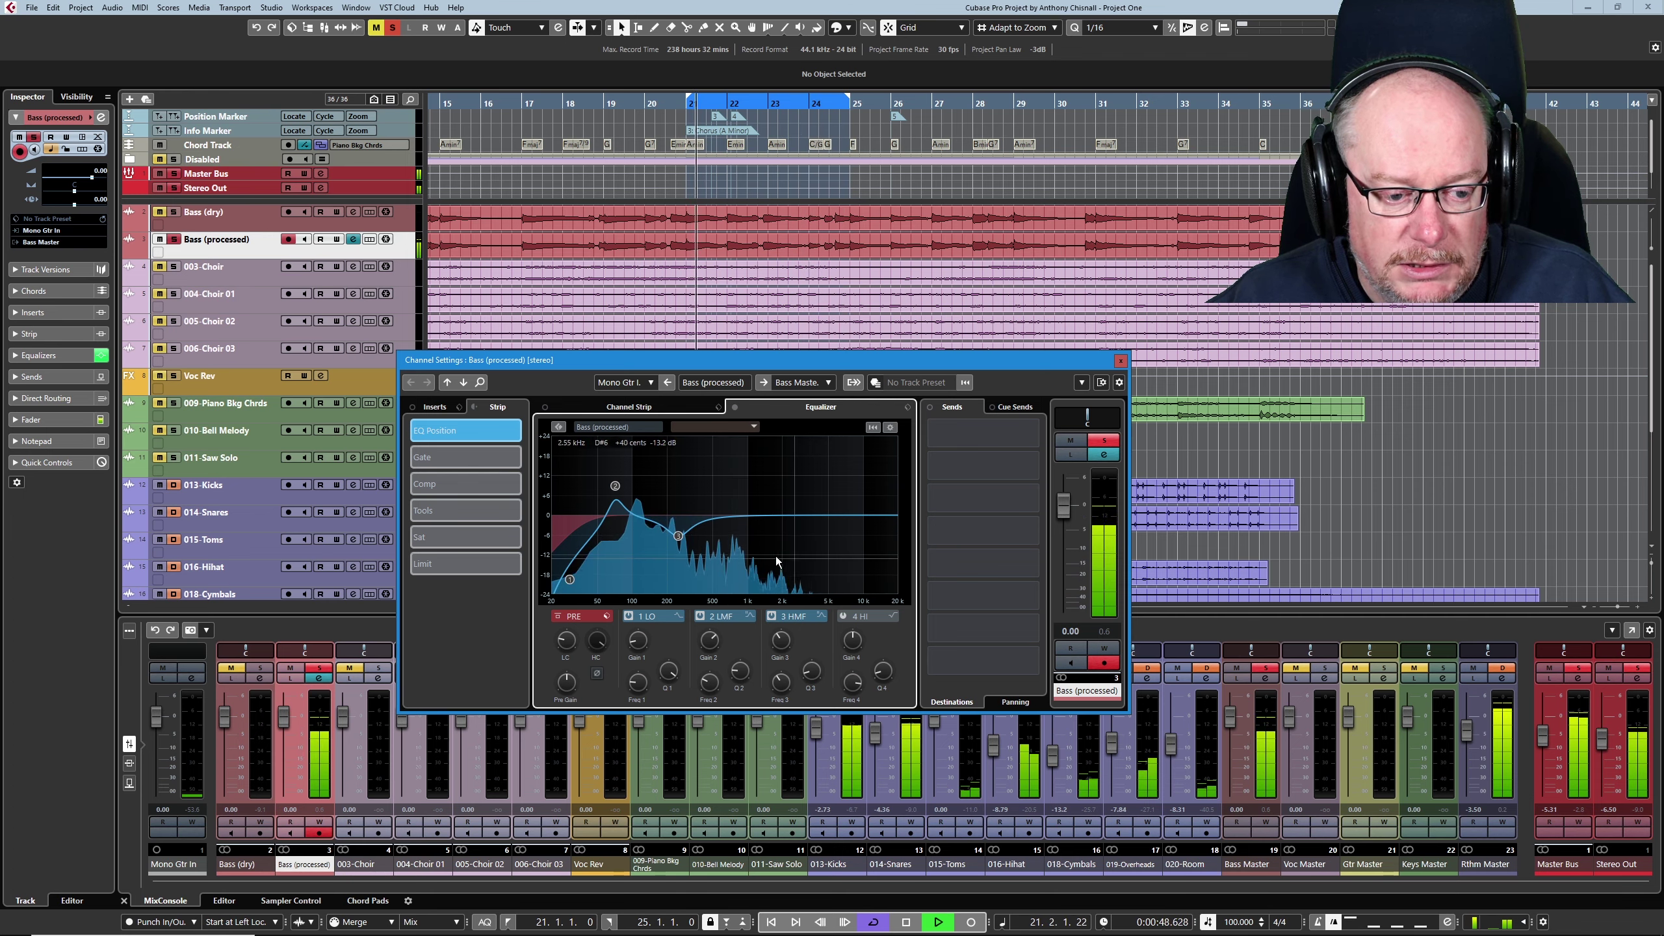
- Enable EQ band 4 as a Parametric I peak and raise a boost in the upper mids
left_click(844, 616)
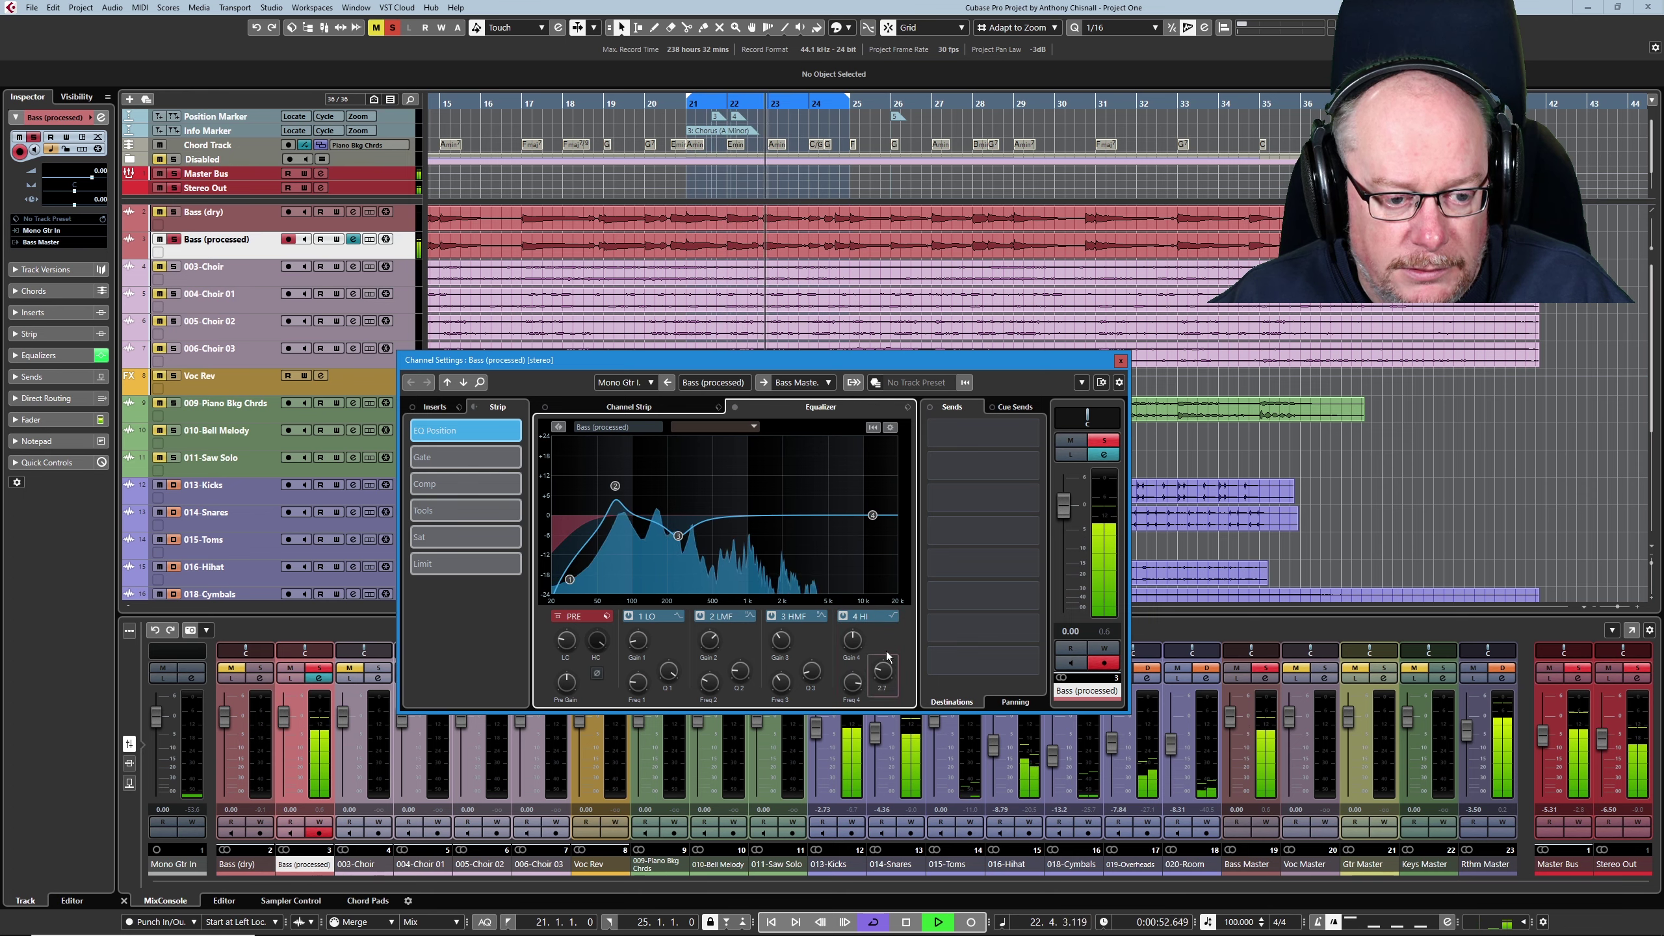
left_click(893, 616)
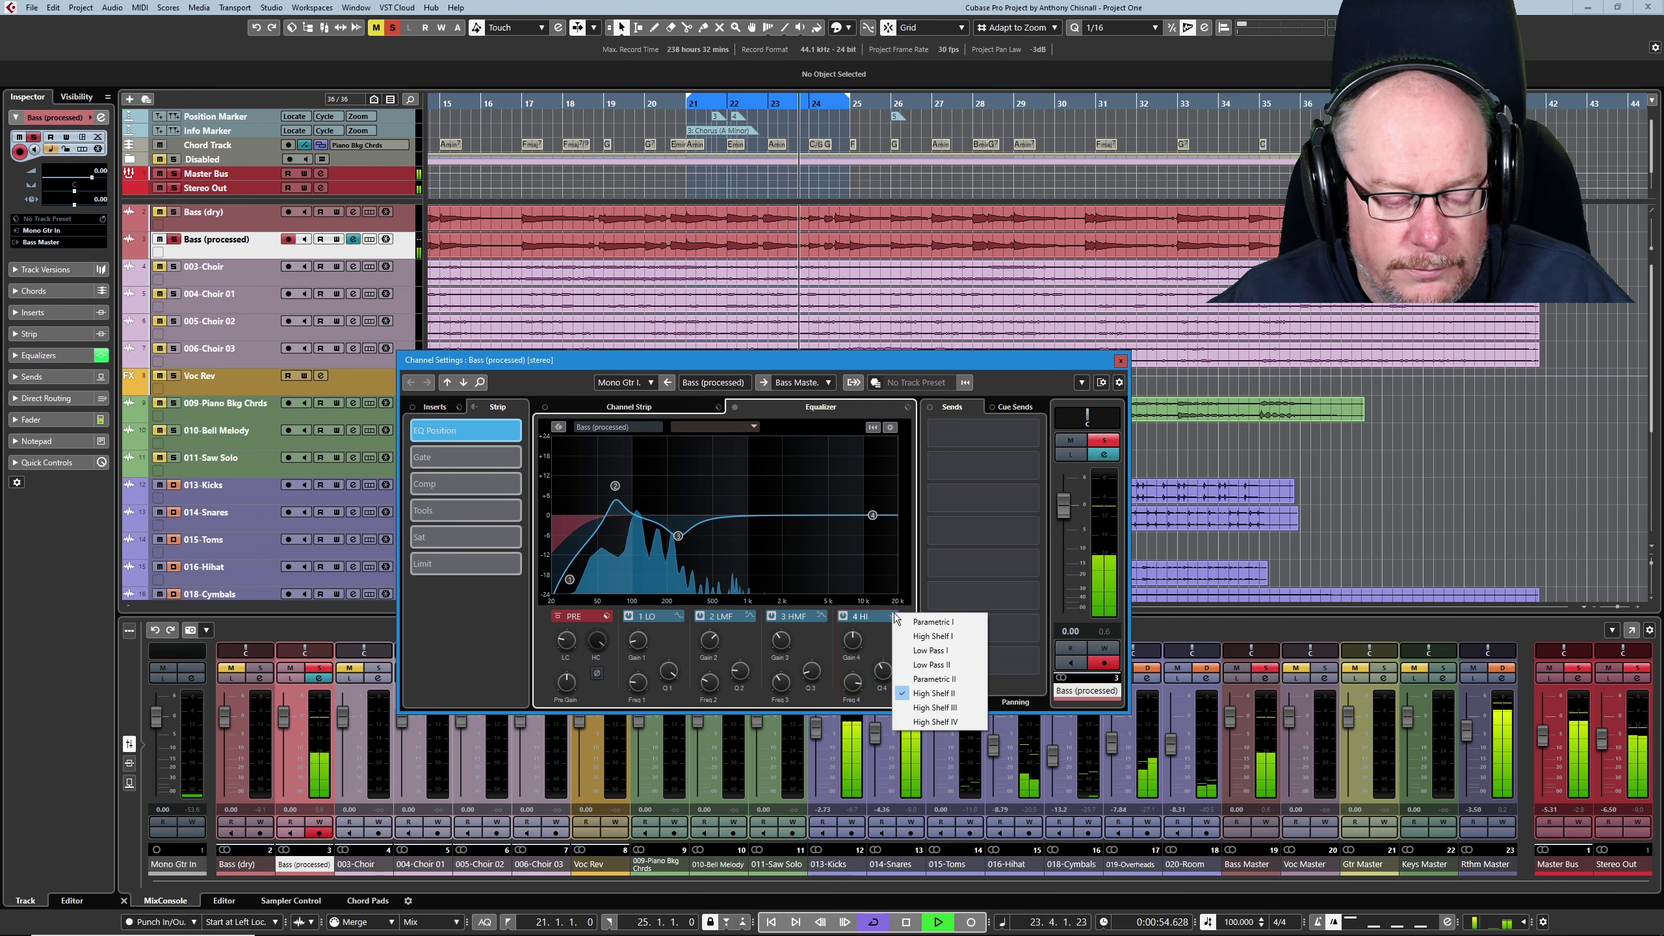
left_click(930, 621)
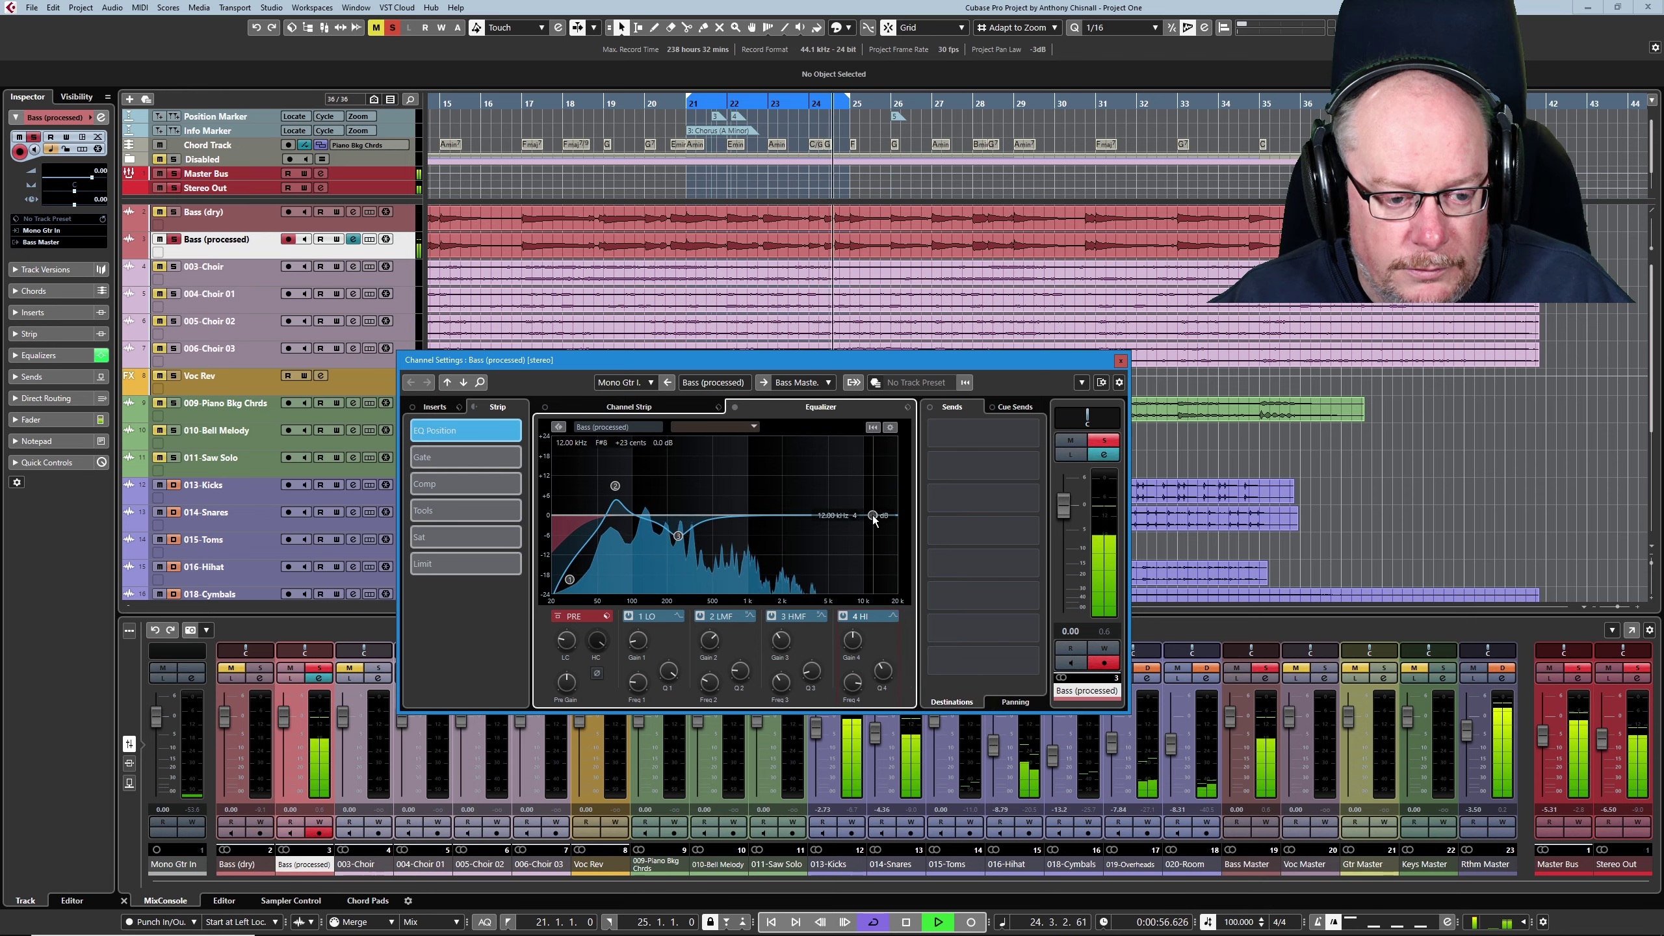
left_click_drag(864, 513, 780, 457)
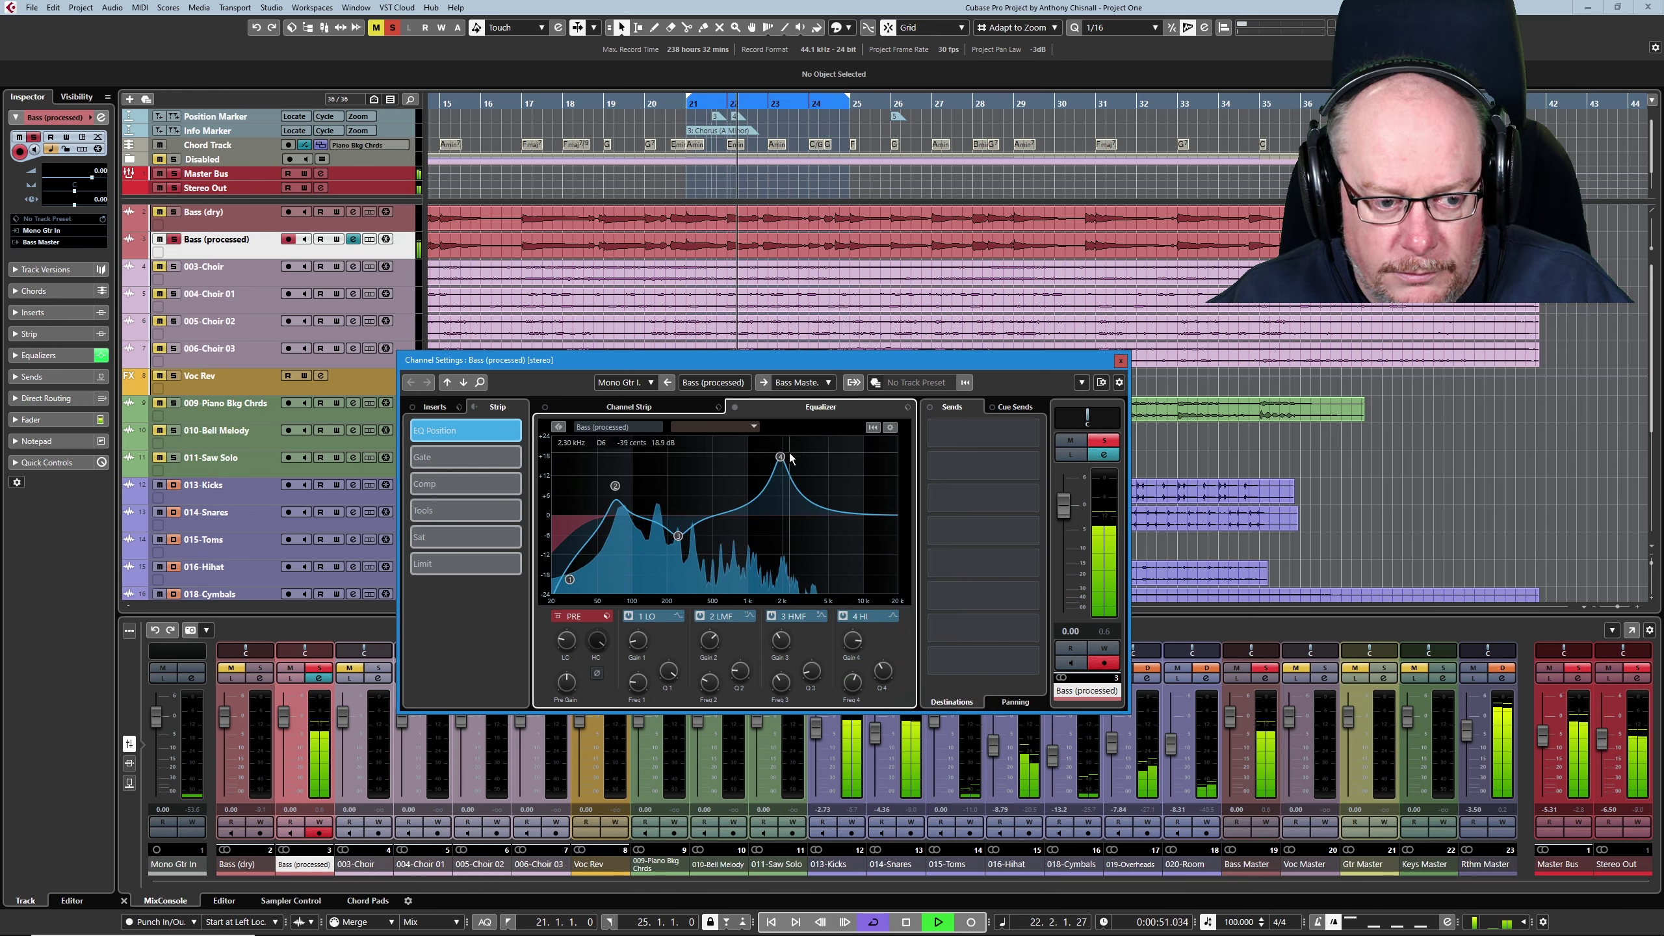
left_click_drag(780, 457, 769, 499)
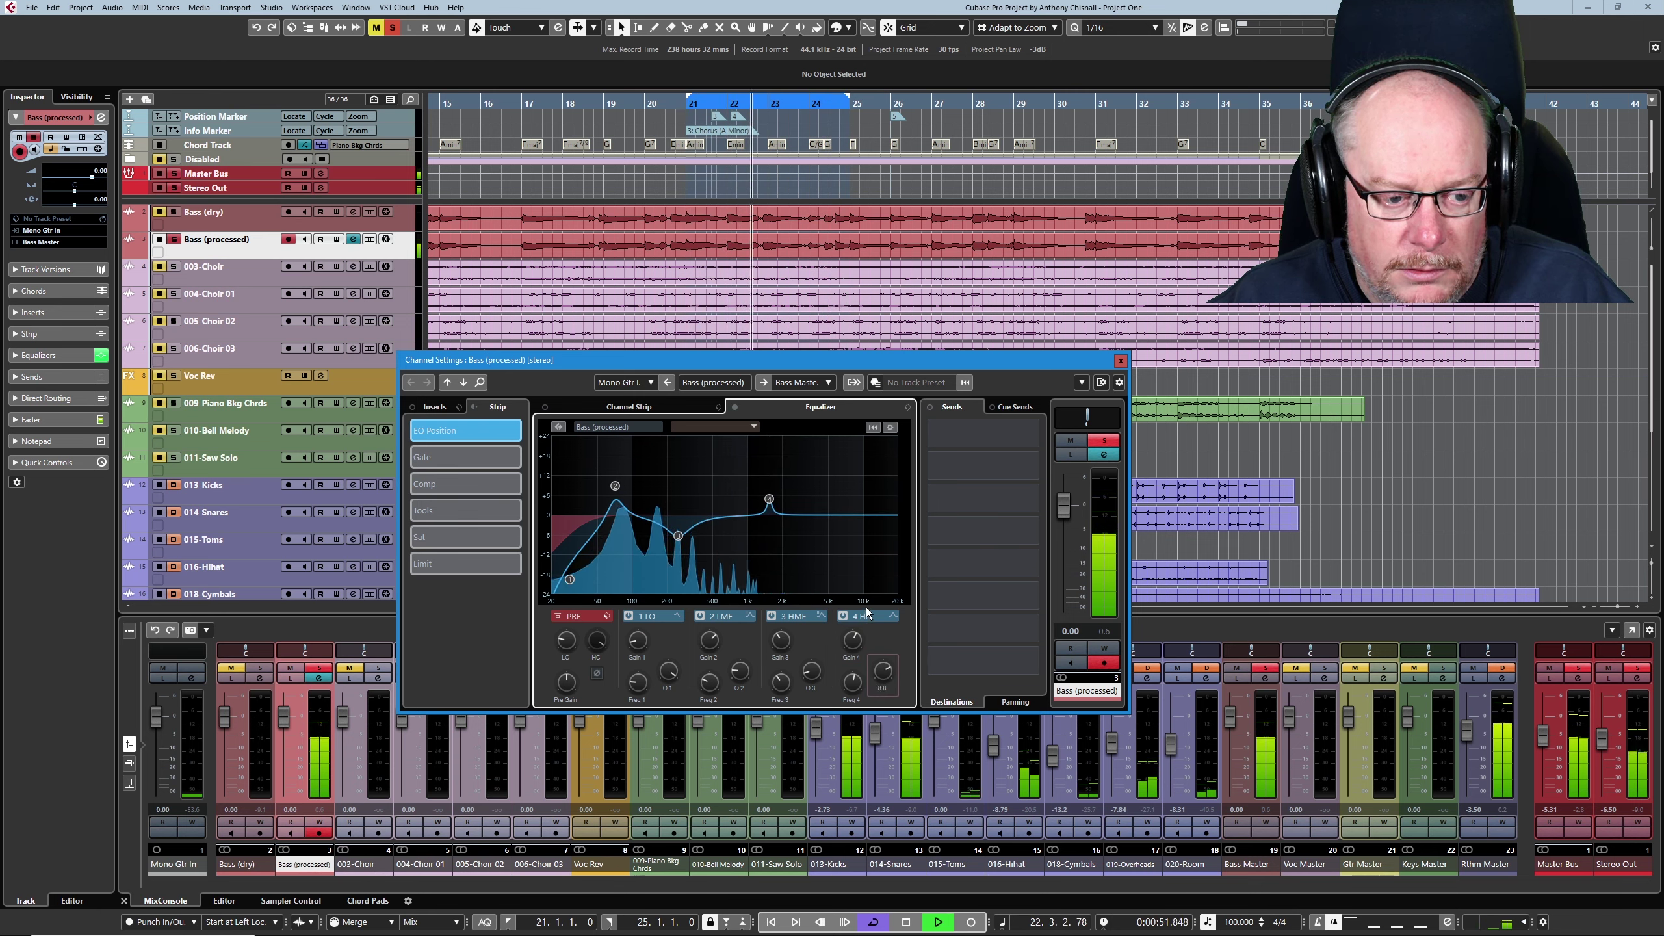
- Settle the peak at 1.50 kHz, +6.1 dB, and lift Stereo Out to about -2.7 dB
key("space")
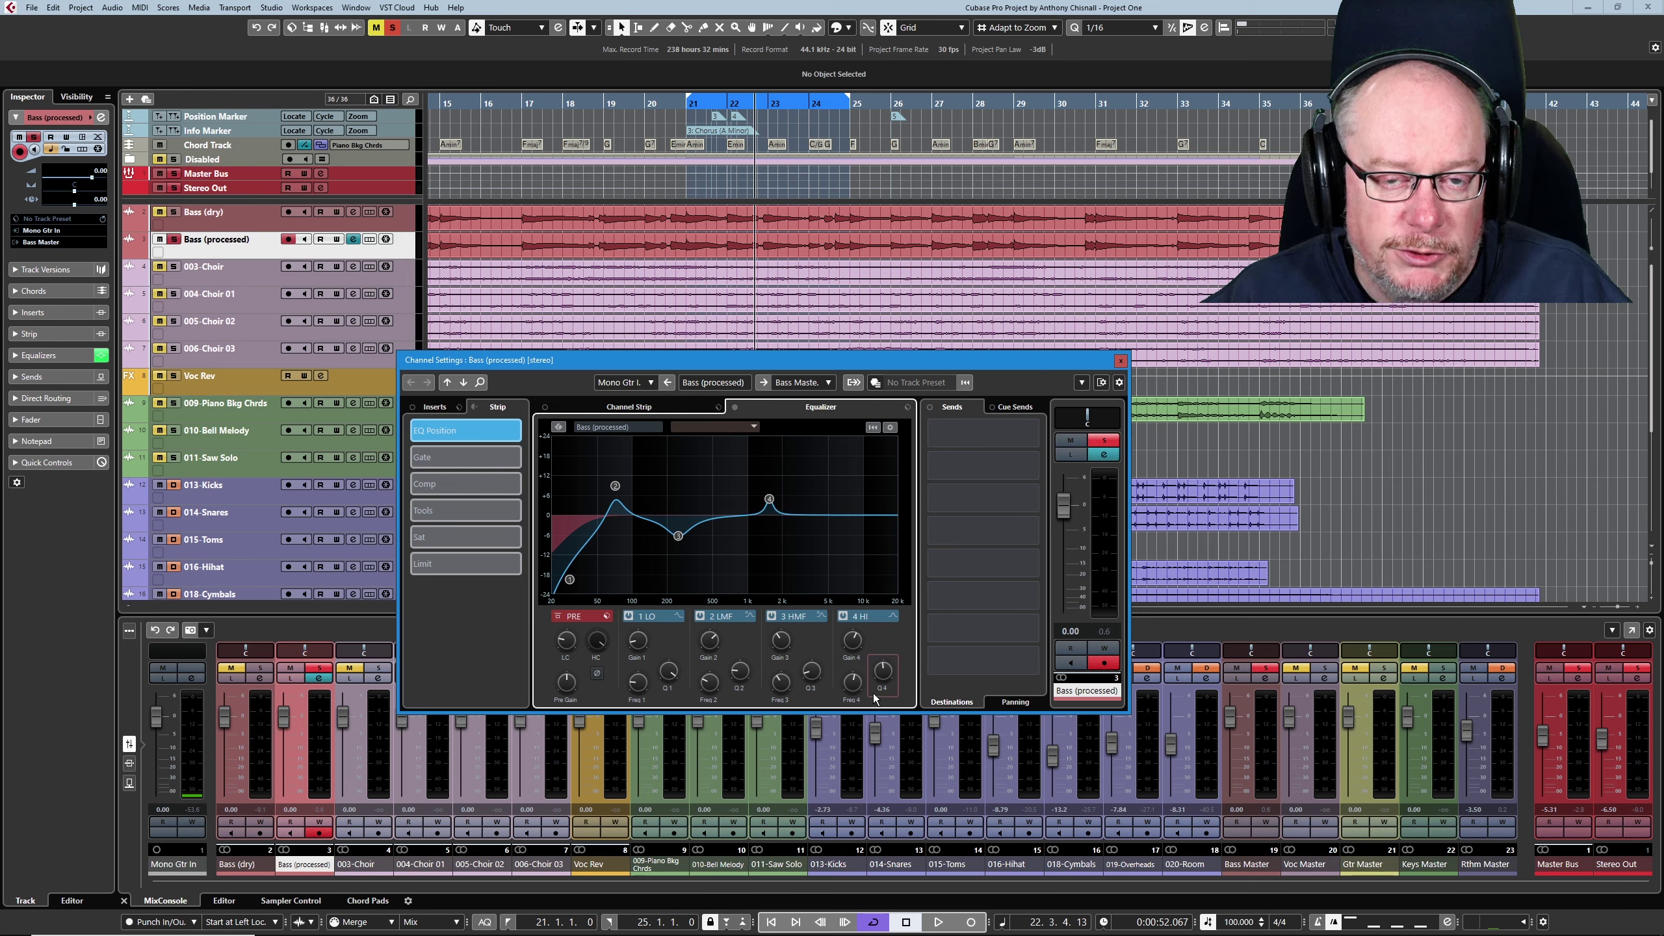
mouse_move(771, 505)
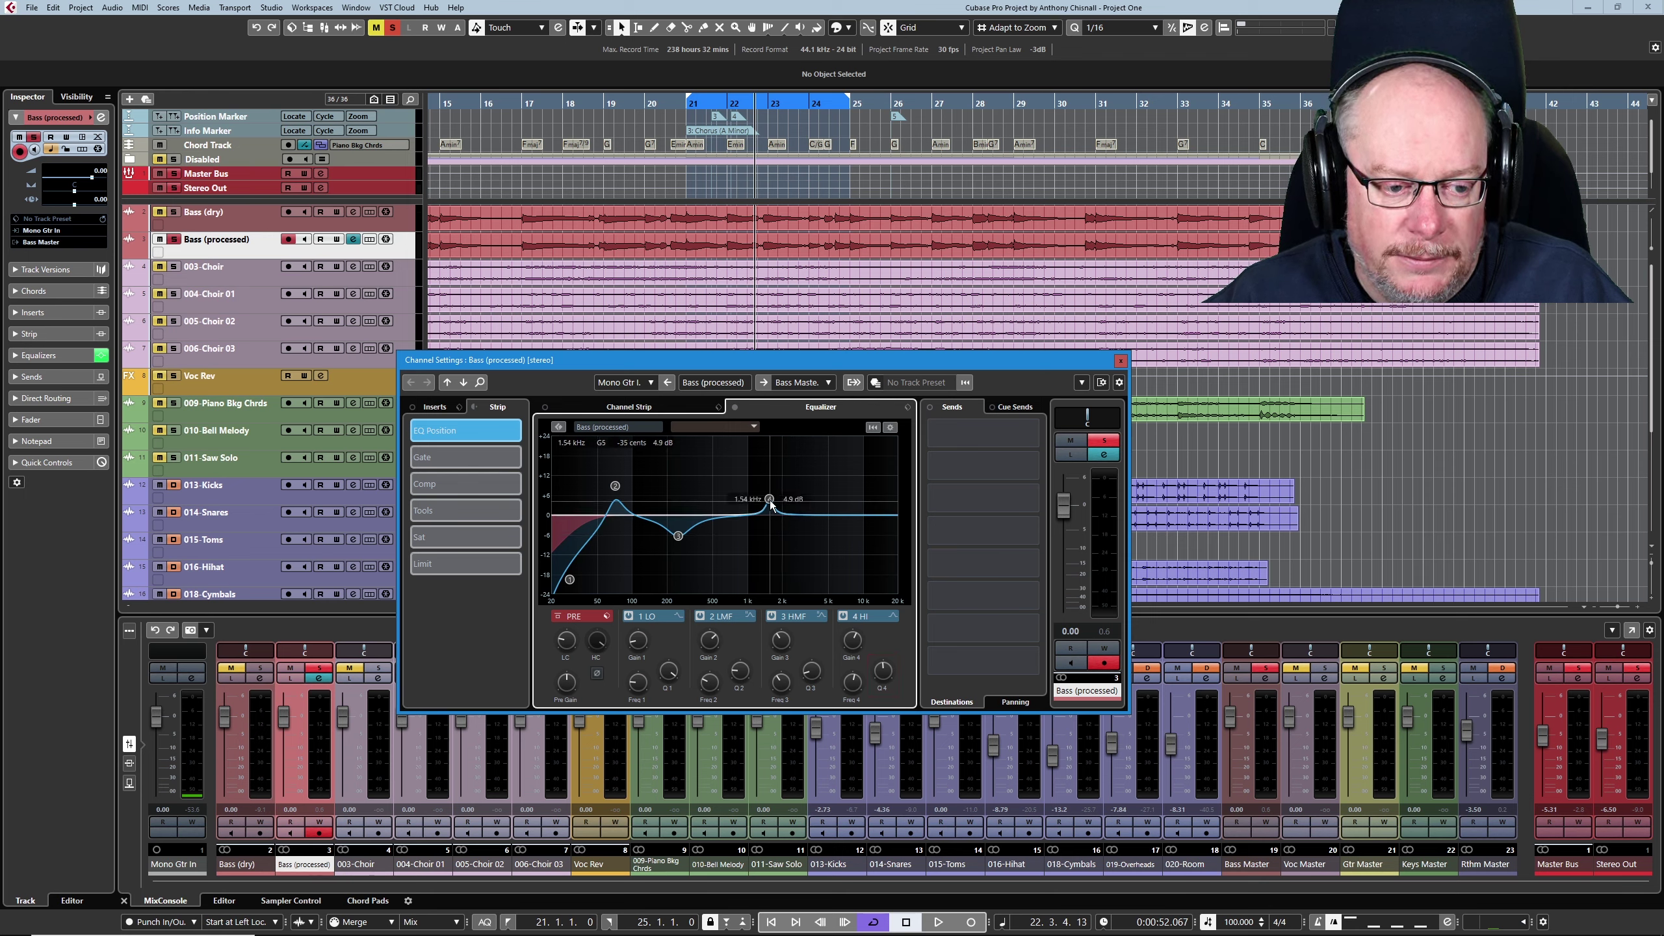
left_click_drag(771, 502, 769, 498)
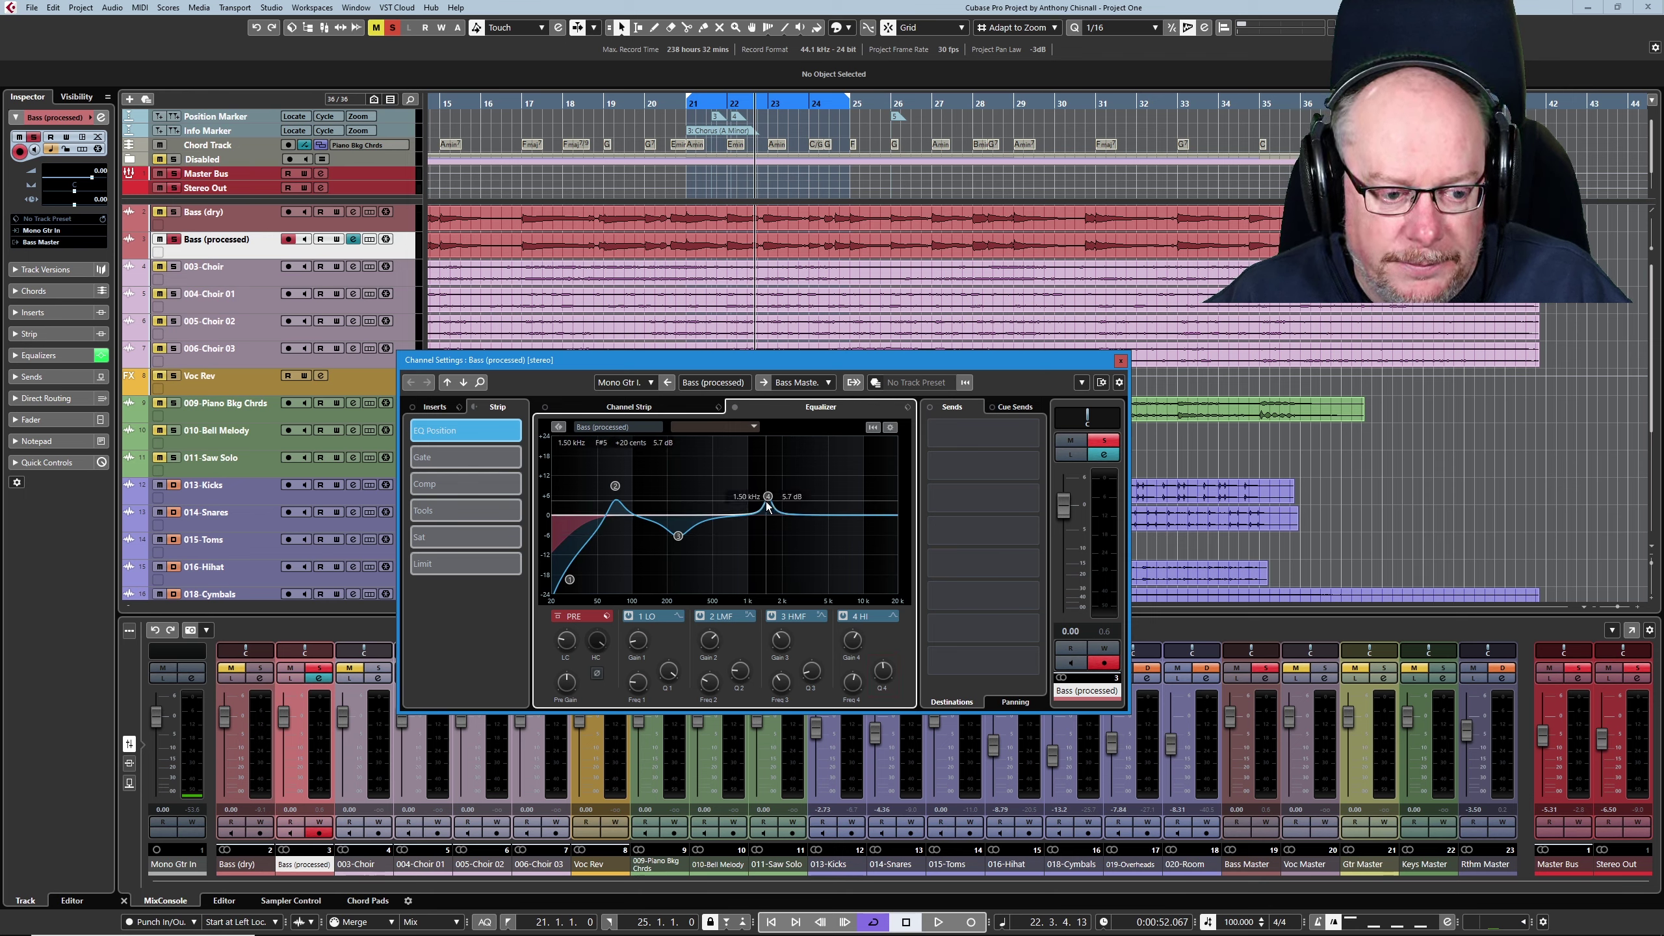
key("space")
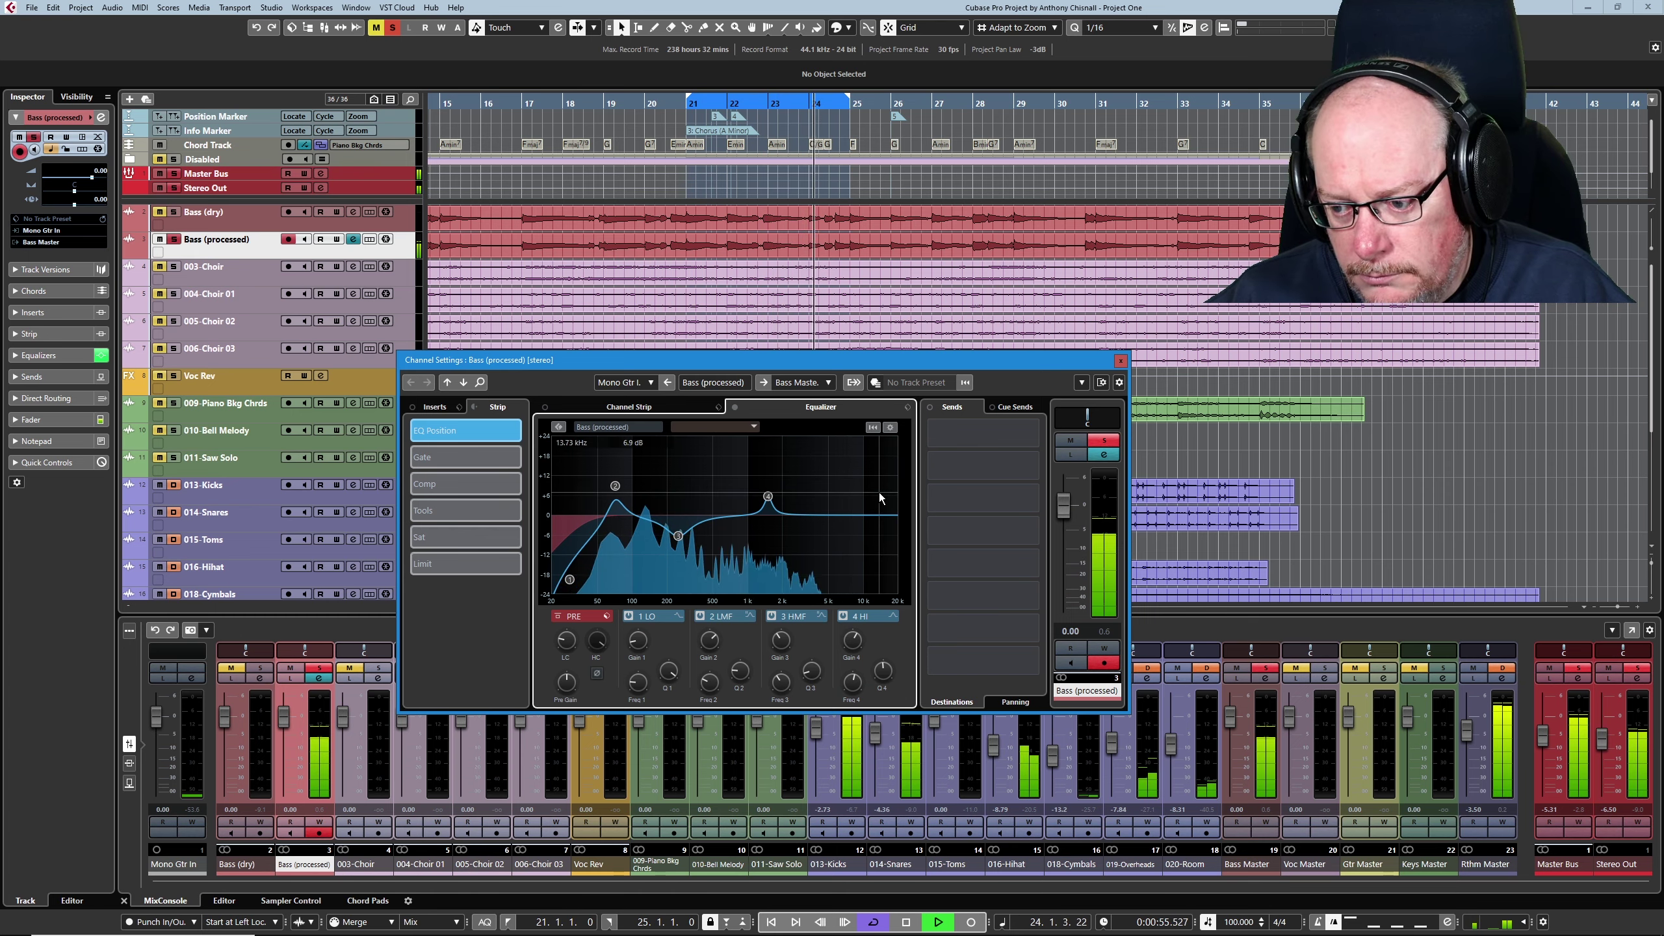
left_click_drag(1604, 745, 1612, 731)
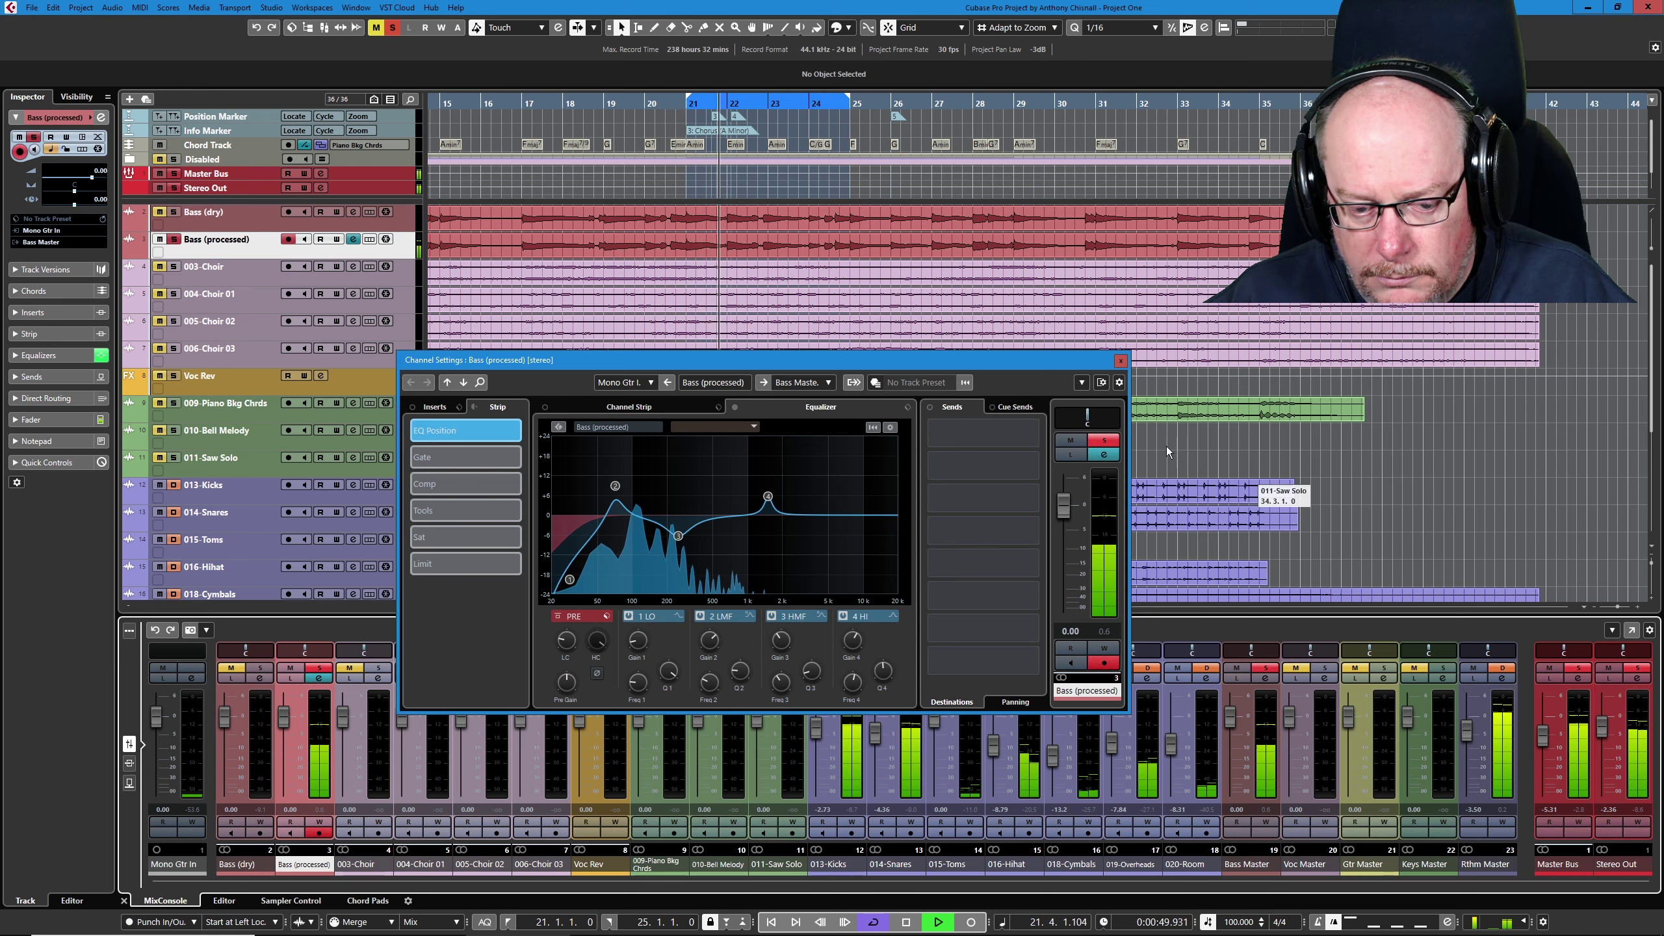
- A/B the bass EQ with bypass, leave it active, stop playback, and open the MixConsole window
left_click(734, 407)
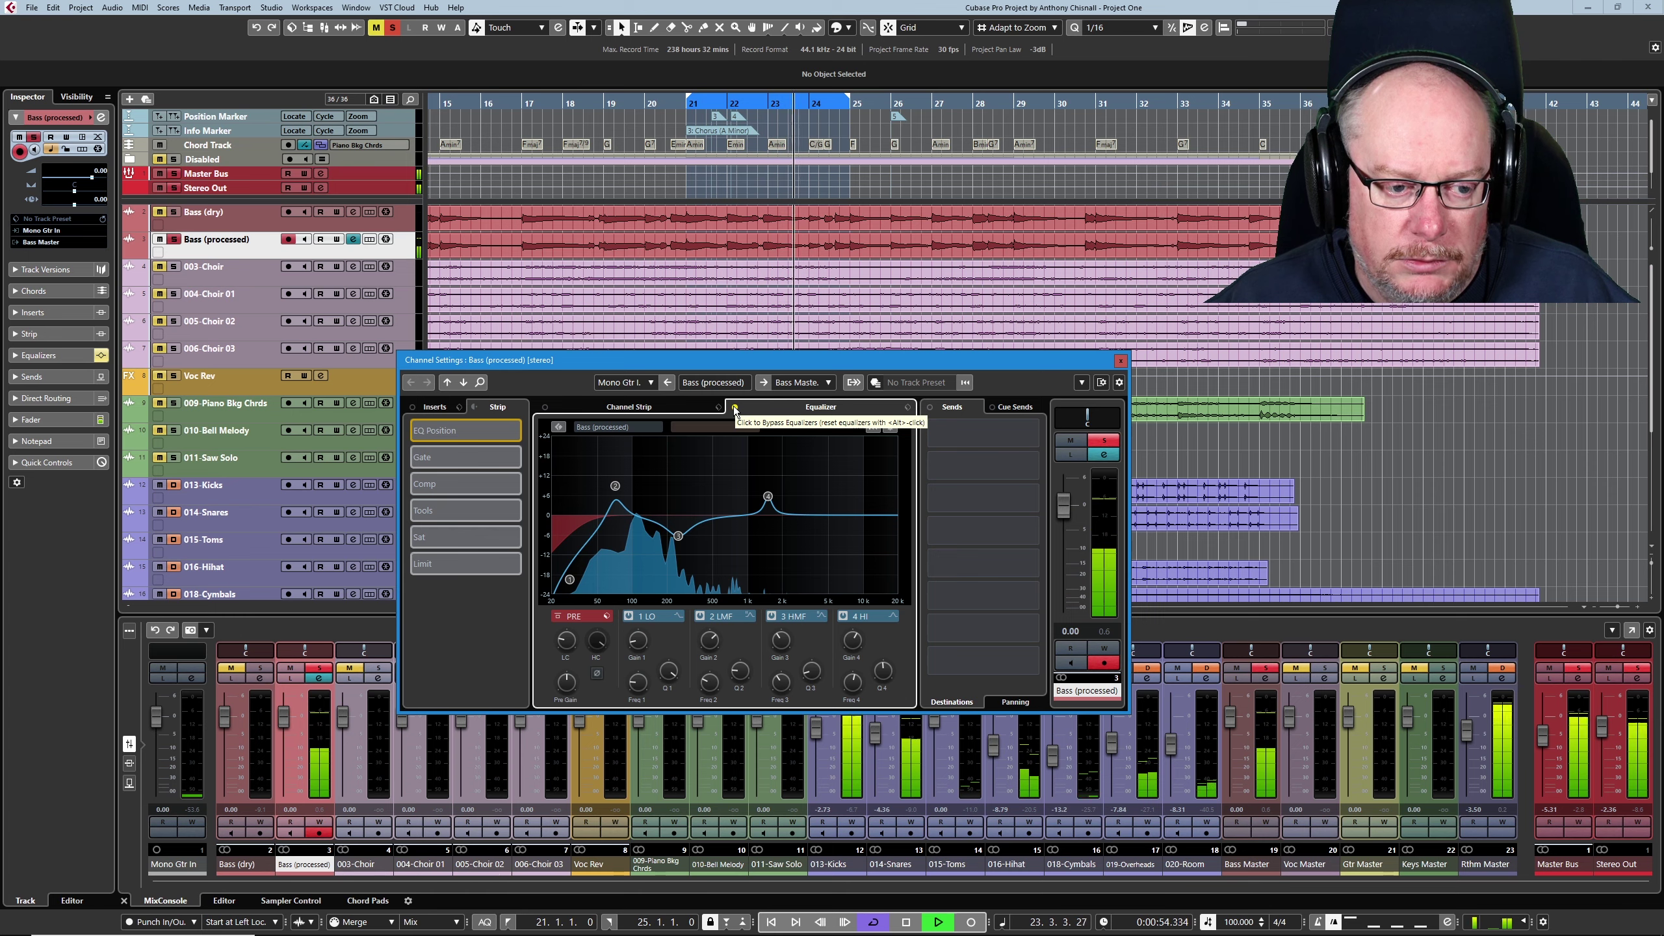
left_click(735, 407)
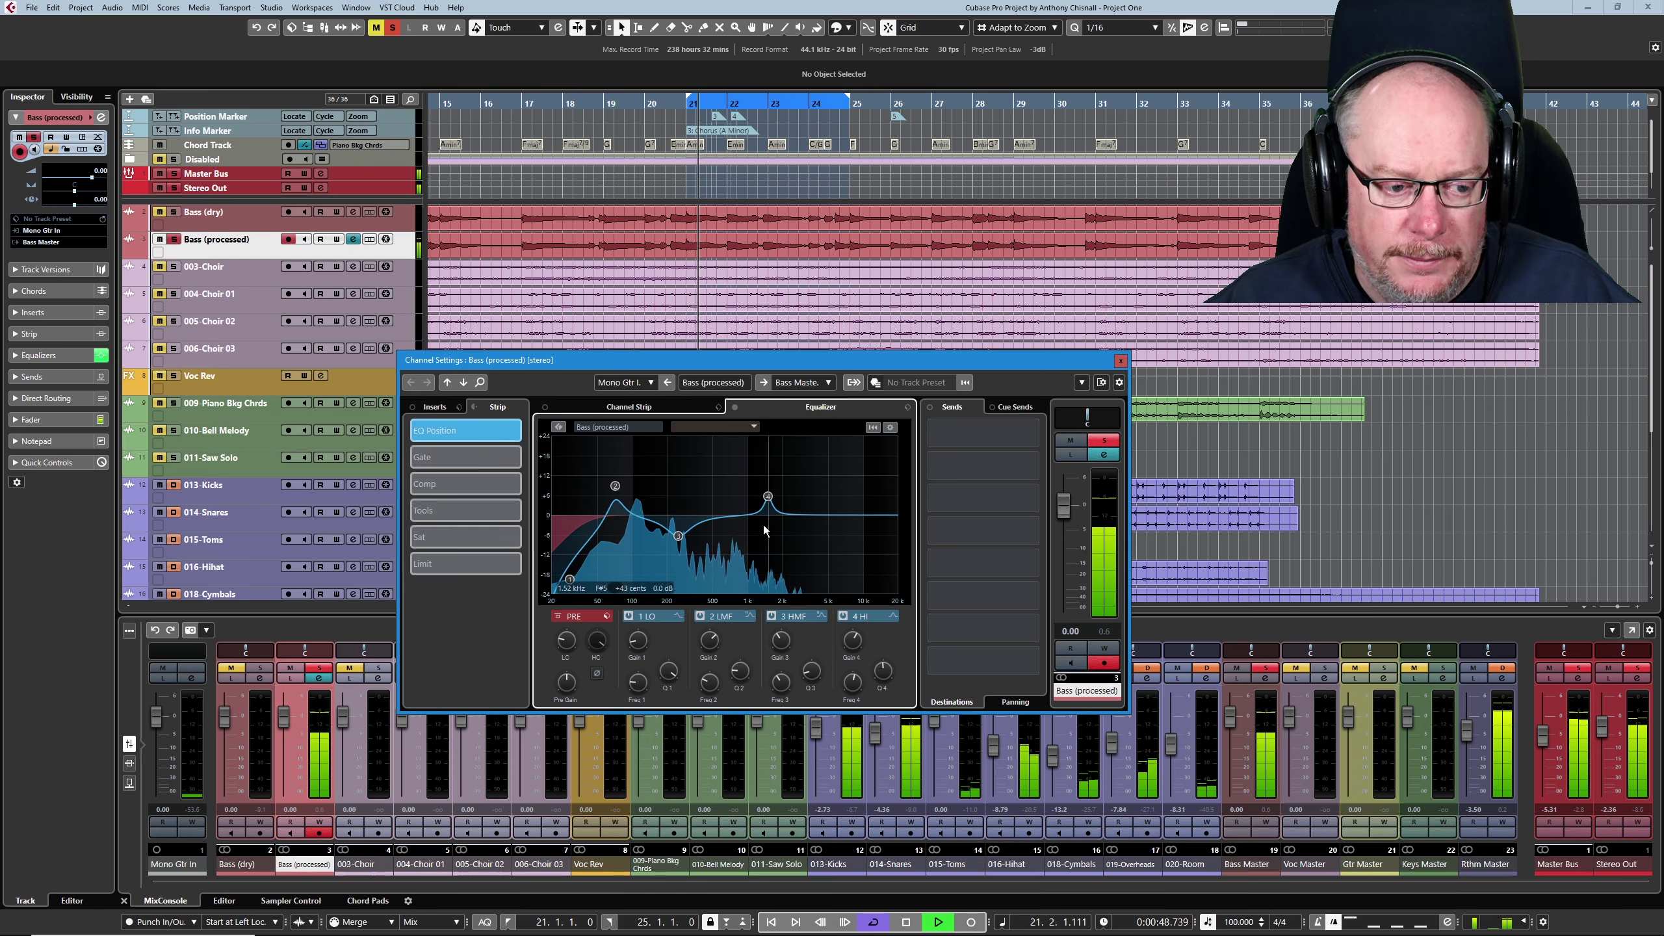
key("space")
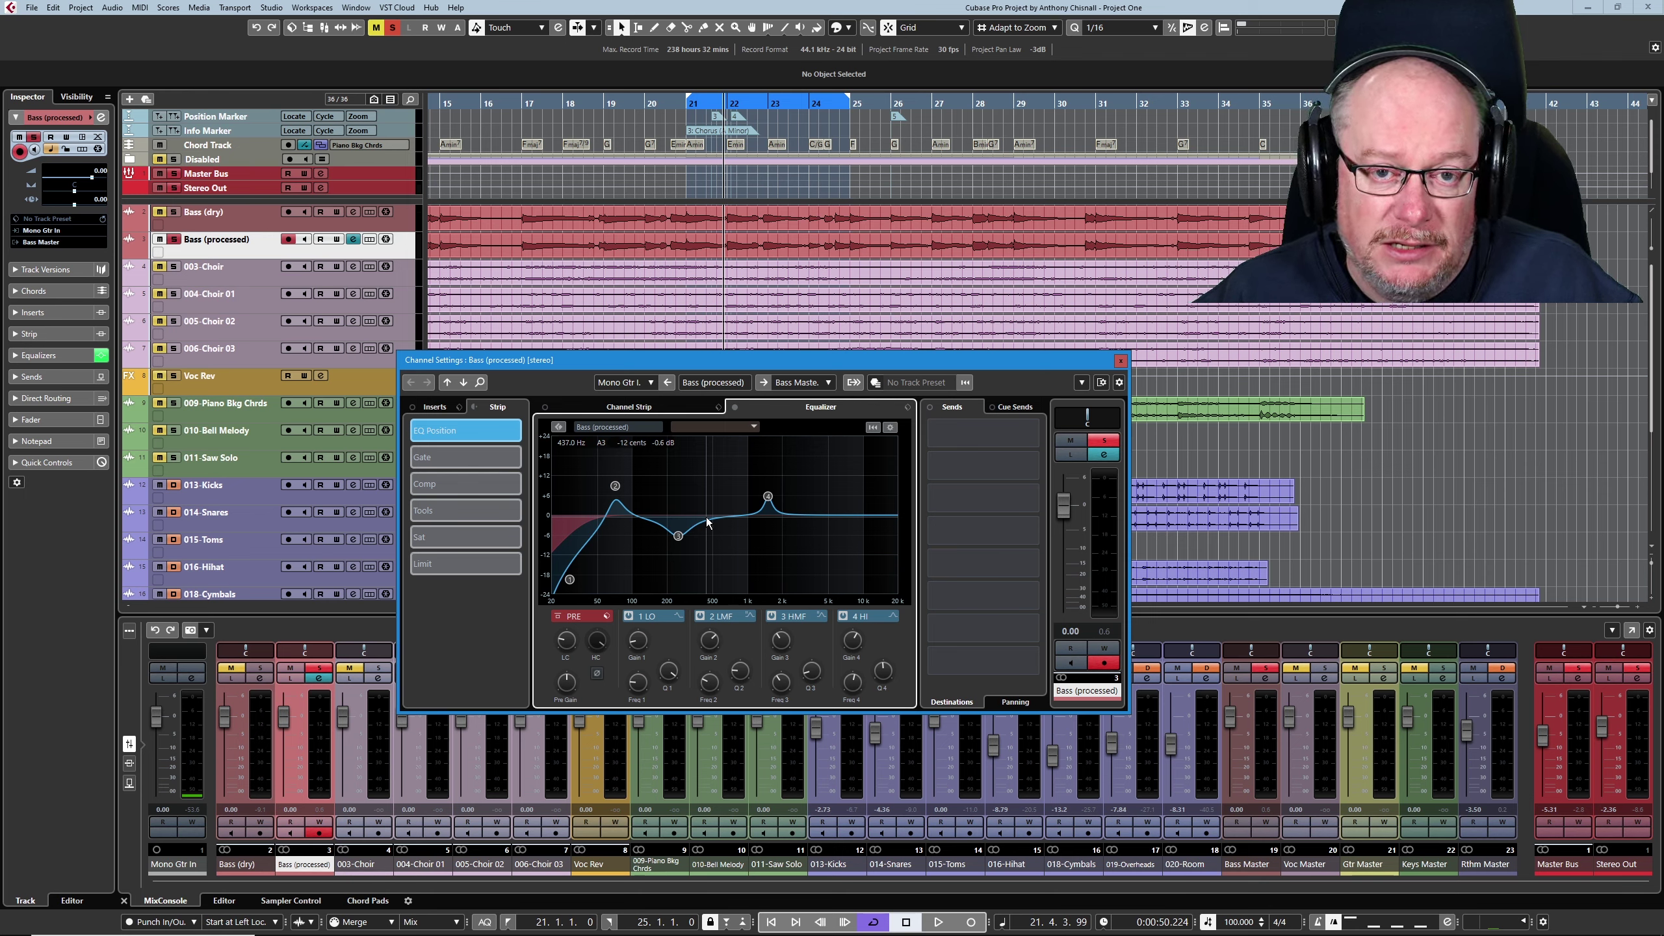
key("F3")
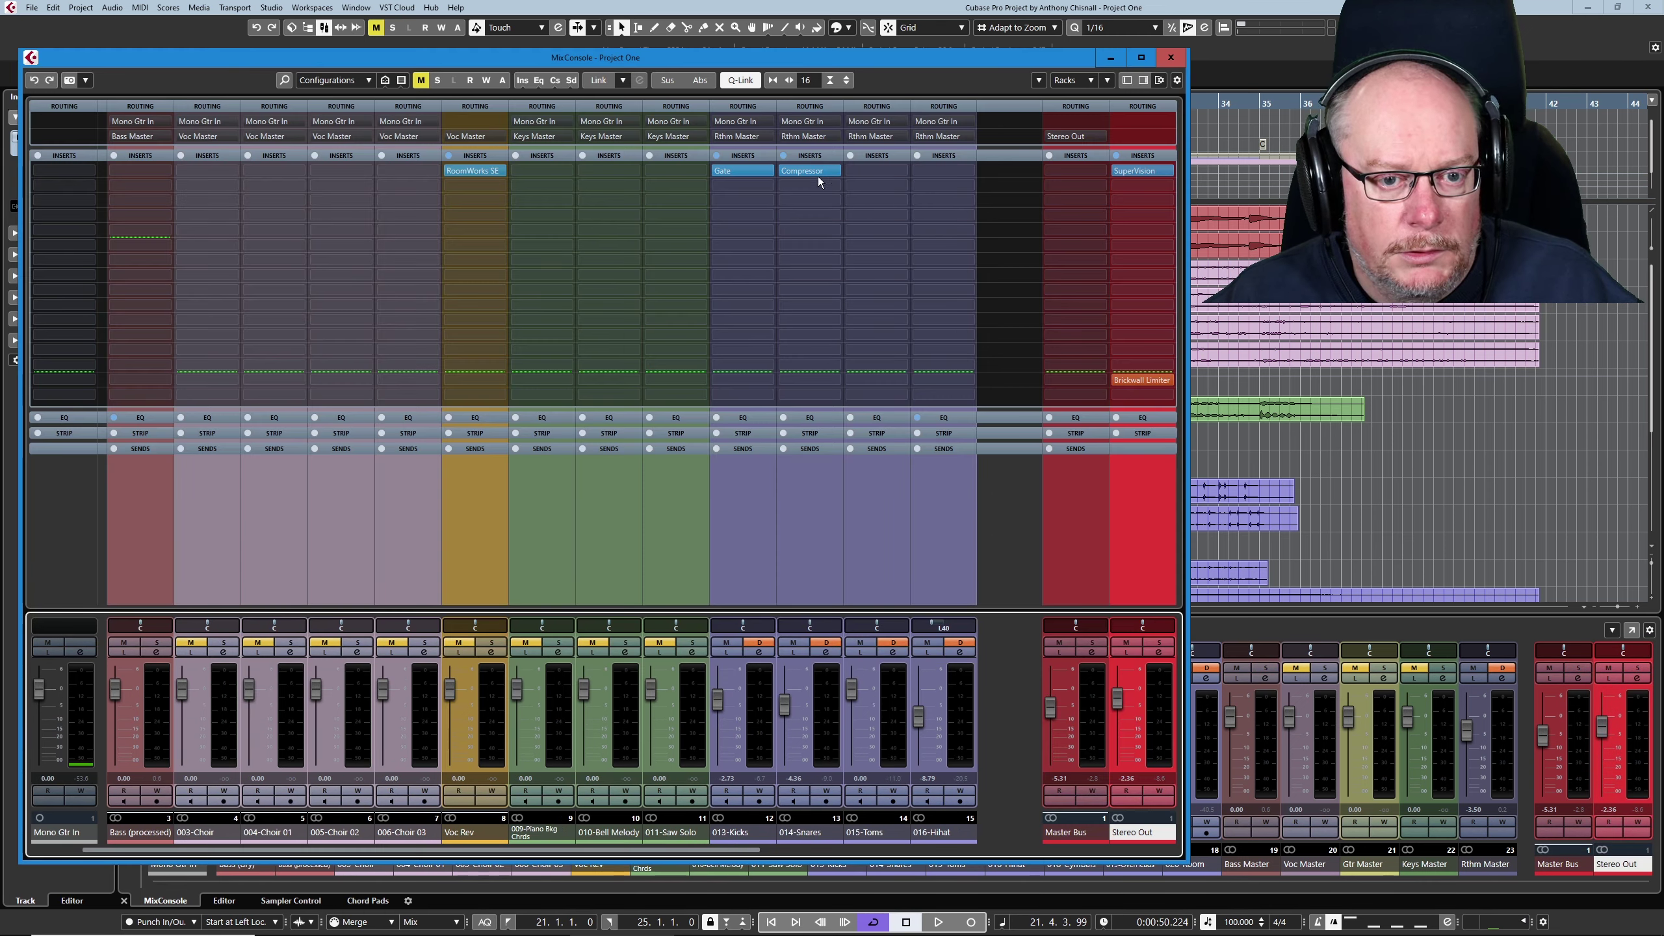
- Open SuperVision on Stereo Out, close the MixConsole, and place Bass (processed) settings beside it
left_click(1146, 172)
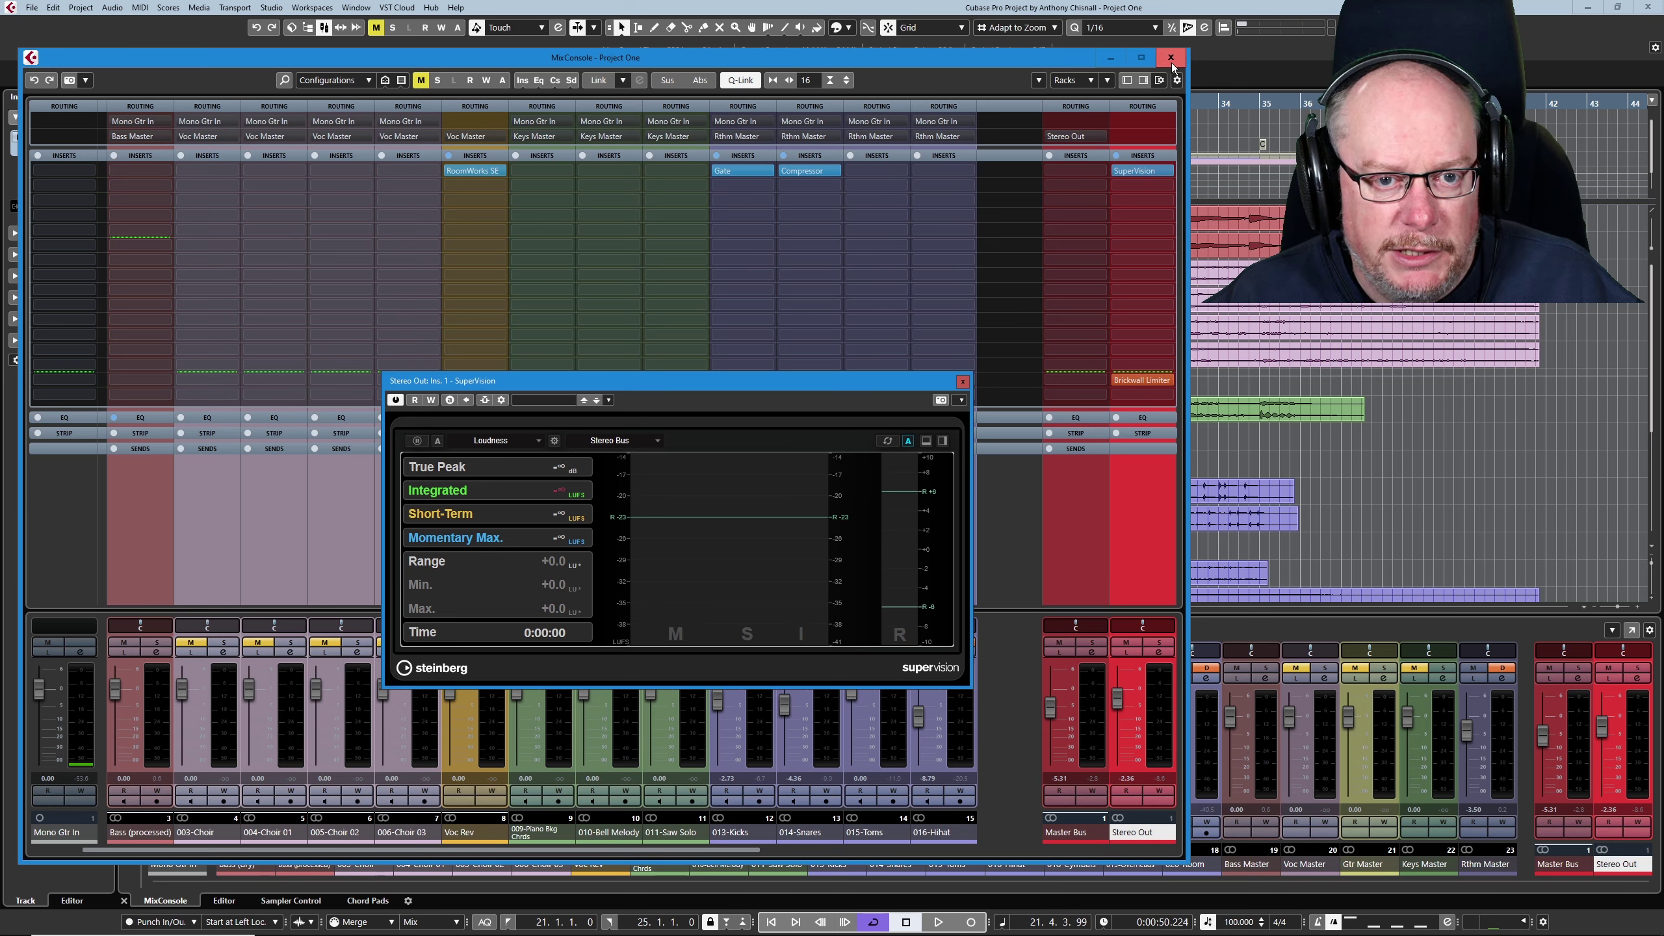
left_click(1171, 58)
left_click_drag(819, 383, 624, 548)
left_click(352, 239)
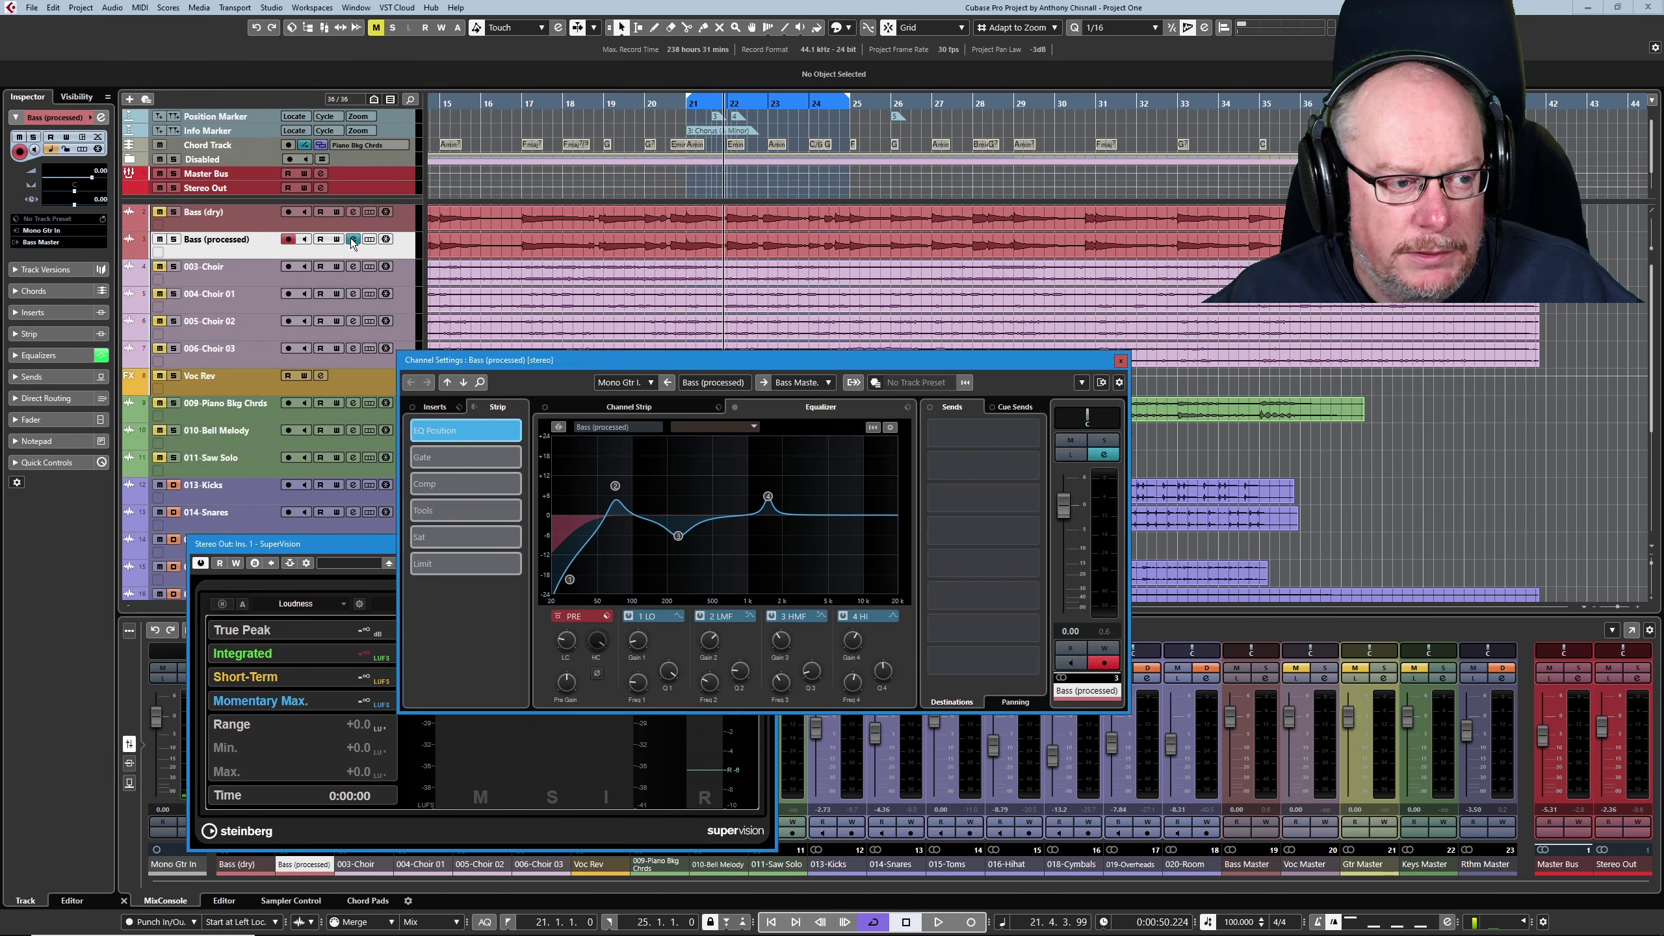
left_click_drag(723, 366, 507, 185)
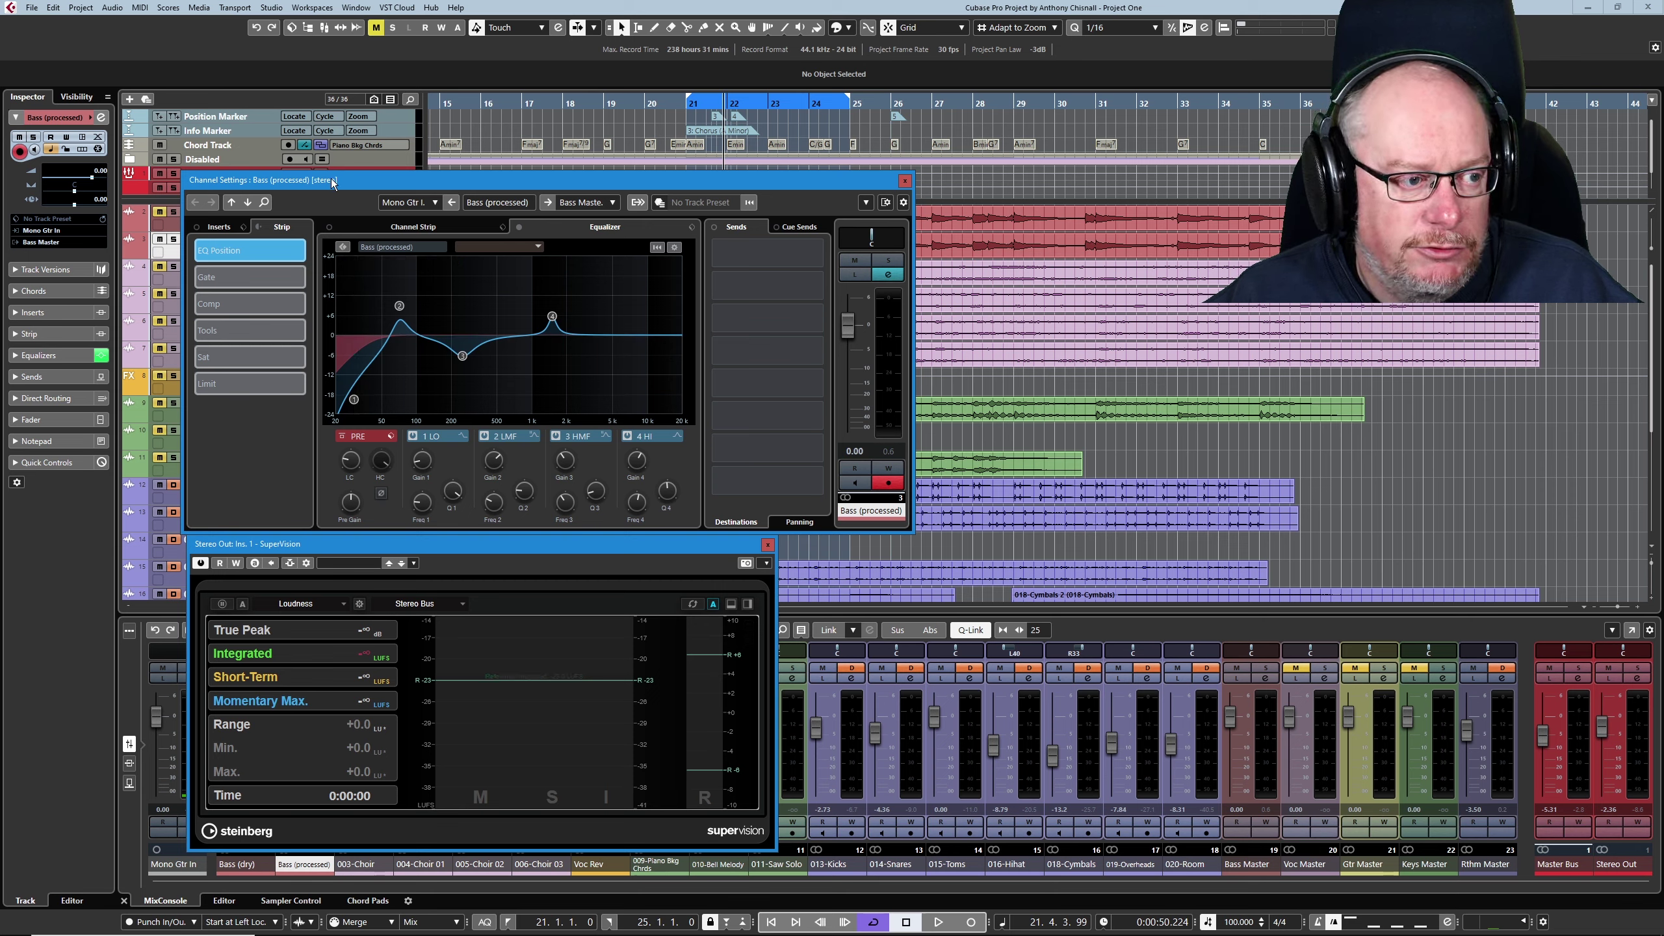
- Play the mix once, then bypass the Bass (processed) EQ
key("space")
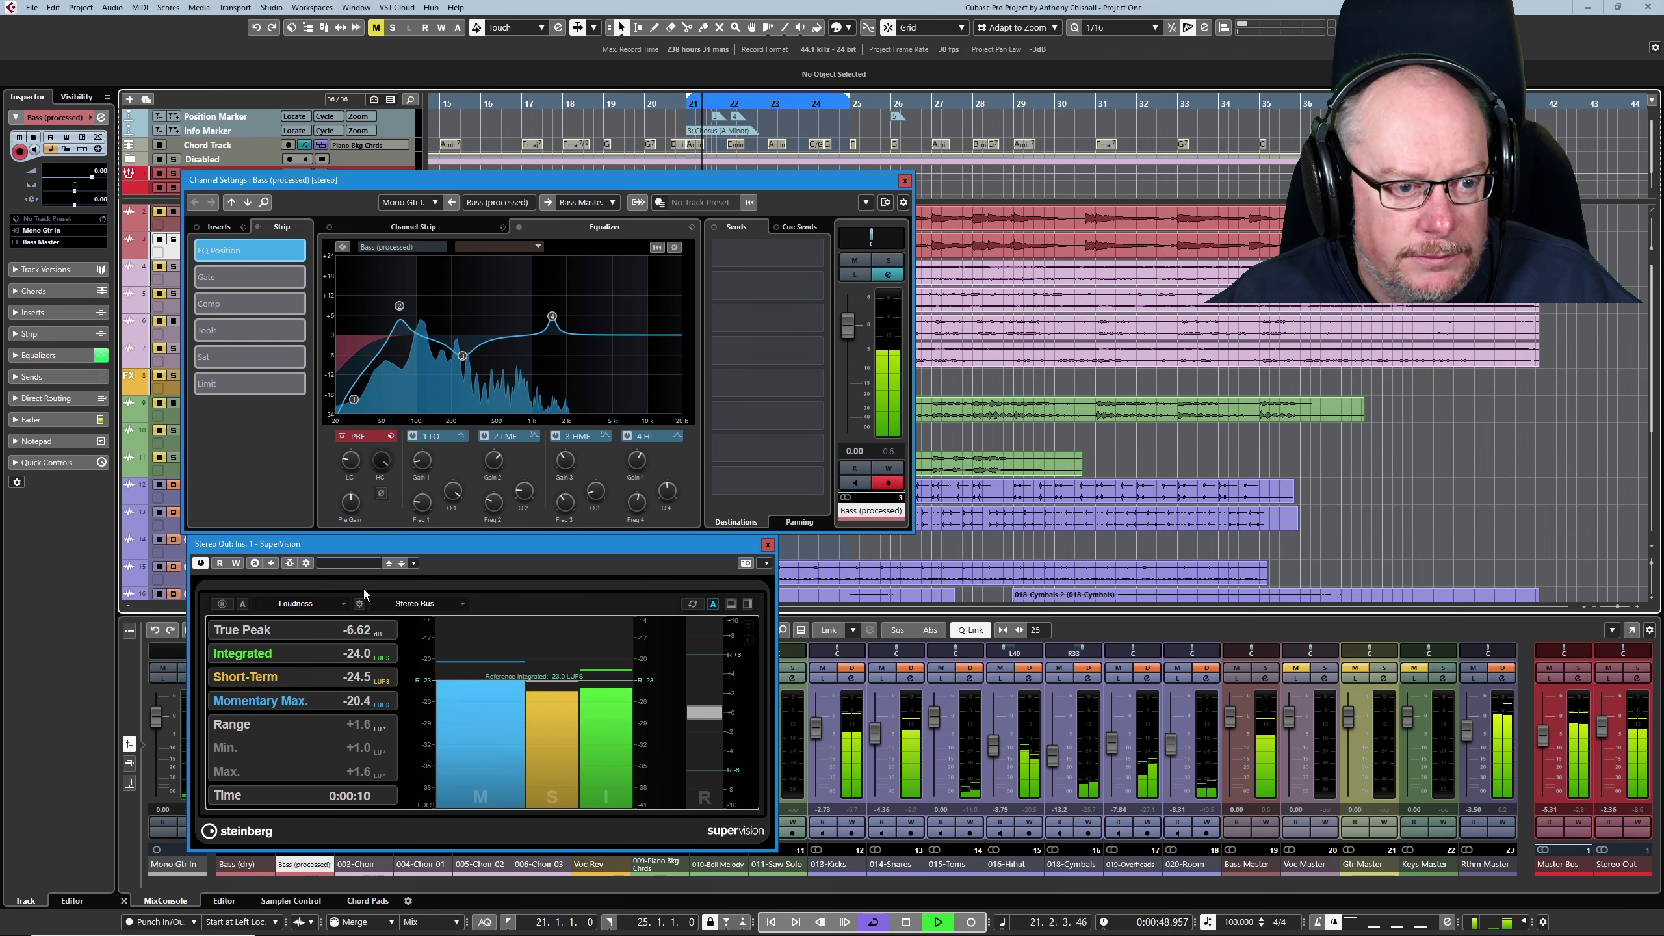
key("space")
left_click(520, 228)
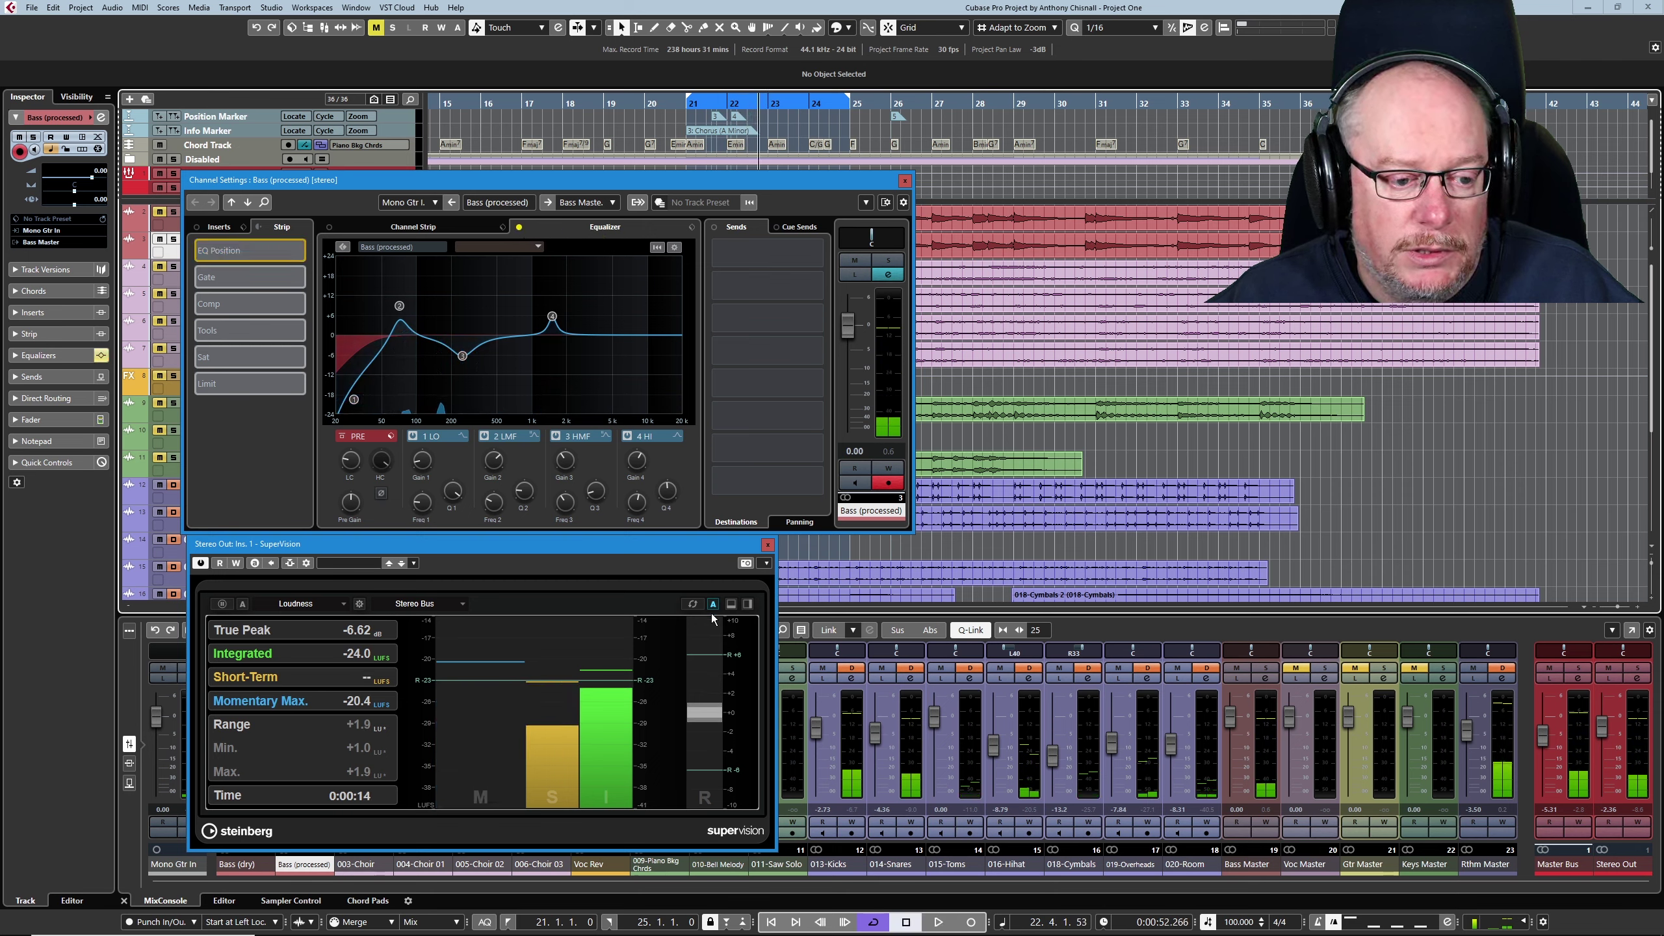
- Reset SuperVision and re-measure the mix, reading -23.4 LUFS integrated
left_click(691, 605)
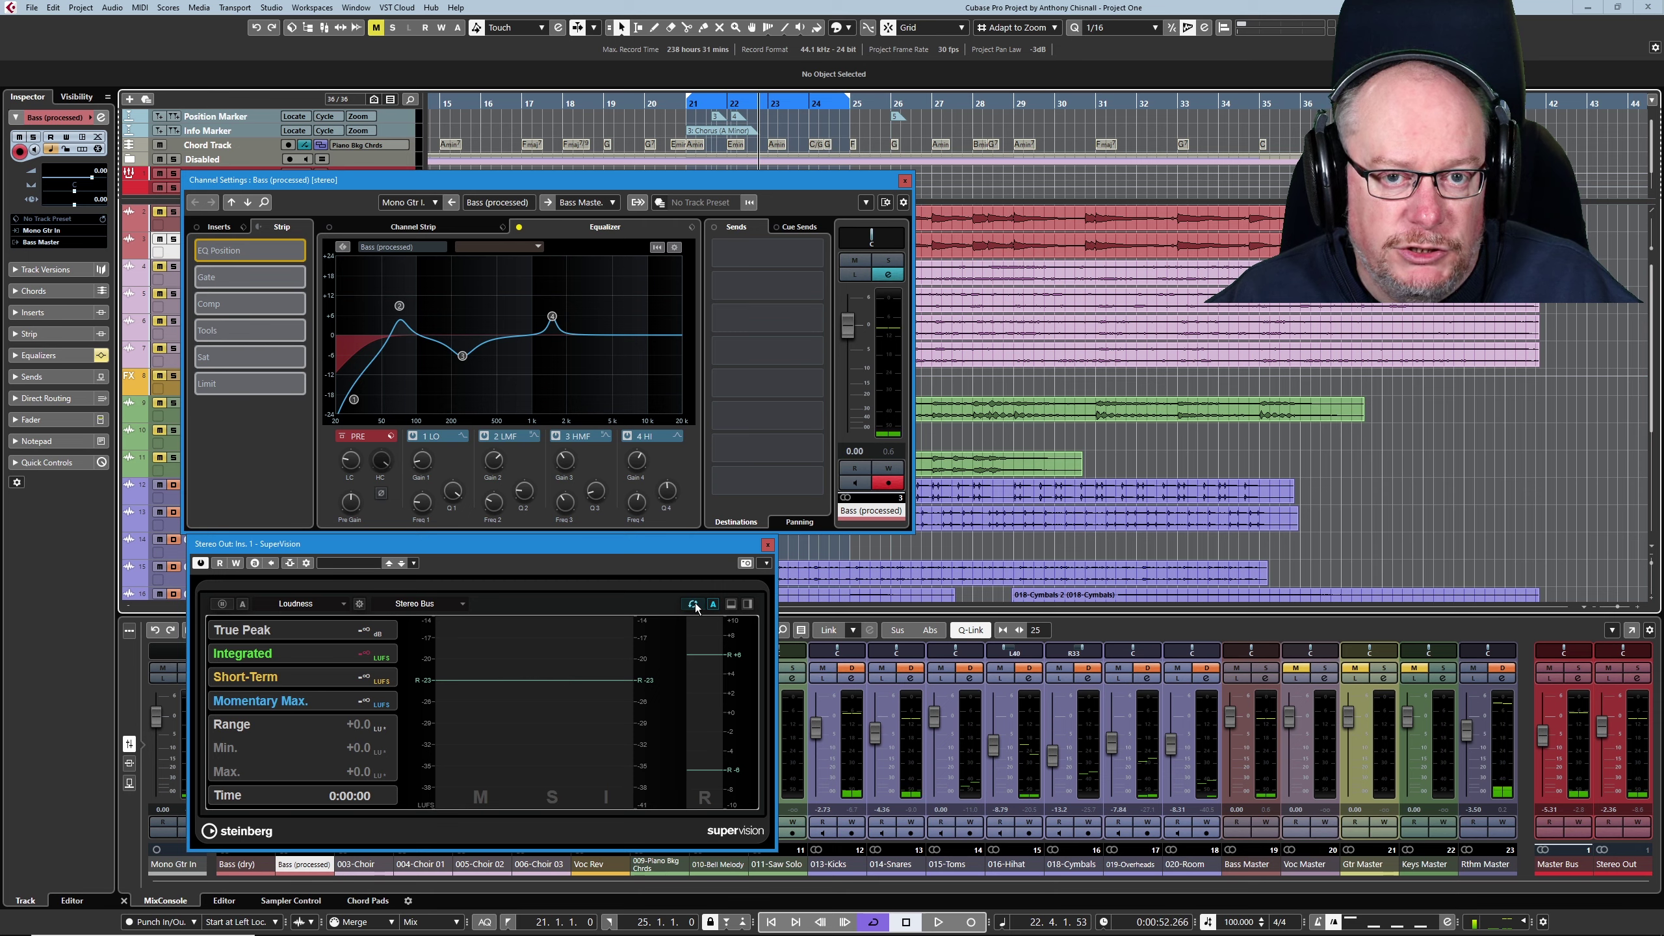
key("space")
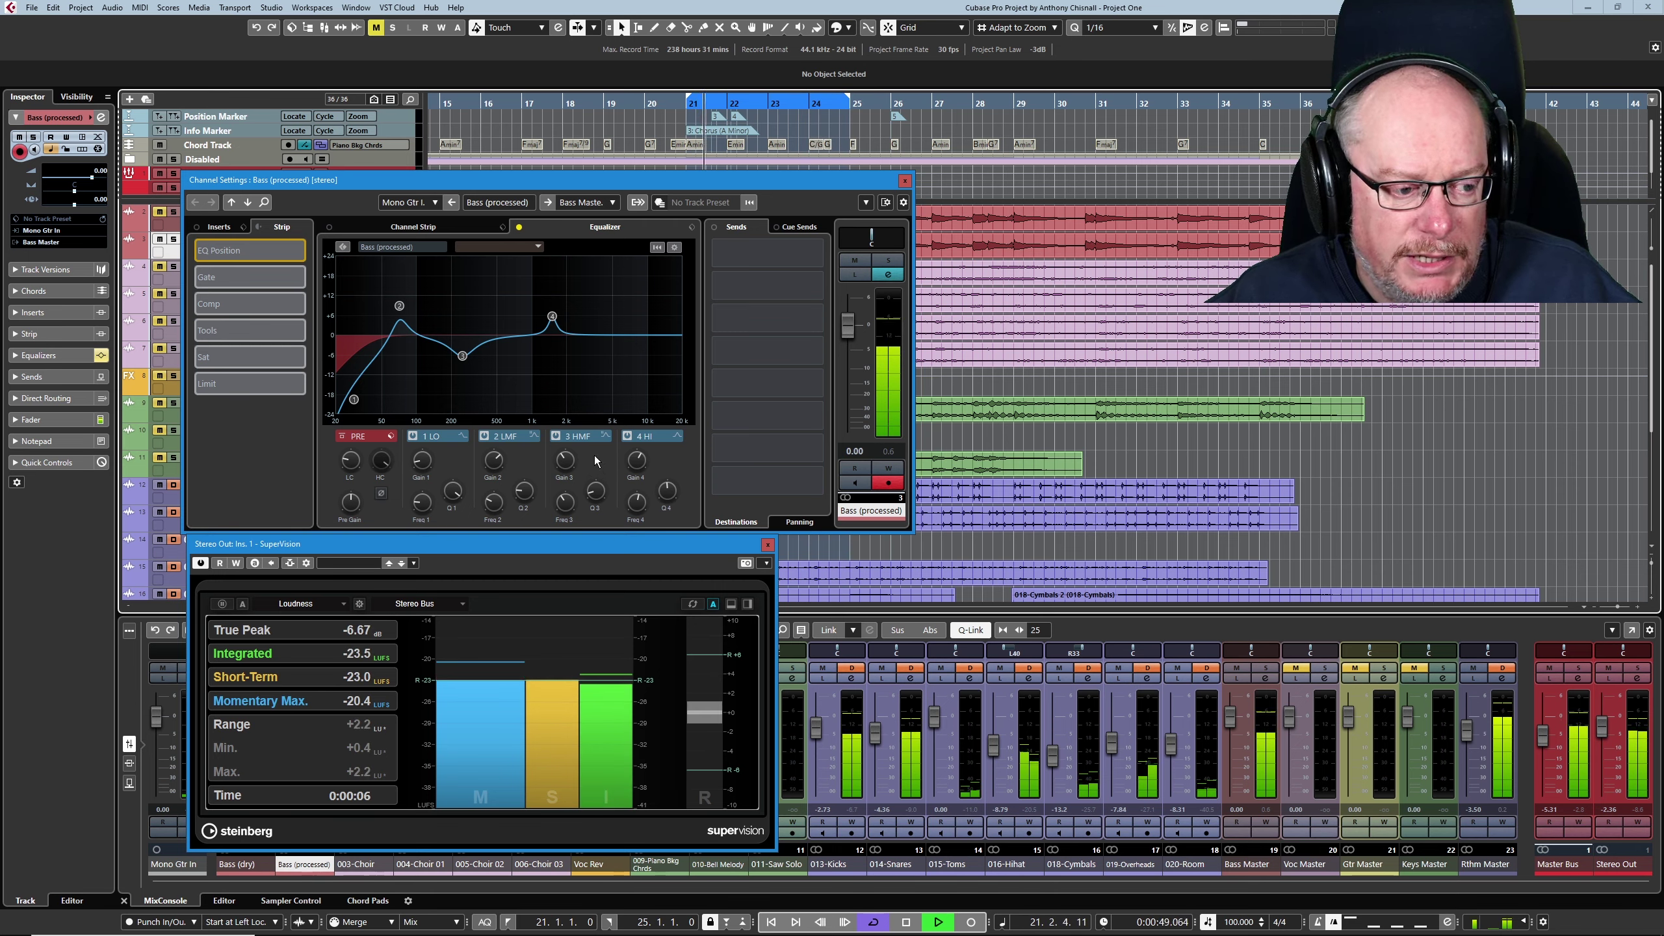
key("space")
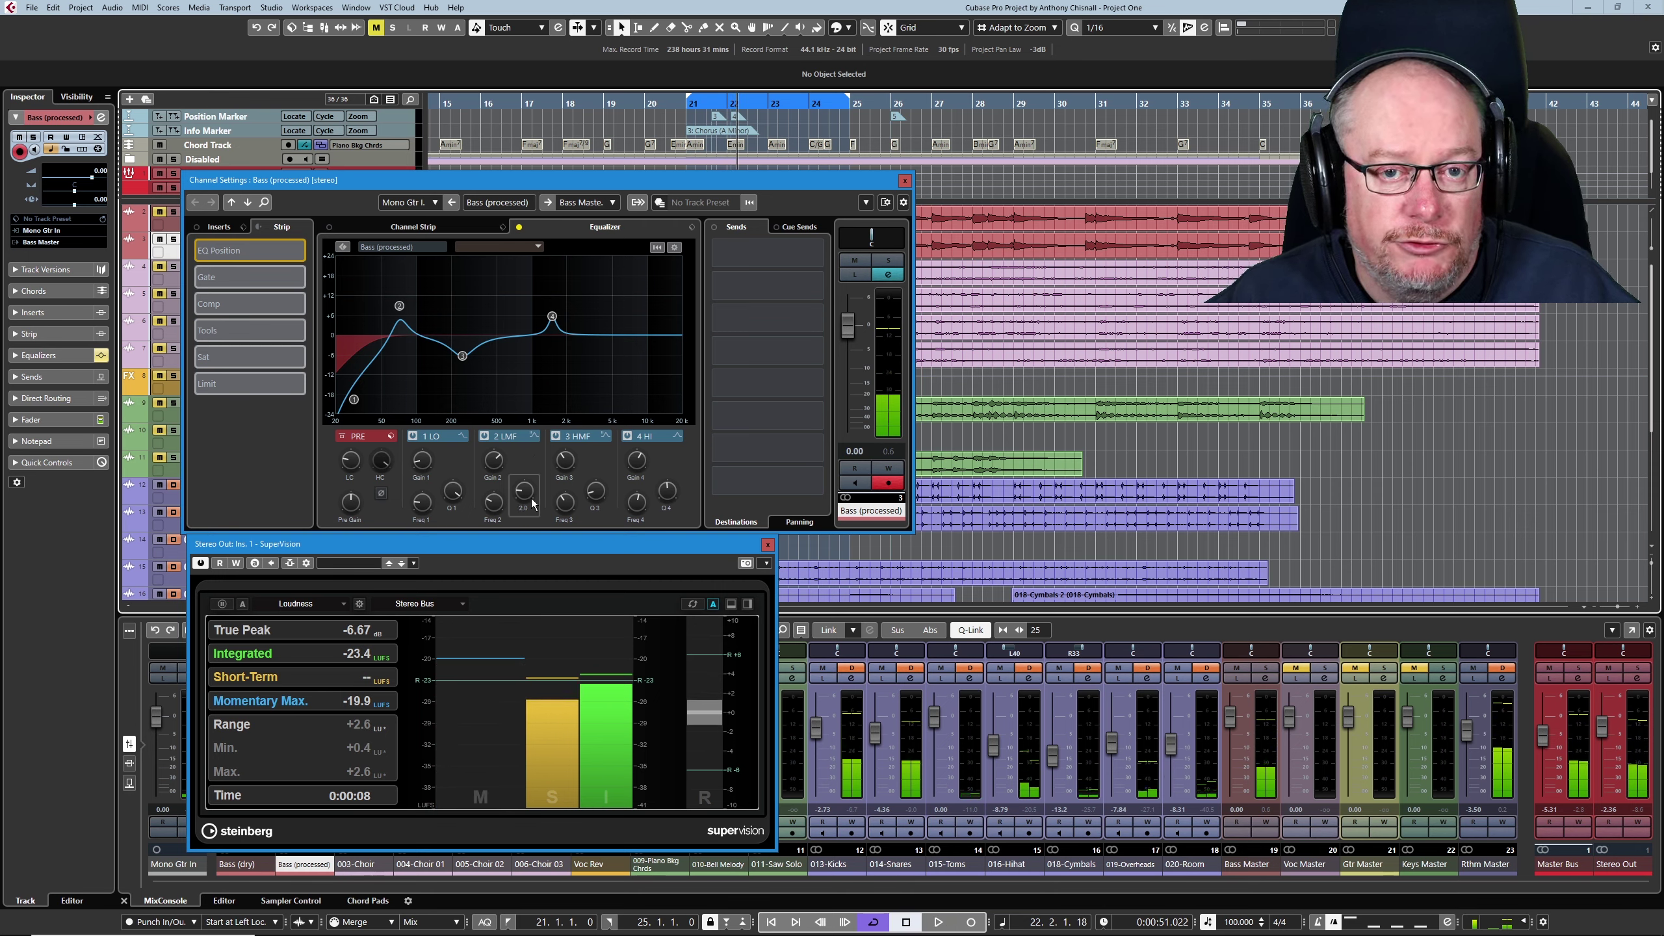
mouse_move(532, 500)
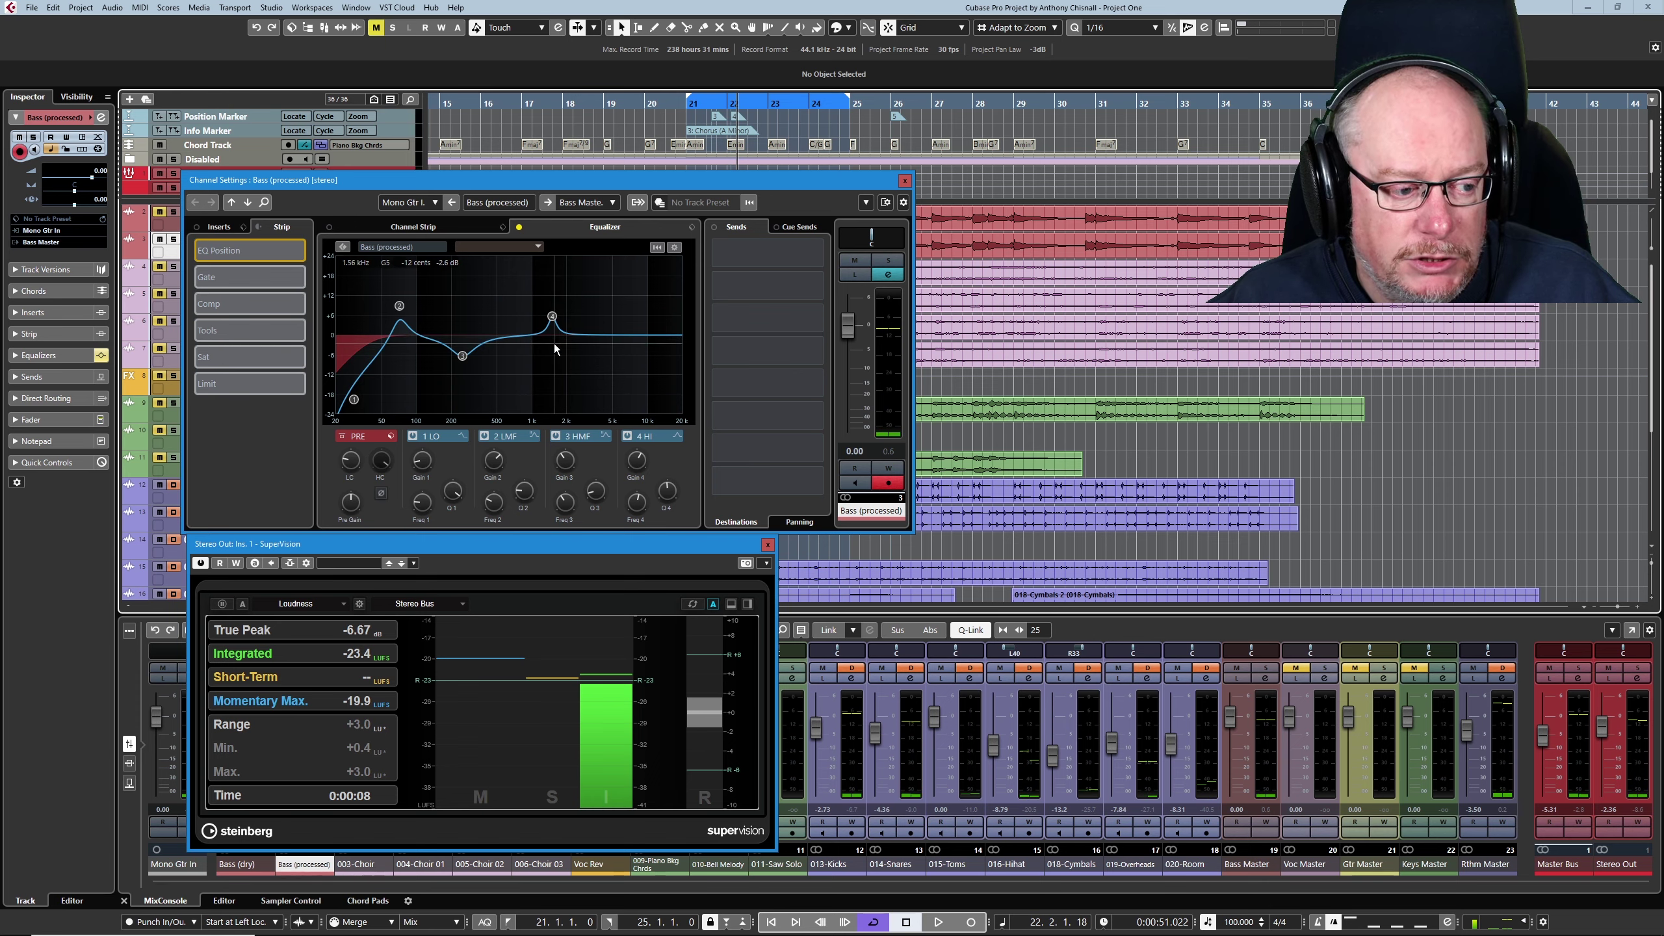
left_click_drag(553, 182, 788, 400)
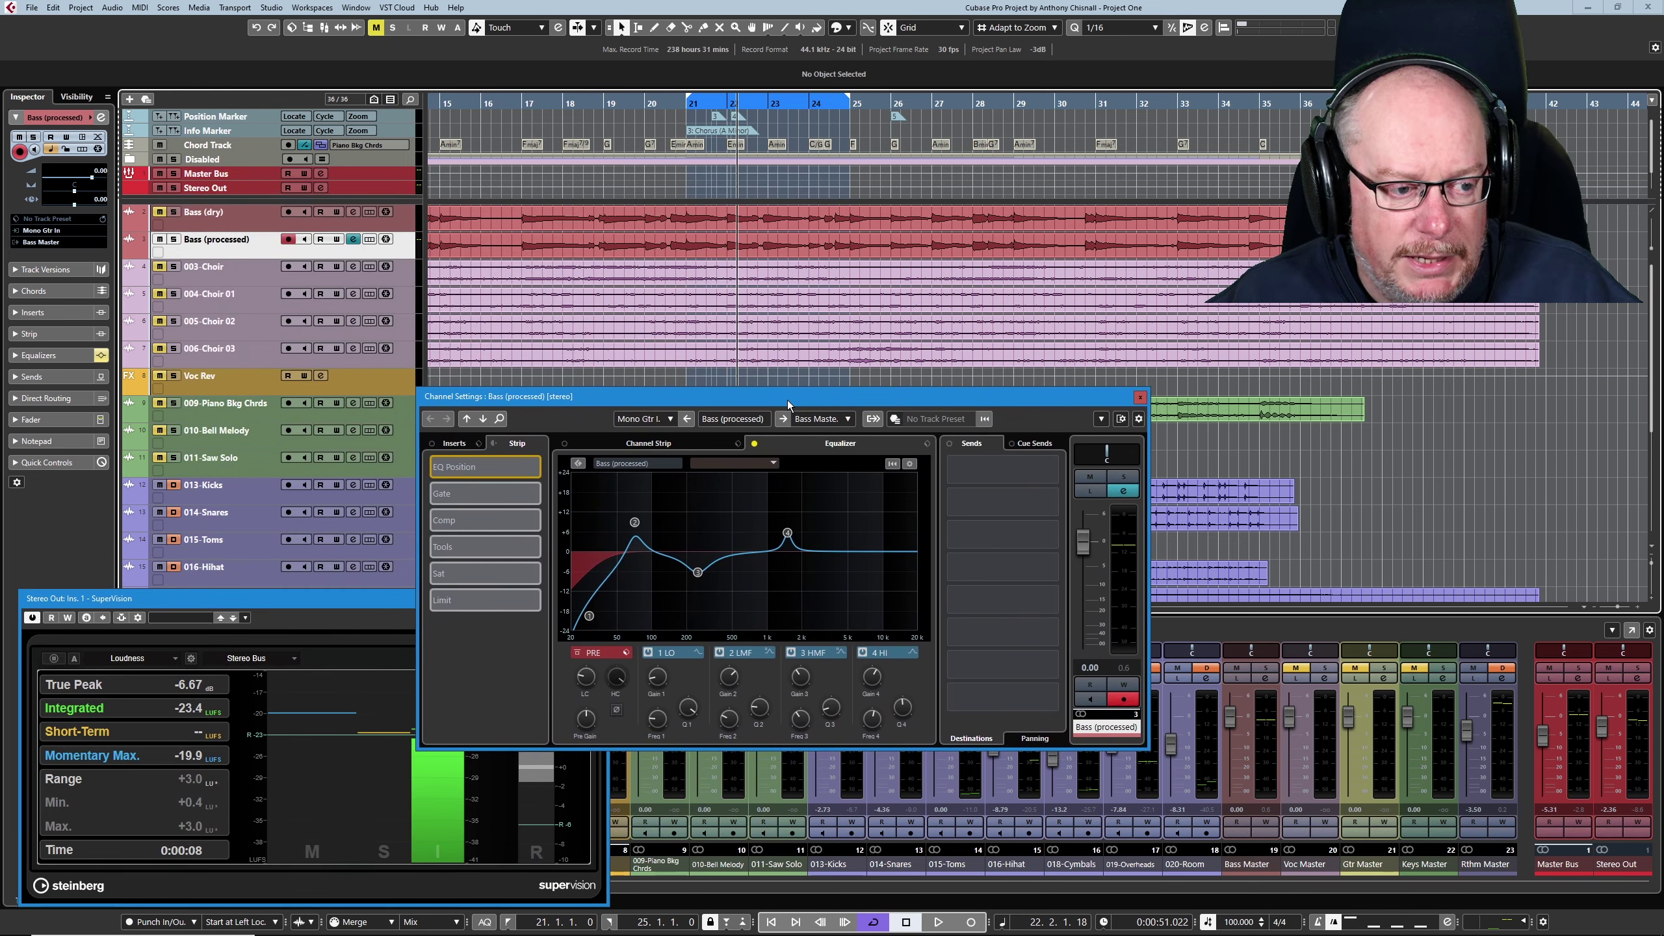
- Solo Bass (processed), enable EQ Channel Comparison, and bring up the comparison channel list
left_click(174, 240)
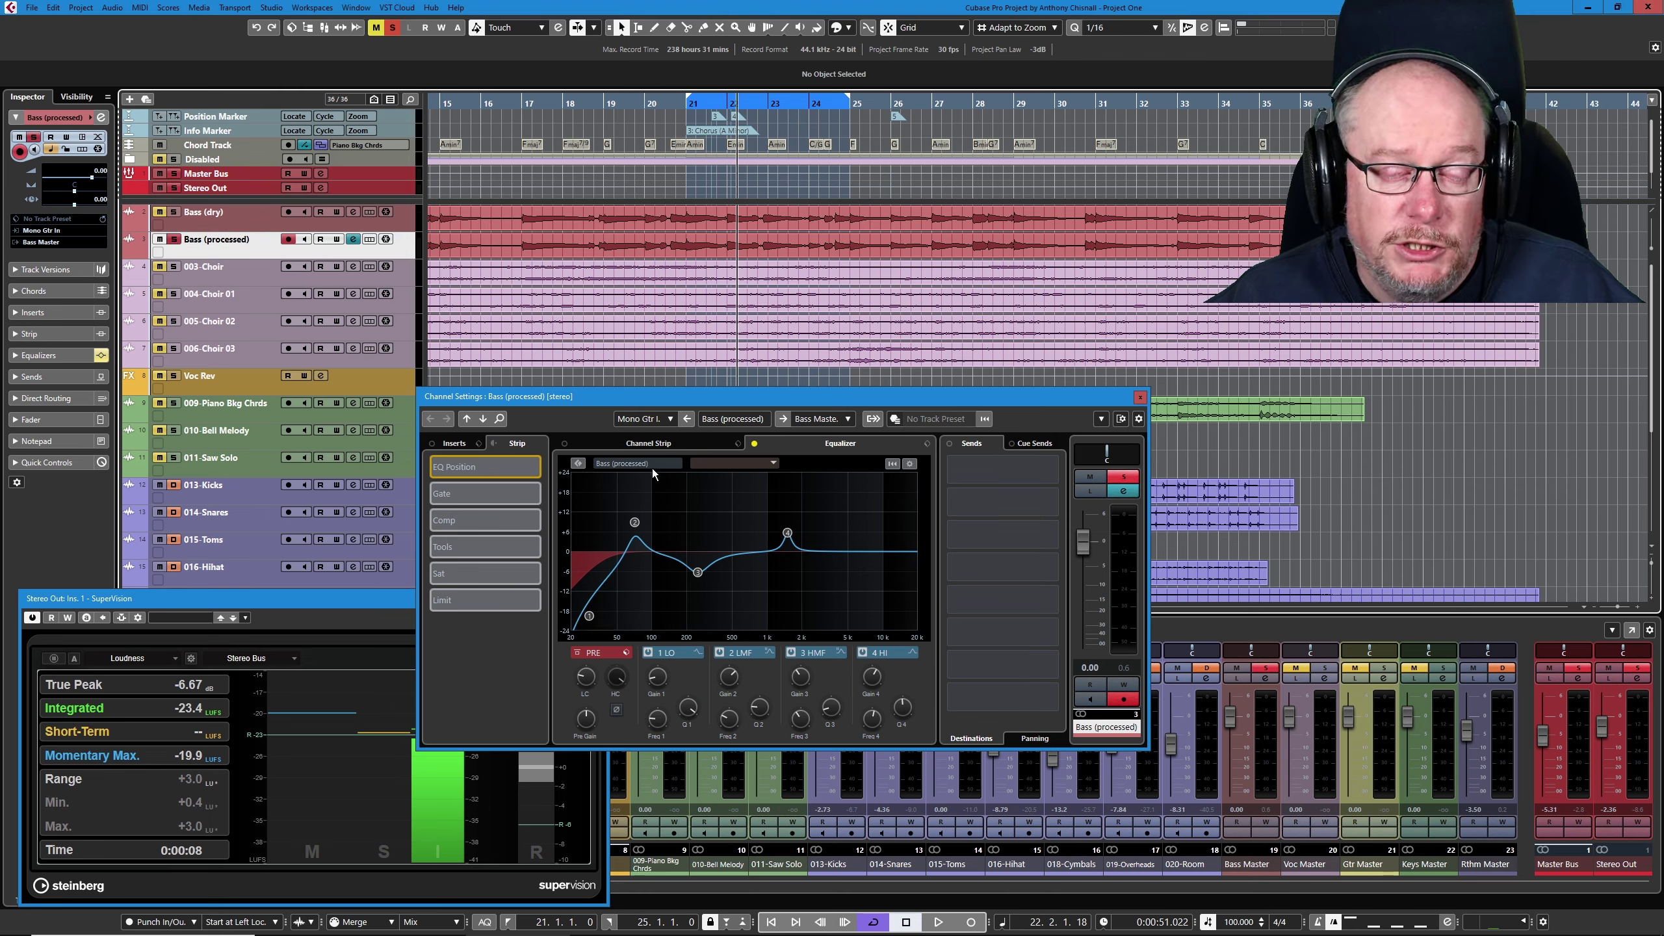
left_click(575, 465)
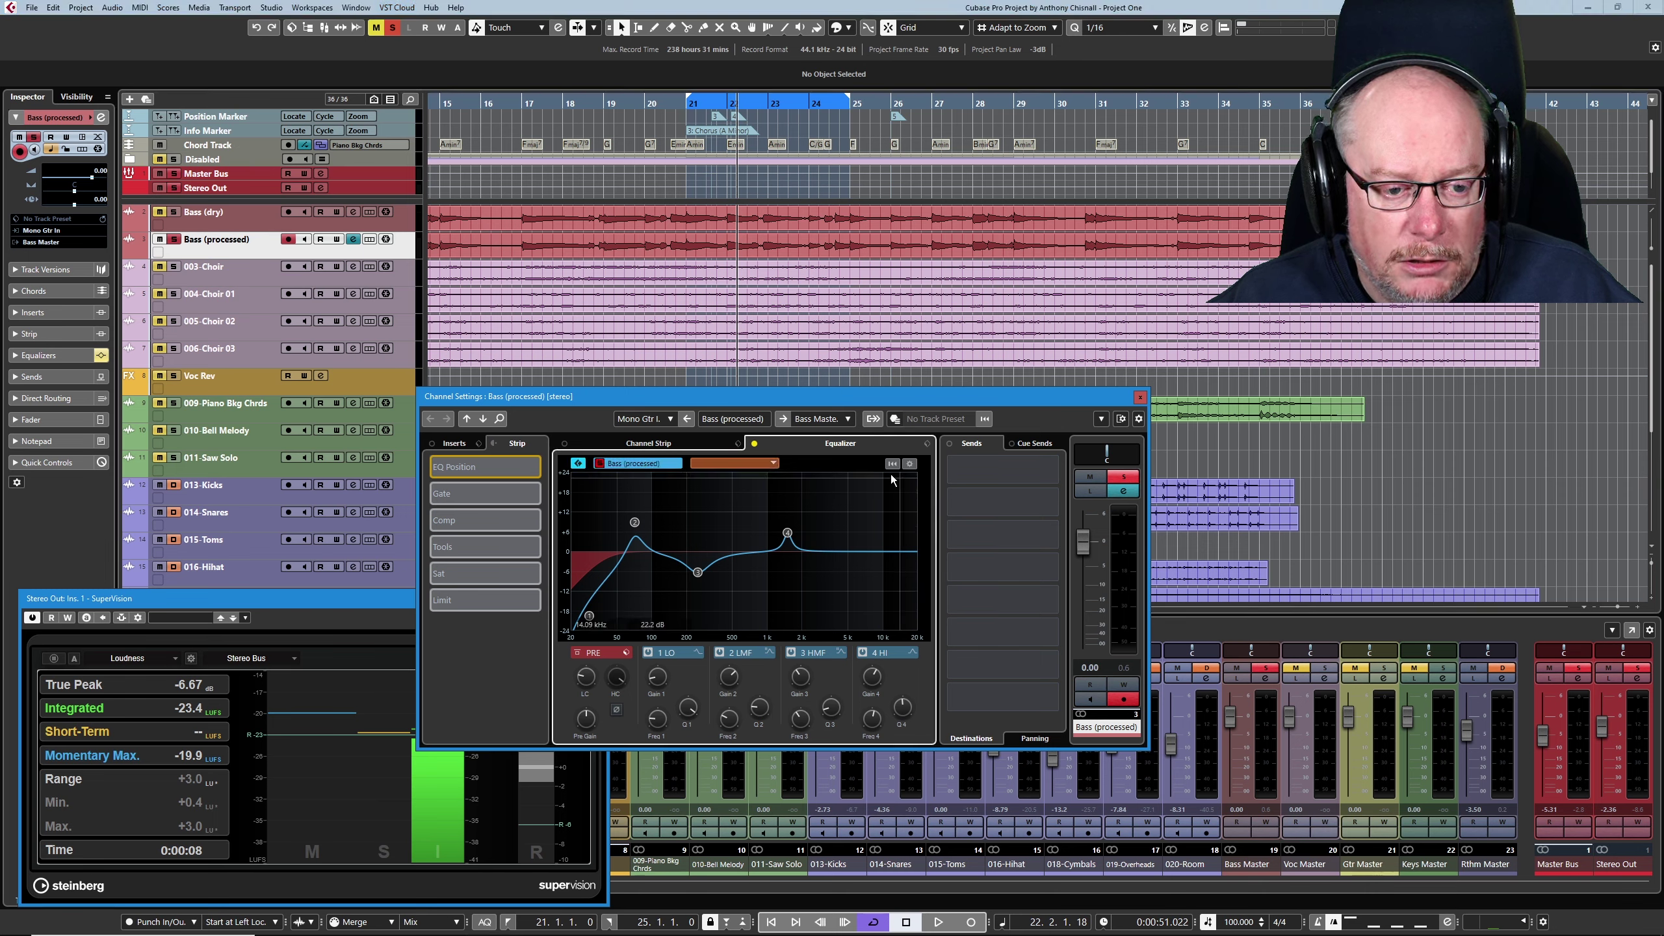
left_click(909, 464)
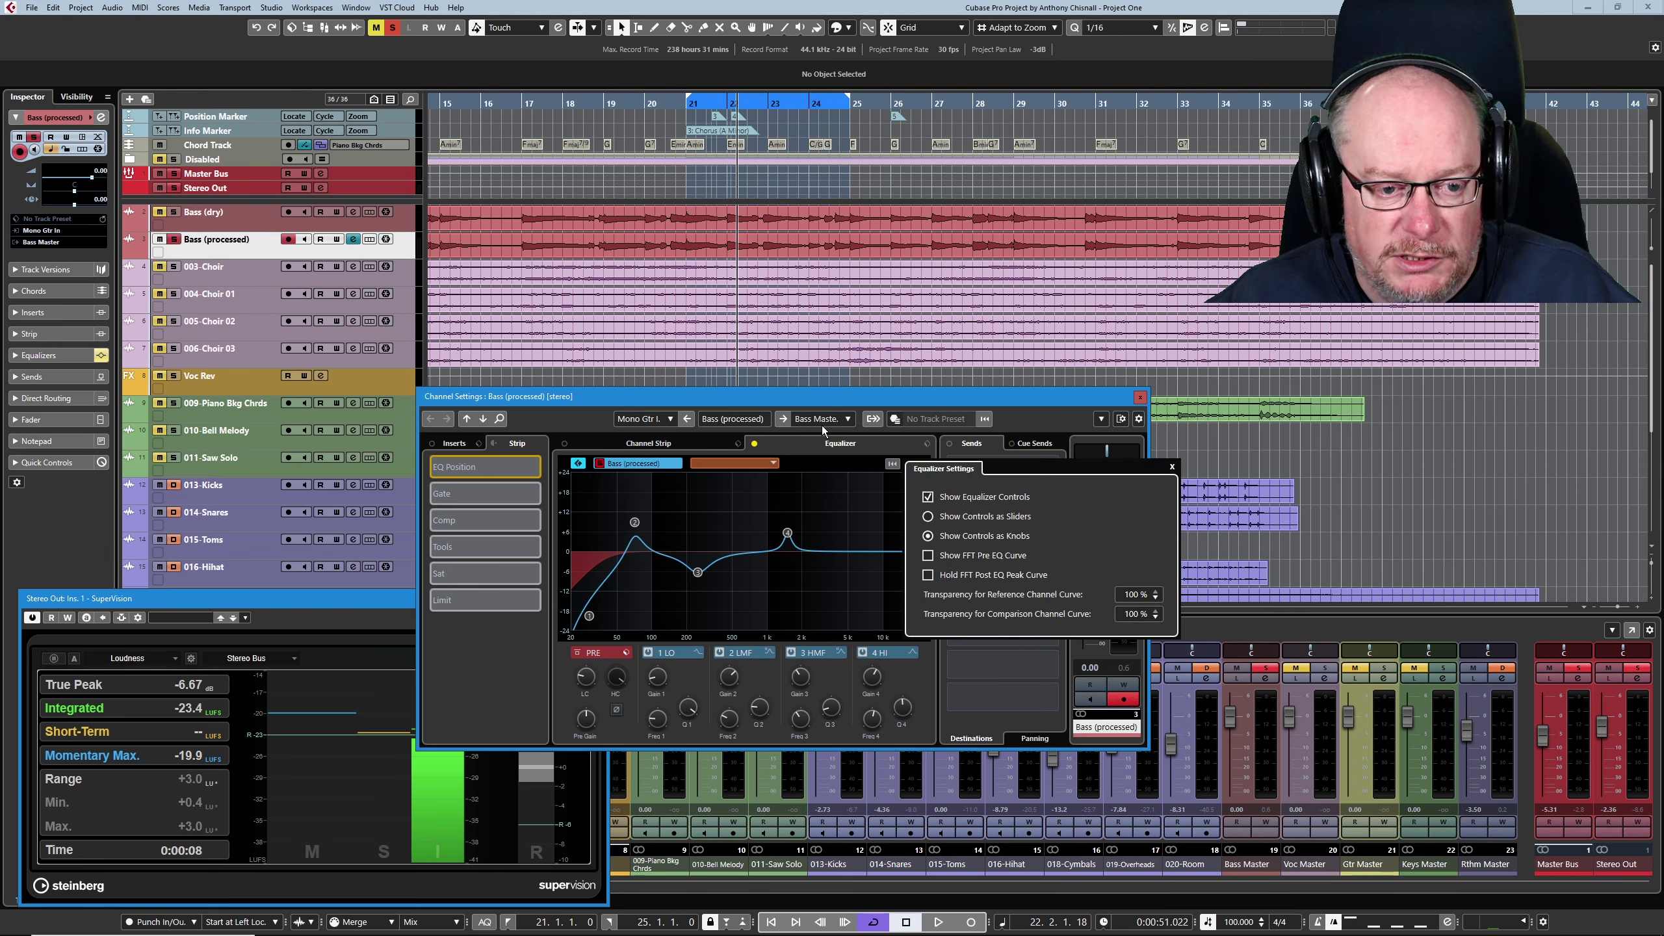
left_click(806, 392)
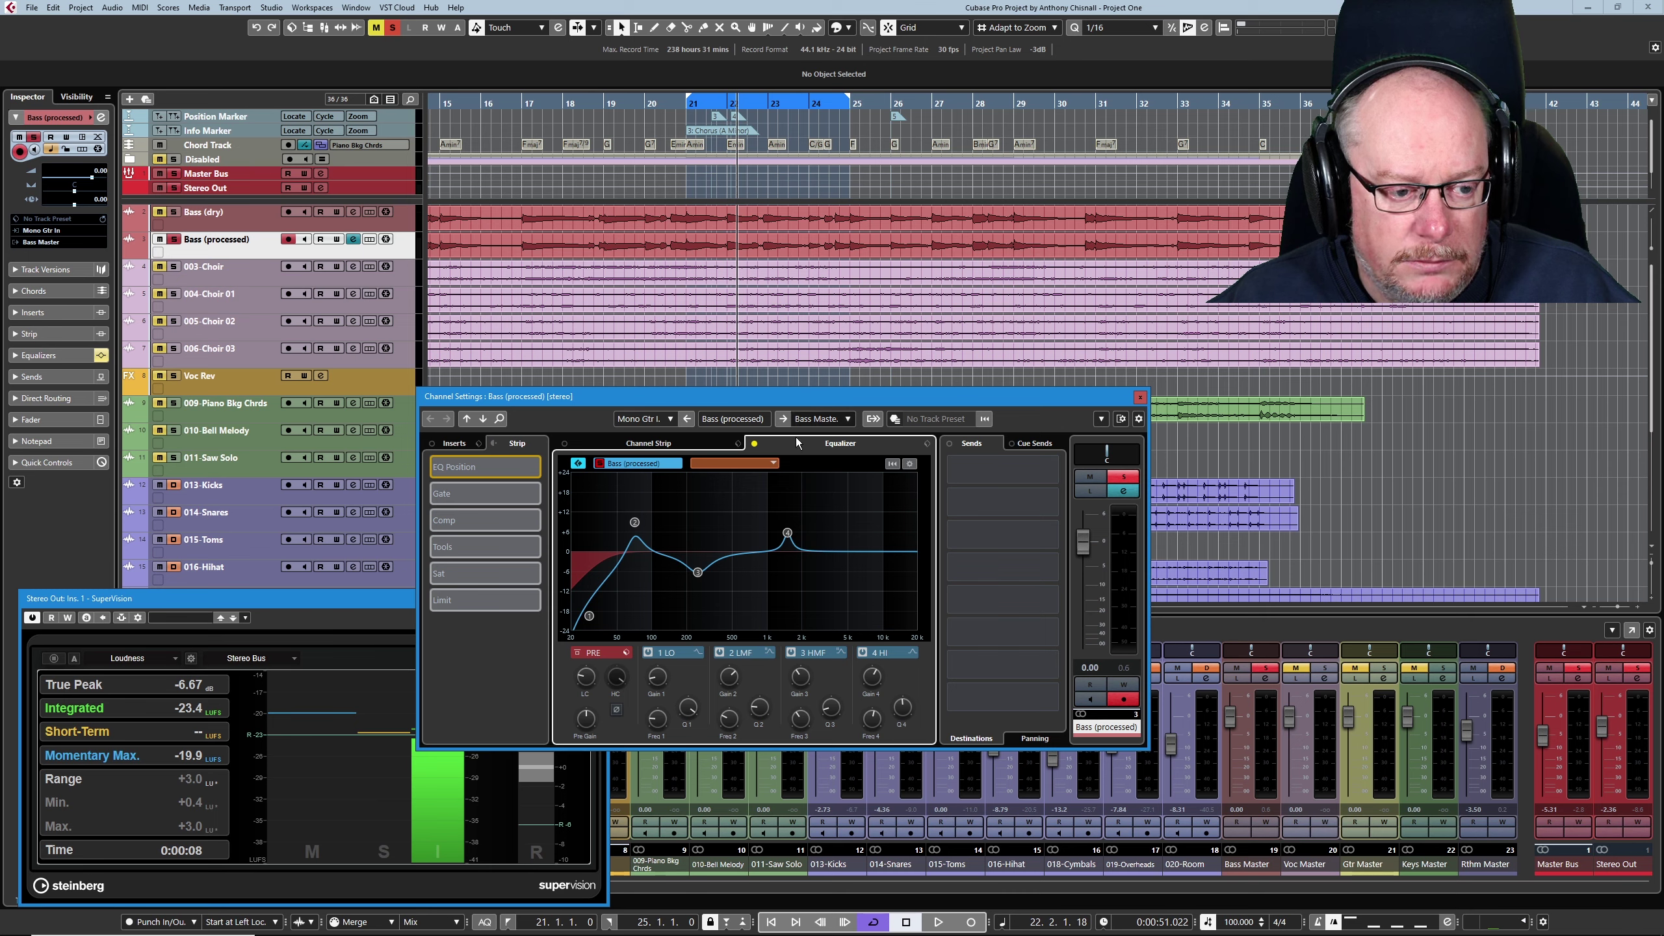
left_click(771, 464)
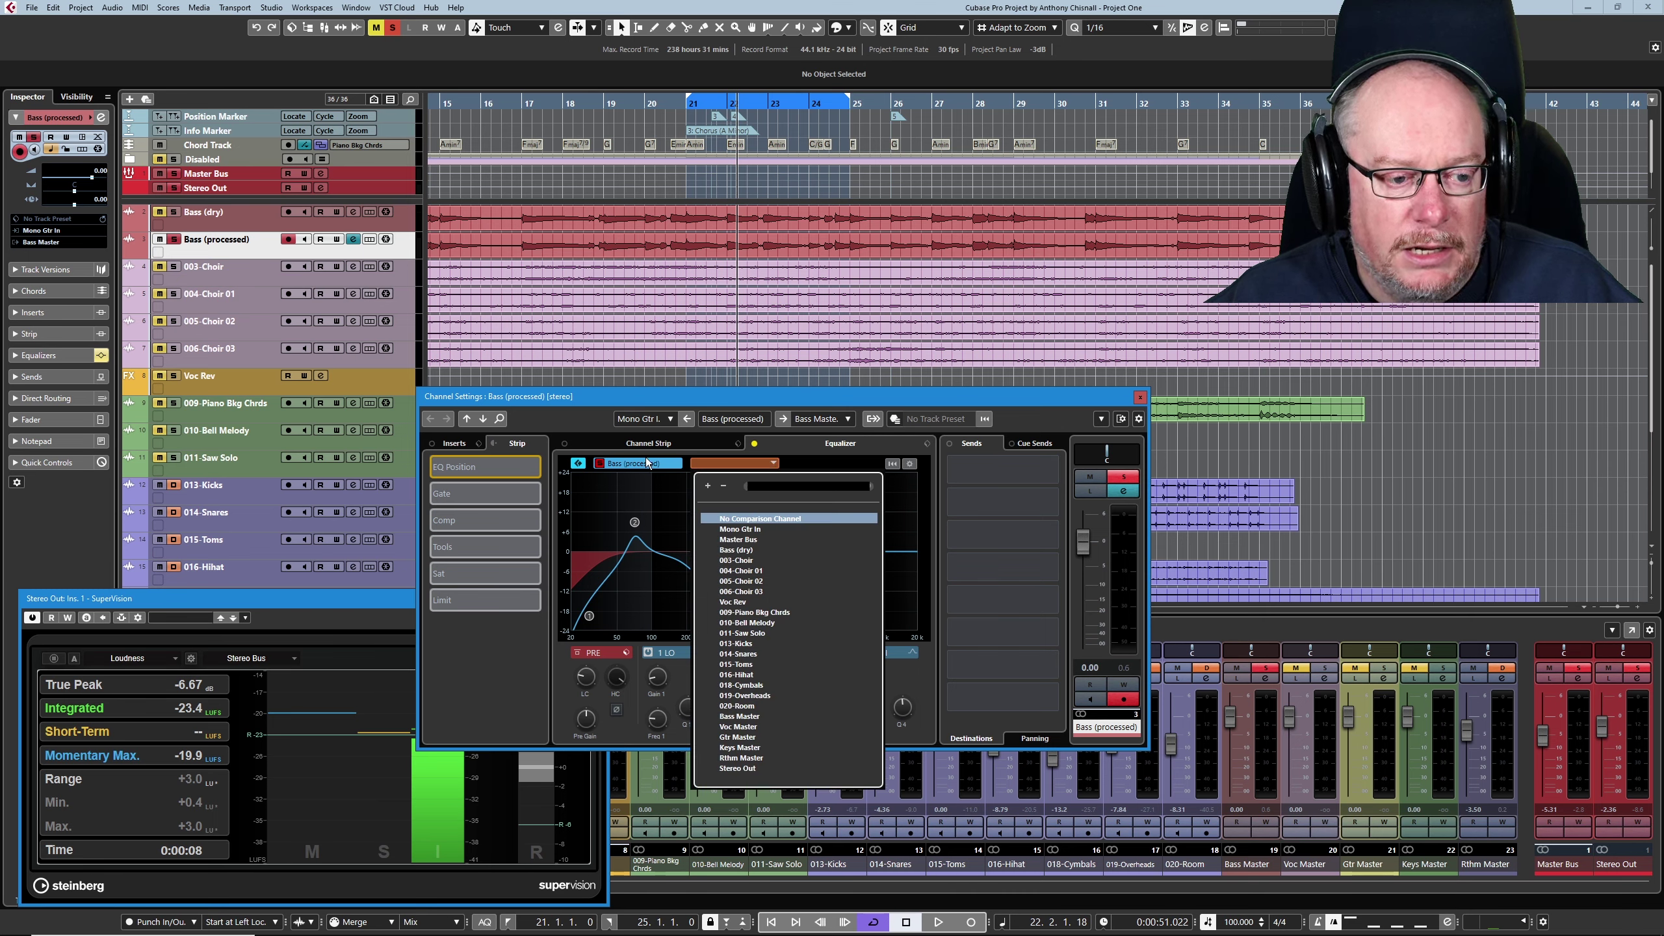
- Compare the bass EQ against Bass (dry) with the processed EQ bypassed during playback, then show Bass (dry)'s settings
left_click(735, 550)
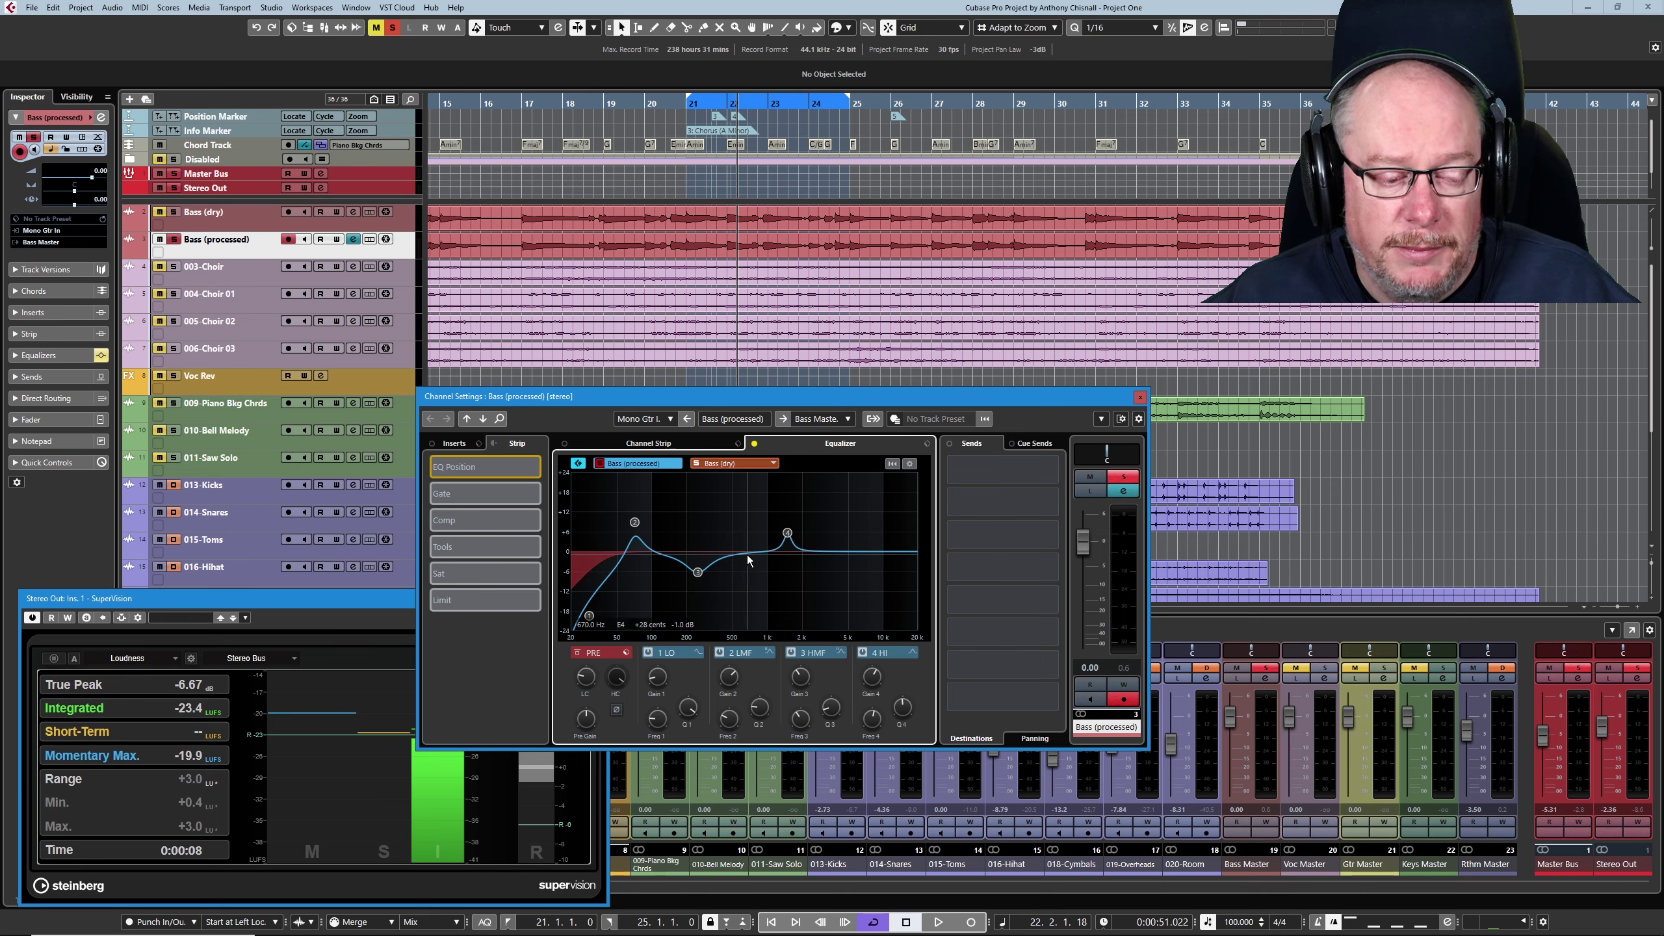
left_click(755, 445)
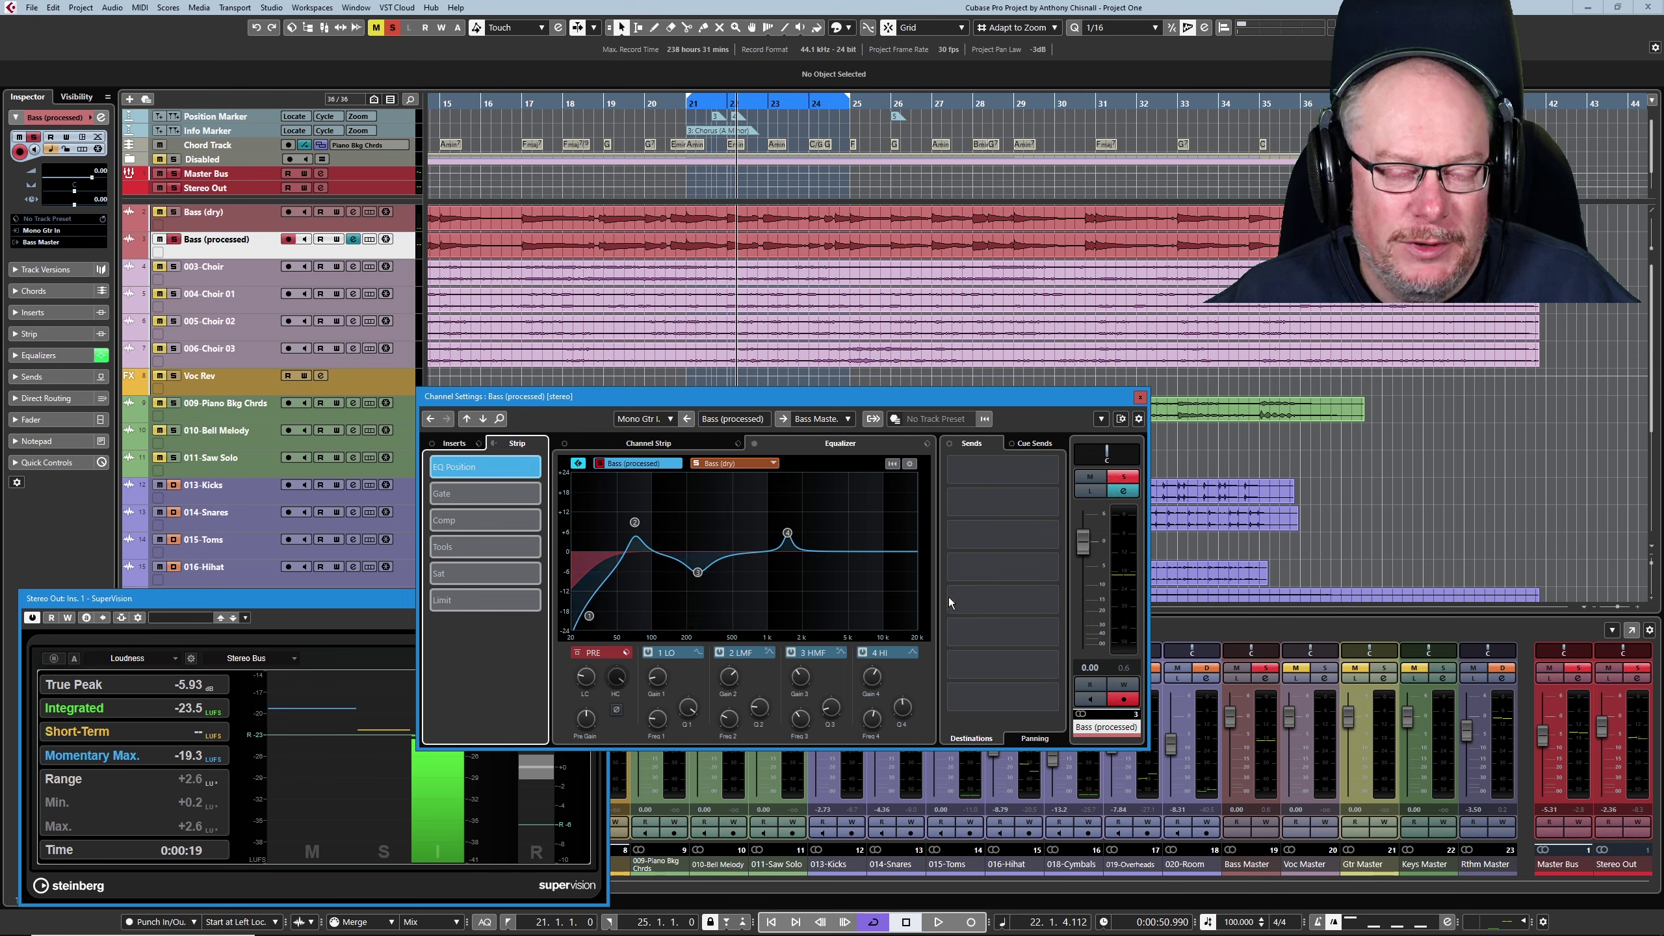
key("space")
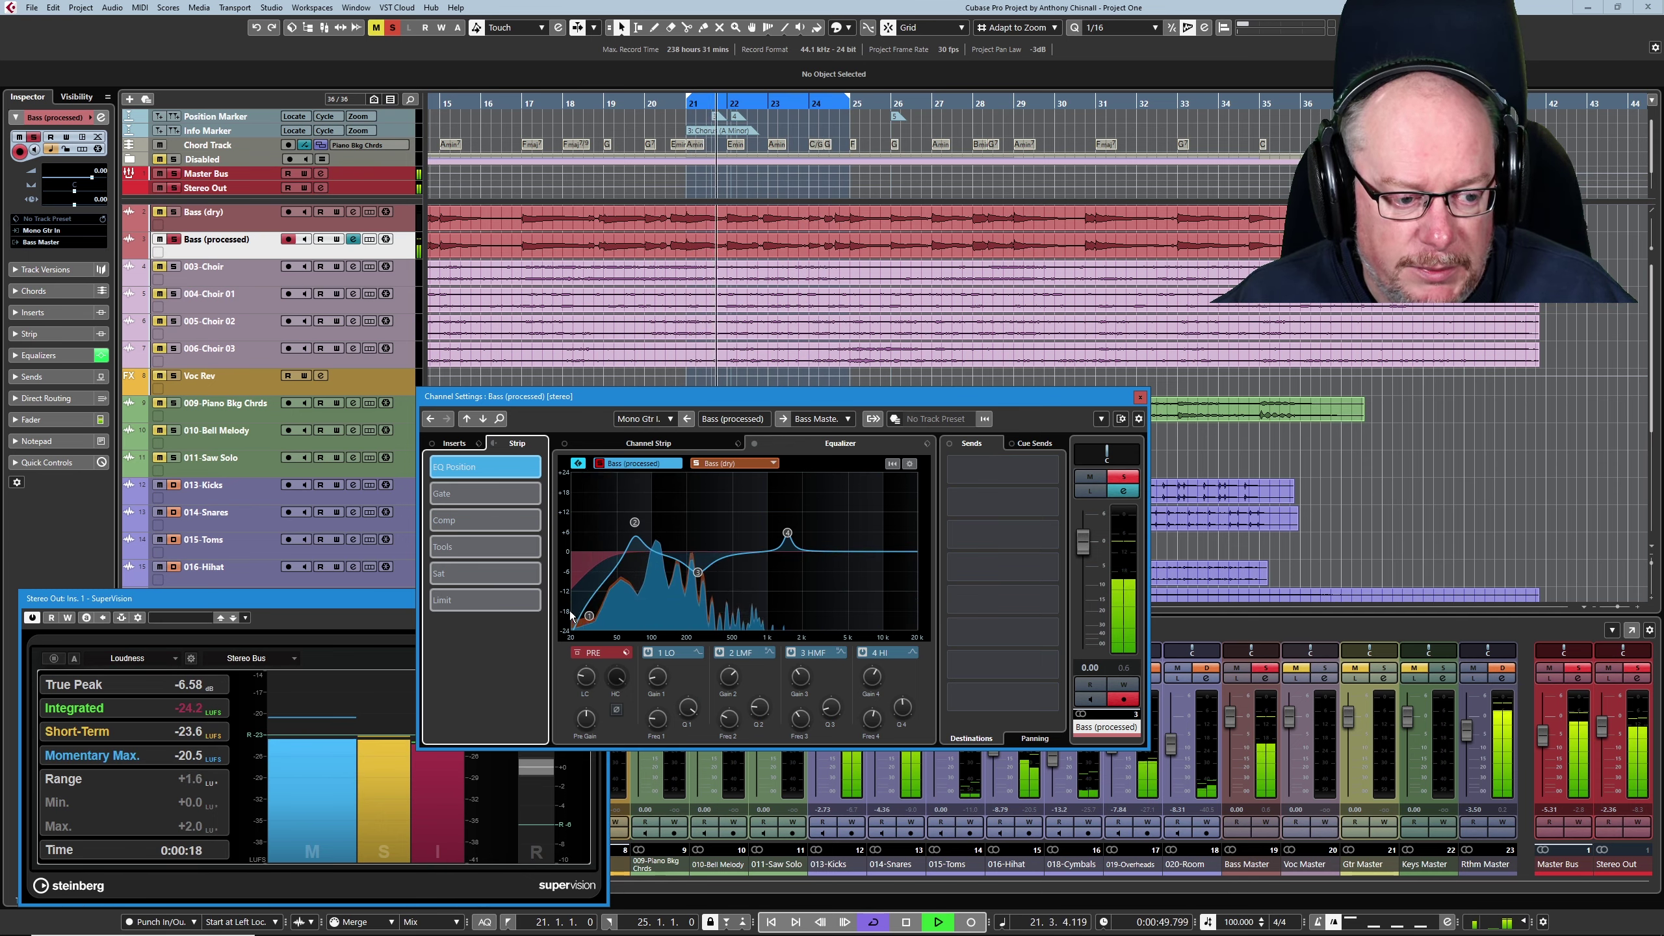
key("space")
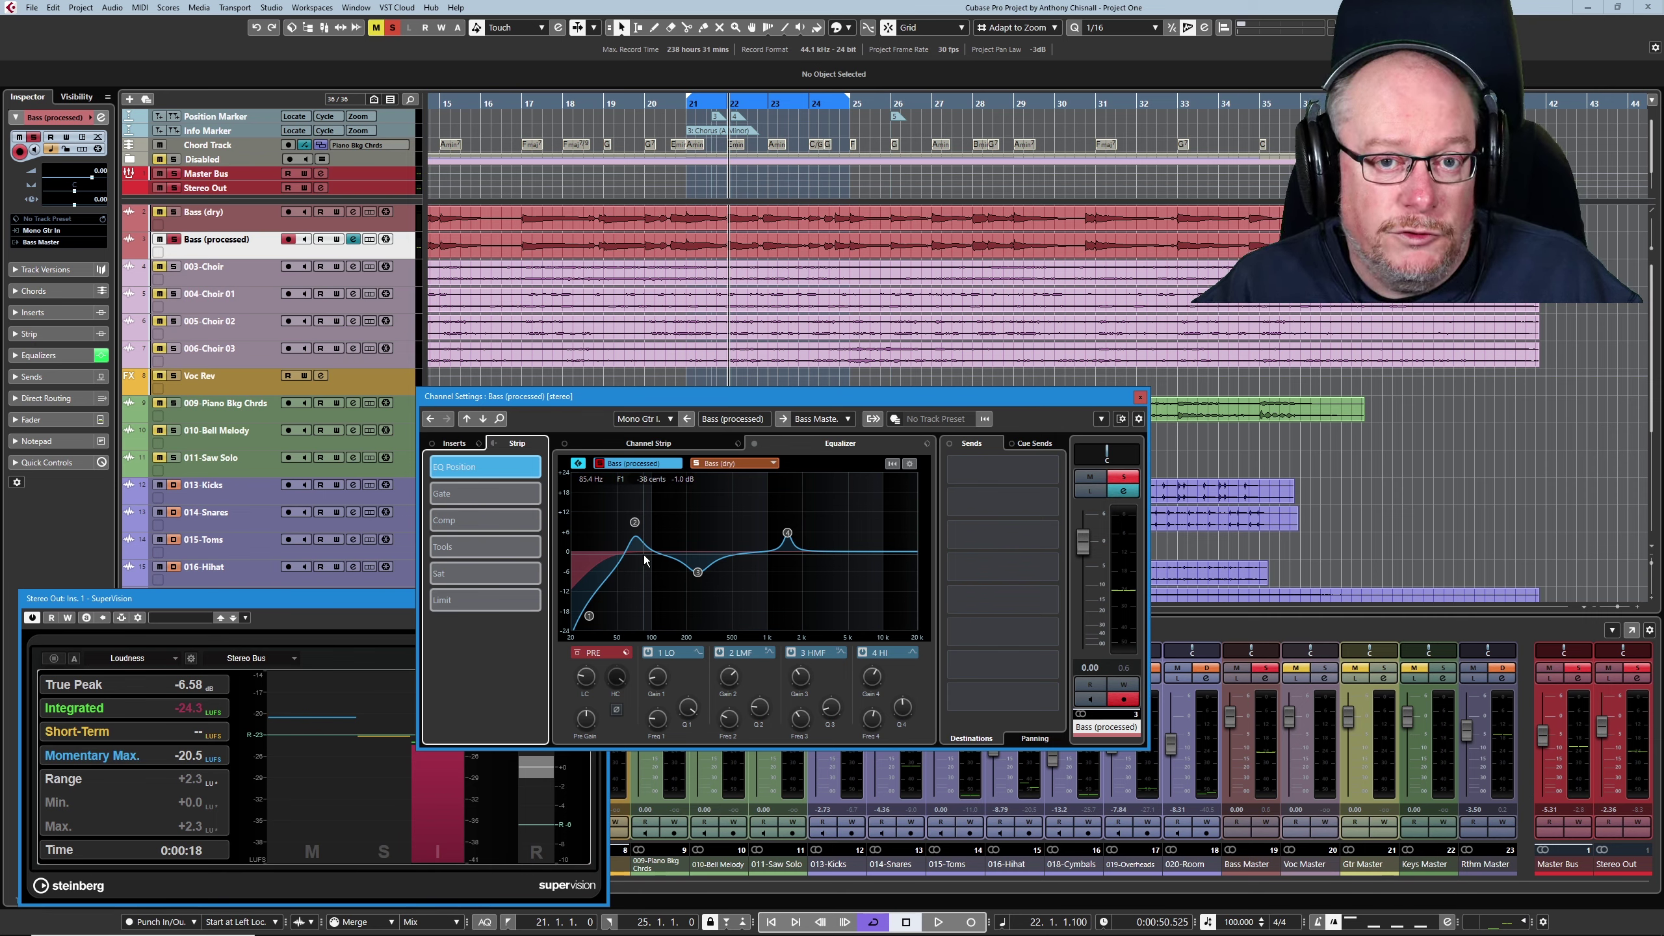
key("space")
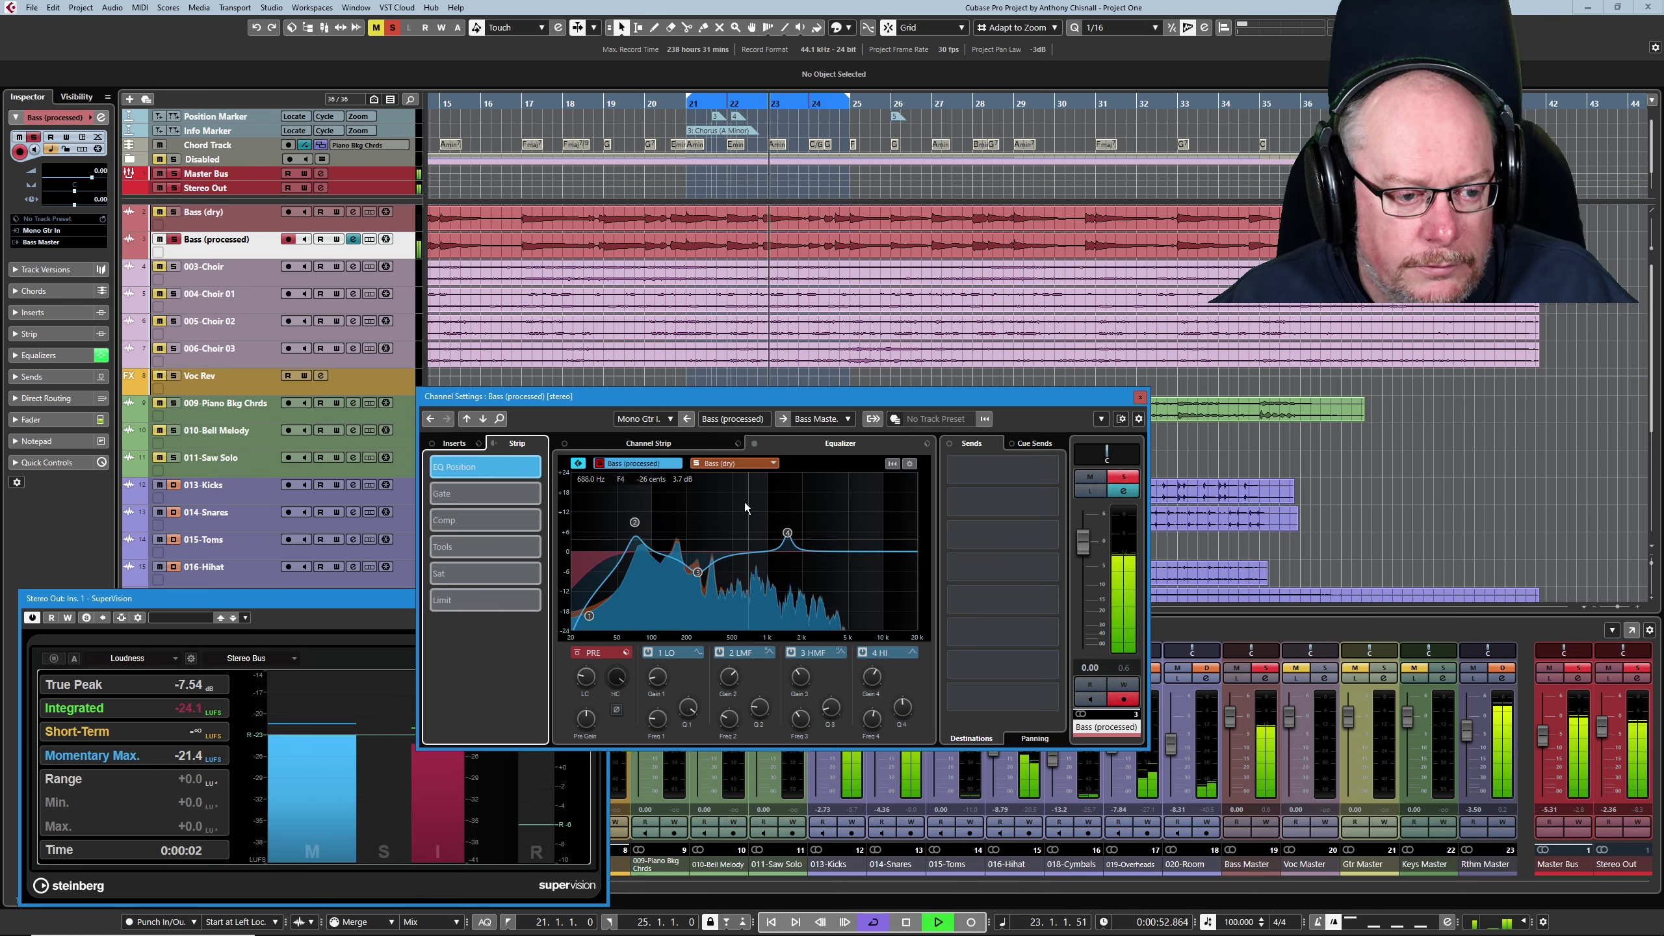
left_click(741, 463)
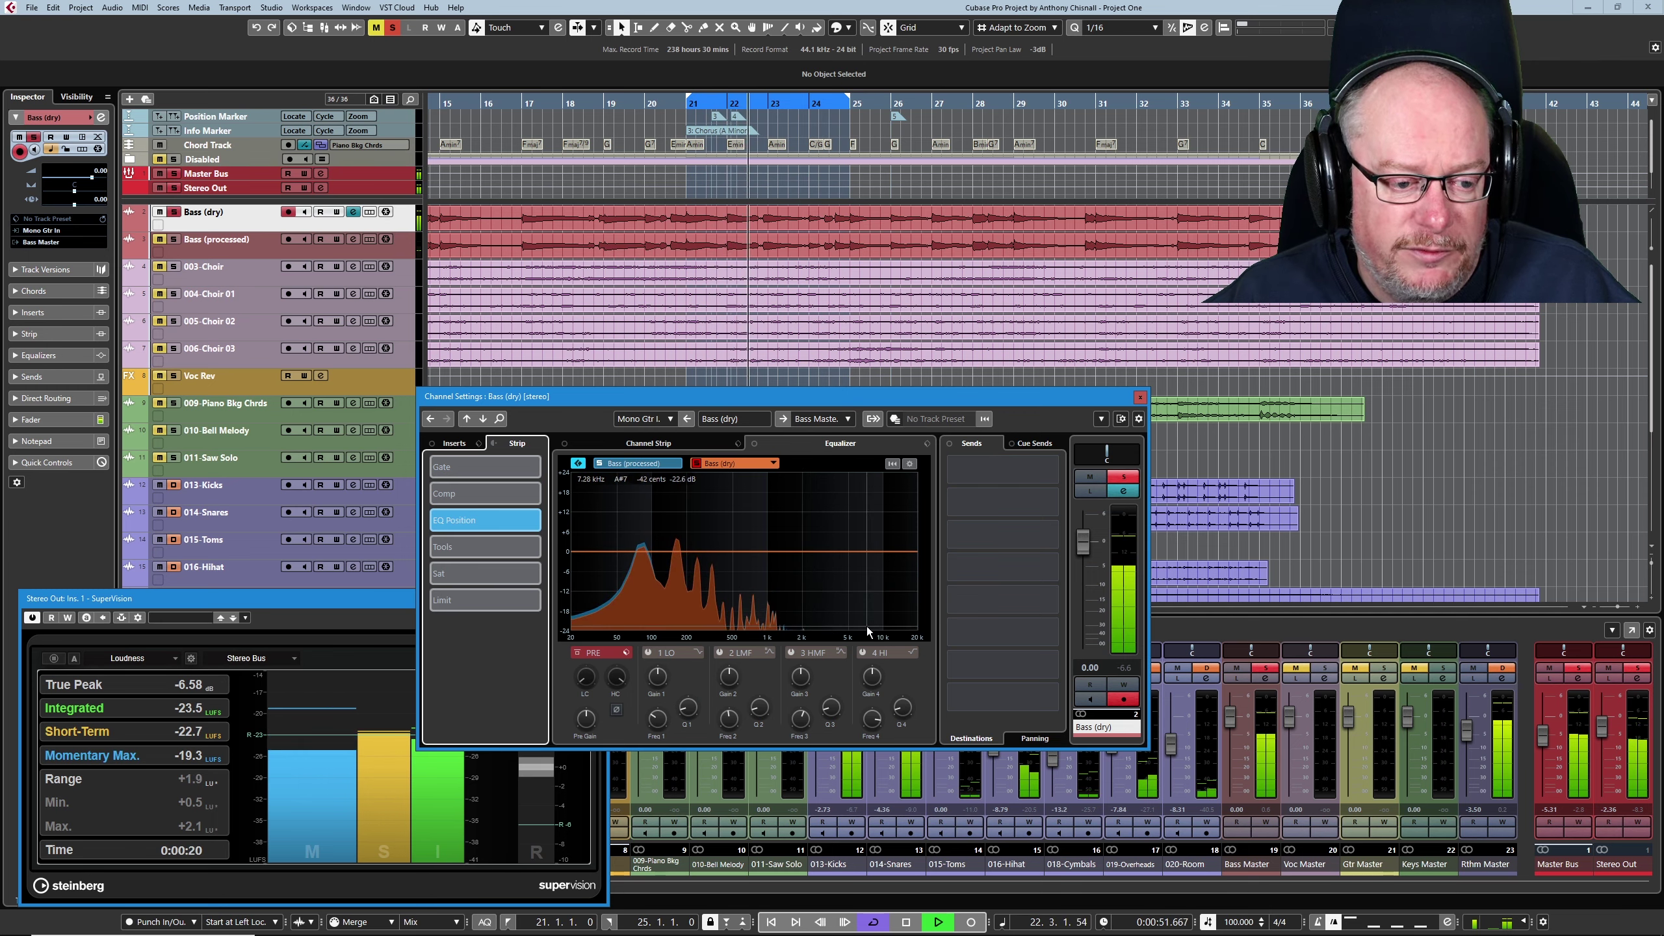
- Stop playback and return the Channel Settings to the Bass (processed) track
key("space")
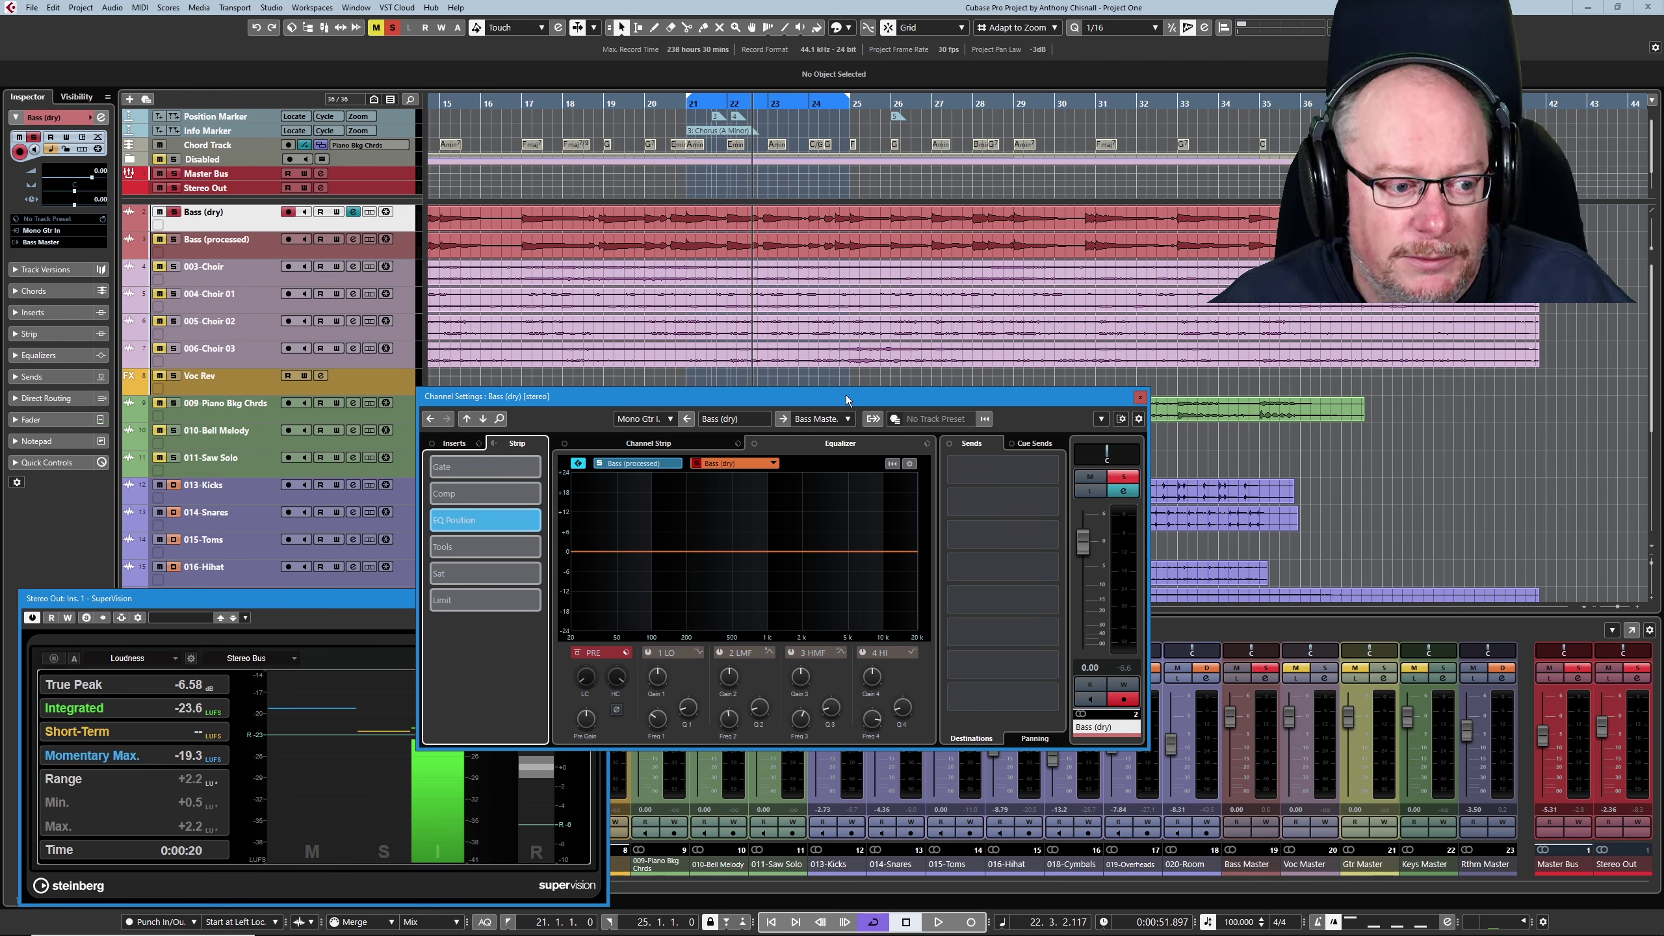
key("Down")
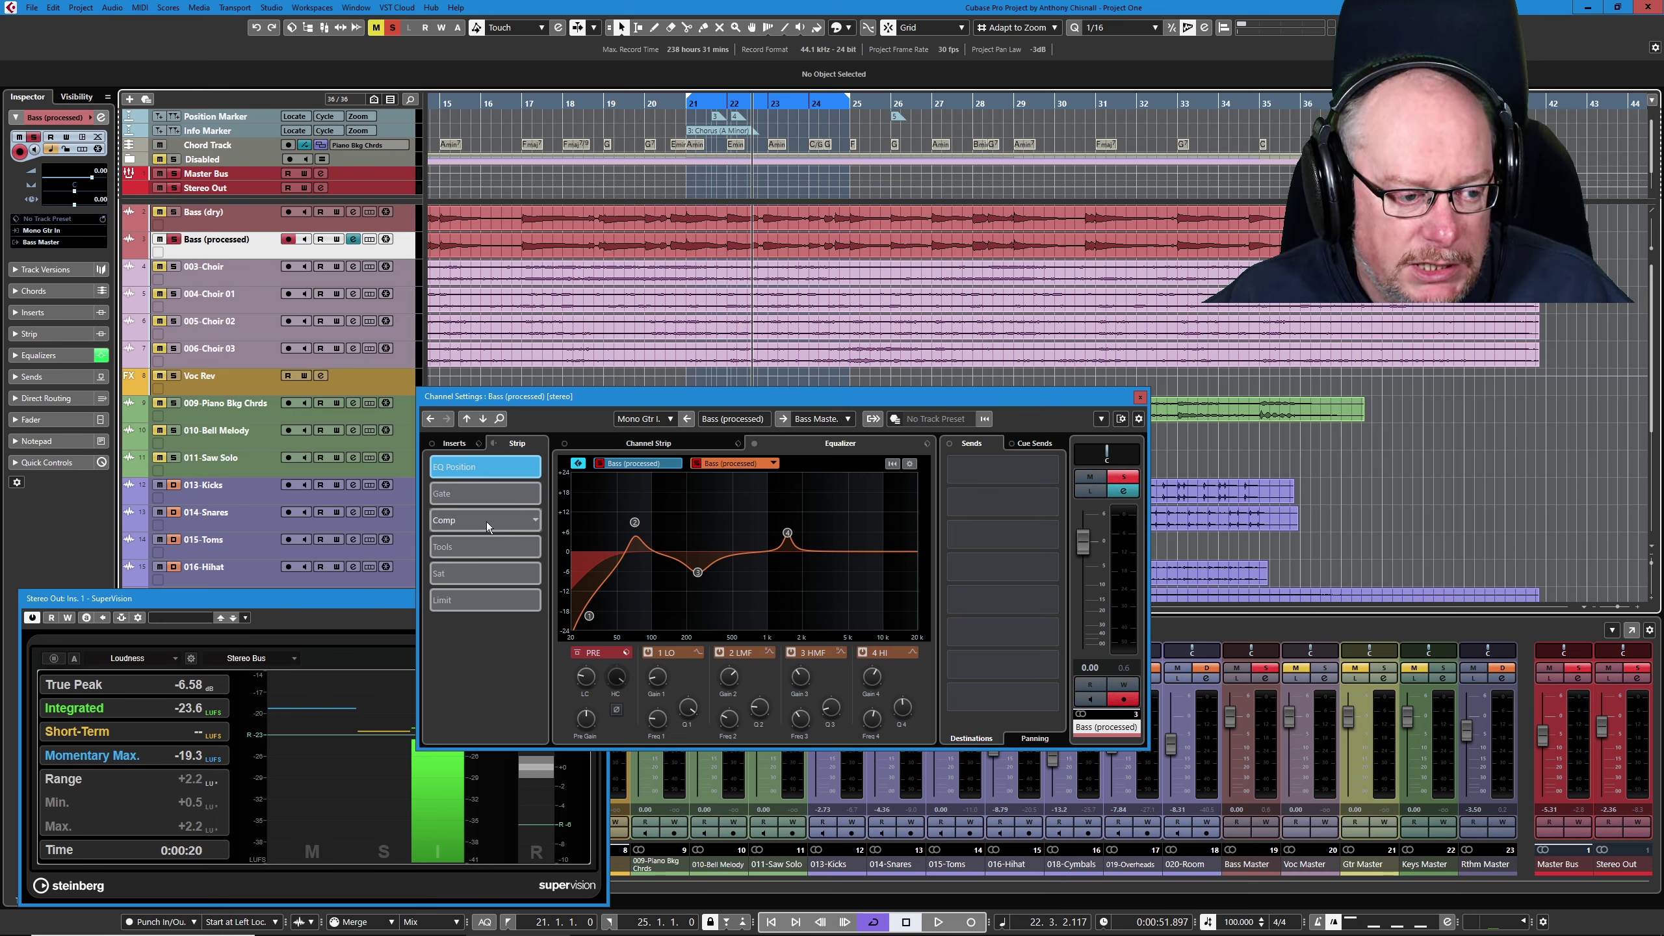
- Load VintageCompressor into the compressor slot after the EQ, ahead of the gate, and show the strip modules
left_click(467, 524)
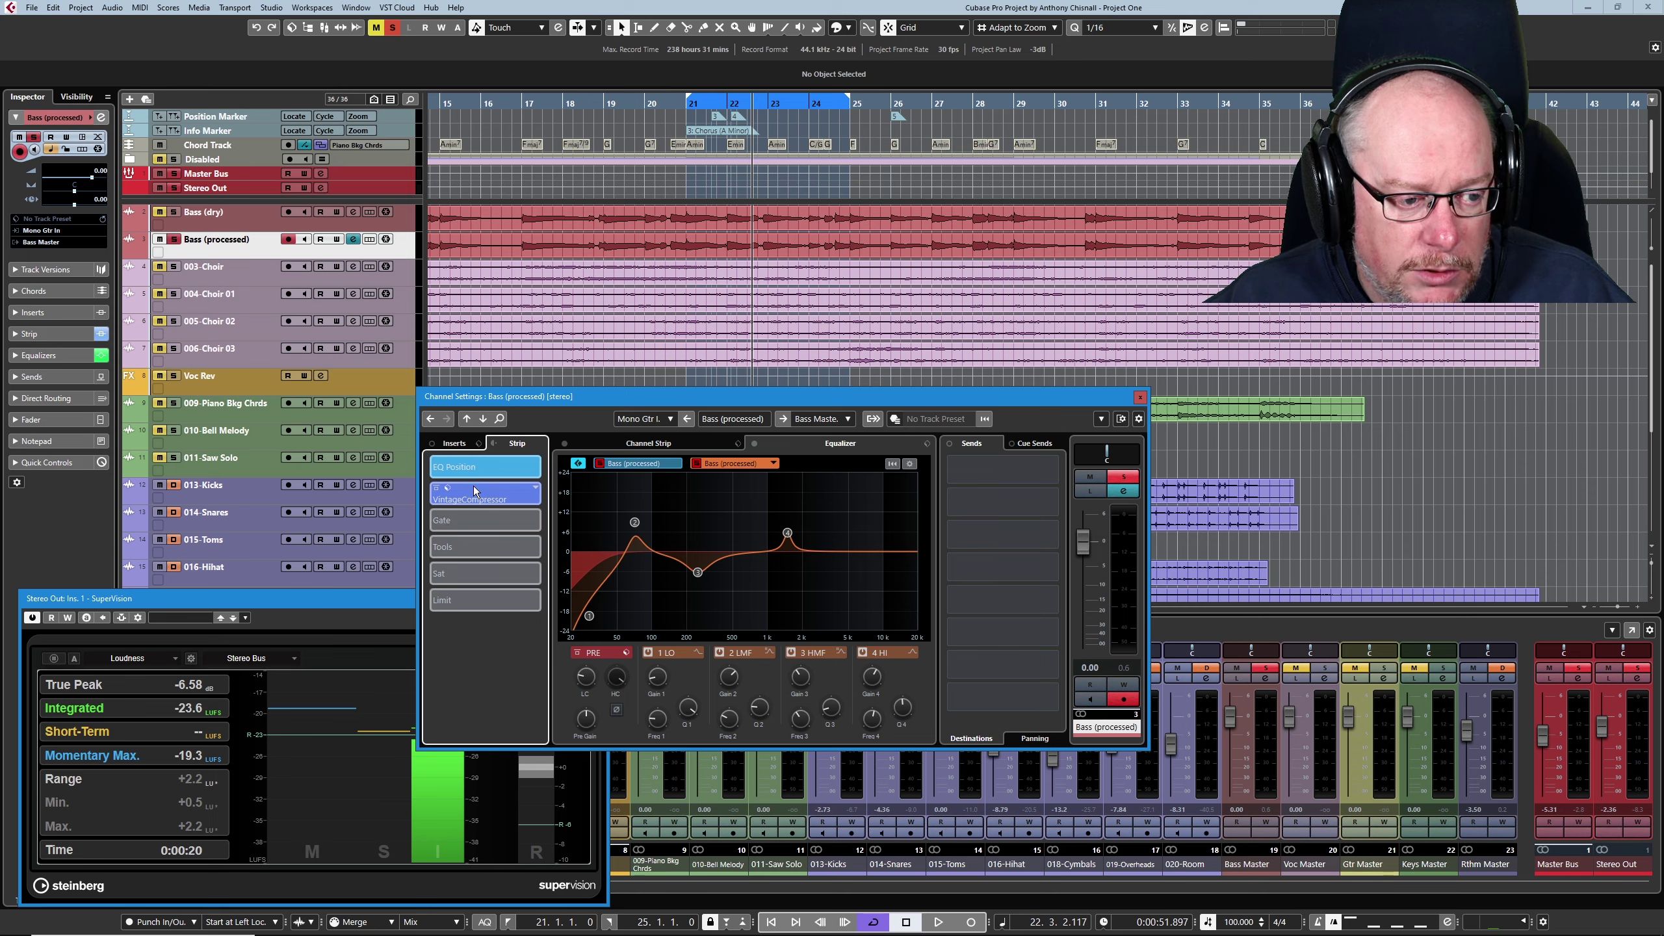
left_click_drag(473, 486, 480, 541)
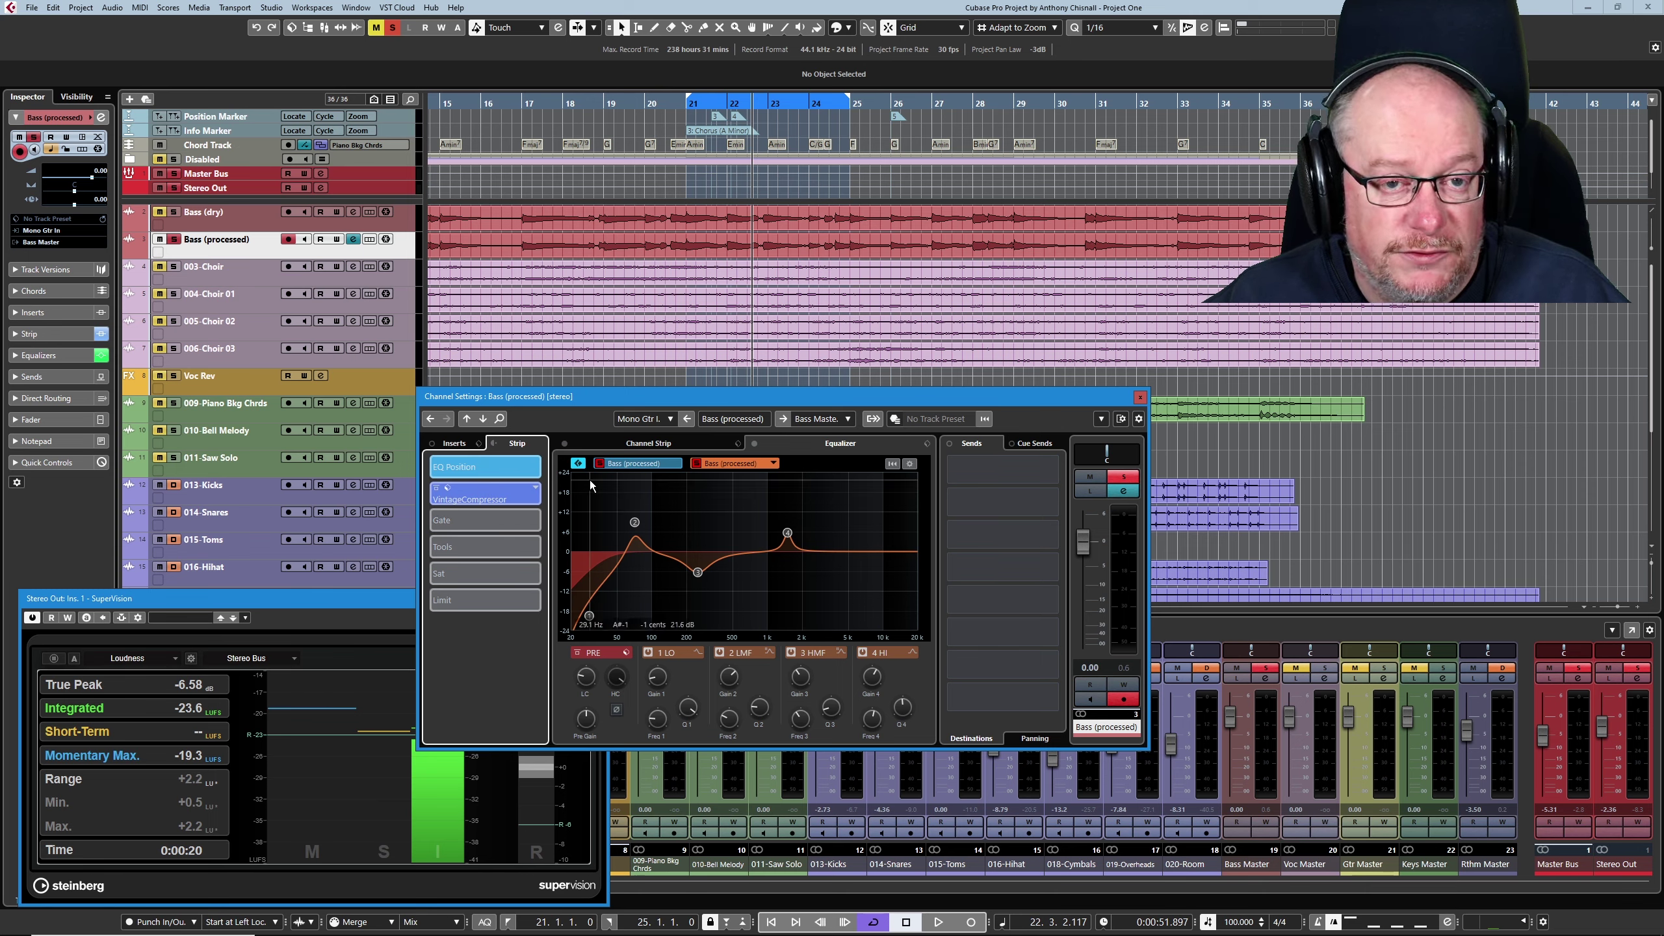
left_click(653, 443)
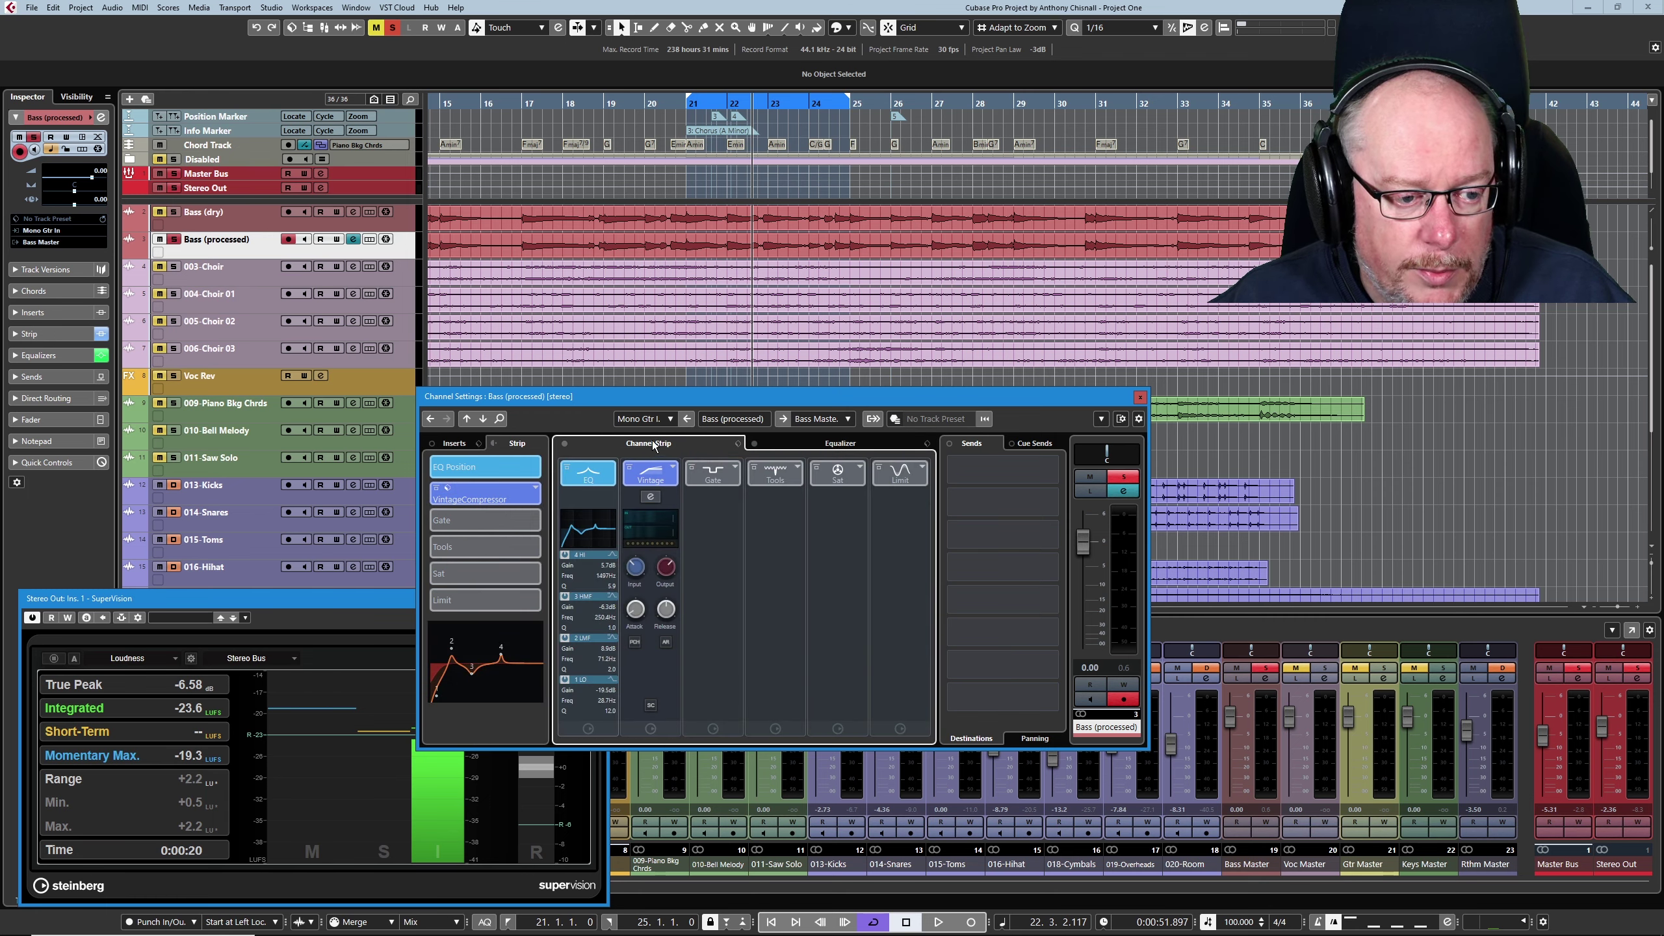
- Set the VintageCompressor ratio to 4 and play the song to hear it
left_click(651, 496)
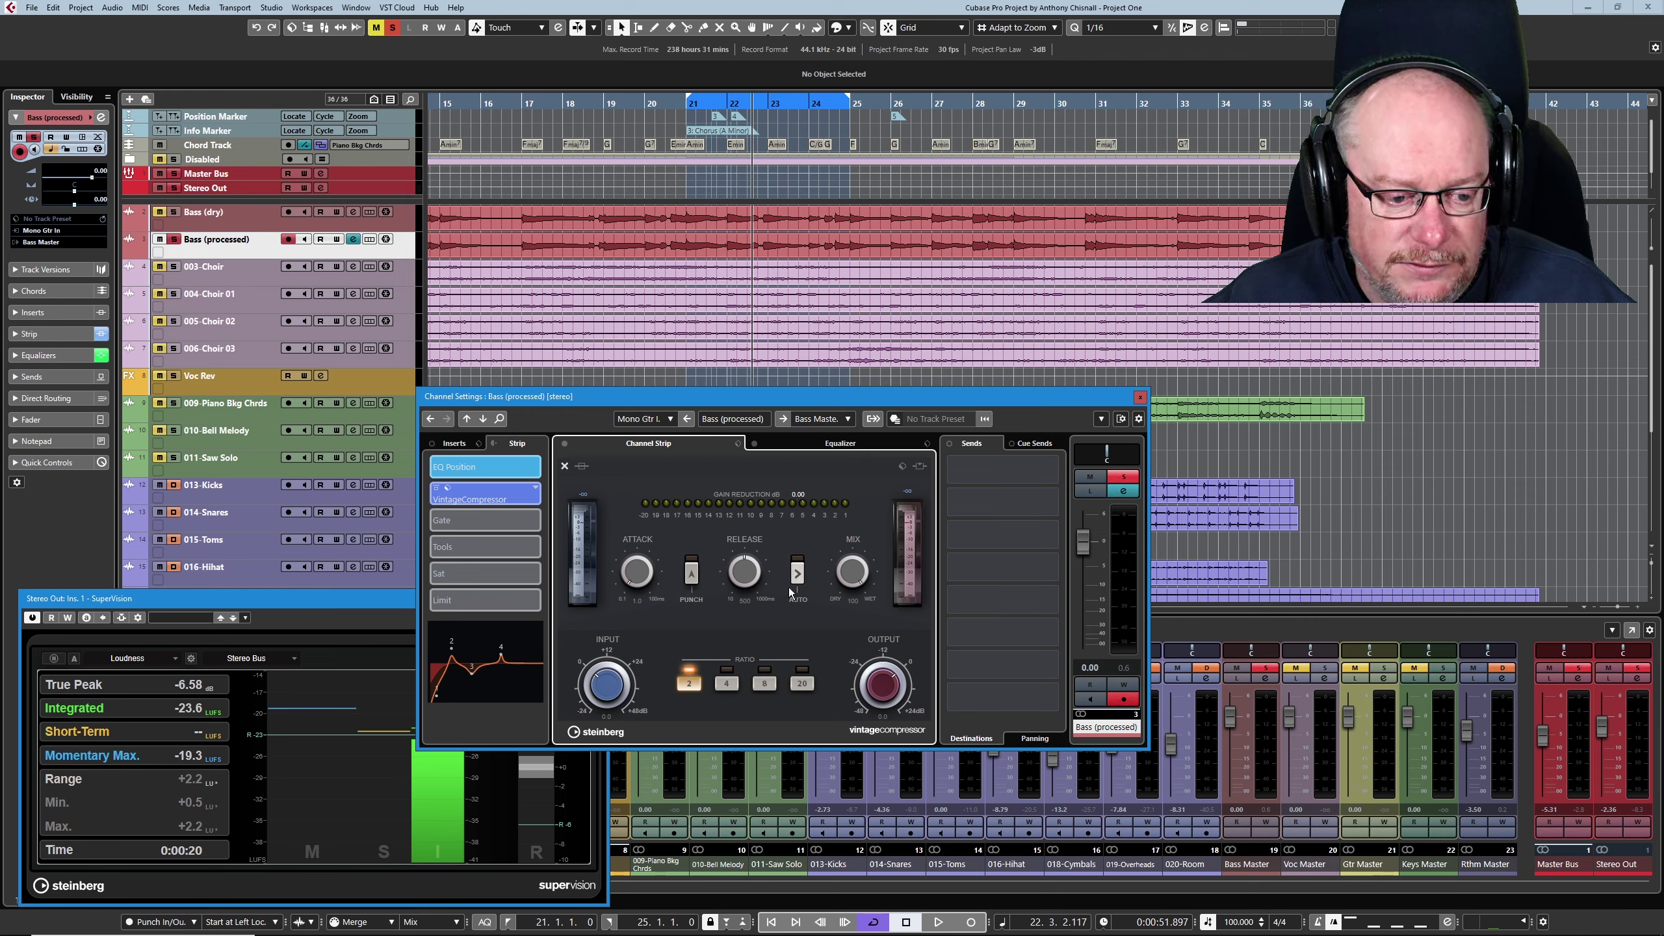
left_click(728, 682)
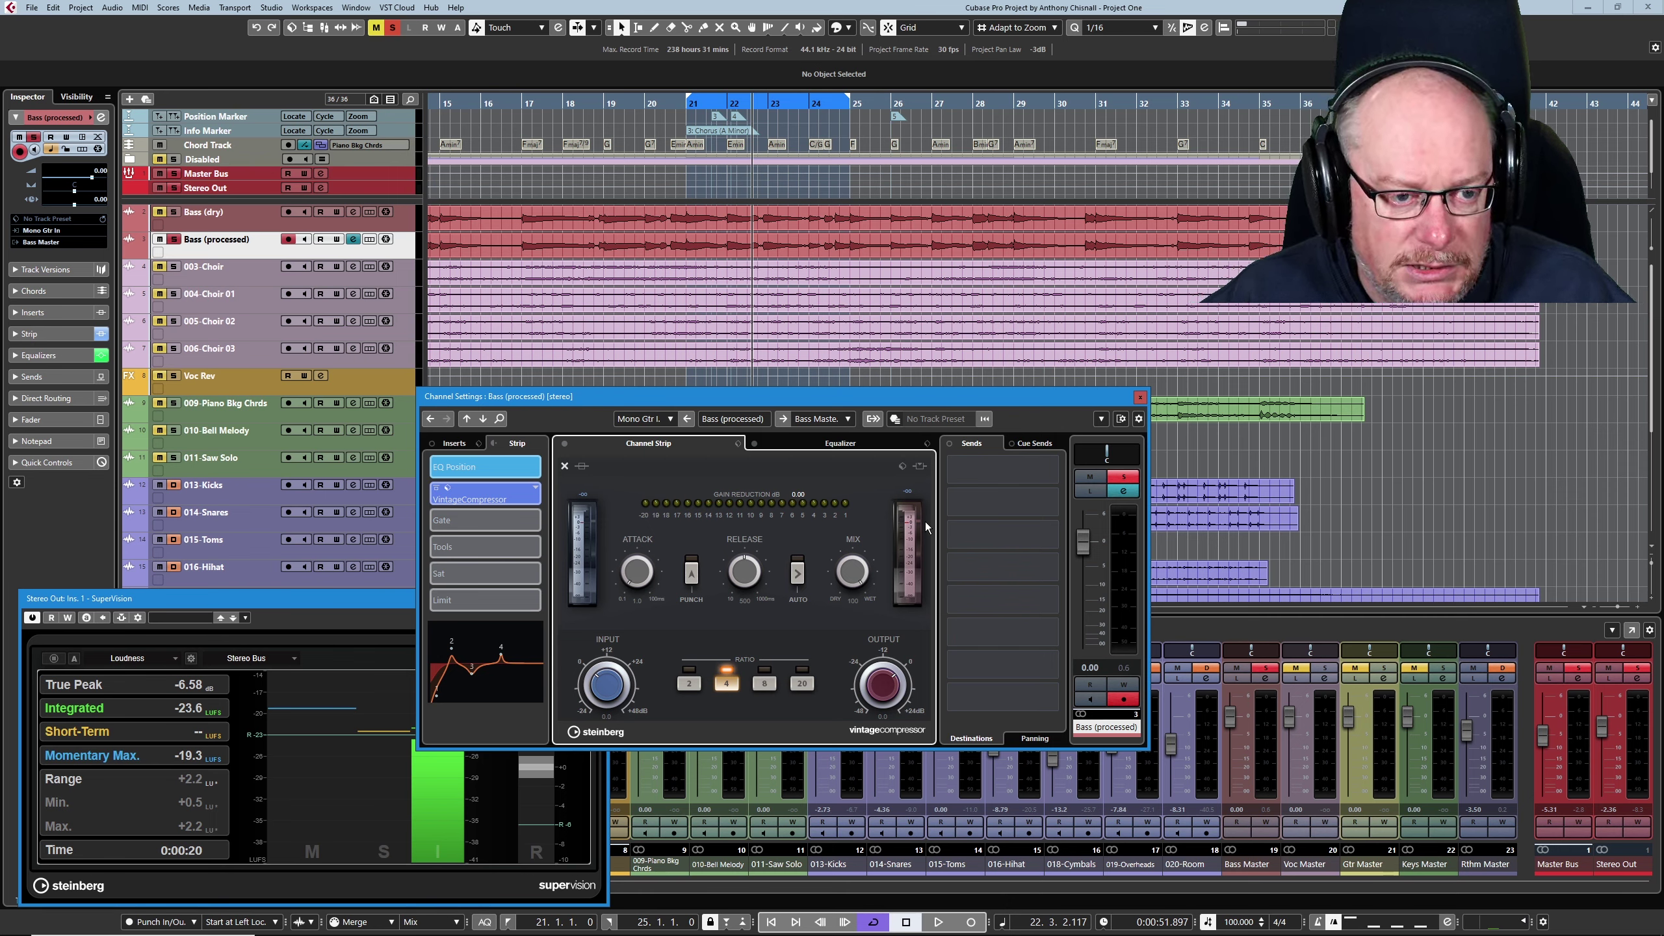
key("space")
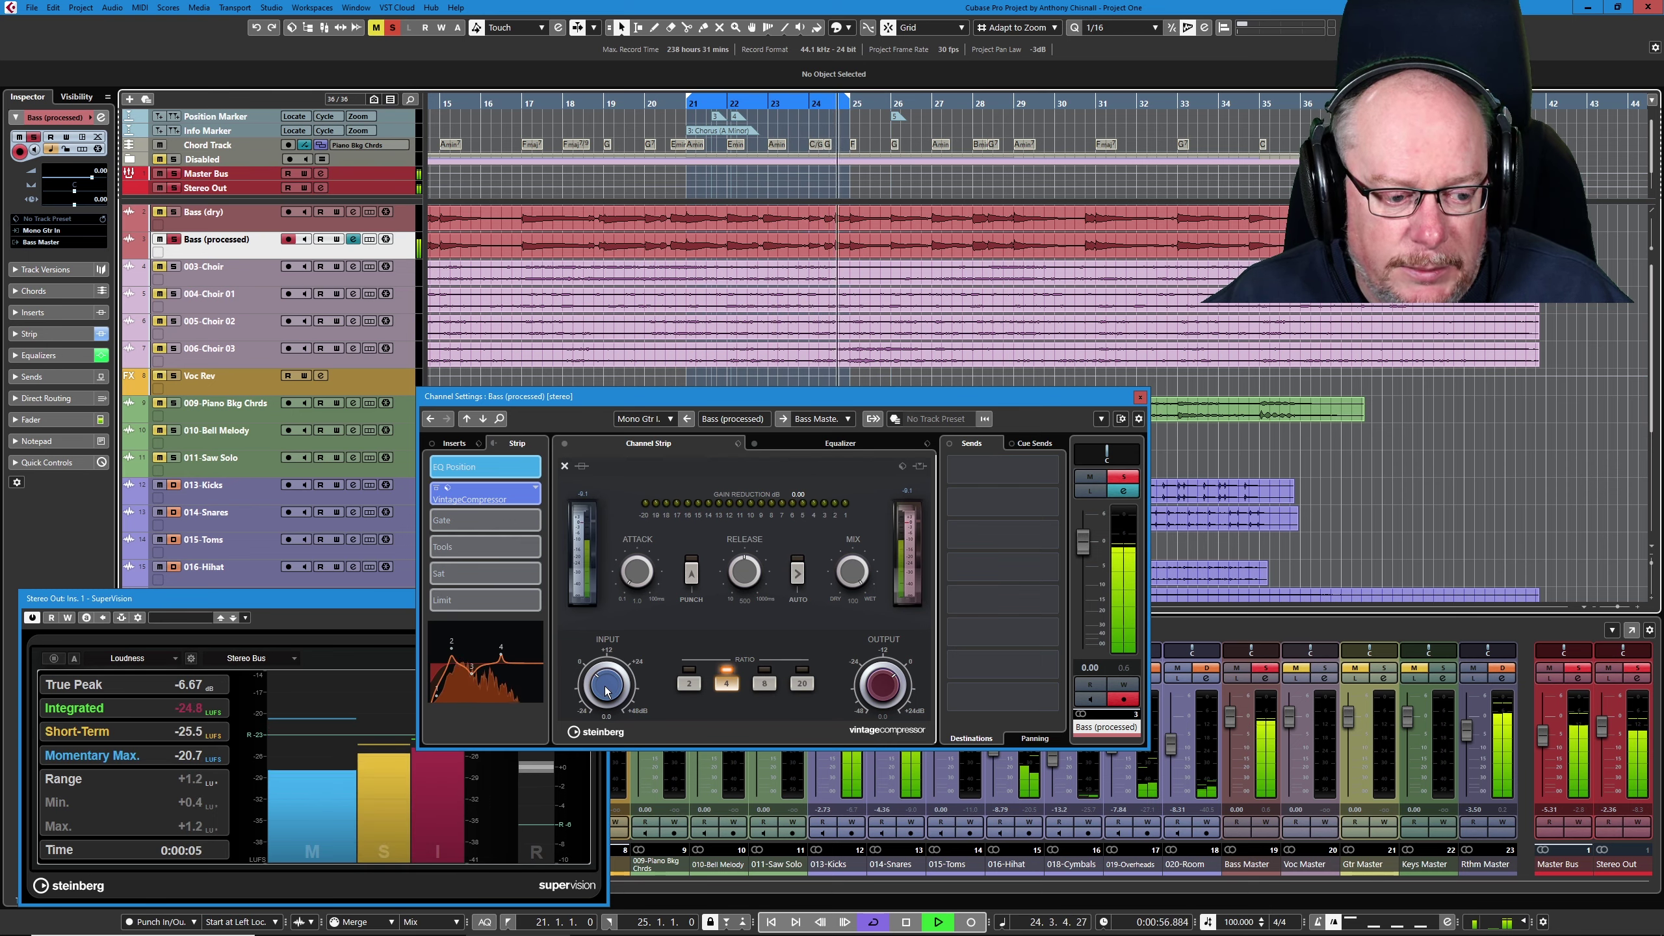
- Drive the VintageCompressor input to 8.3, then ease it back to 7.9, and stop playback
left_click_drag(608, 687, 608, 680)
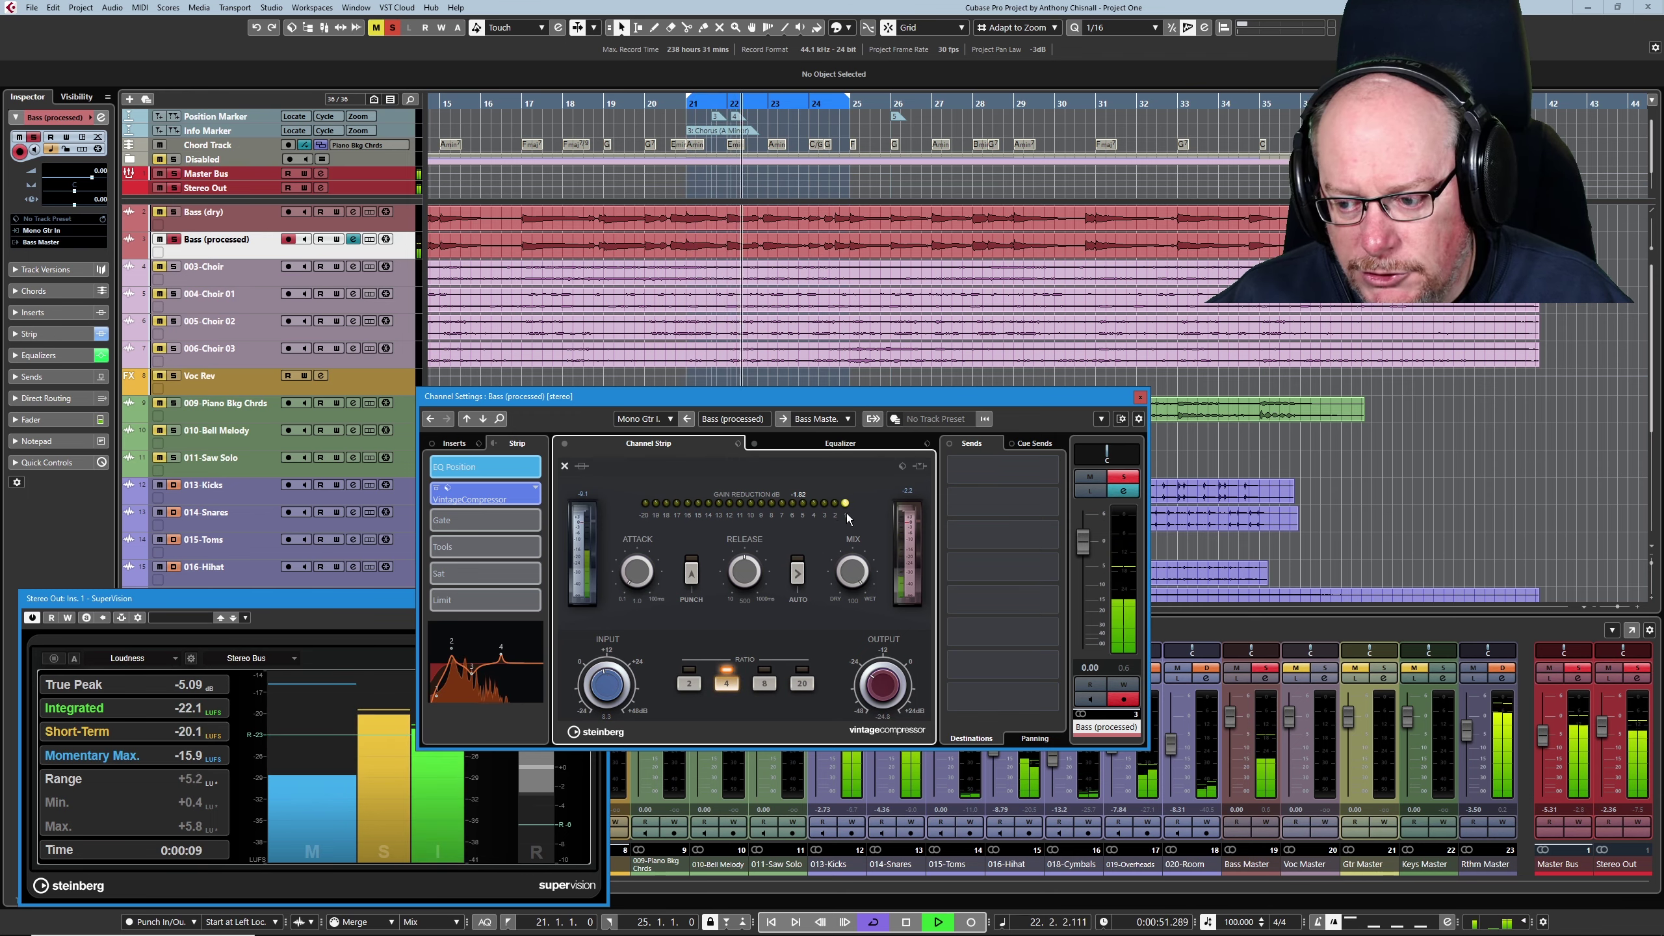
mouse_move(1026, 472)
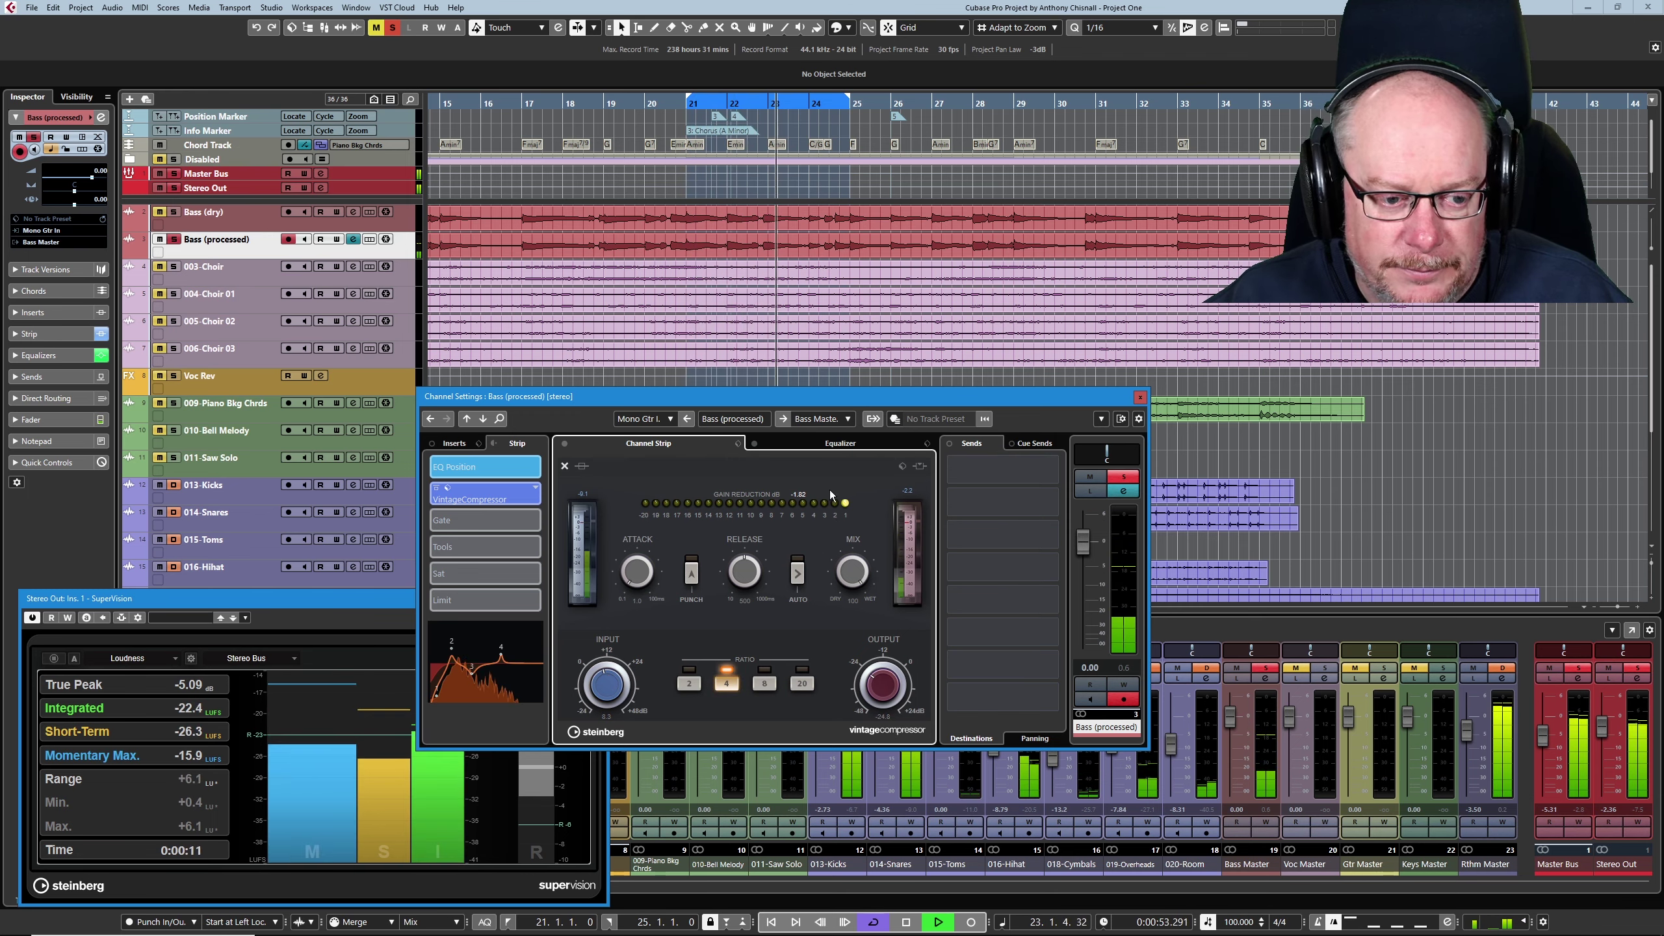
left_click_drag(608, 688, 609, 684)
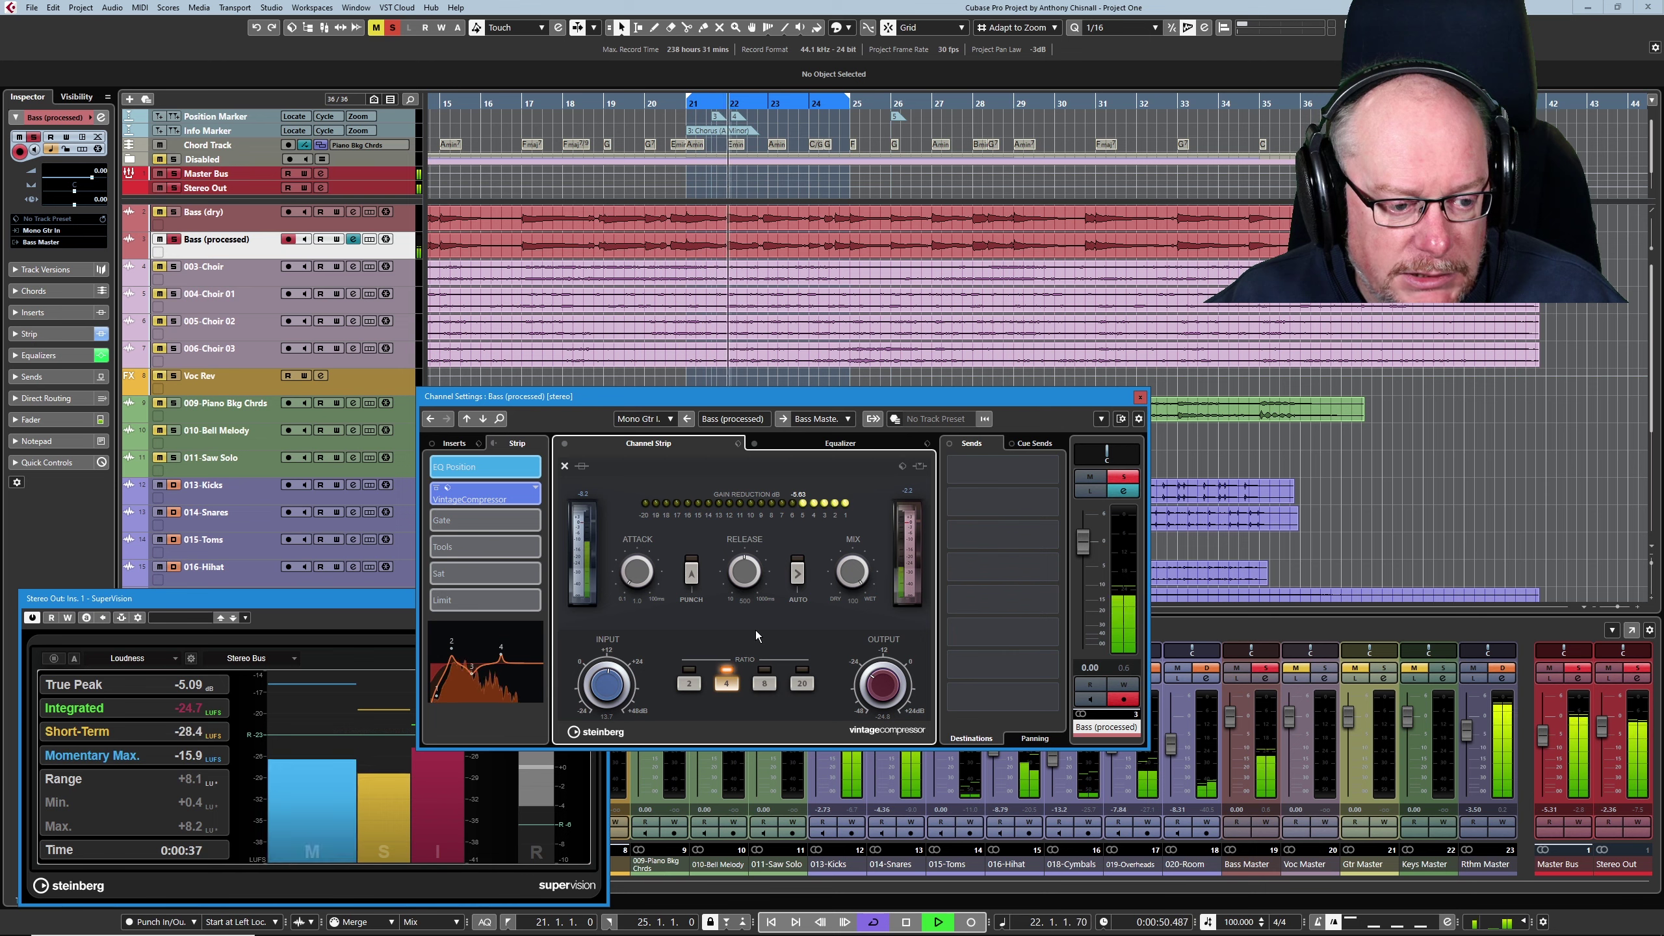
key("space")
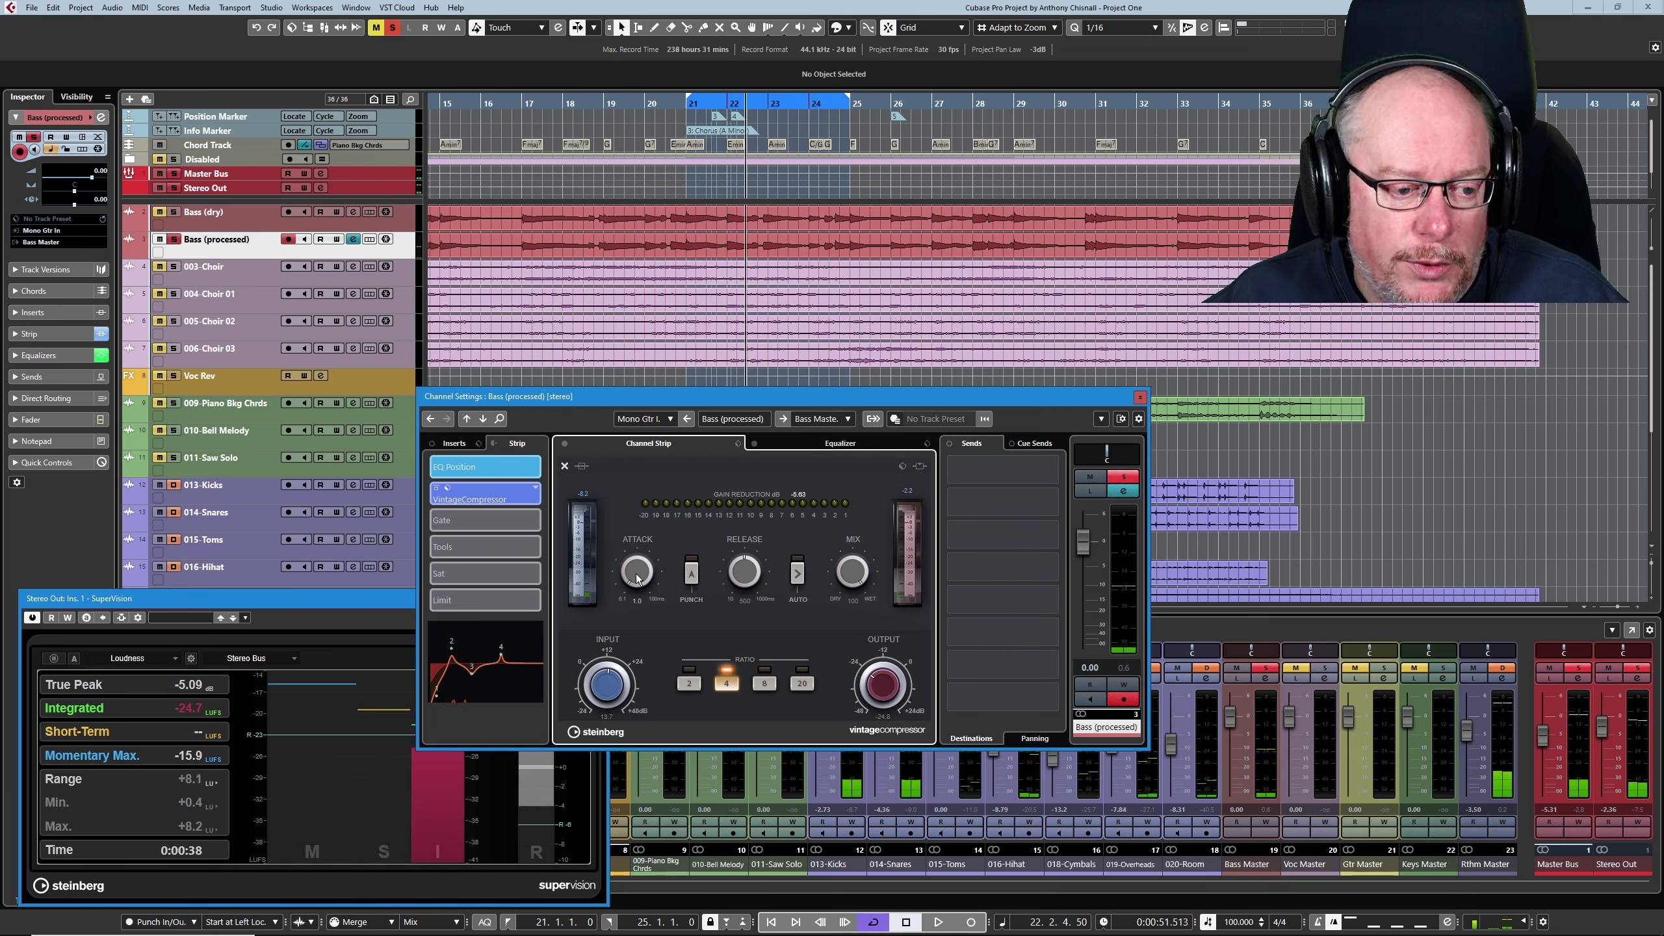
- Slow the compressor attack to 17 and shorten the release to 272 while playing
left_click_drag(639, 577, 634, 529)
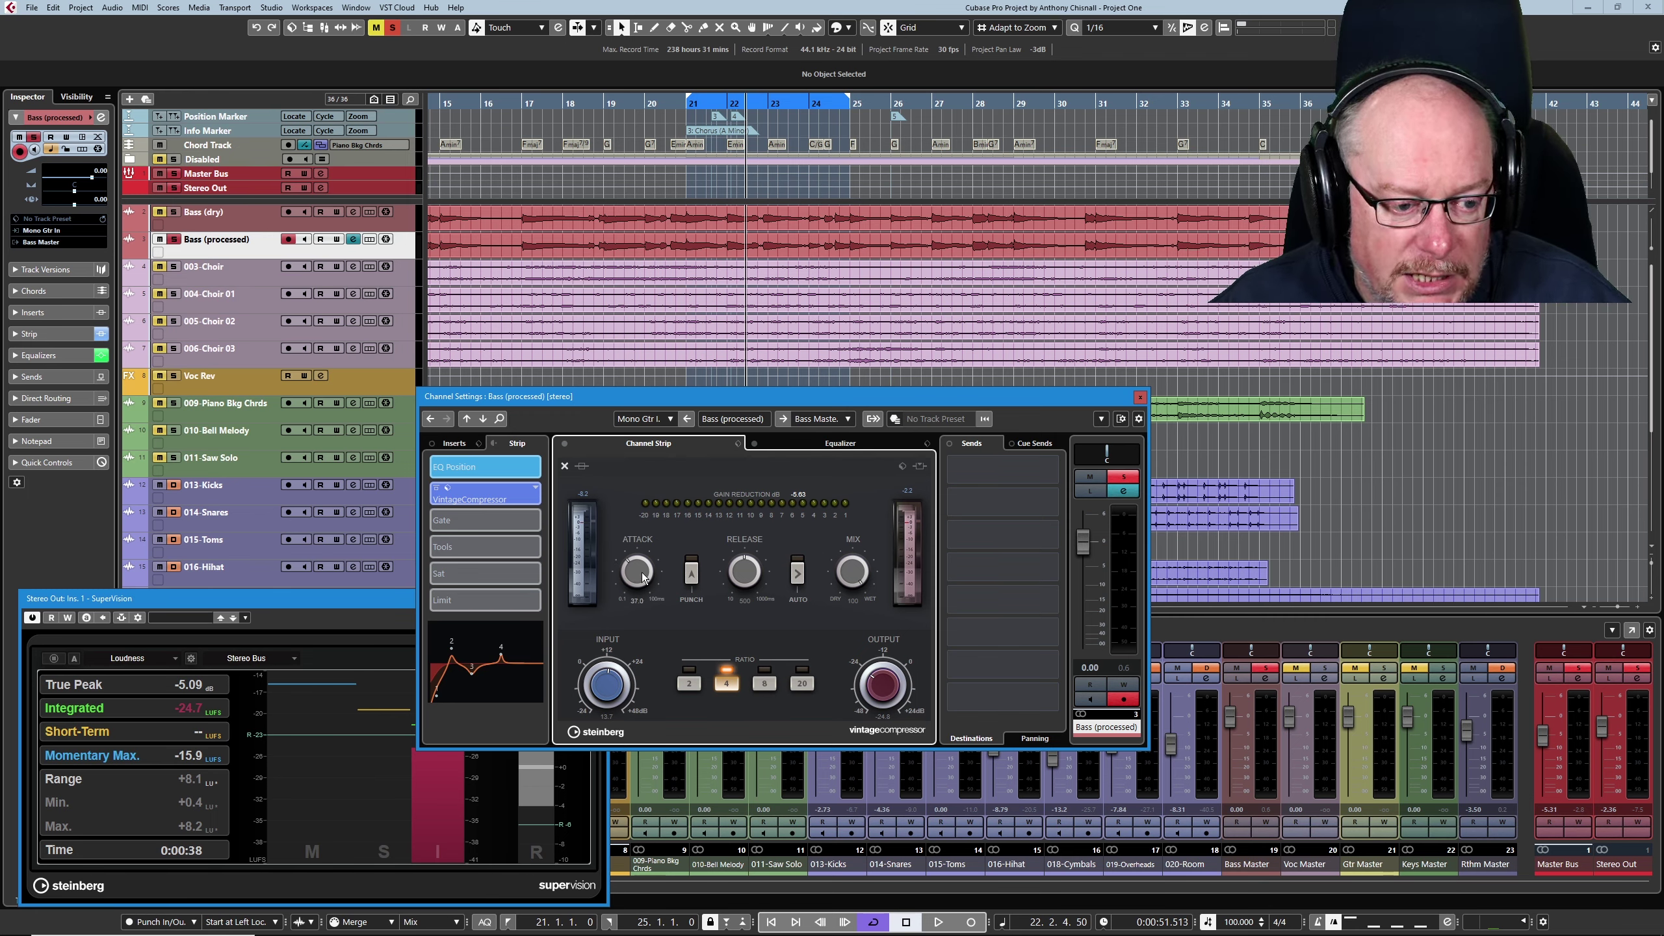
scroll(643, 581, "up", 1)
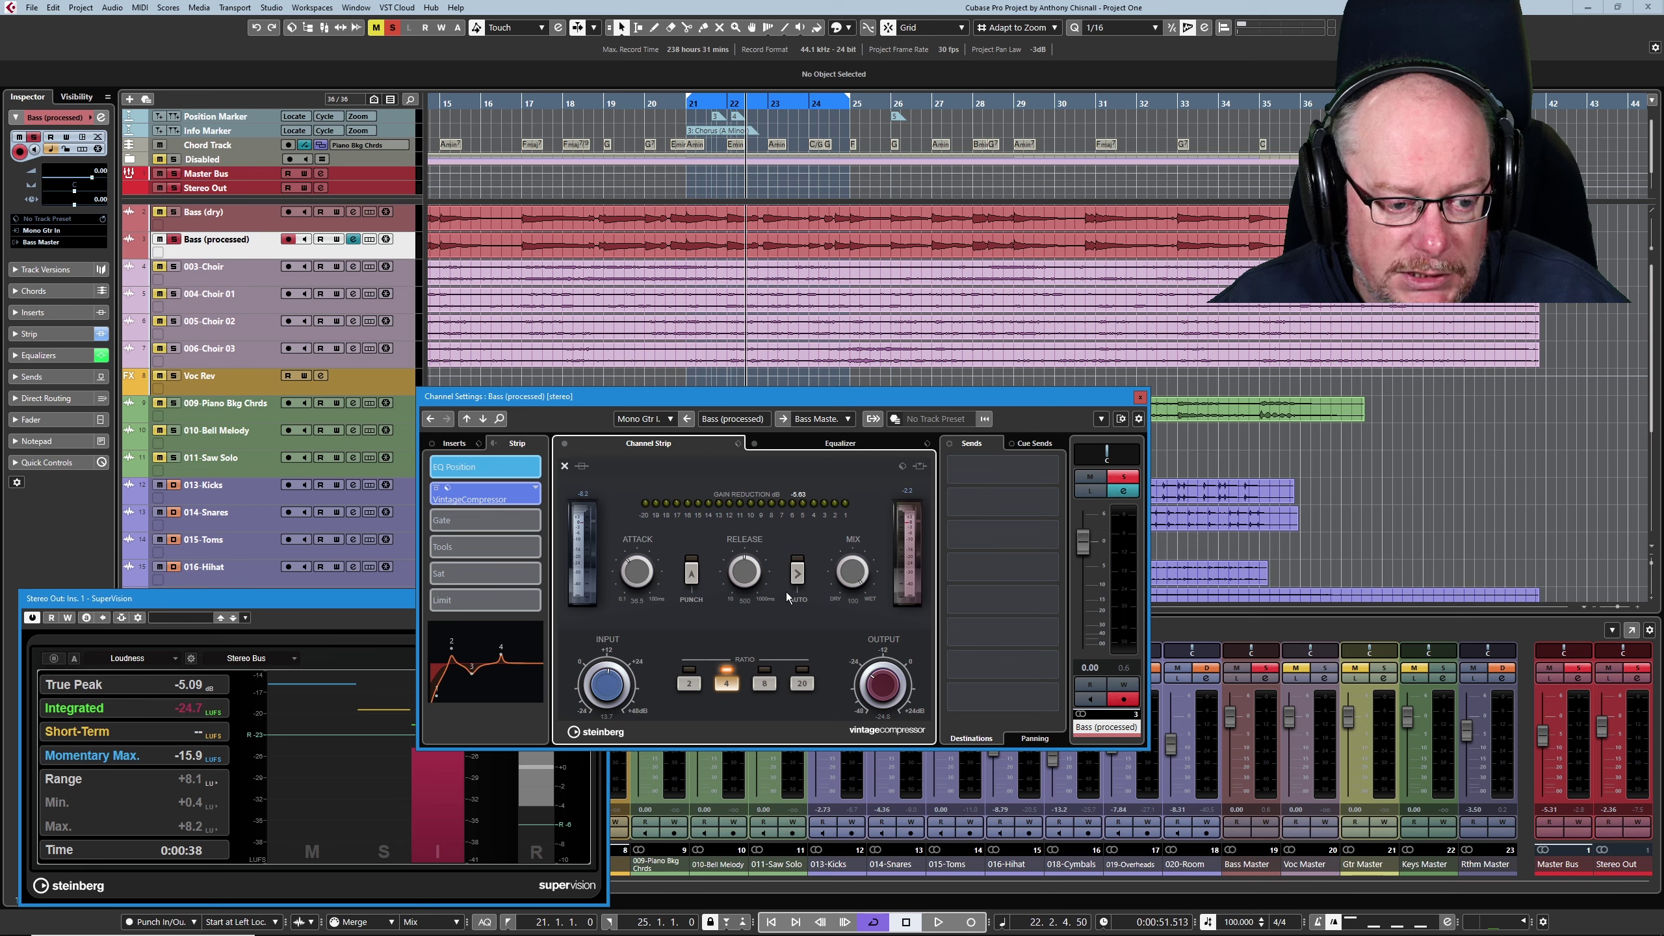
scroll(745, 574, "up", 1)
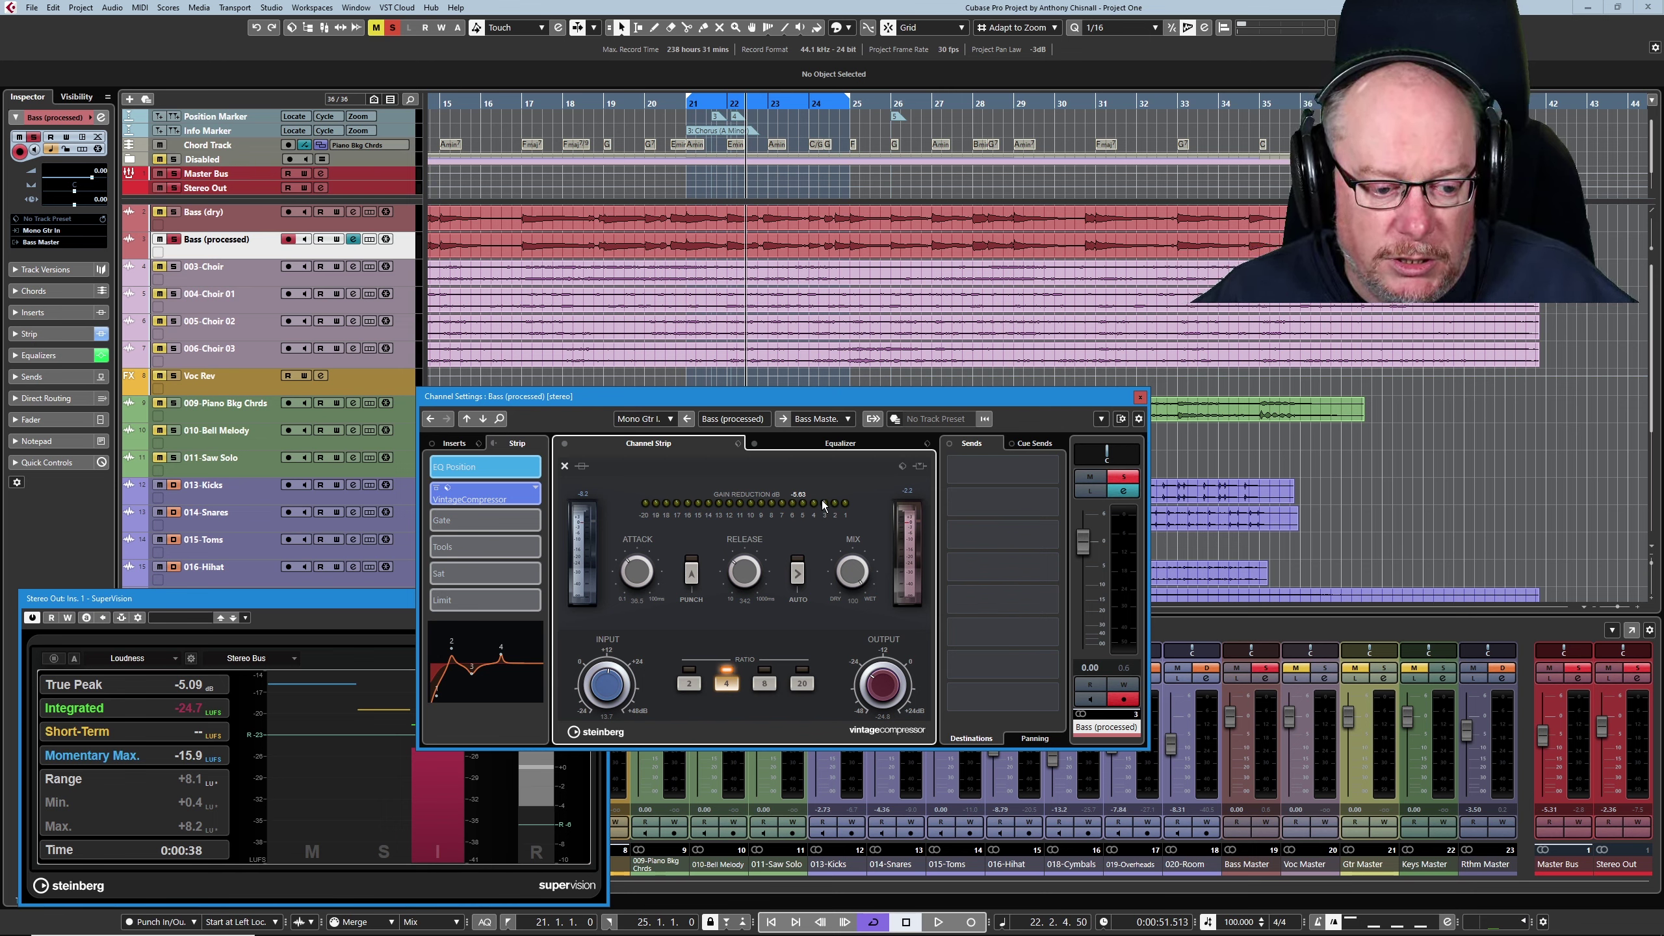
left_click(939, 917)
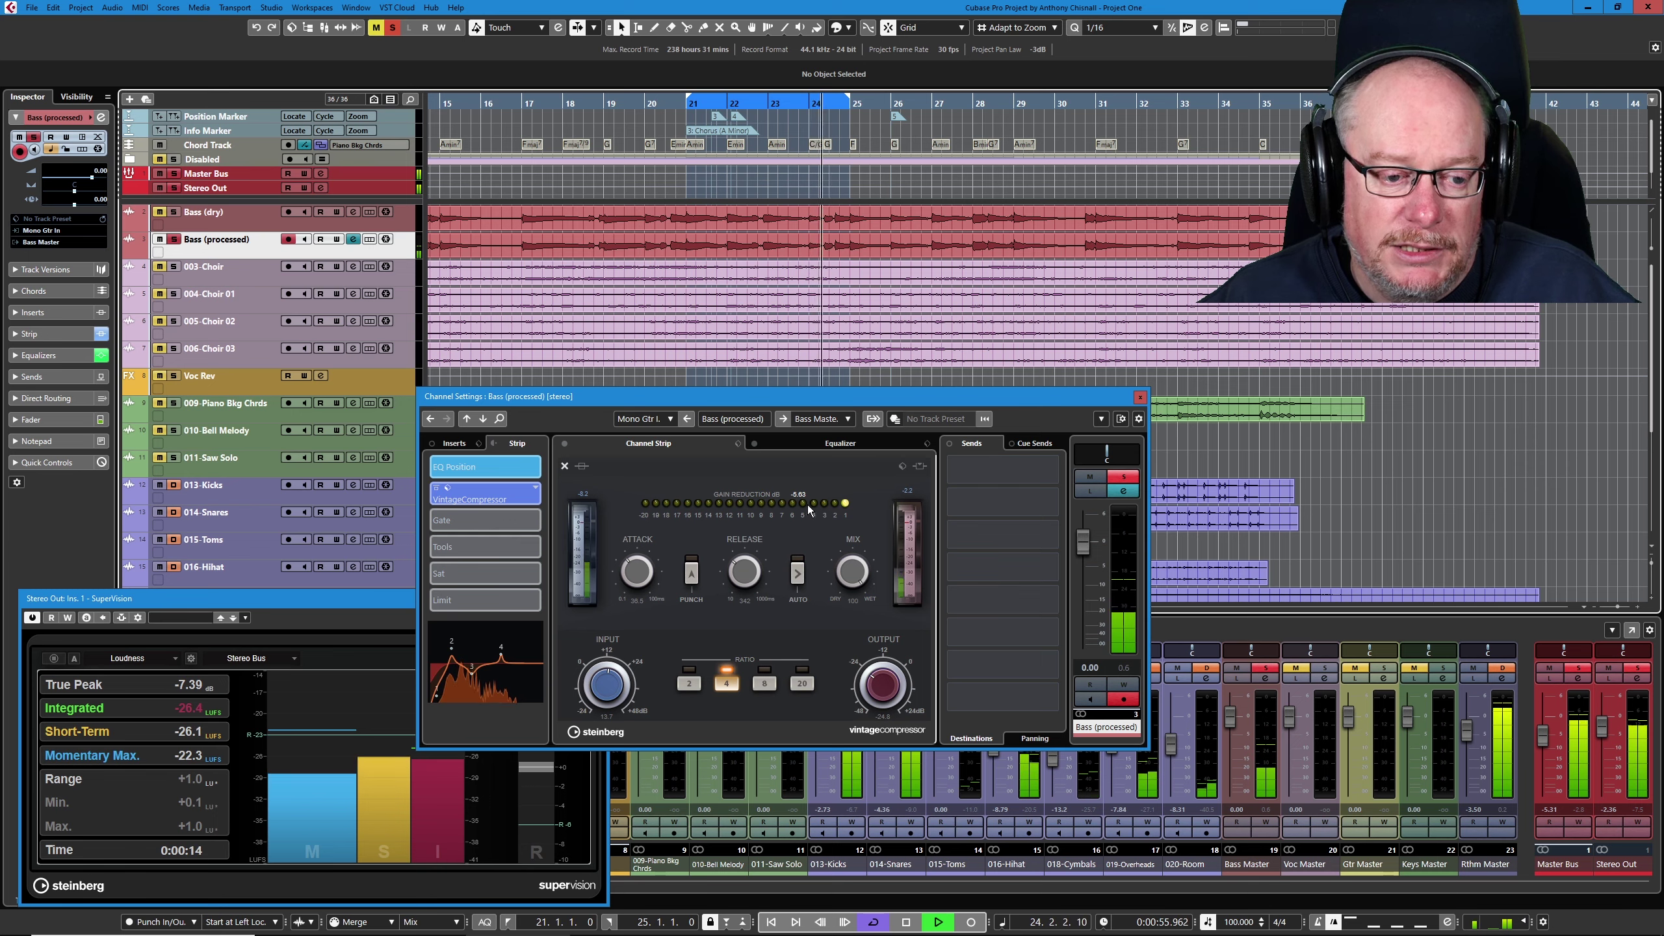
left_click_drag(744, 568, 745, 582)
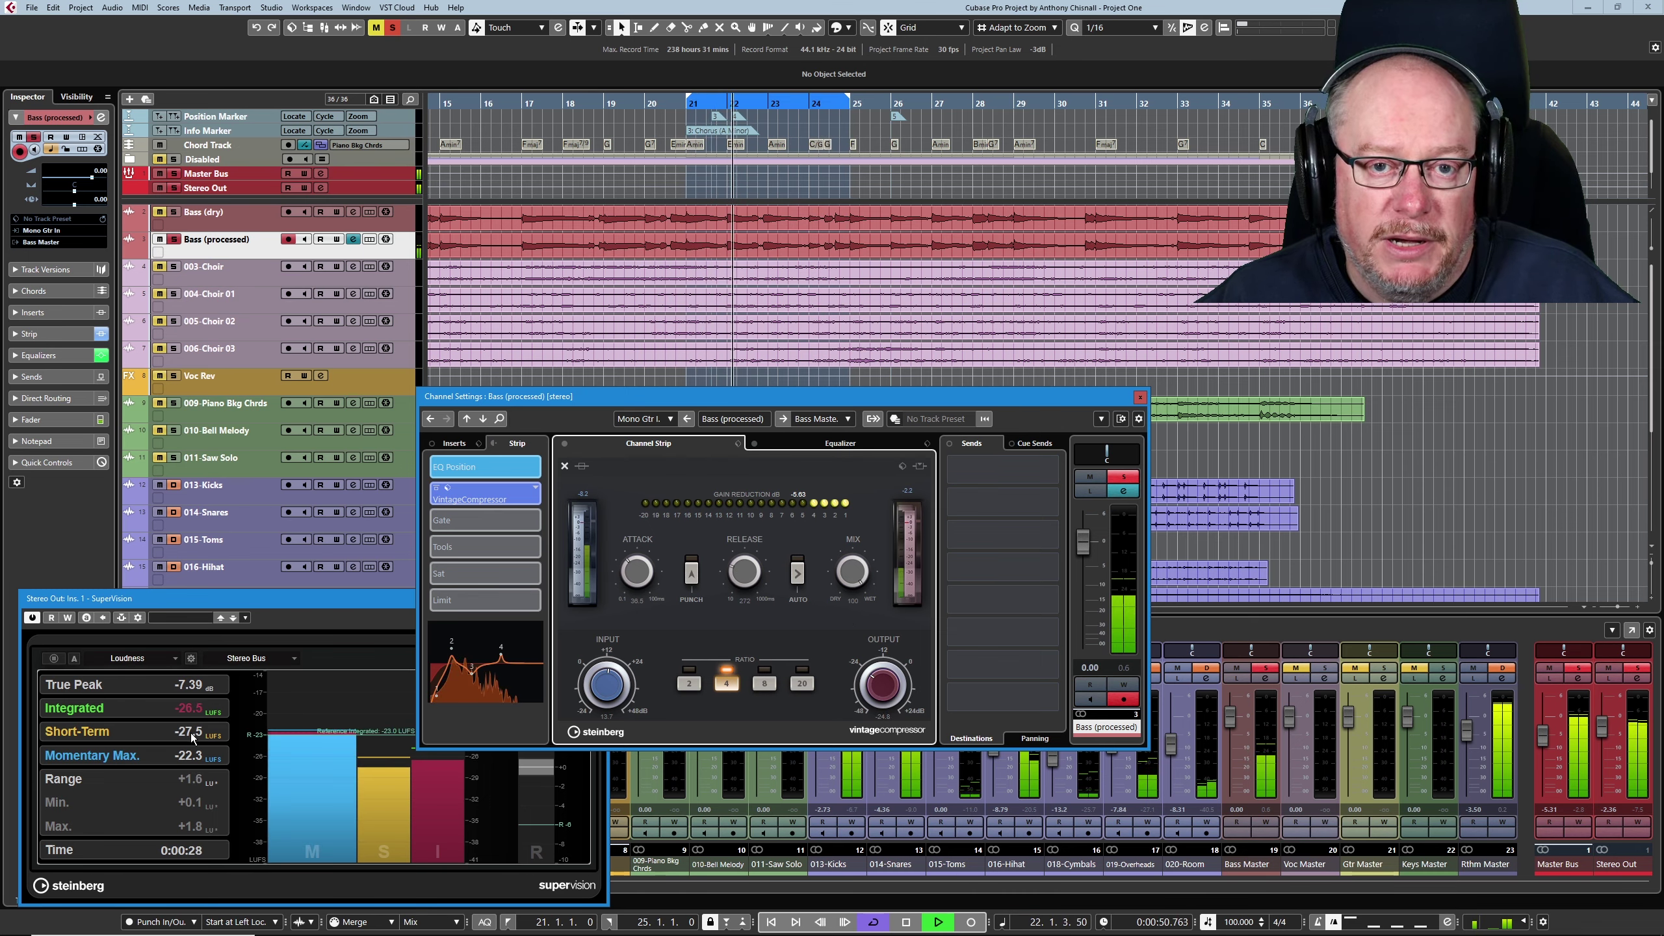
- Fine-tune the VintageCompressor output level on the processed bass
scroll(882, 690, "up", 2)
scroll(881, 689, "up", 10)
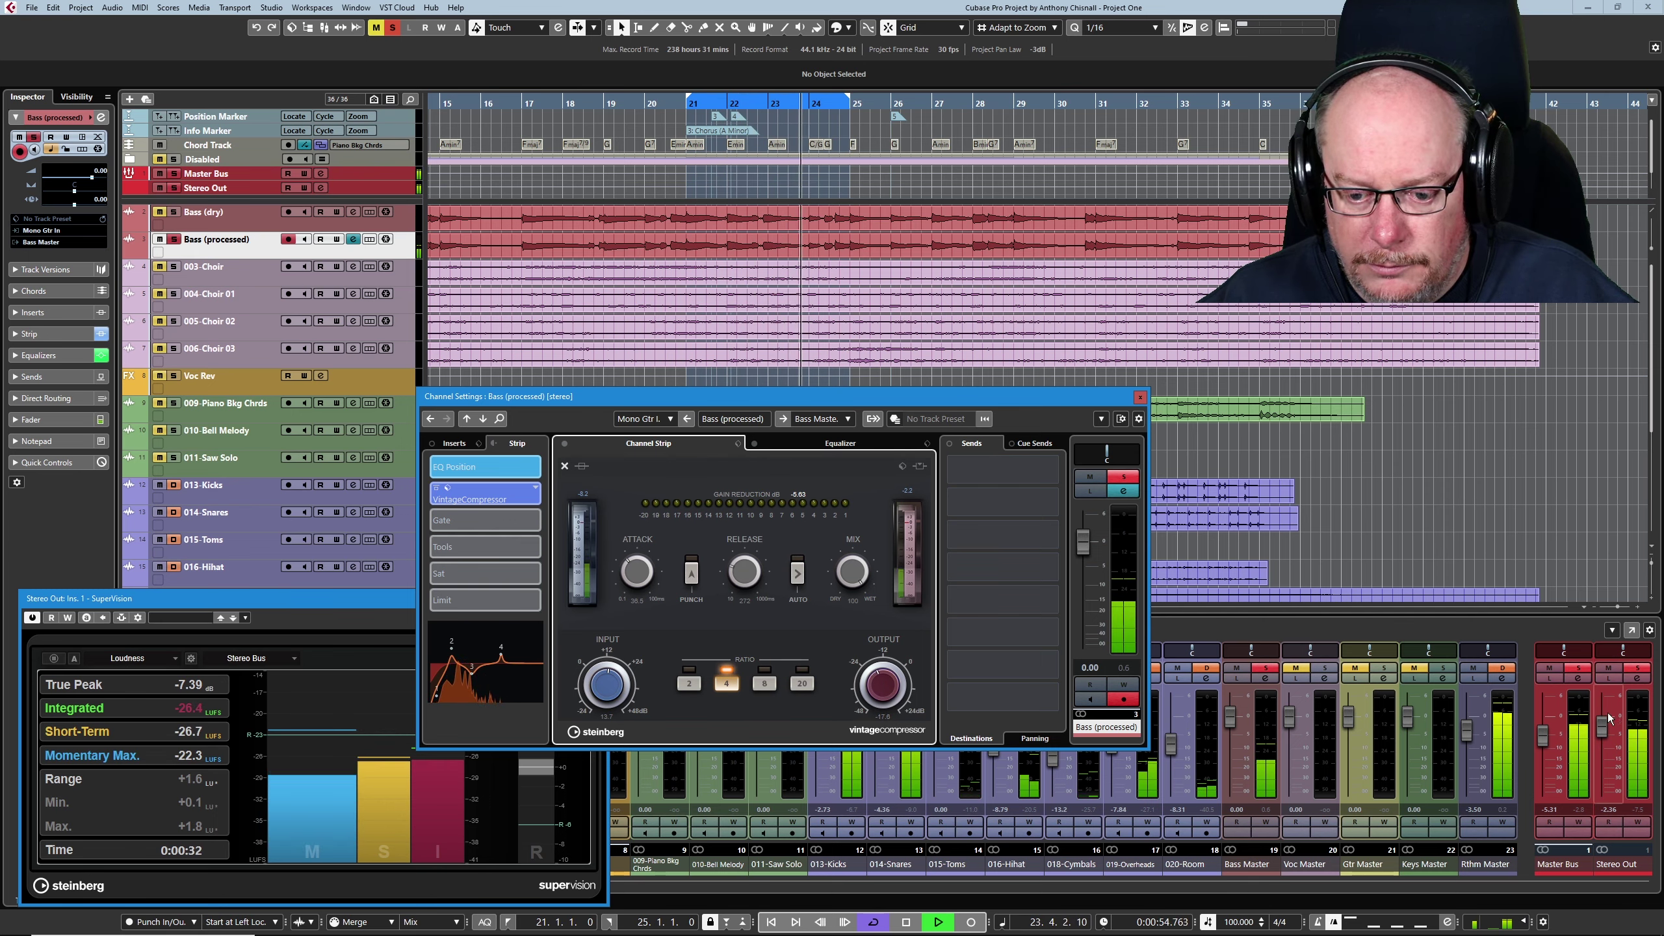
scroll(1610, 724, "down", 2)
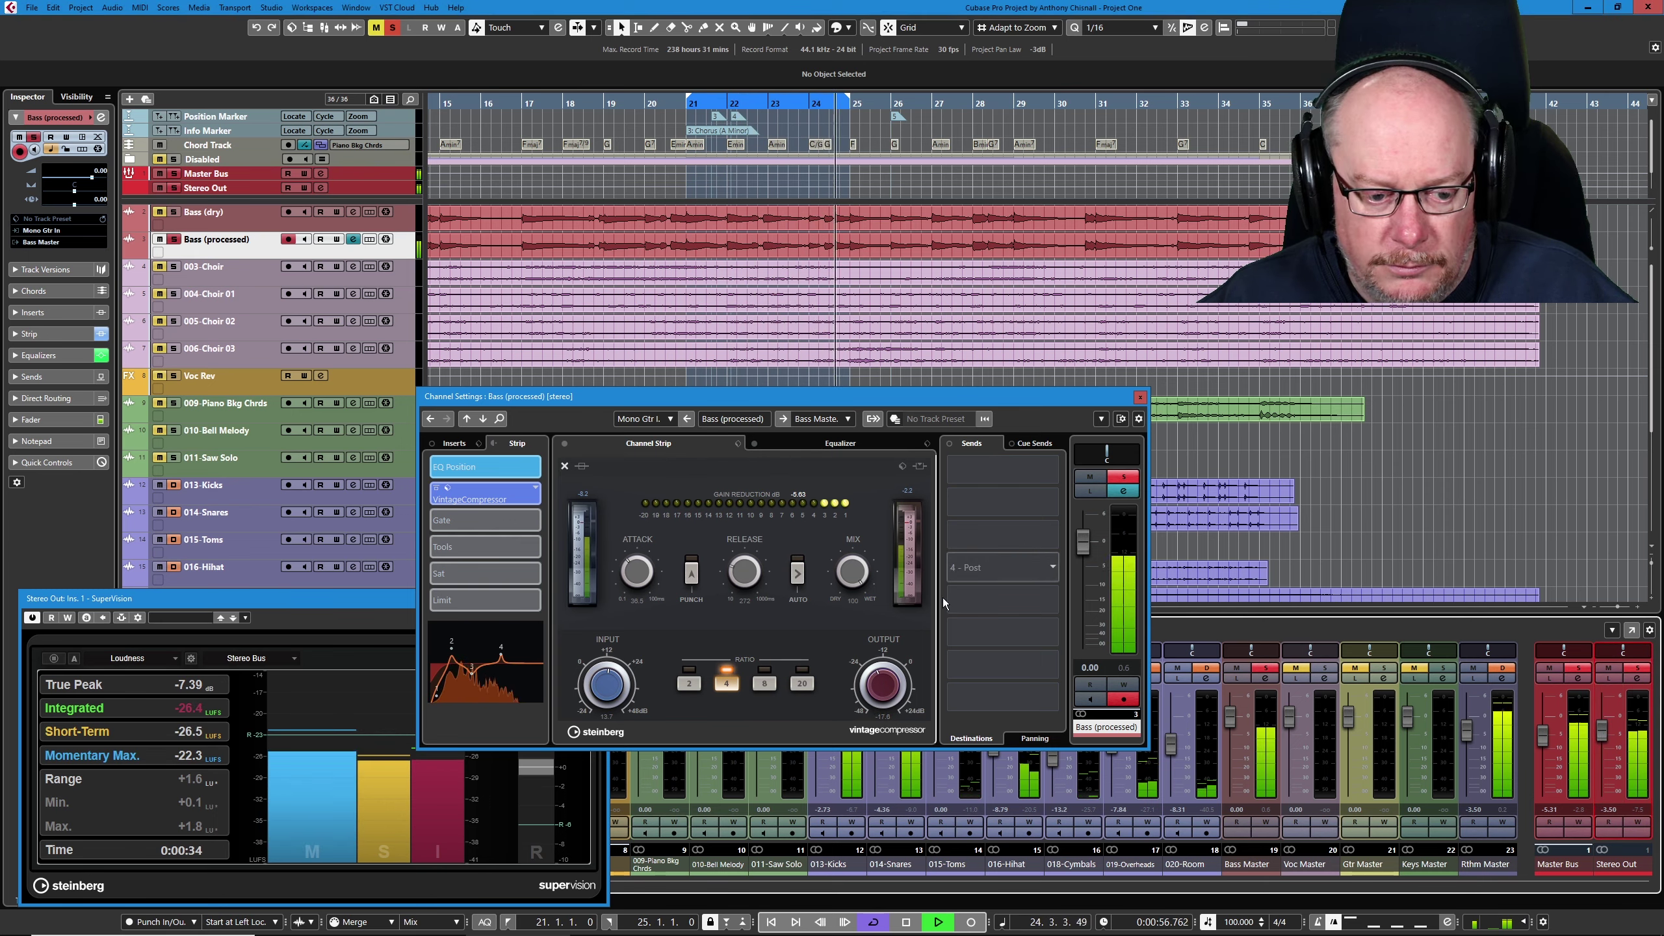
scroll(892, 673, "up", 20)
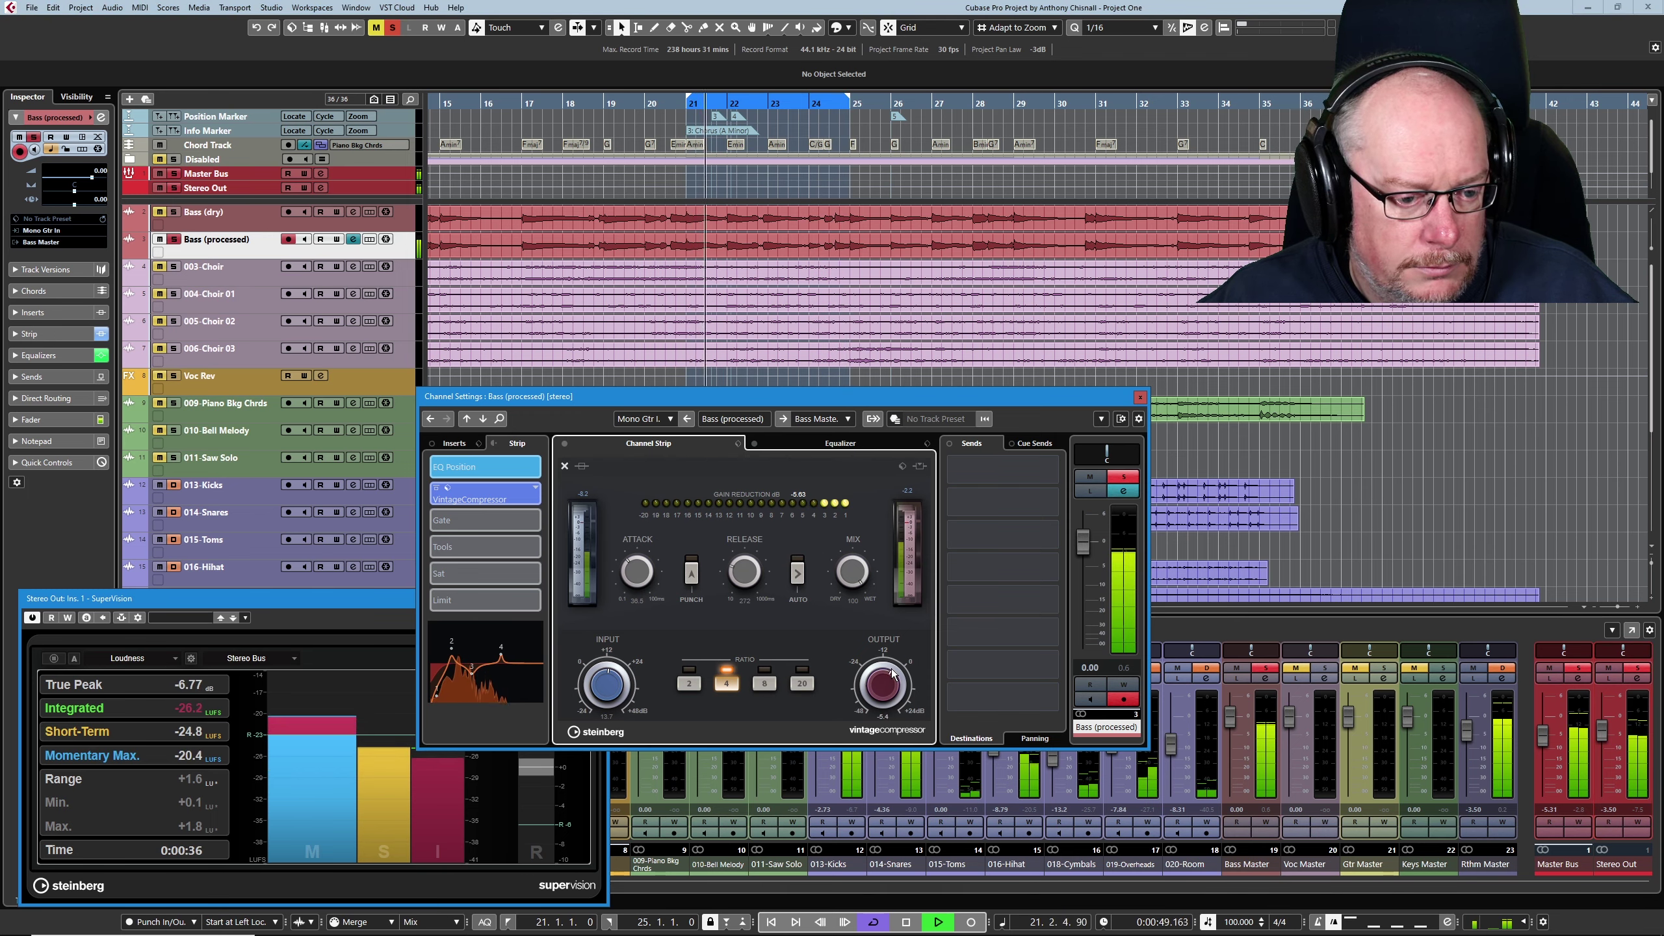
scroll(892, 672, "down", 12)
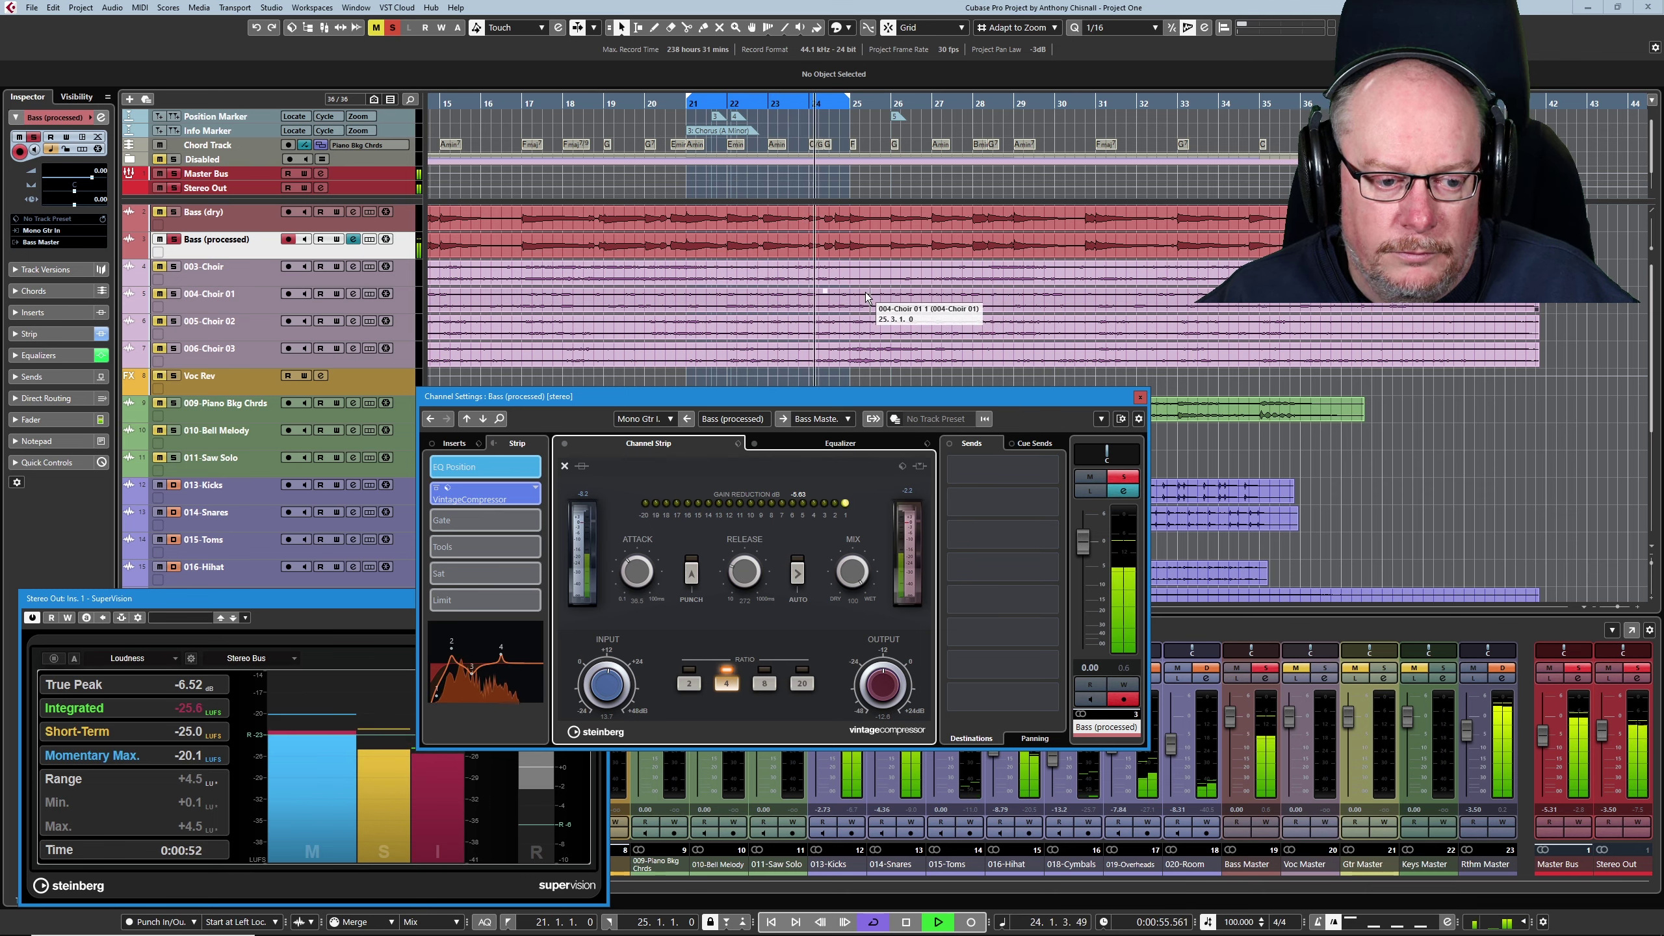
- Stop, bring up the processed bass EQ curve against Bass (dry), and resume playback
key("space")
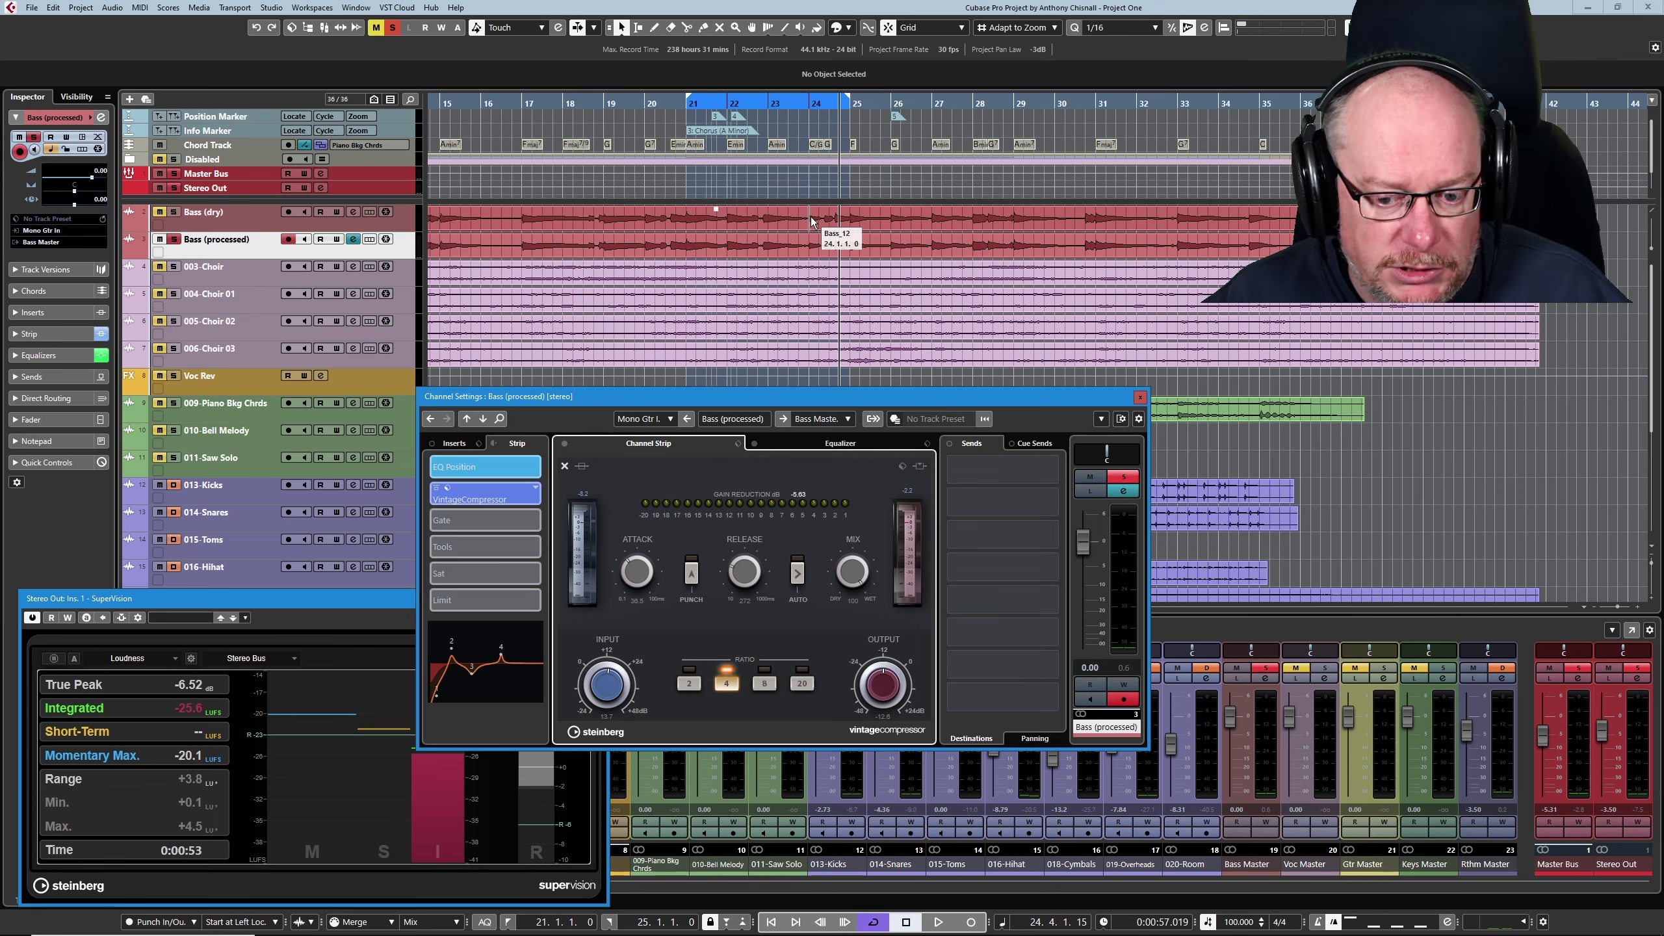
left_click(841, 443)
key("space")
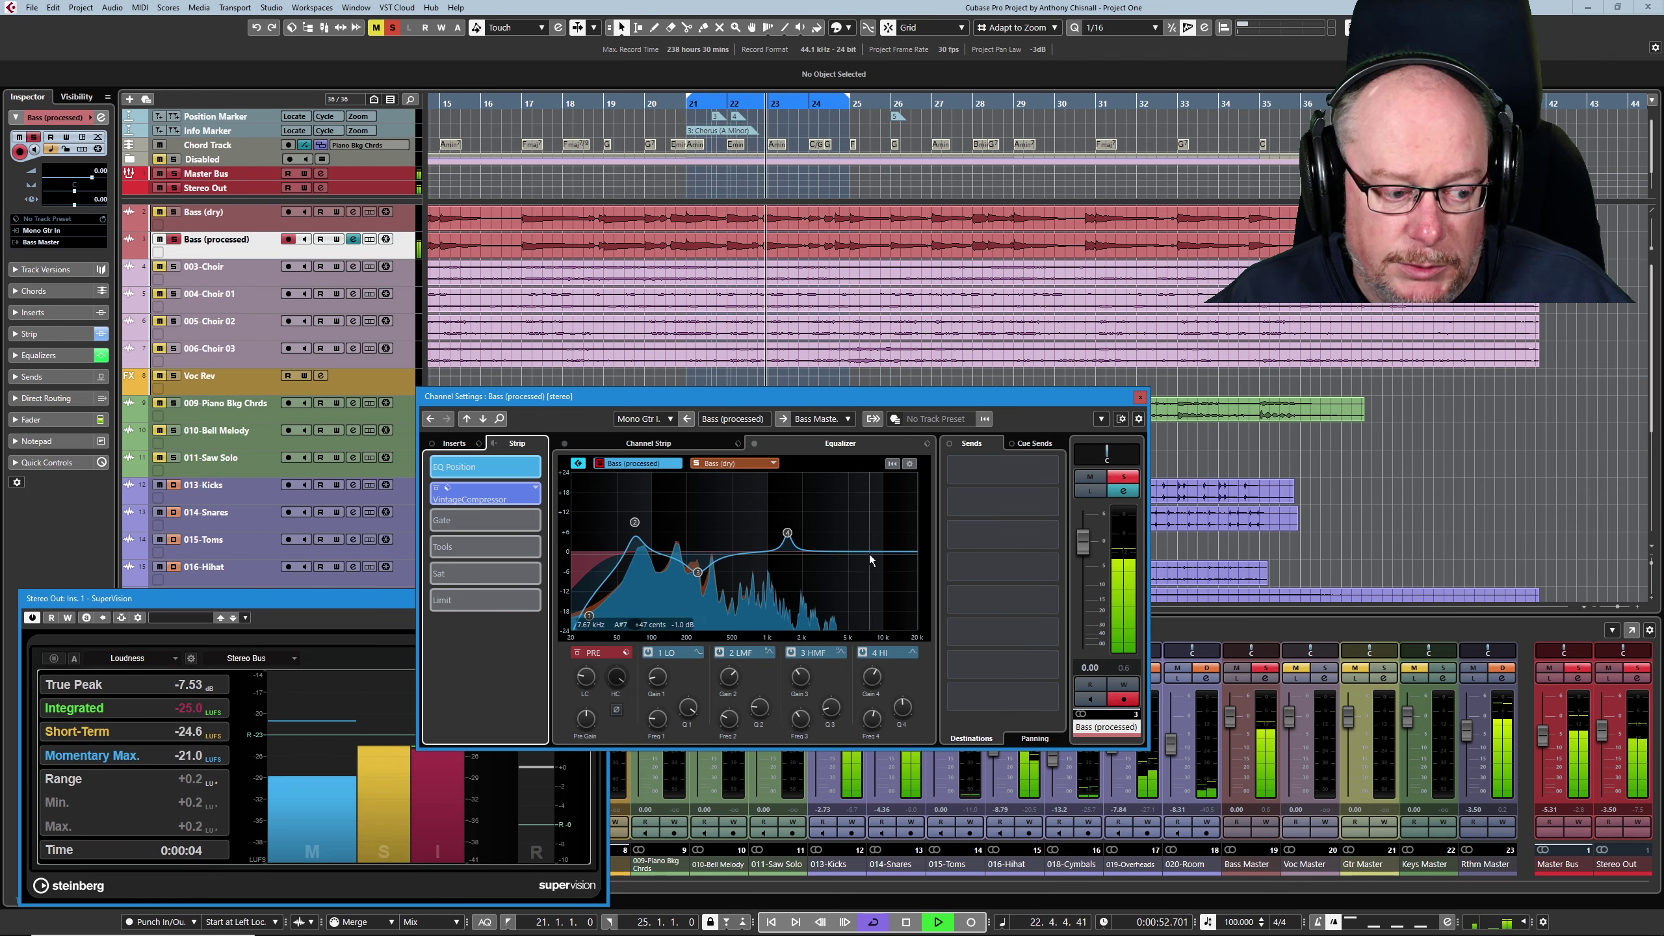
- Flip between Bass (dry) and Bass (processed), then review the processed strip's VintageCompressor and EQ views
left_click(734, 463)
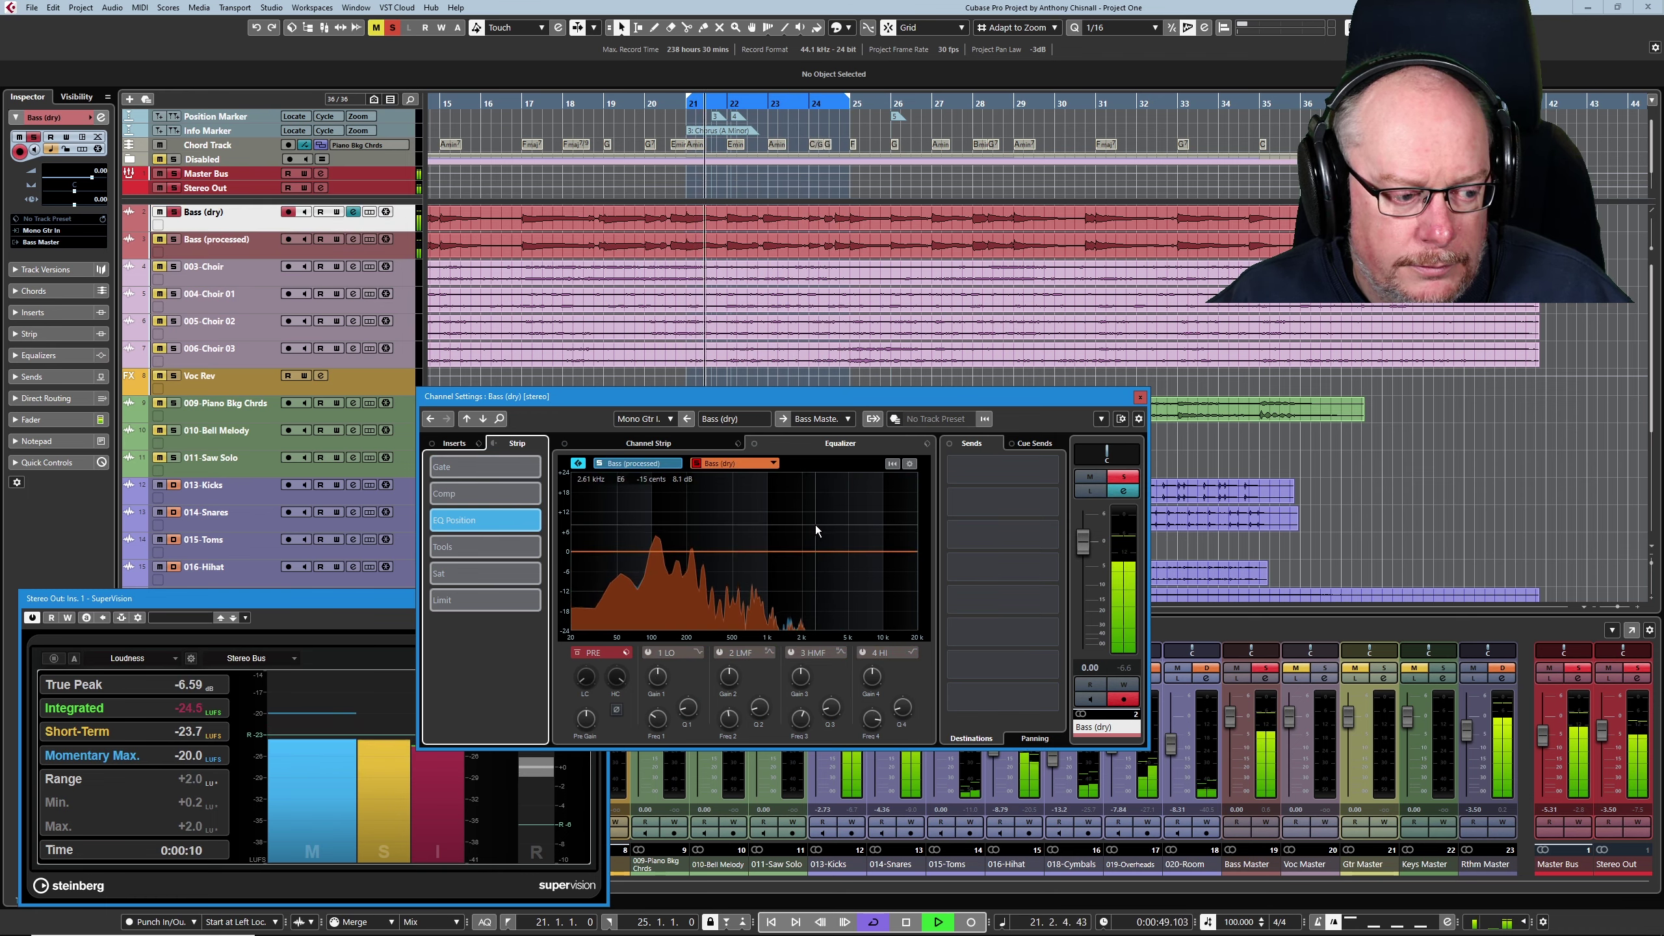
left_click(635, 463)
left_click(479, 492)
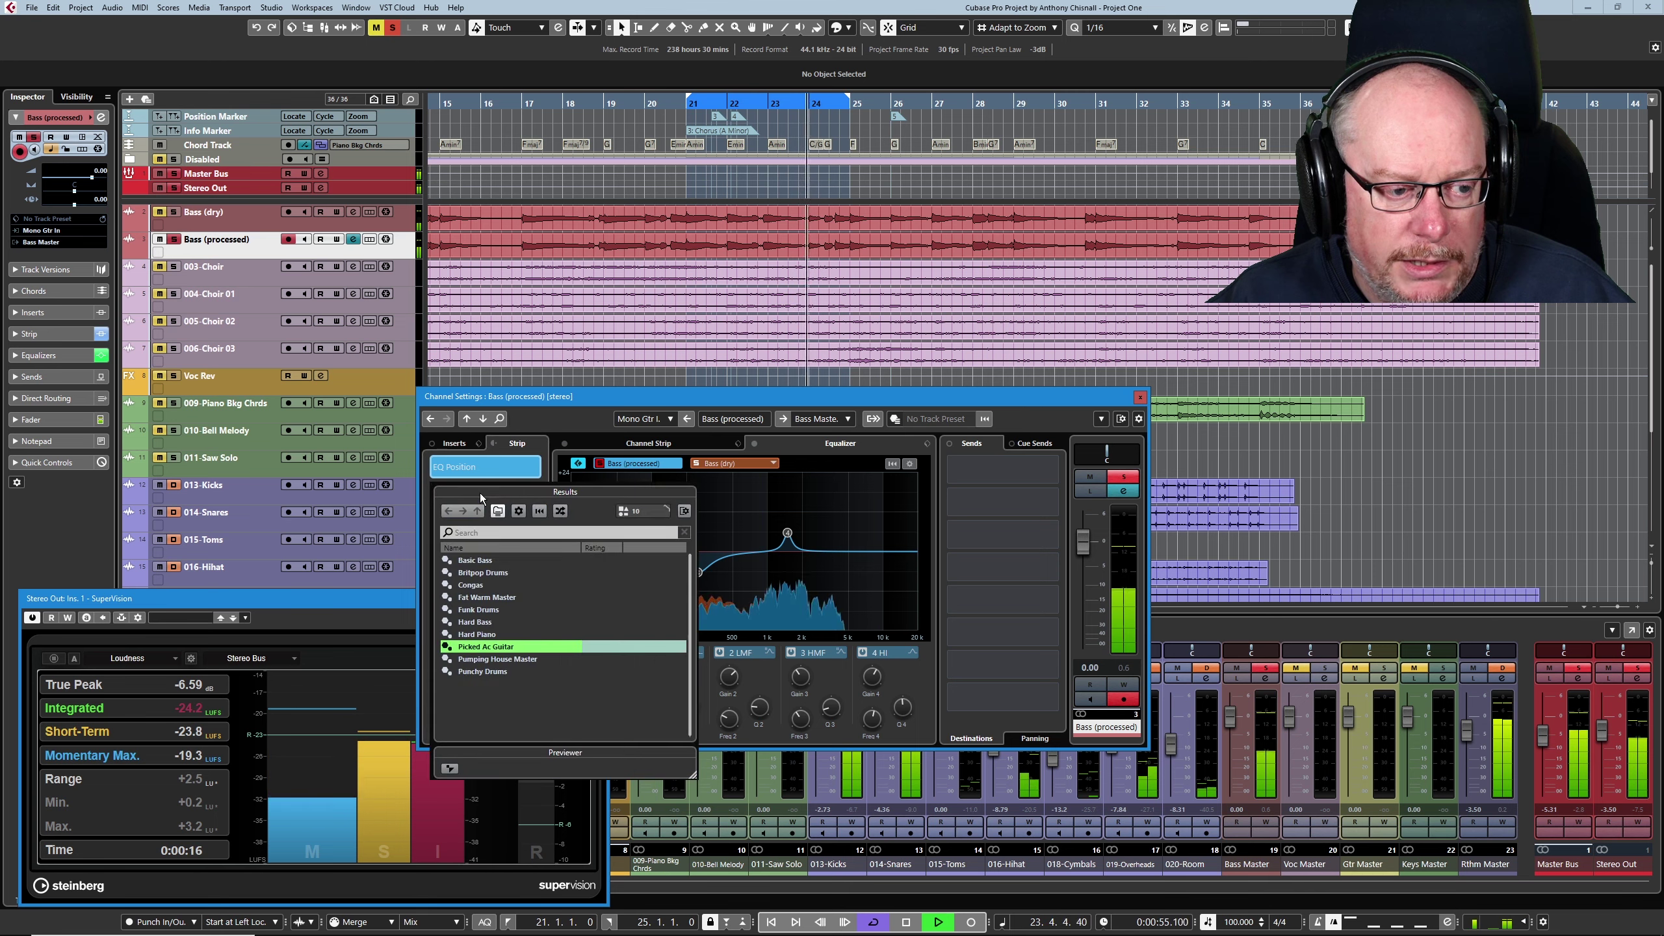
key("Escape")
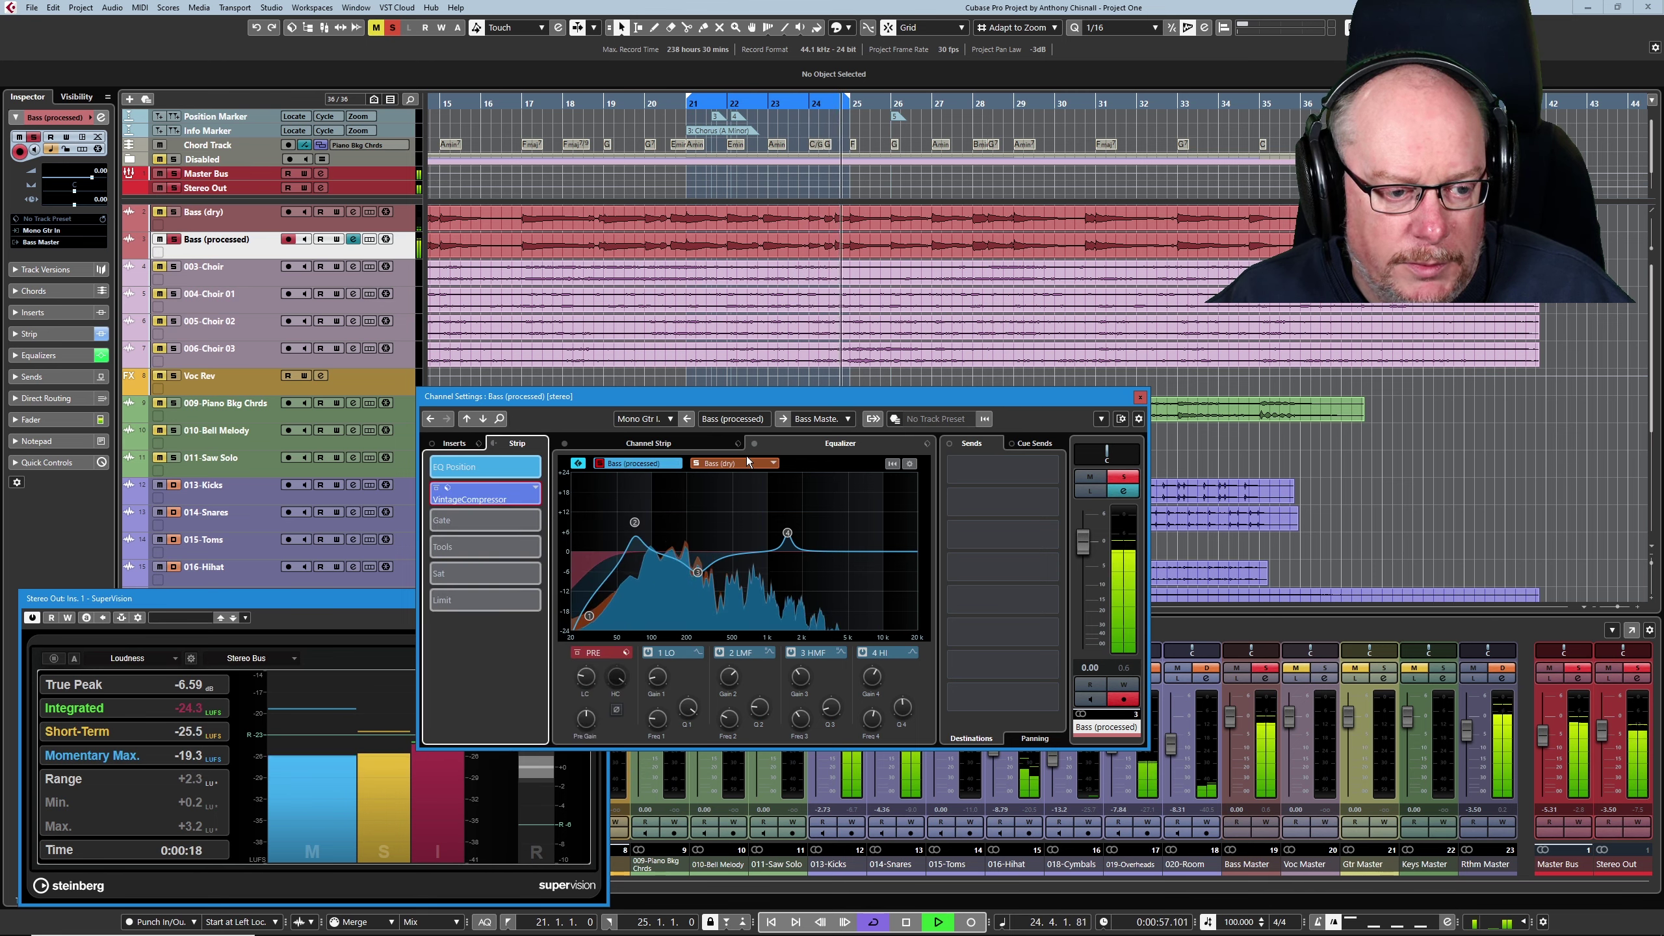
left_click(666, 441)
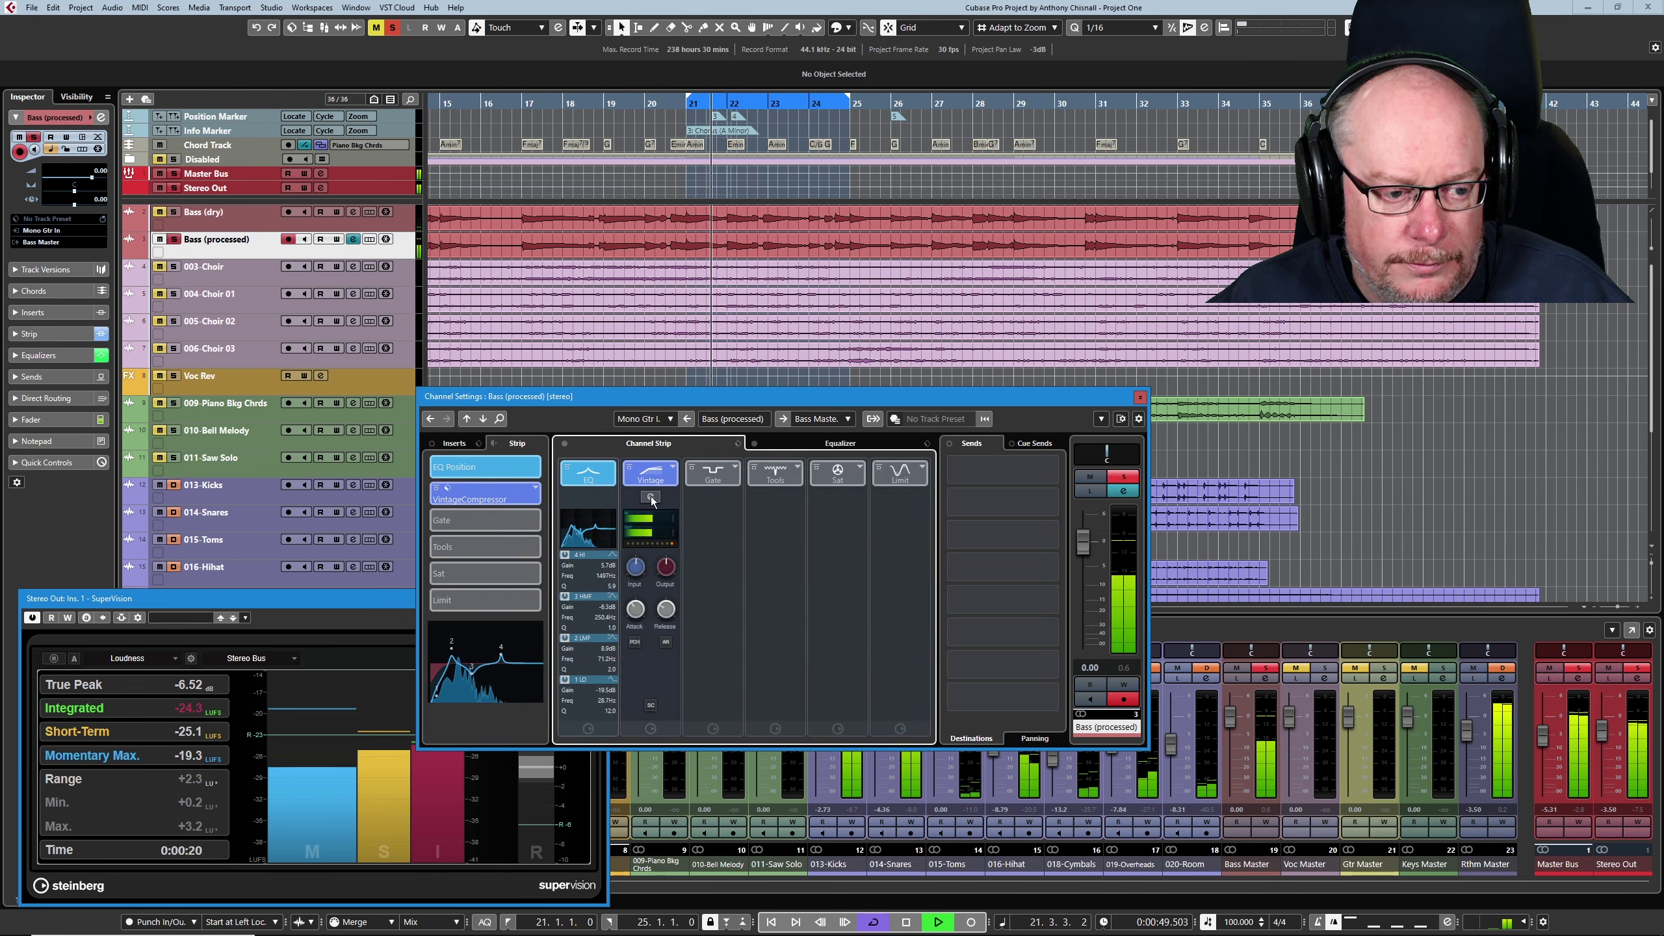
left_click(651, 498)
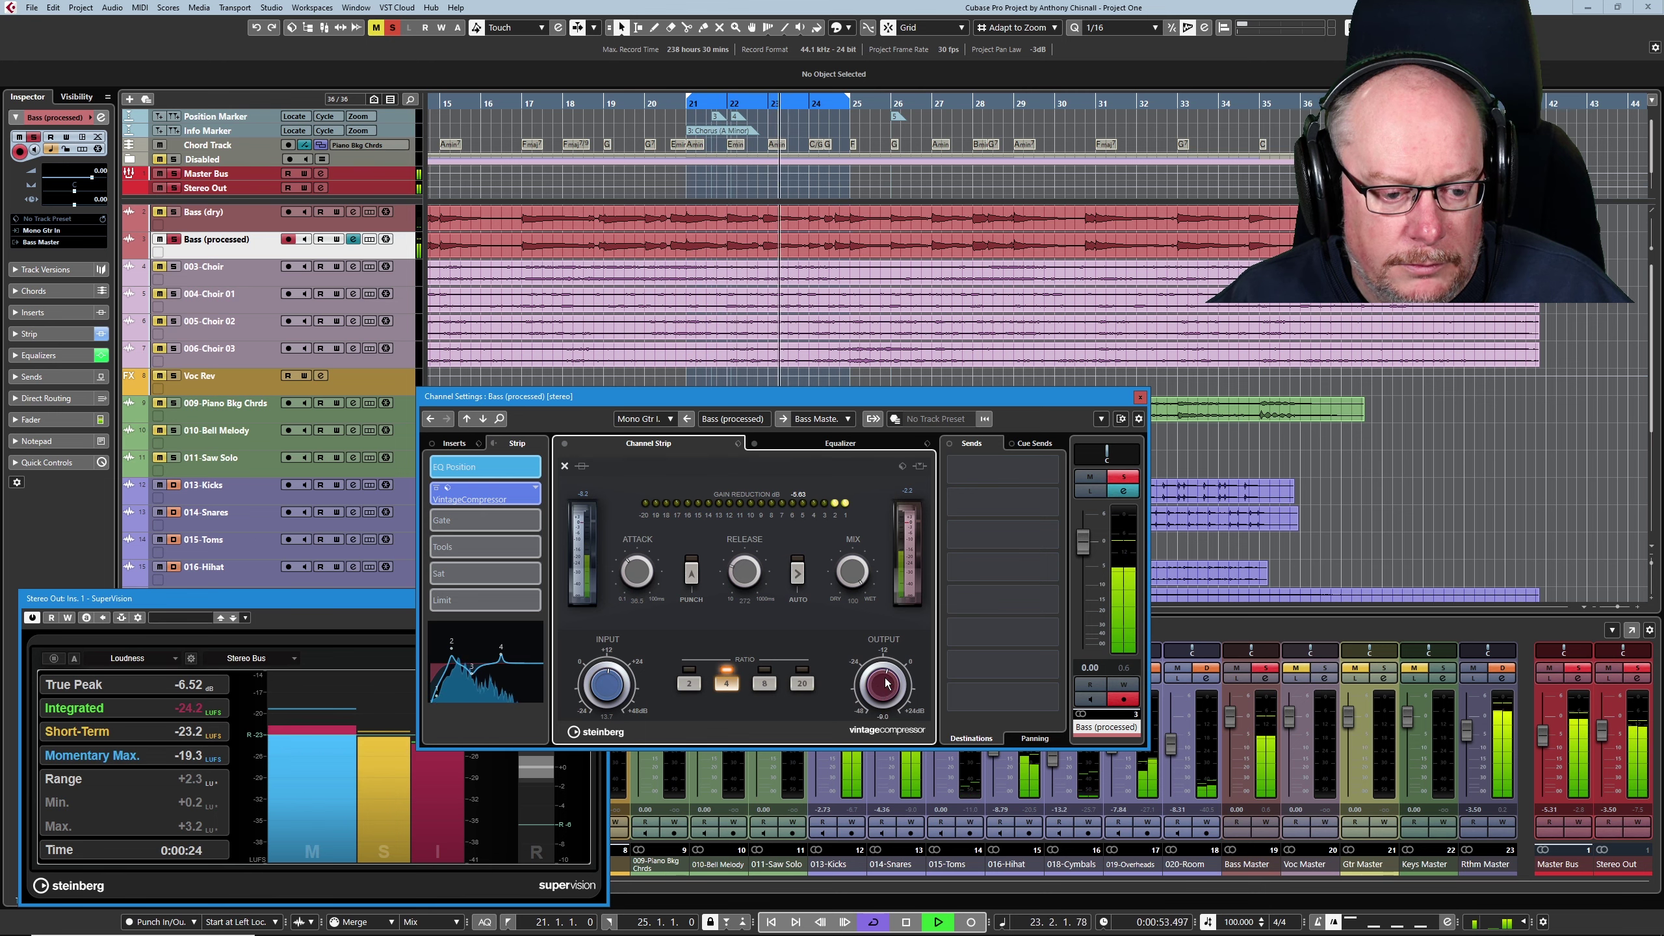
left_click(839, 444)
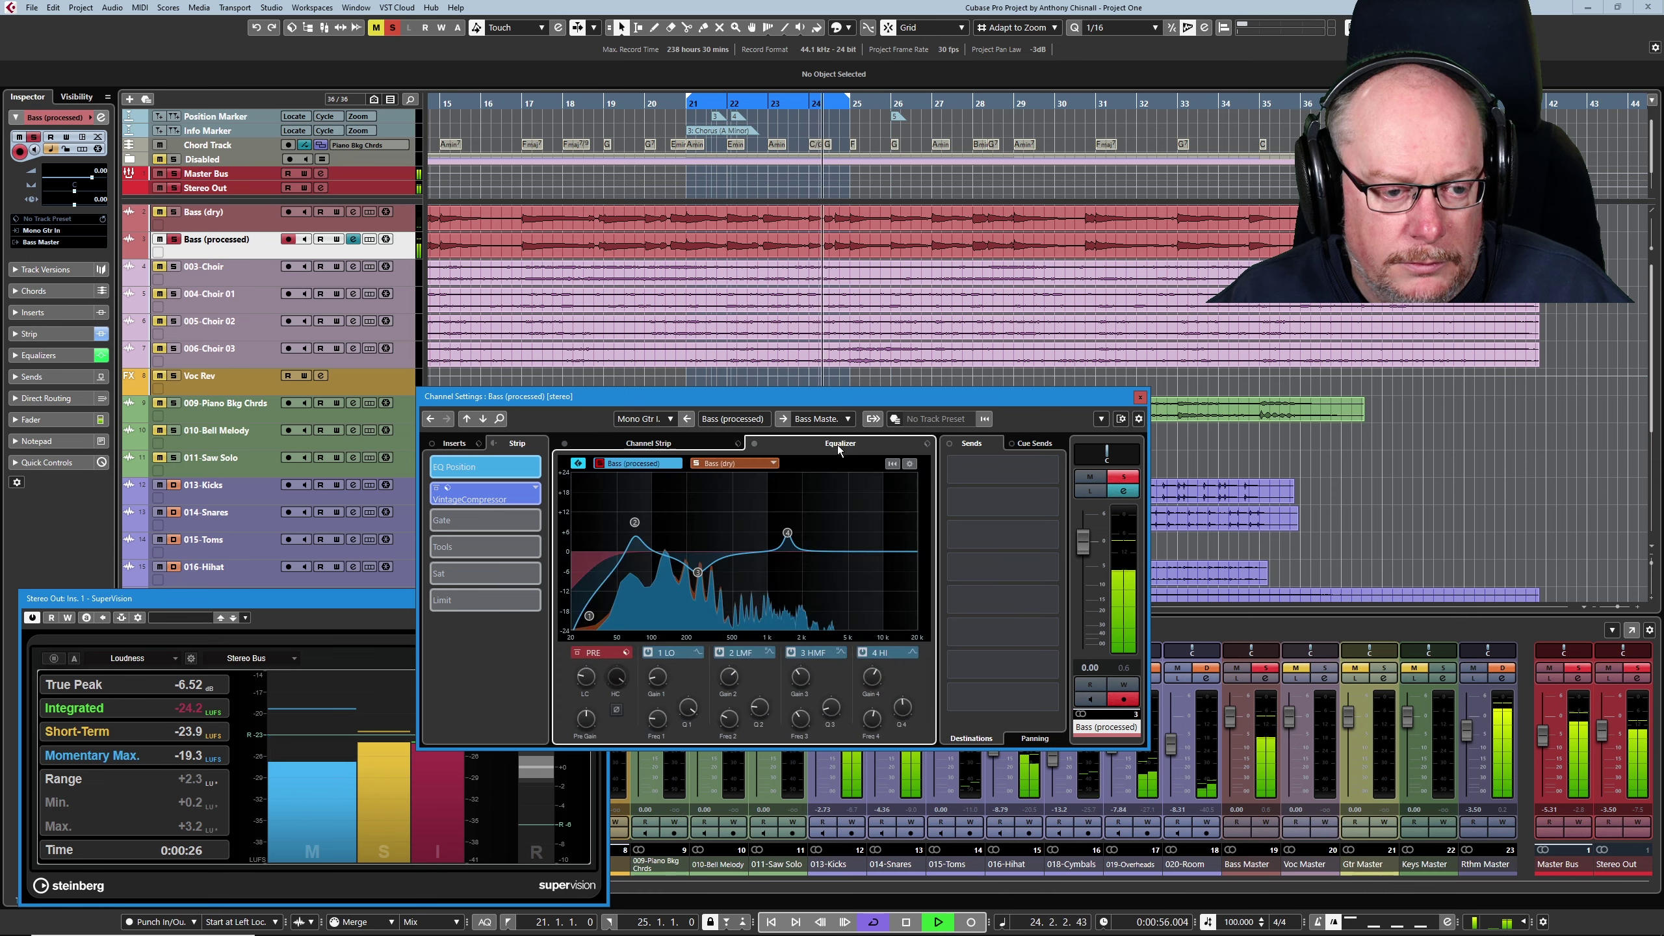
- A/B Bass (processed) against Bass (dry) during playback, ending on the dry channel
left_click(735, 464)
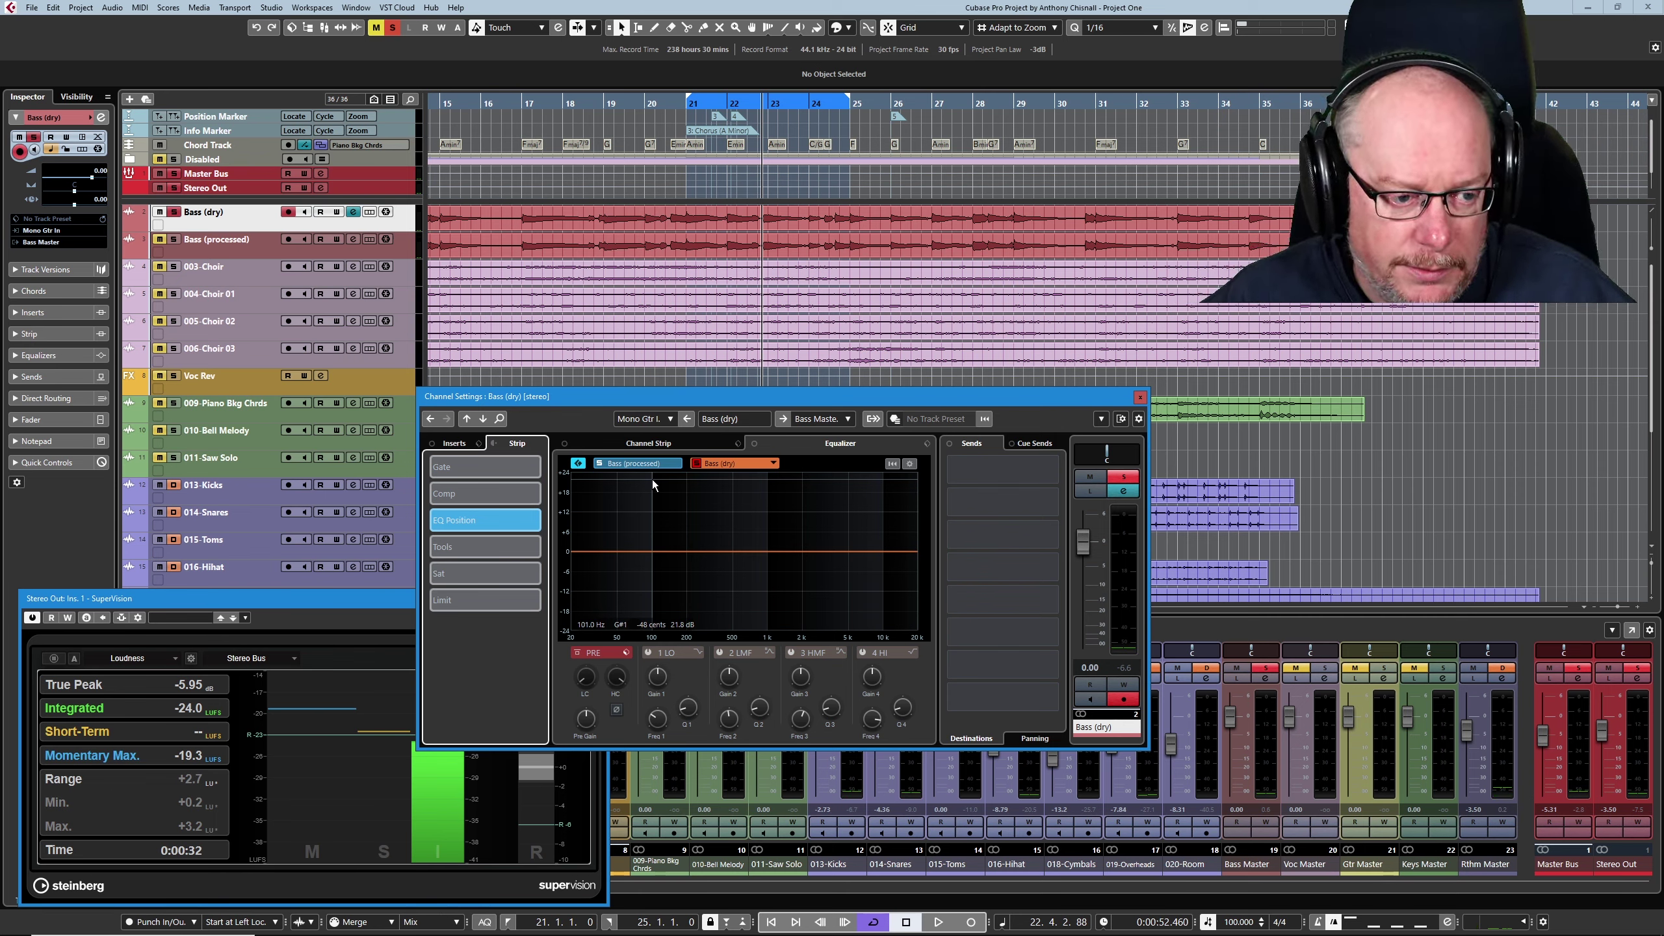
left_click(637, 463)
key("space")
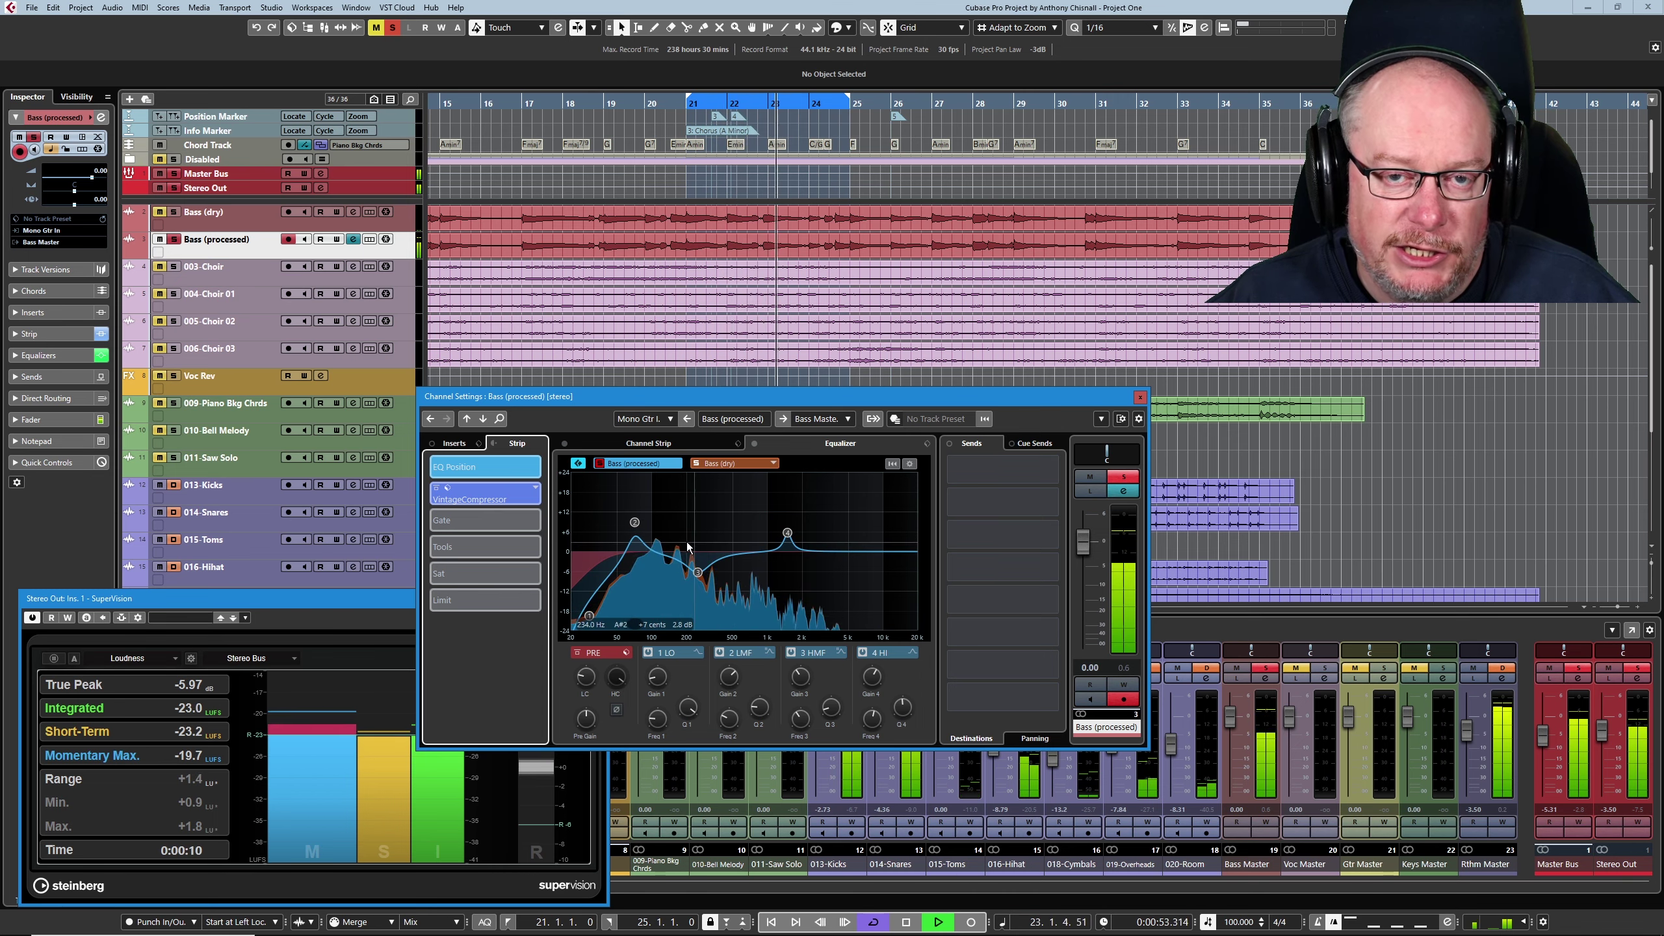
left_click(738, 464)
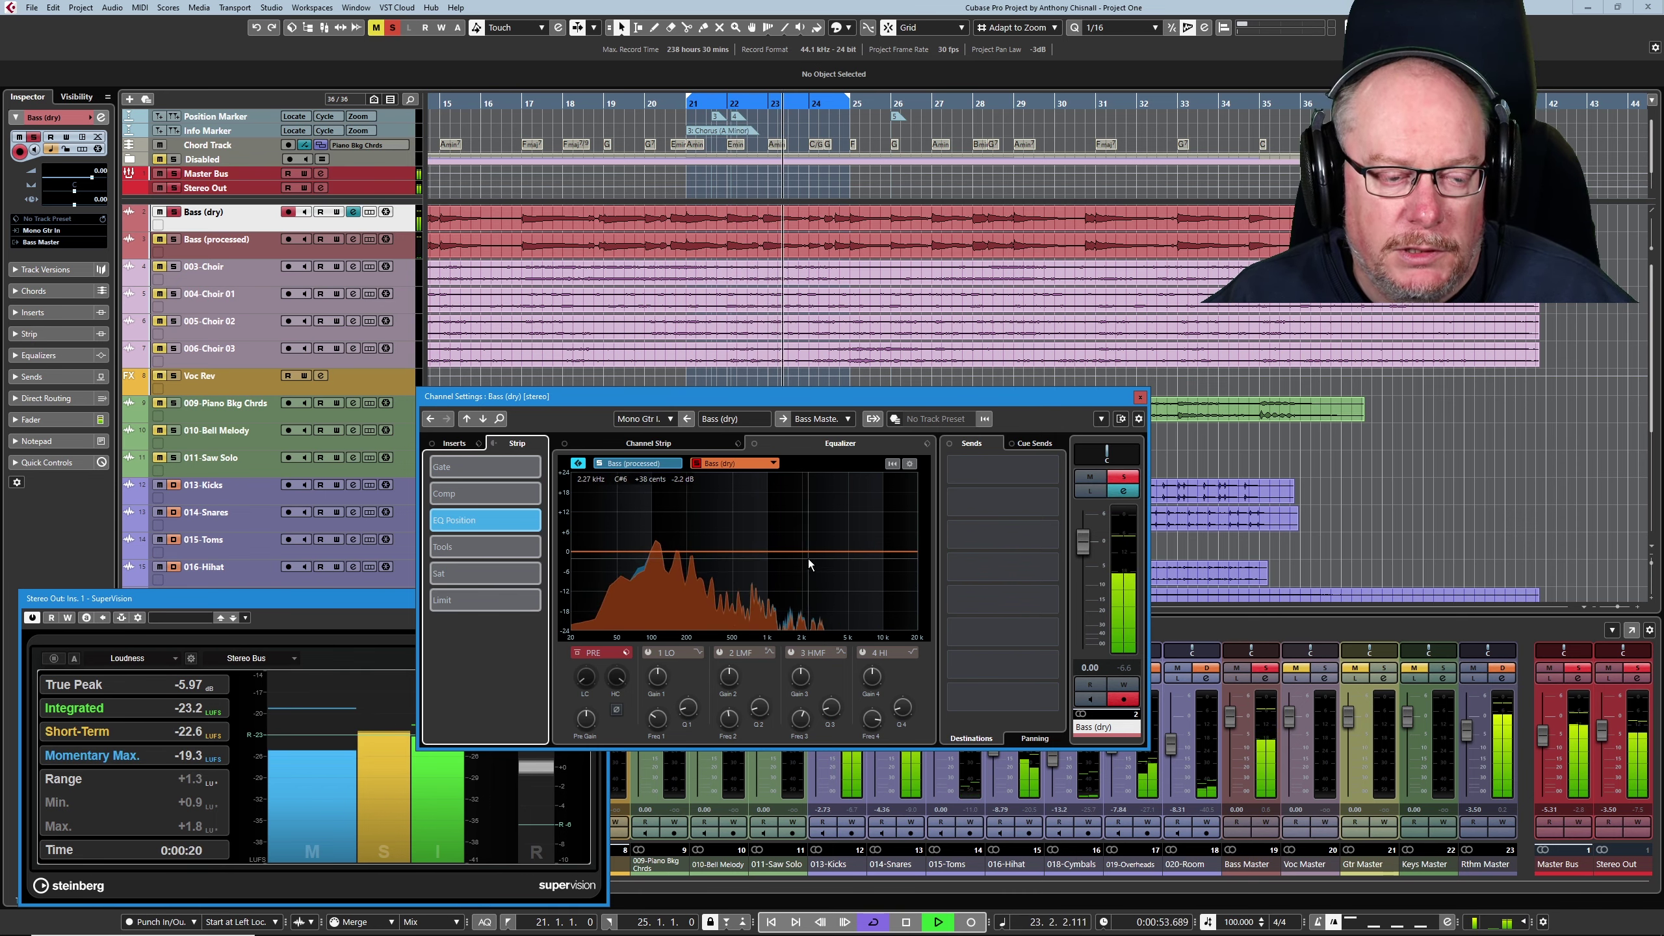
key("space")
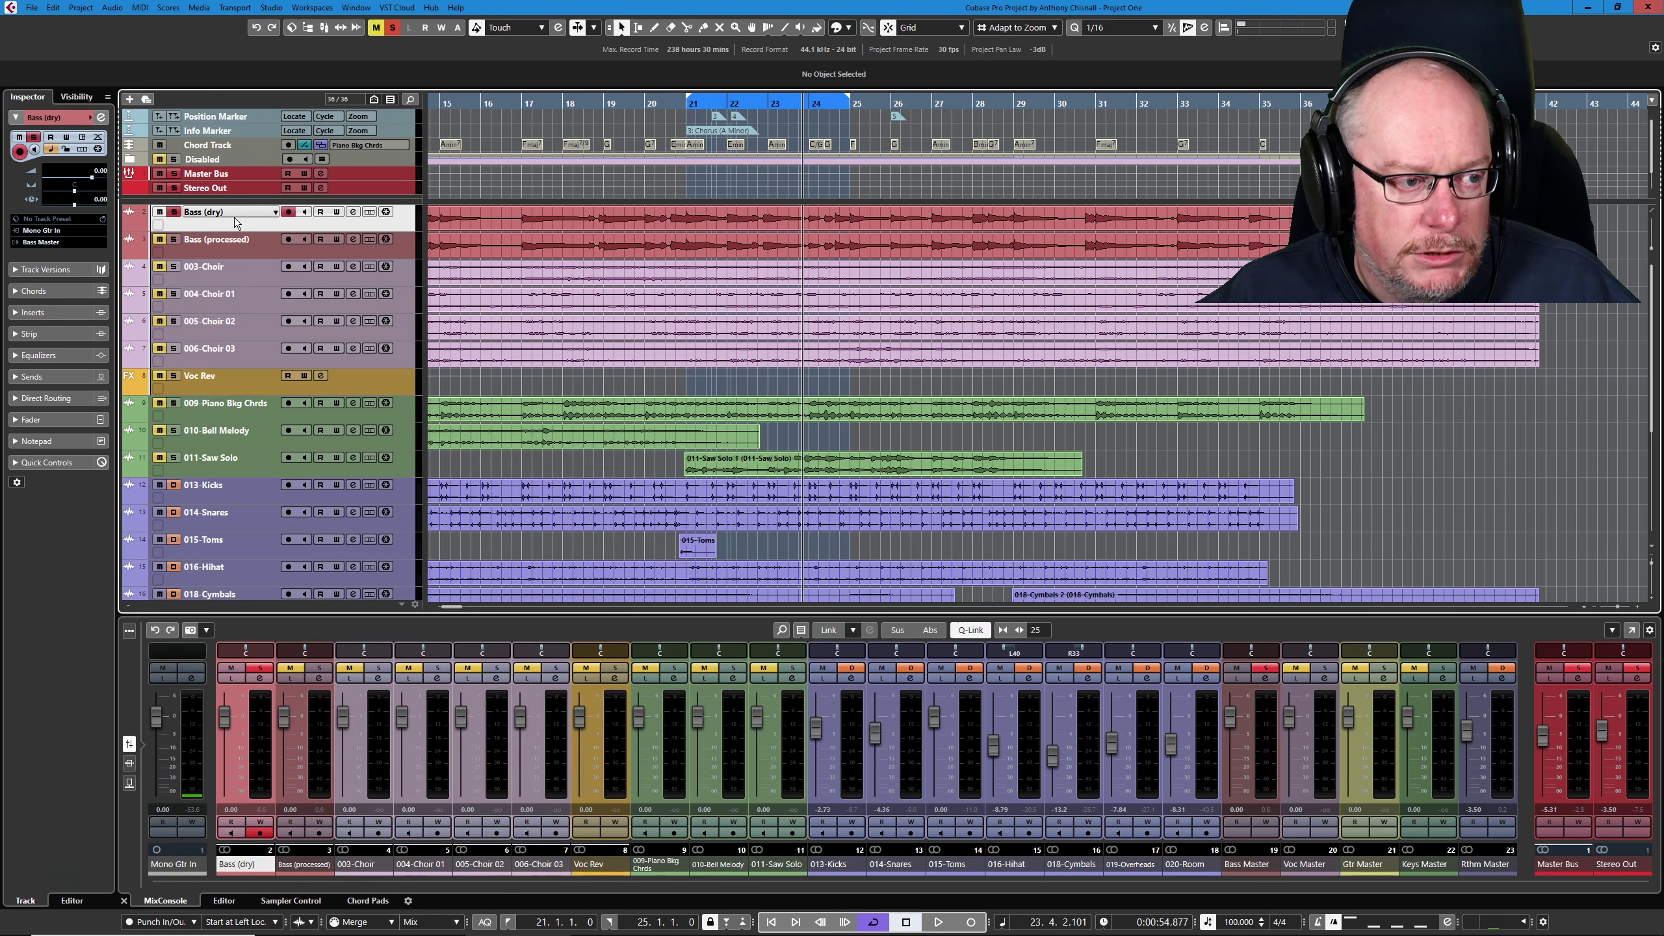
- Delete the Bass (dry) track and rename Bass (processed) to Bass
right_click(234, 220)
left_click(258, 265)
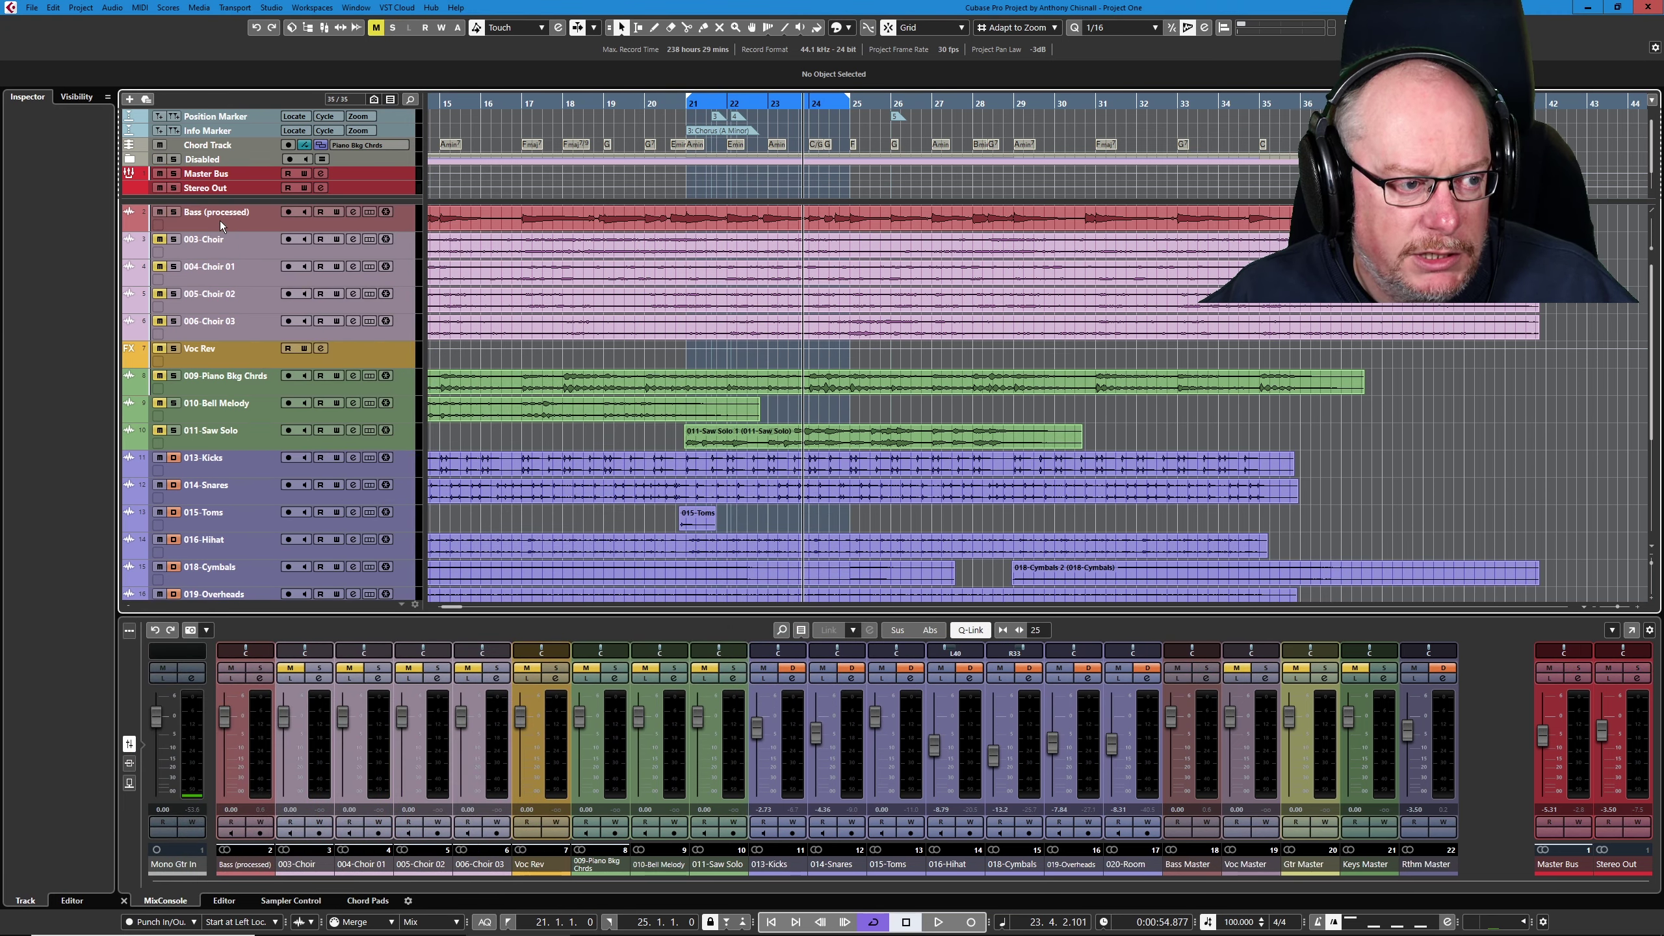
double_click(221, 213)
key("BackSpace")
key("BackSpace")
key("BackSpace")
key("BackSpace")
key("BackSpace")
key("BackSpace")
key("BackSpace")
key("BackSpace")
key("BackSpace")
key("BackSpace")
key("BackSpace")
key("BackSpace")
key("Return")
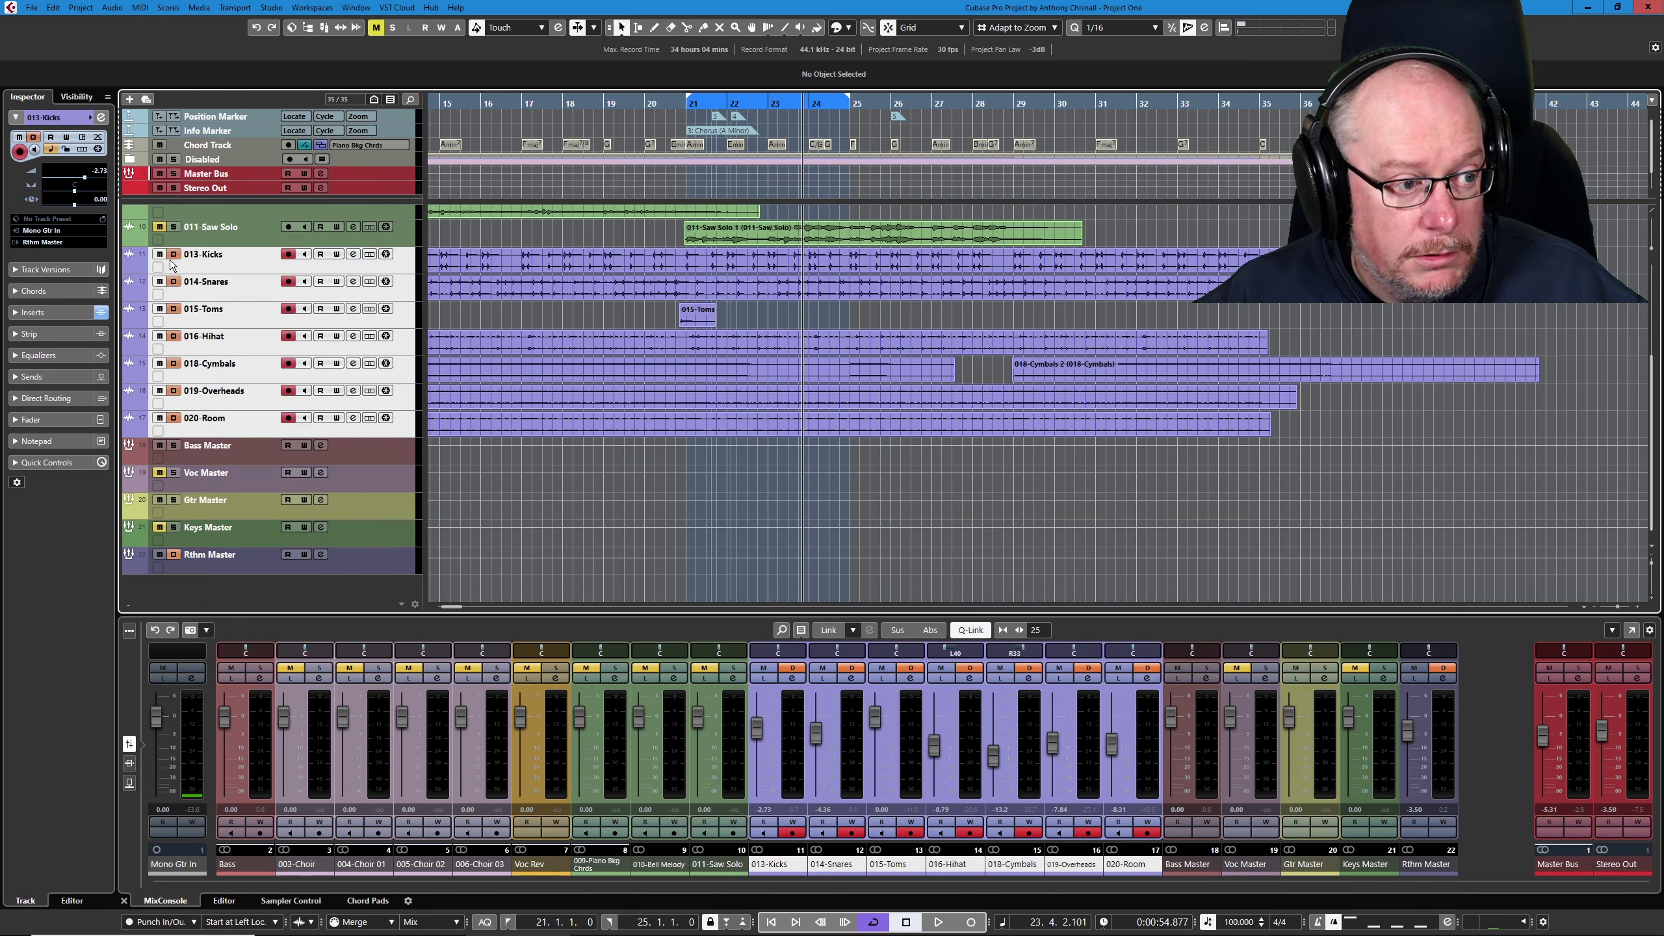
- Clear solo defeat on the drum tracks and Rthm Master
left_click(173, 255, "ctrl+alt")
left_click(174, 556, "ctrl+alt")
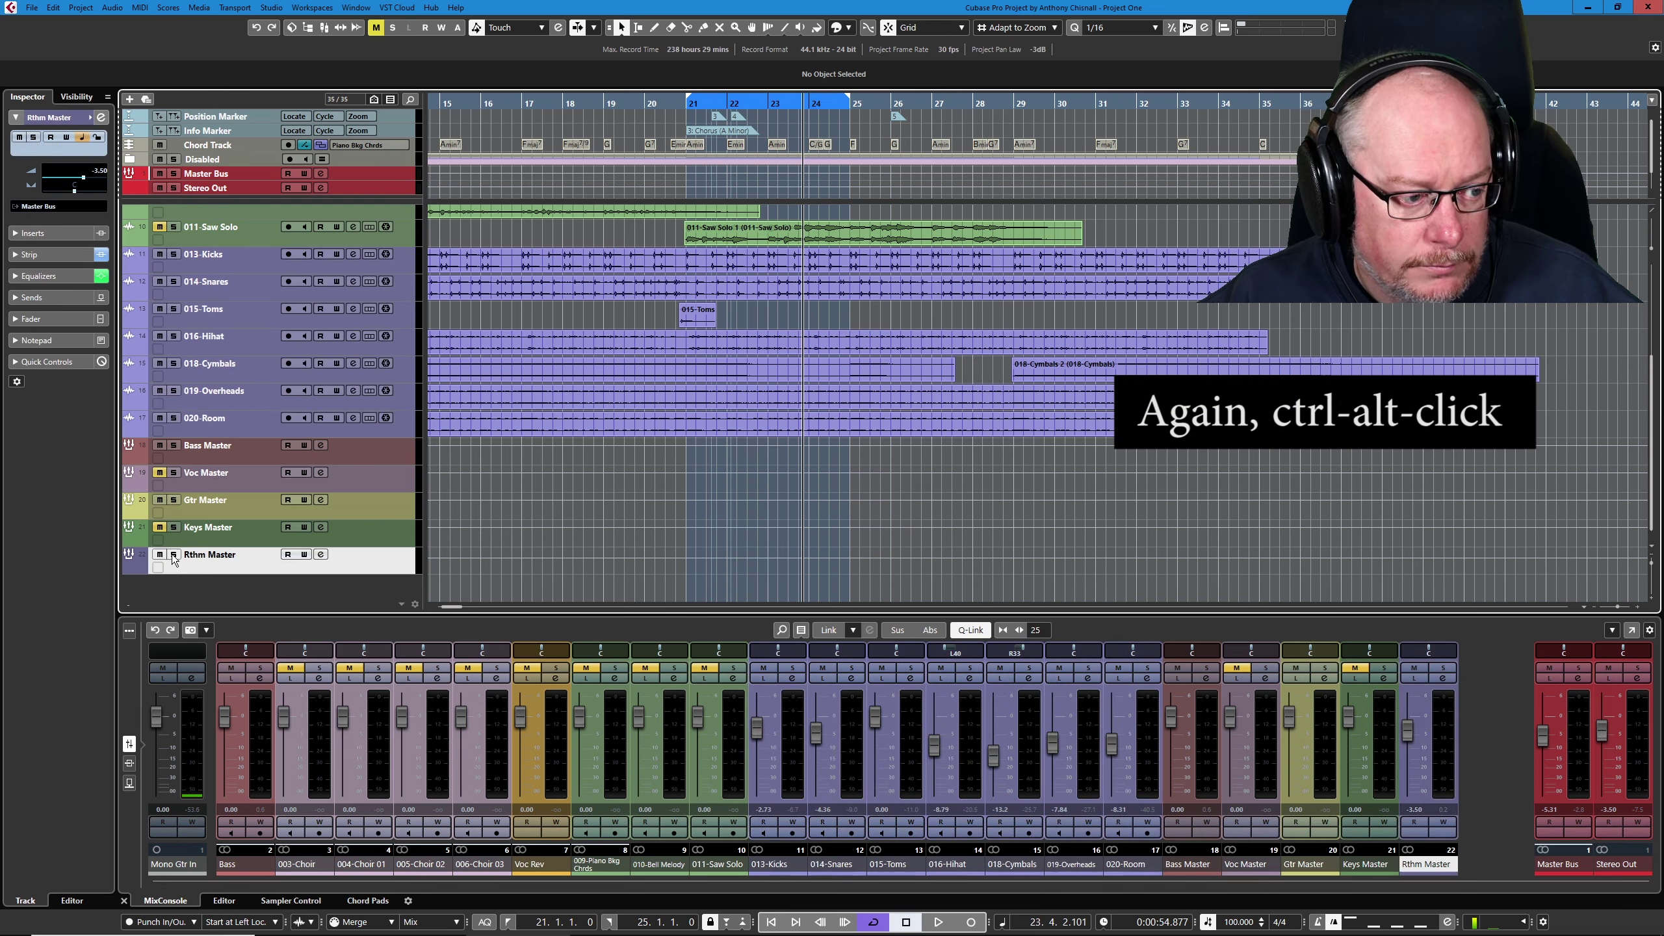
scroll(252, 493, "up", 5)
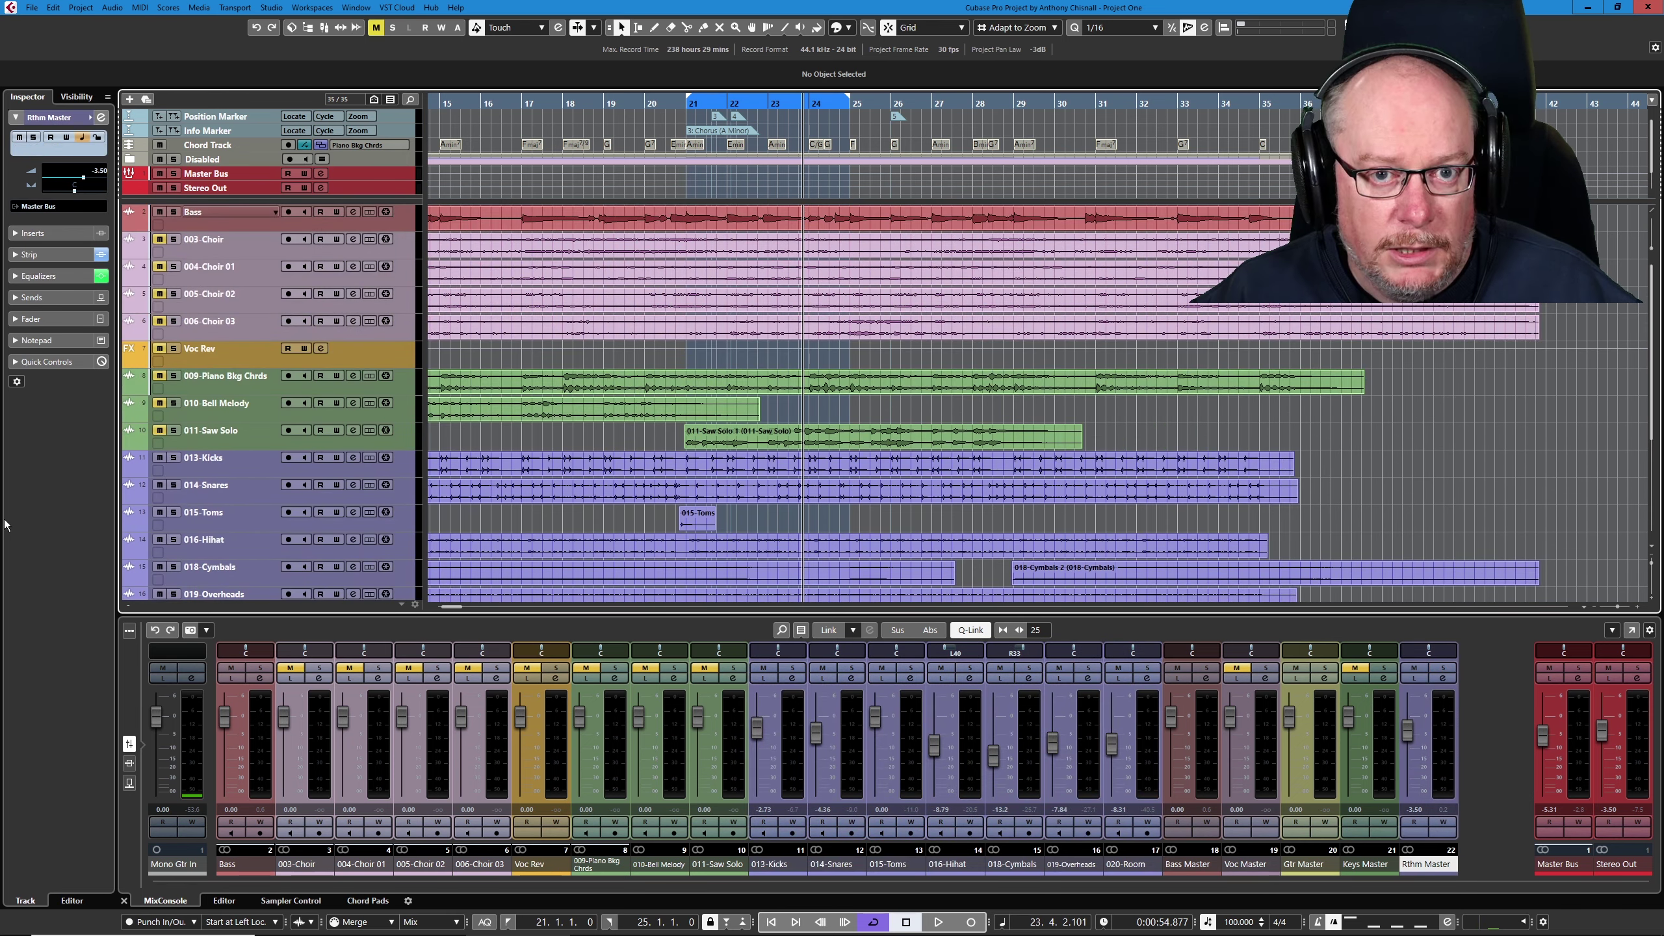
- Zoom out to the whole song, play from around bar 4, and raise Stereo Out slightly
key("shift+f")
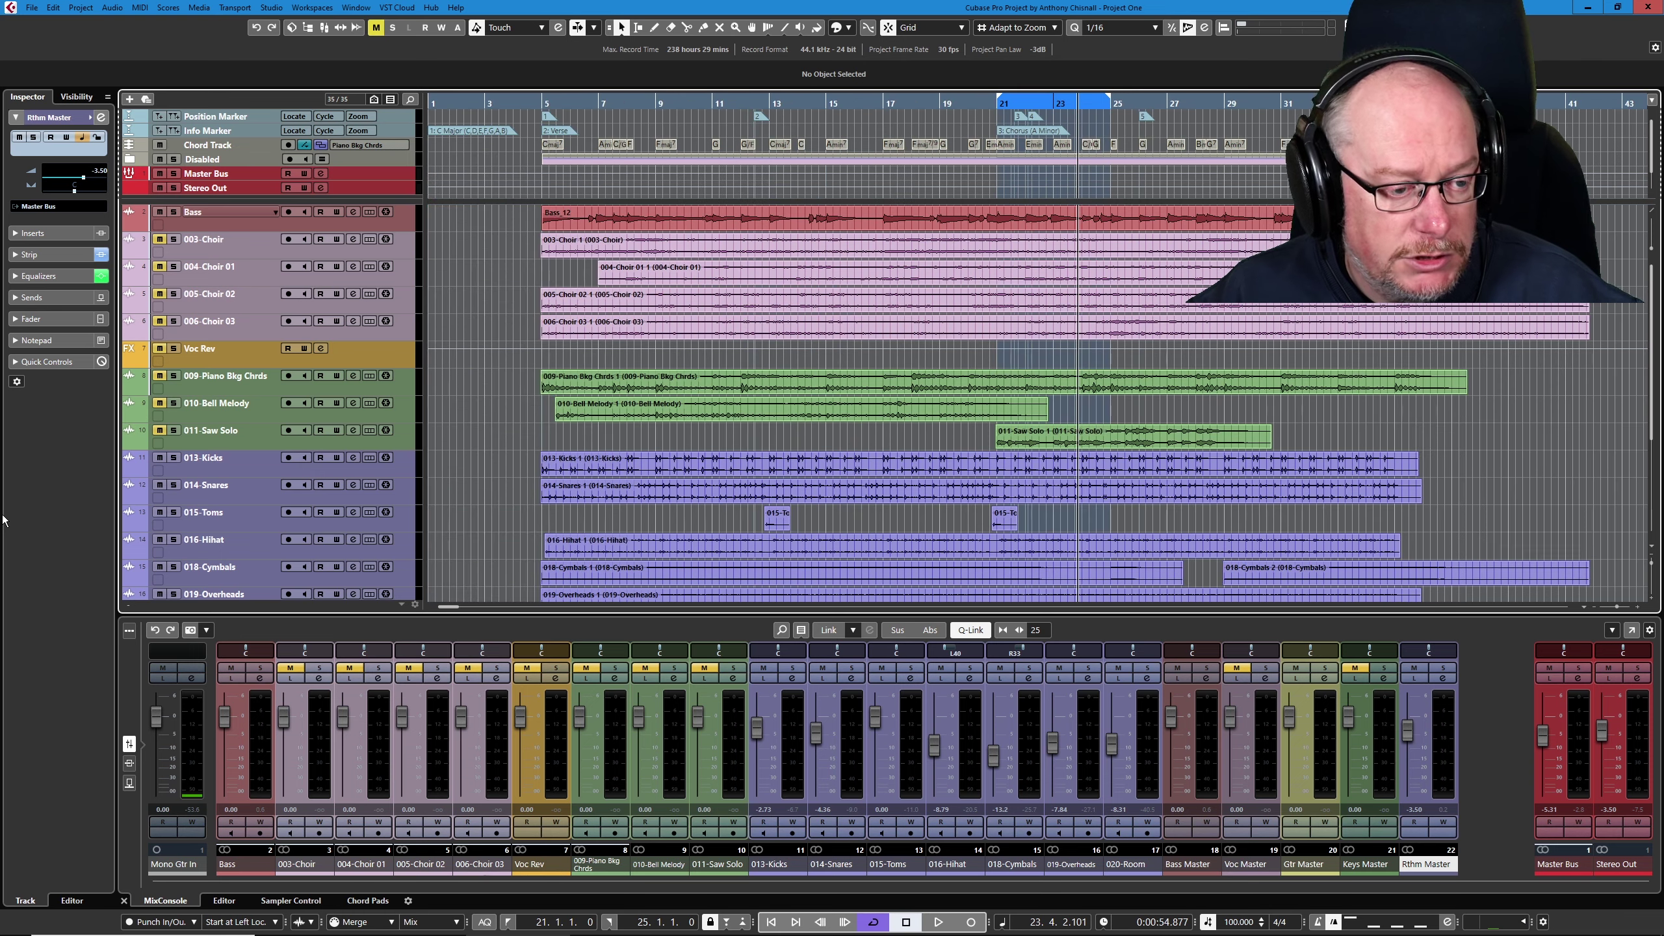
left_click(539, 101)
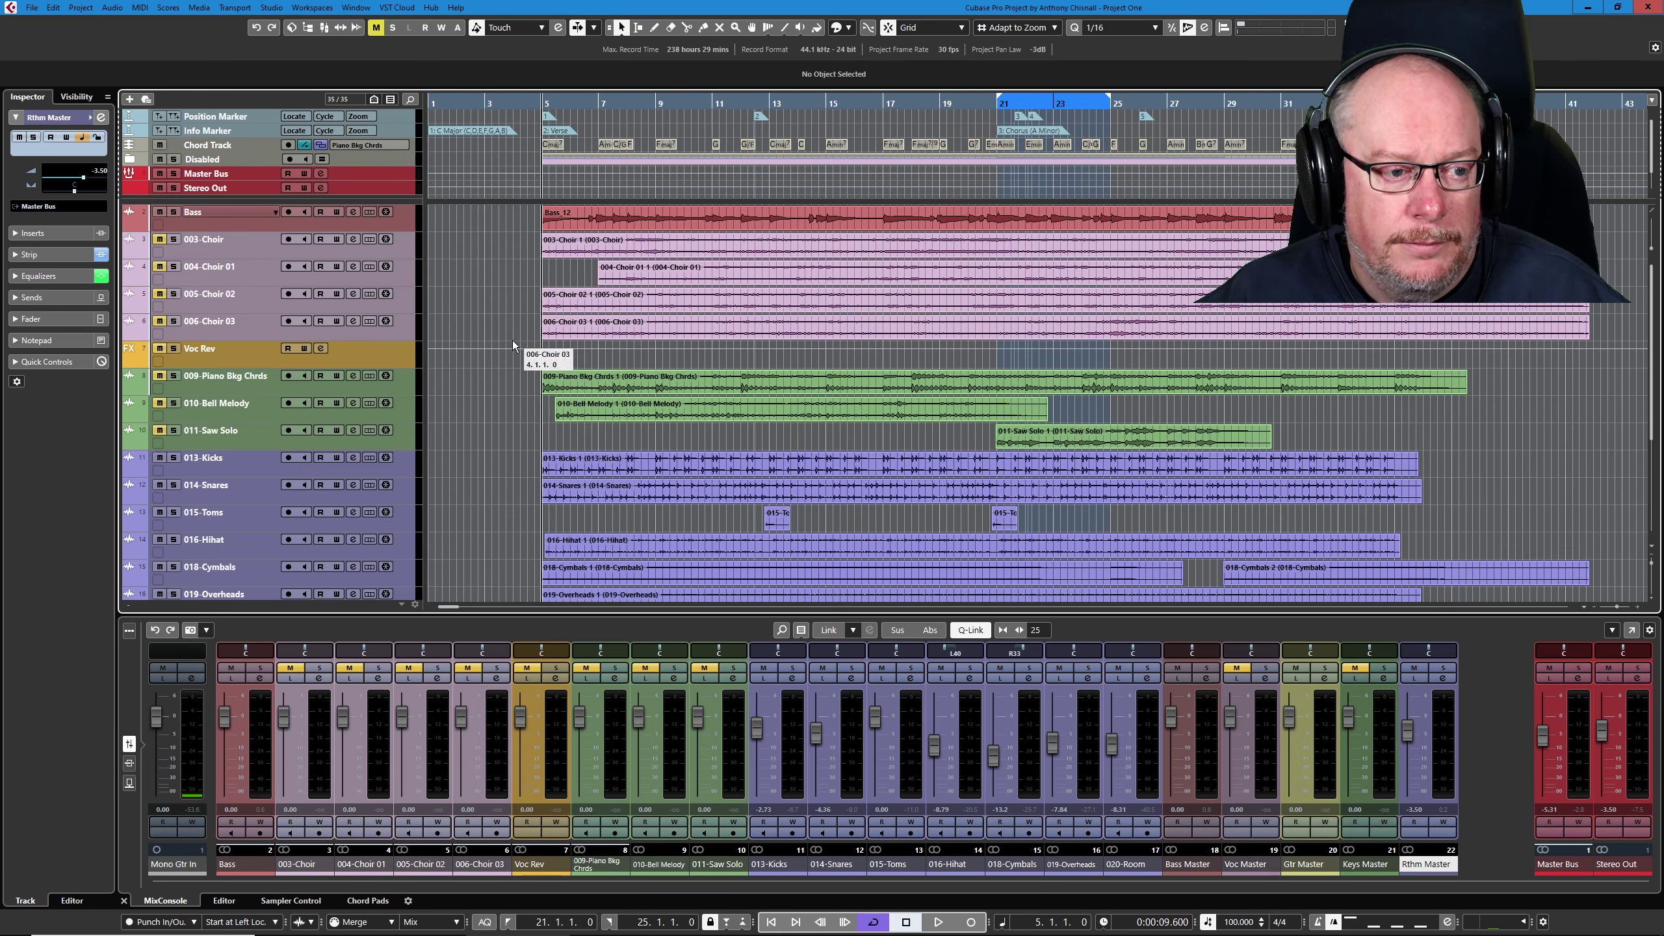
key("space")
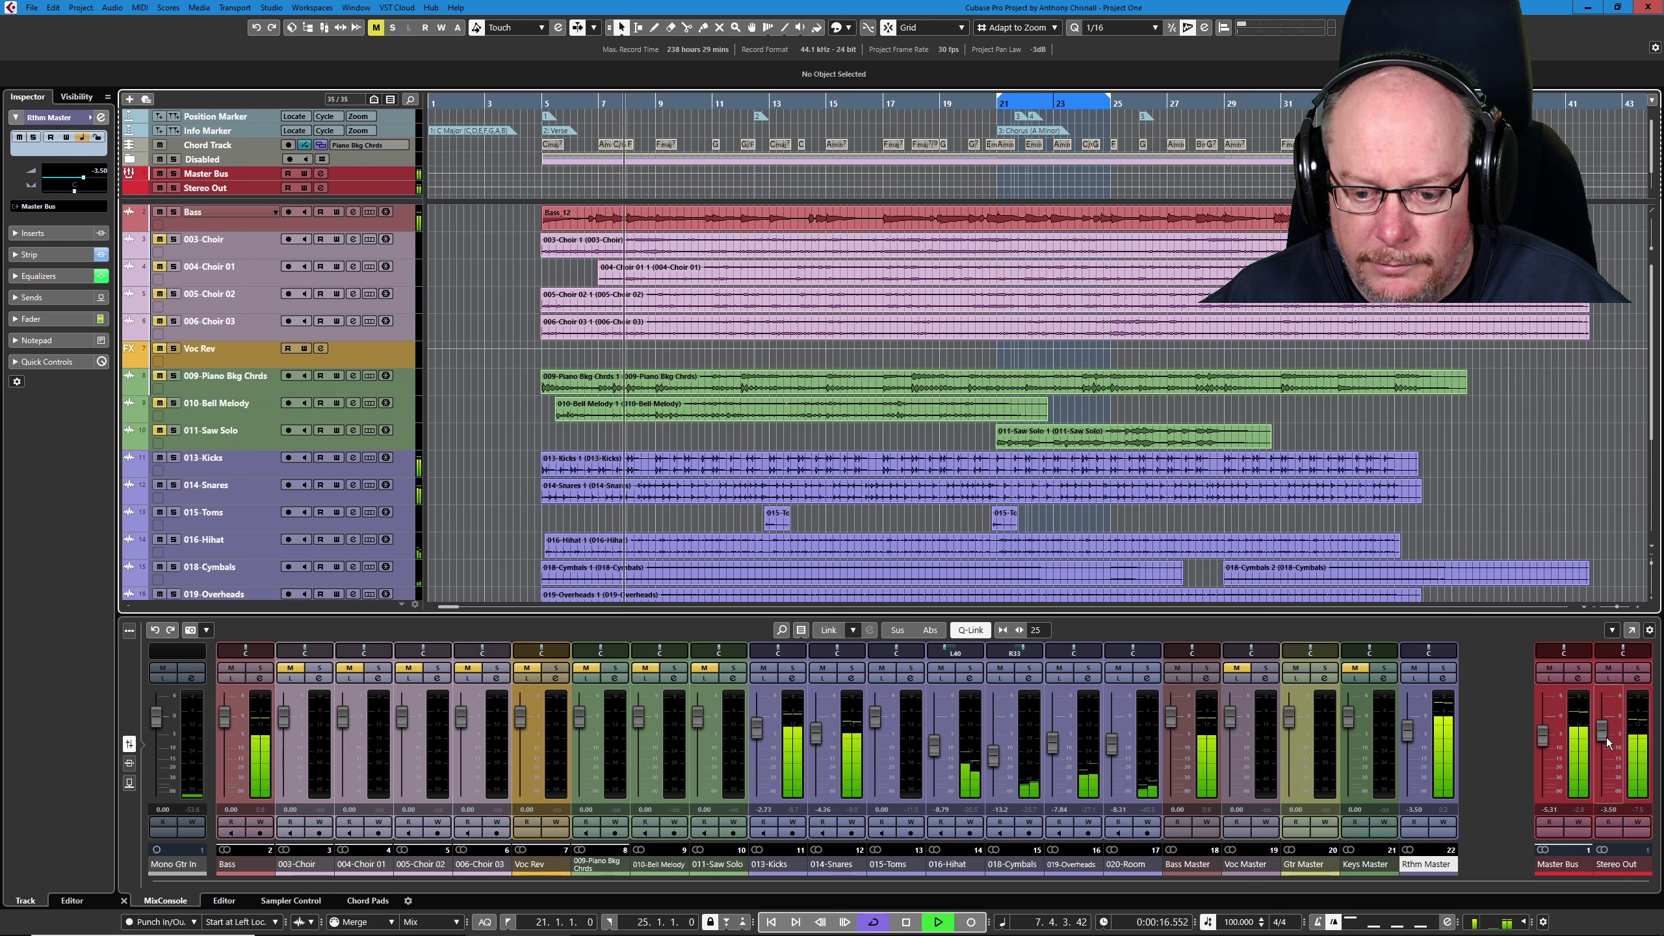
left_click_drag(1600, 733, 1599, 731)
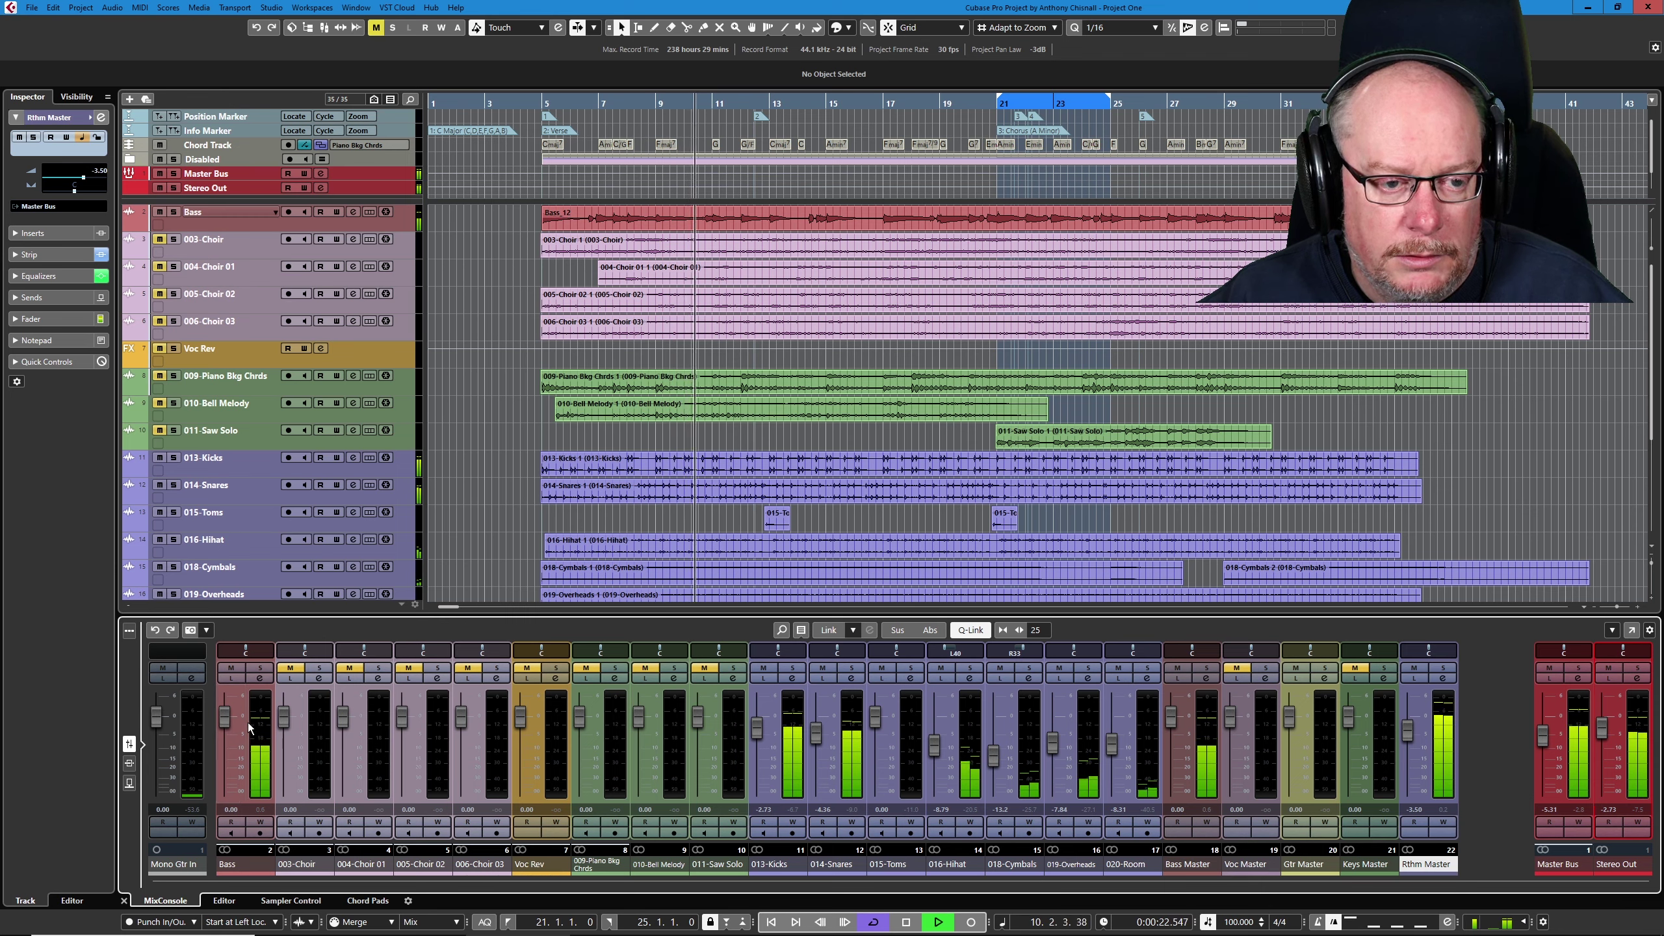
- Restart the full mix, lower the Bass fader about 2 dB, and turn off cycle playback
key("space")
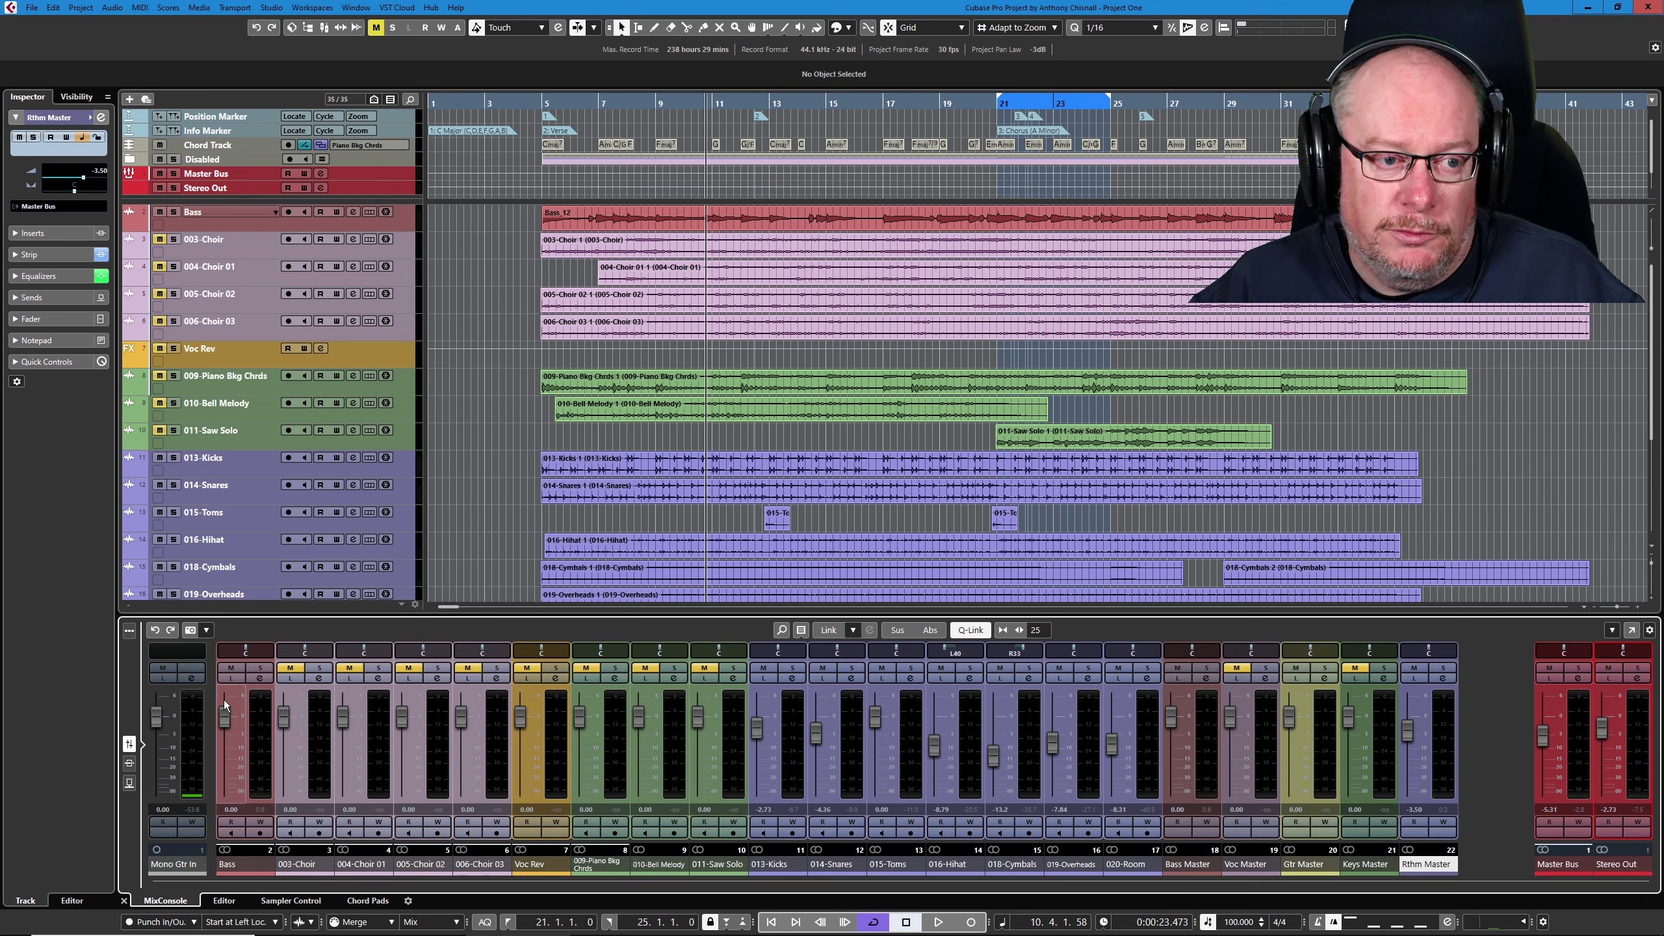
key("space")
left_click_drag(225, 717, 225, 732)
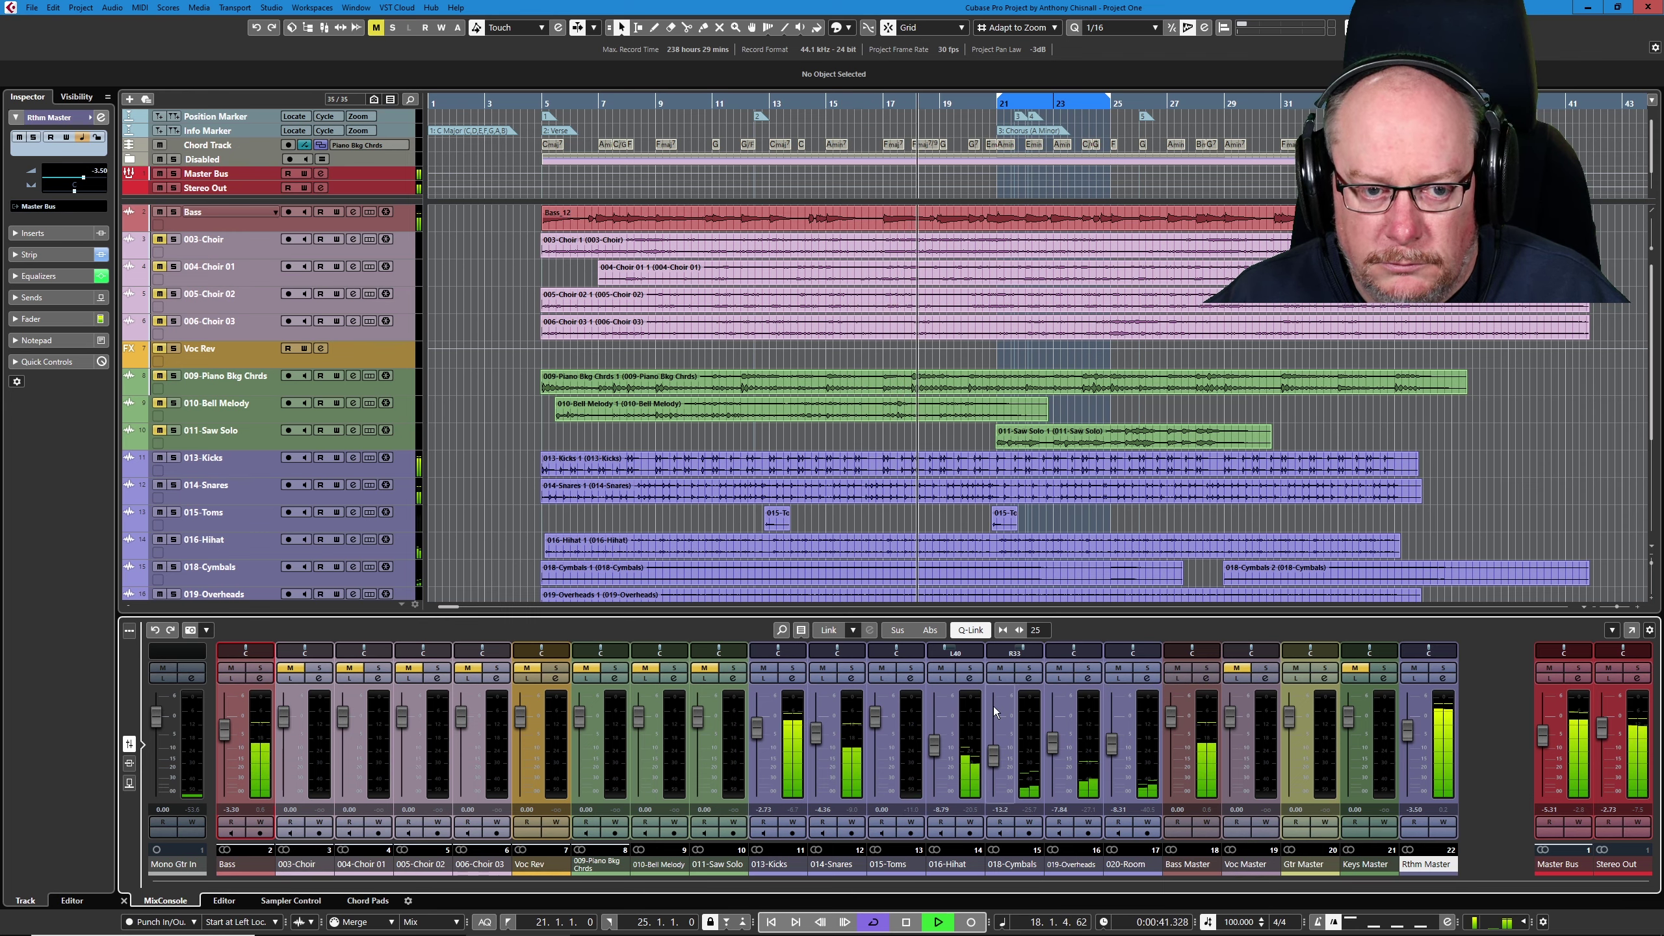
key("slash")
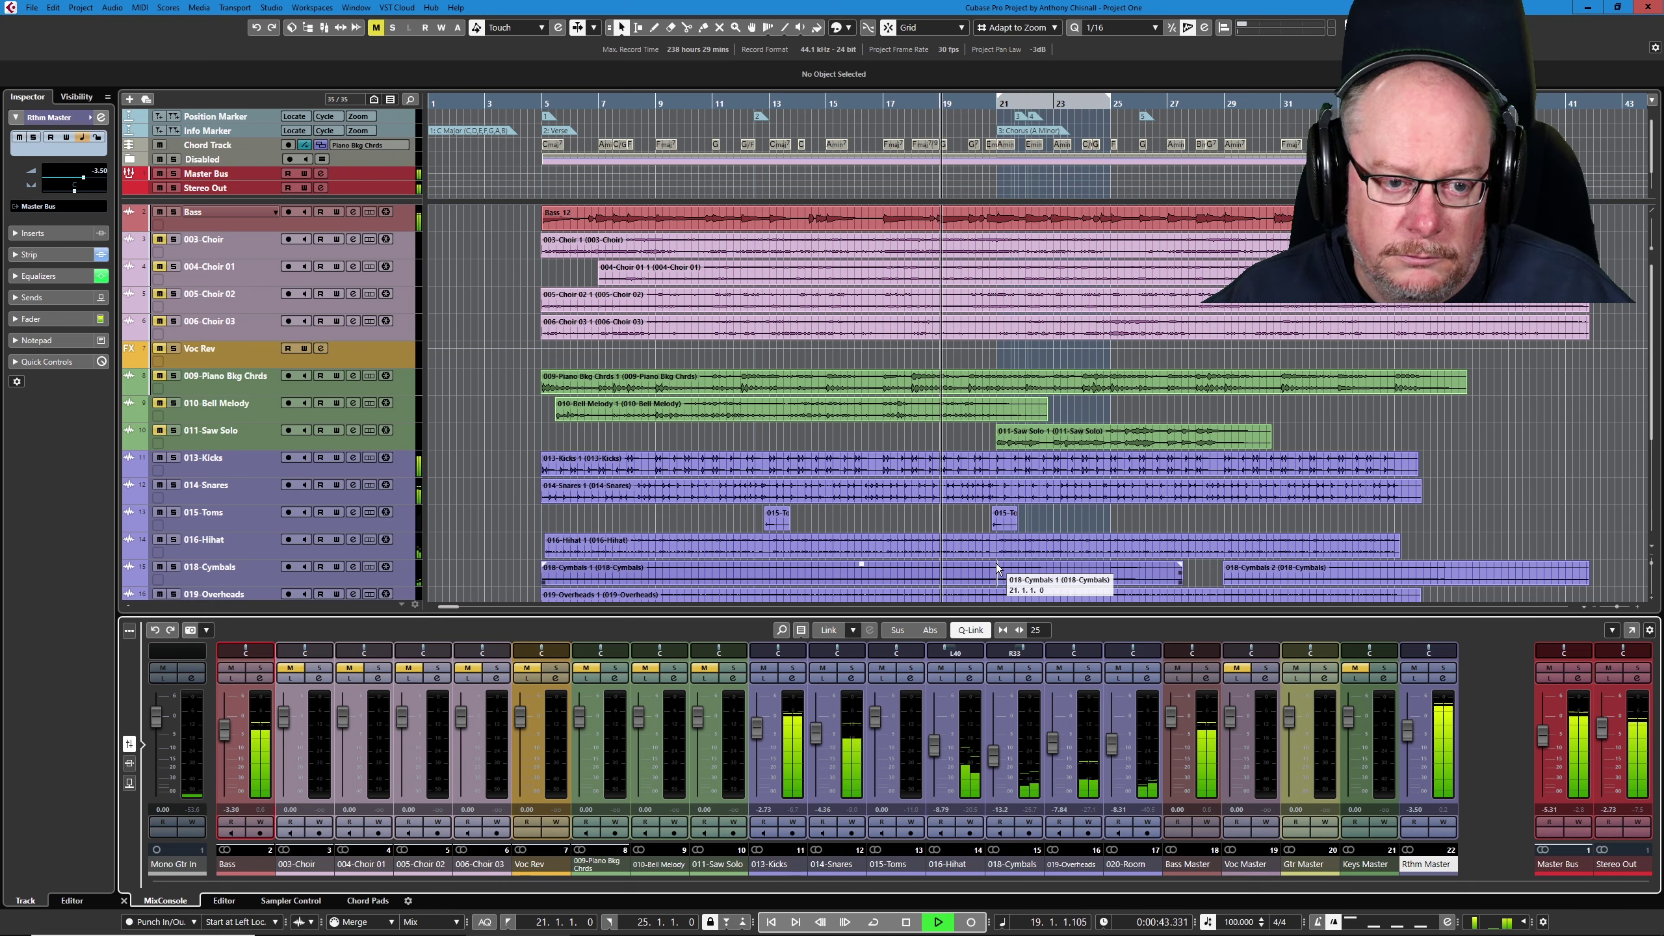